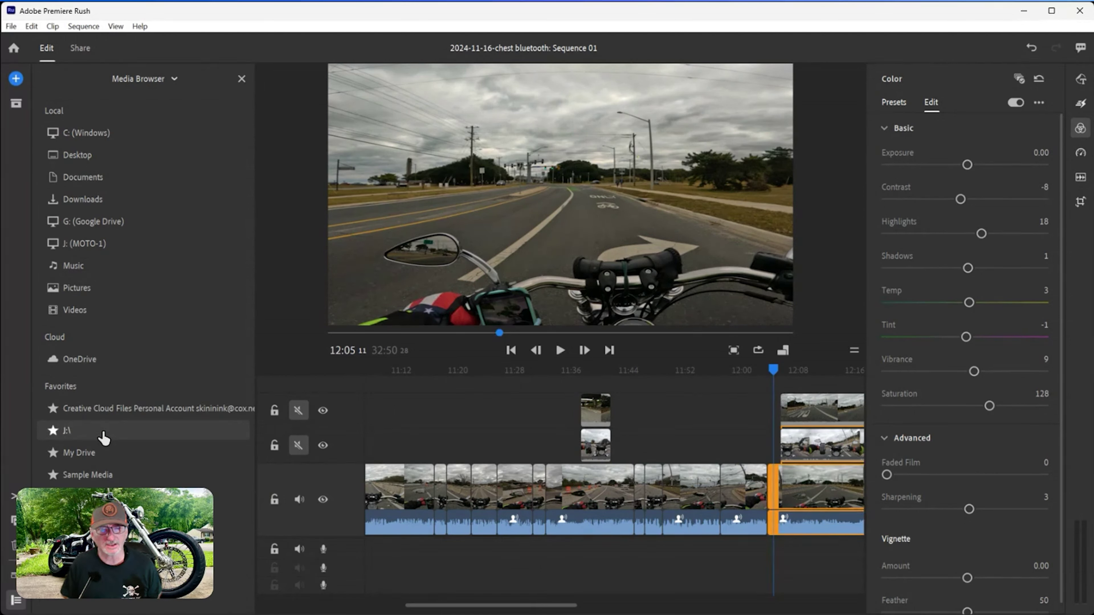
Step: Place the clip A sam (1) from J:\, folder 2024-07-11 > sam helmet, on a new track above the existing video tracks
{"action": "left_click", "coordinate": [104, 438]}
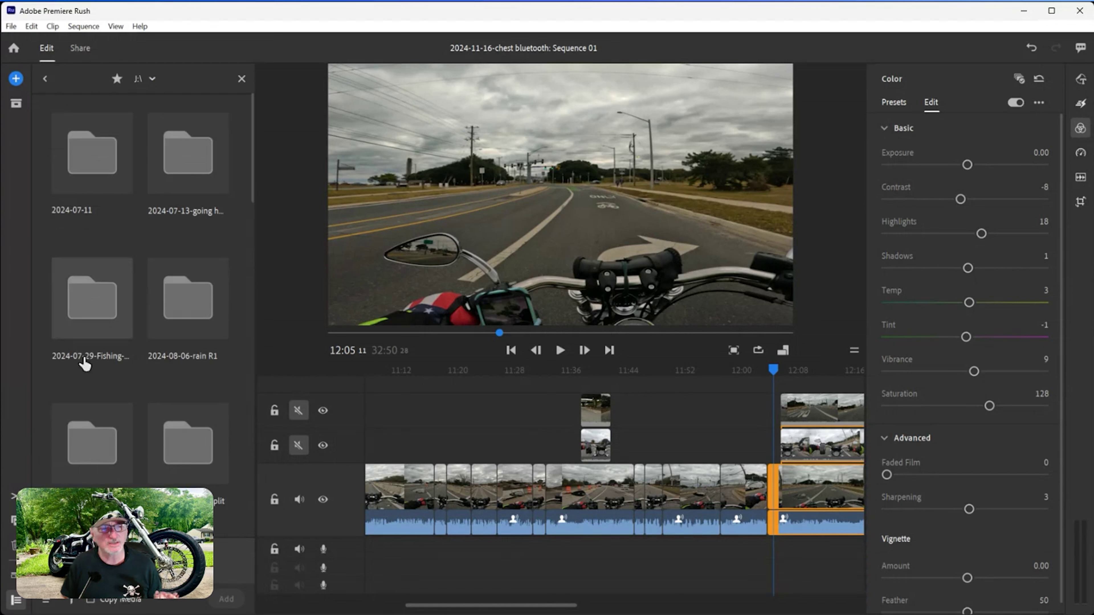
{"action": "left_click", "coordinate": [101, 150]}
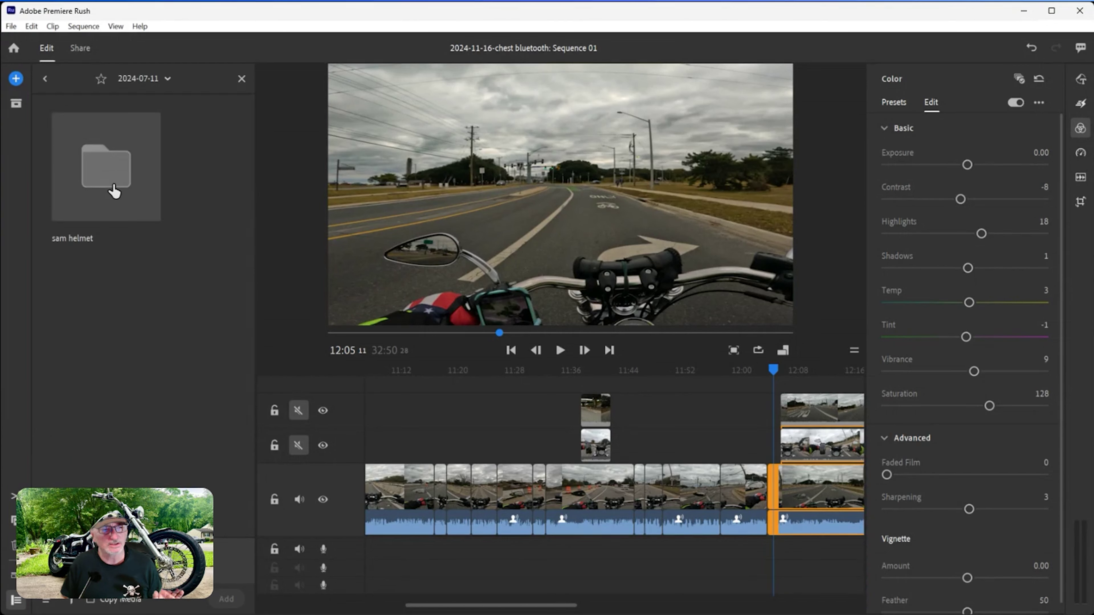
{"action": "left_click", "coordinate": [113, 186]}
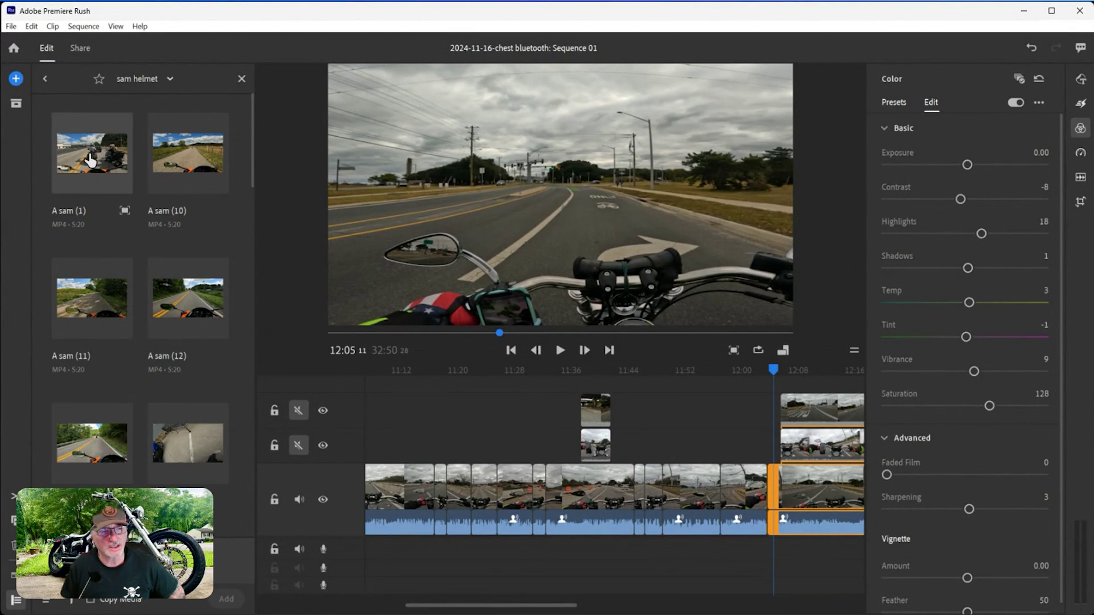
{"action": "left_click", "coordinate": [94, 166]}
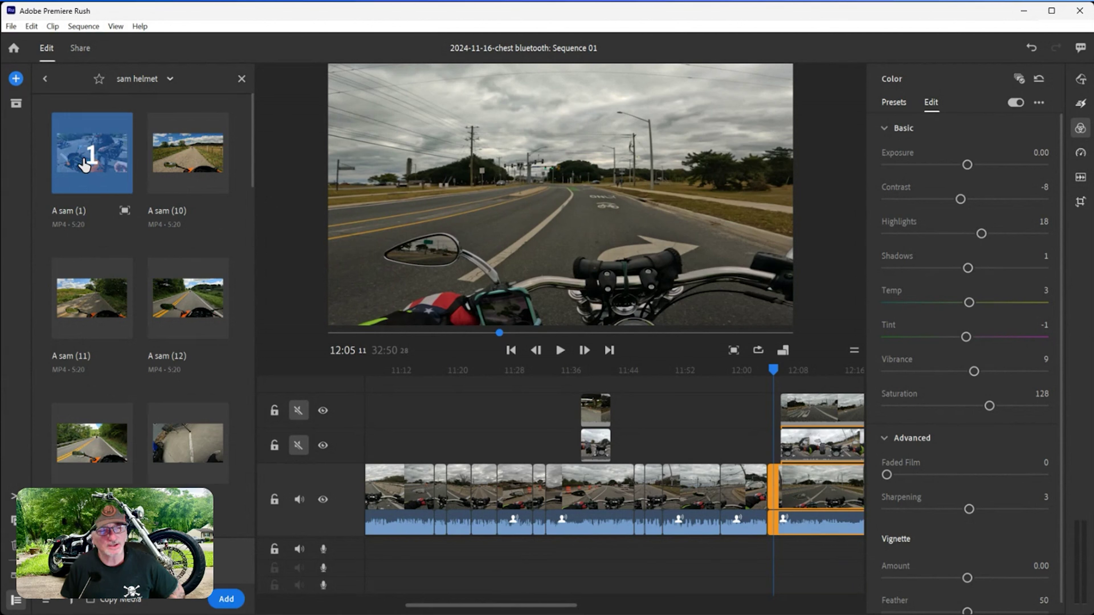
{"action": "left_click_drag", "start_coordinate": [103, 171], "coordinate": [544, 407]}
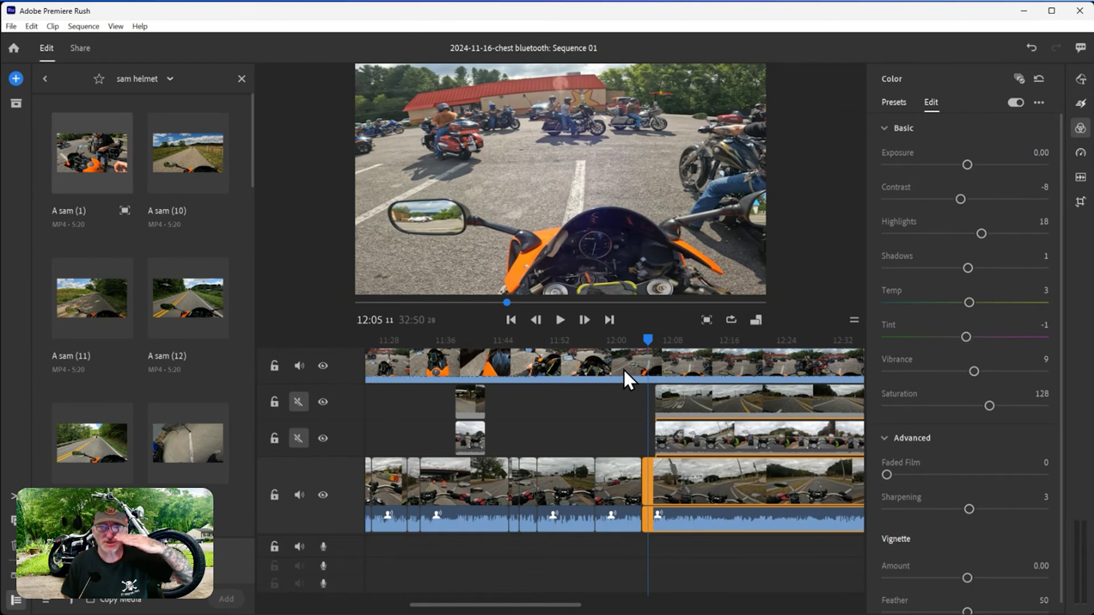
Step: Select the A sam (1) clip, position the playhead at about 11:52 and open the clip's Transform settings
{"action": "left_click", "coordinate": [577, 370]}
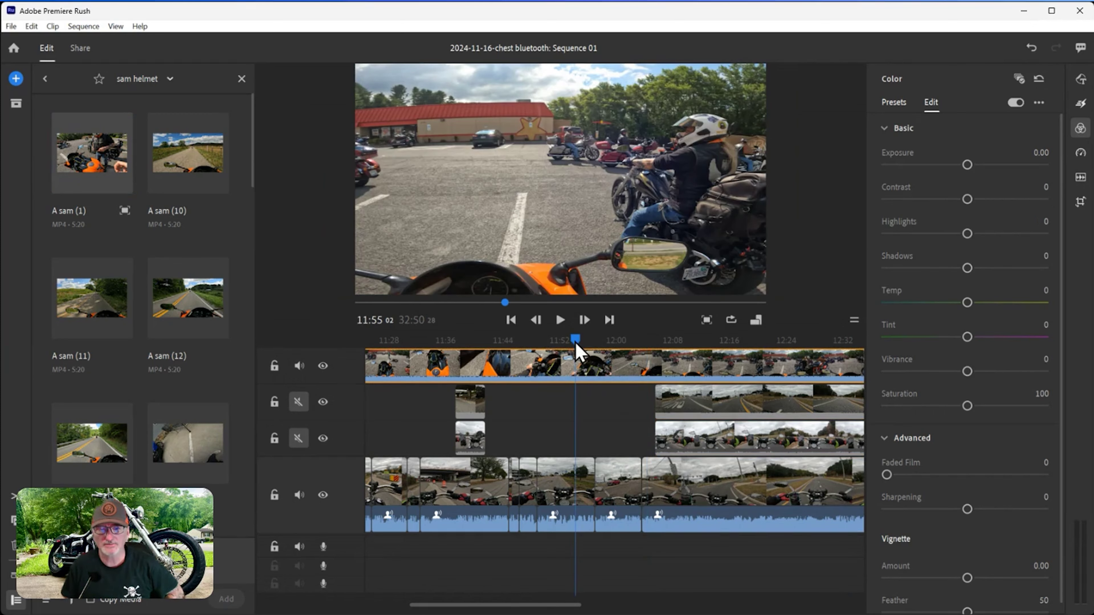
{"action": "mouse_move", "coordinate": [577, 350]}
{"action": "left_mouse_down"}
{"action": "mouse_move", "coordinate": [513, 348]}
{"action": "mouse_move", "coordinate": [560, 342]}
{"action": "left_mouse_up"}
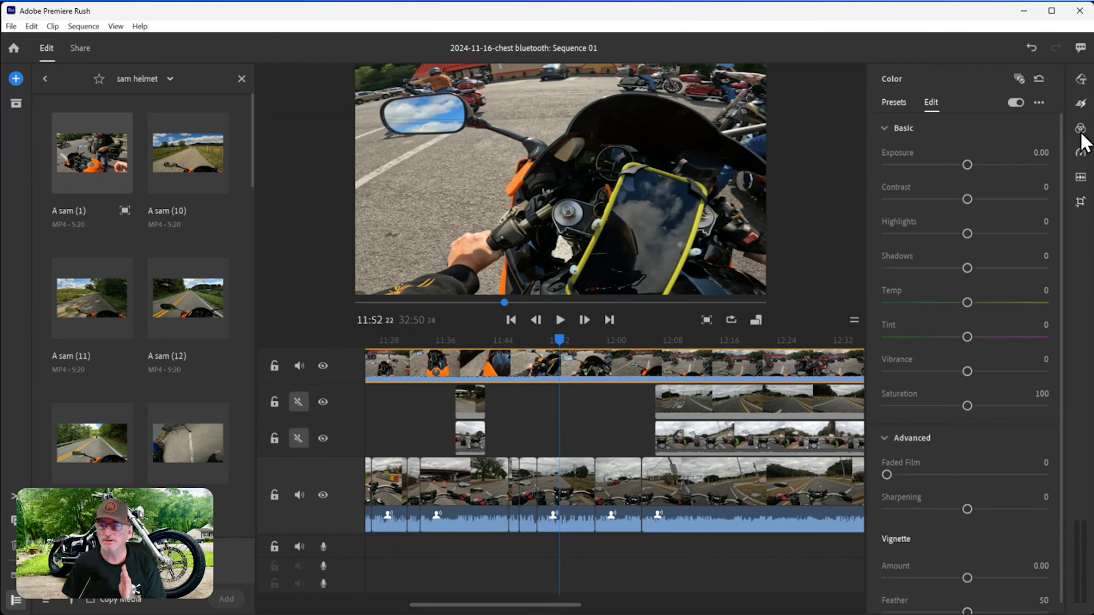
{"action": "left_click", "coordinate": [1081, 130]}
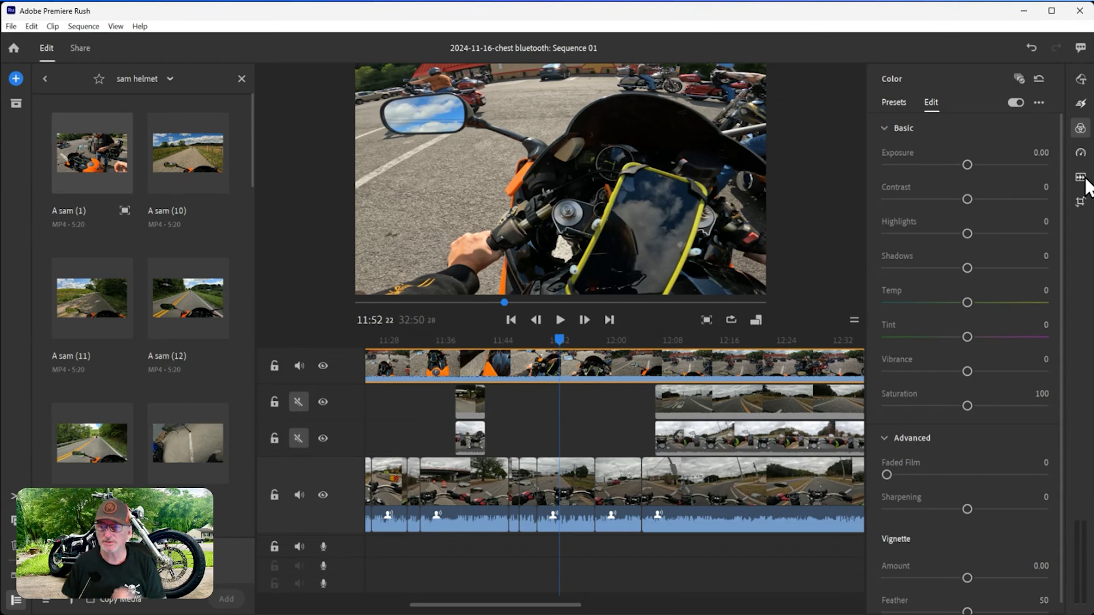
{"action": "left_click", "coordinate": [1082, 203]}
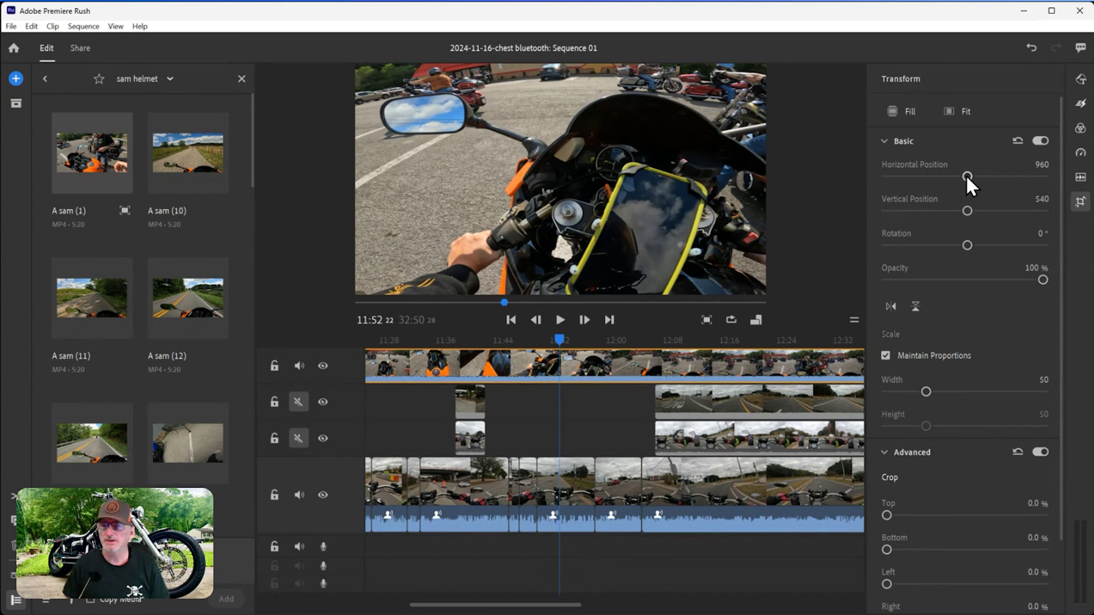
Step: Try a horizontal position of 794 on the overlay clip, then reset its basic transform and fit it to the frame
{"action": "mouse_move", "coordinate": [966, 177]}
{"action": "left_mouse_down"}
{"action": "mouse_move", "coordinate": [996, 179]}
{"action": "mouse_move", "coordinate": [917, 175]}
{"action": "mouse_move", "coordinate": [979, 179]}
{"action": "mouse_move", "coordinate": [958, 176]}
{"action": "left_mouse_up"}
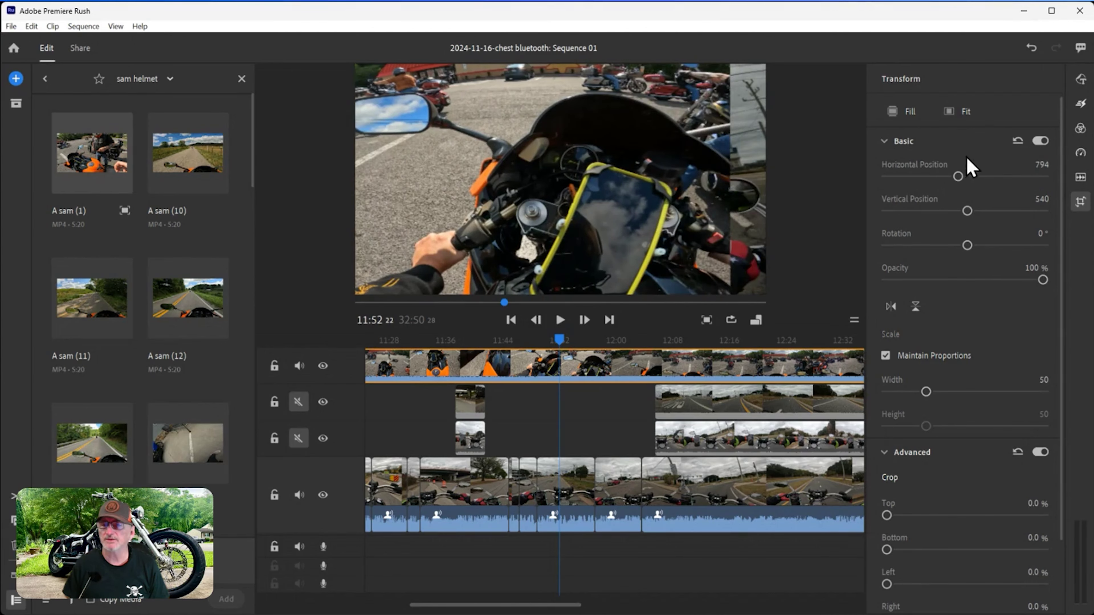
{"action": "left_click", "coordinate": [1017, 142]}
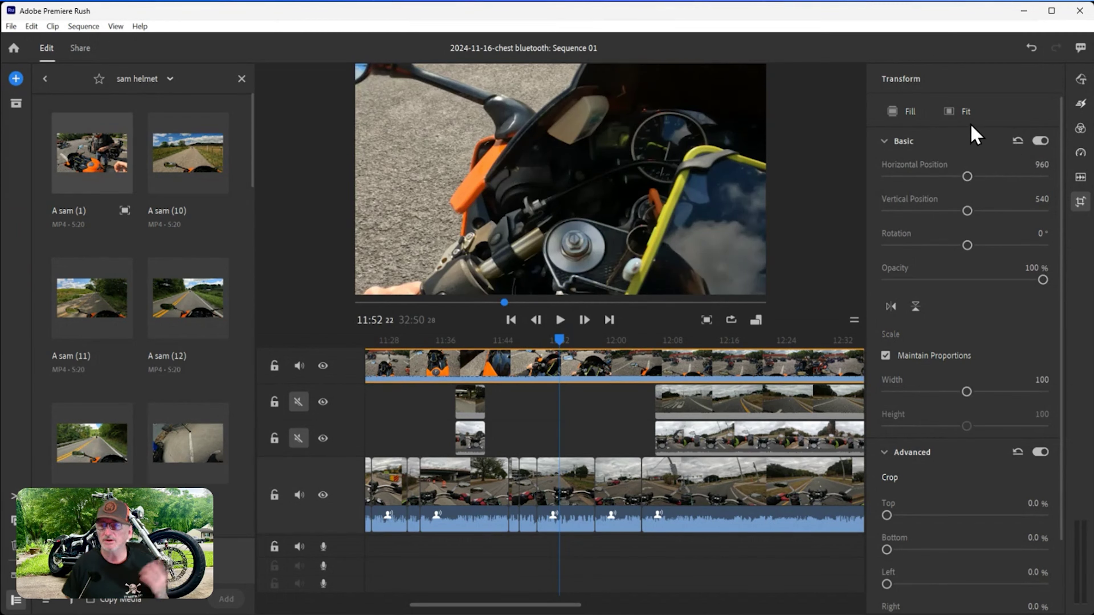
{"action": "left_click", "coordinate": [948, 111]}
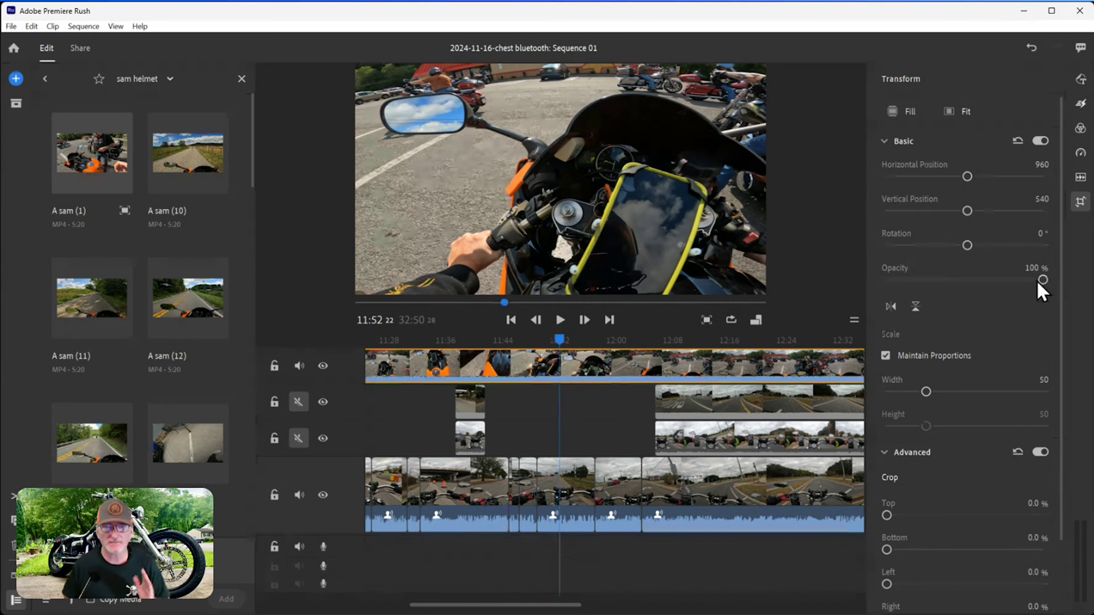
Step: Try opacities of 37%, 91% and 0% on the overlay clip, then restore its opacity to 100%
{"action": "left_click_drag", "start_coordinate": [1036, 284], "coordinate": [944, 284]}
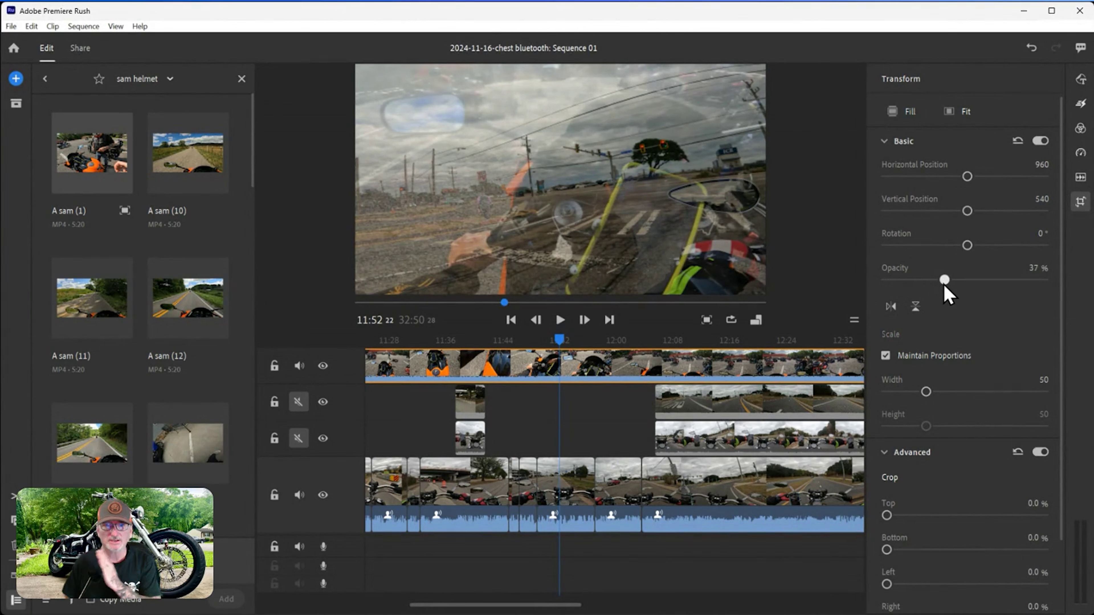
{"action": "left_click_drag", "start_coordinate": [950, 289], "coordinate": [1028, 294]}
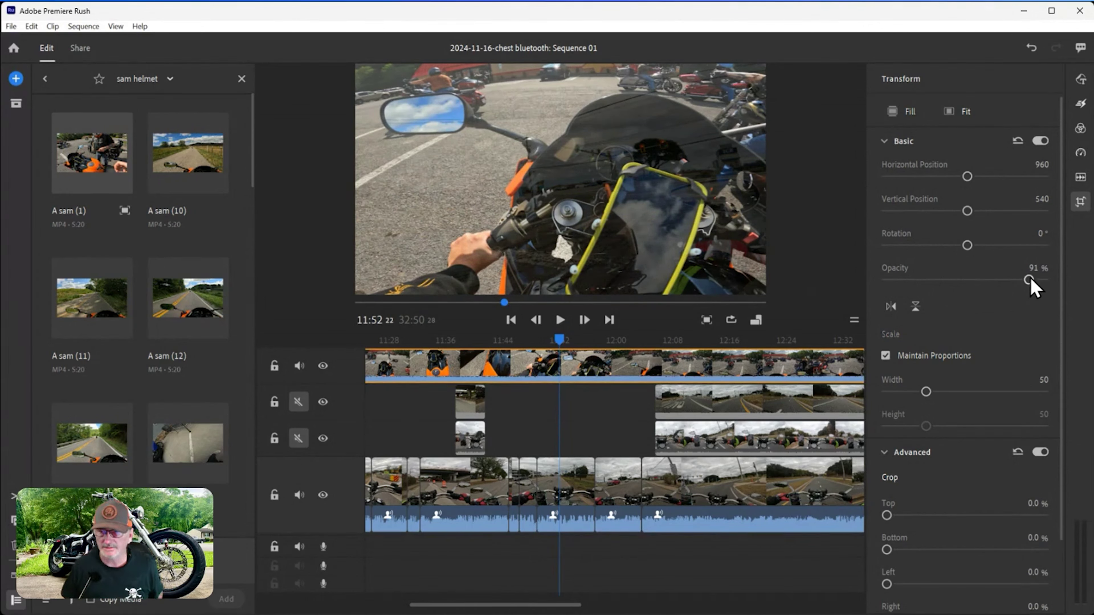
{"action": "left_click_drag", "start_coordinate": [1030, 281], "coordinate": [877, 283]}
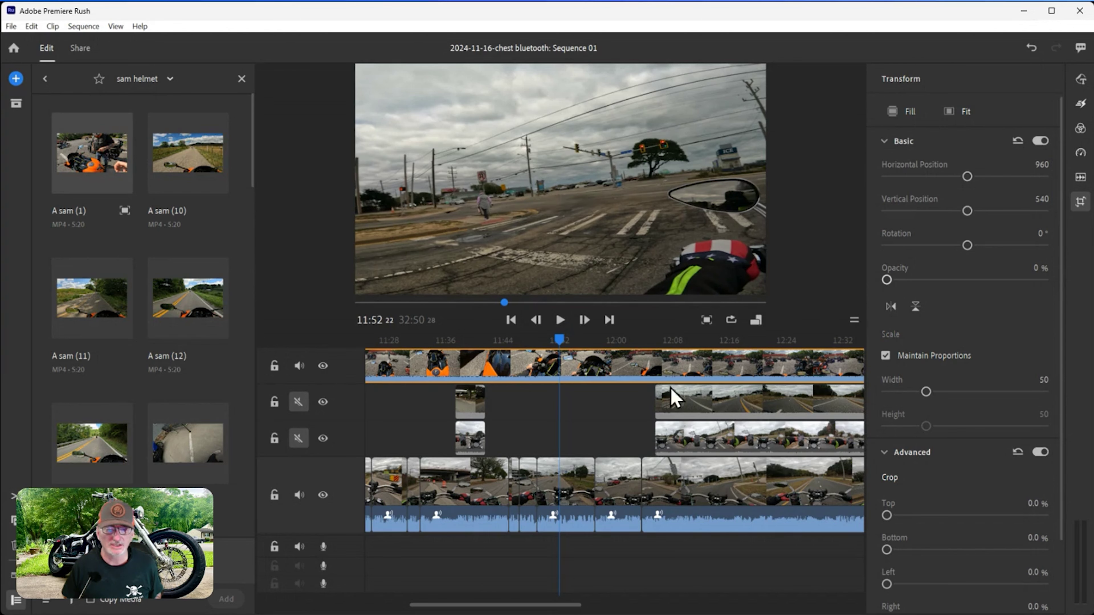
{"action": "left_click_drag", "start_coordinate": [886, 279], "coordinate": [1054, 297]}
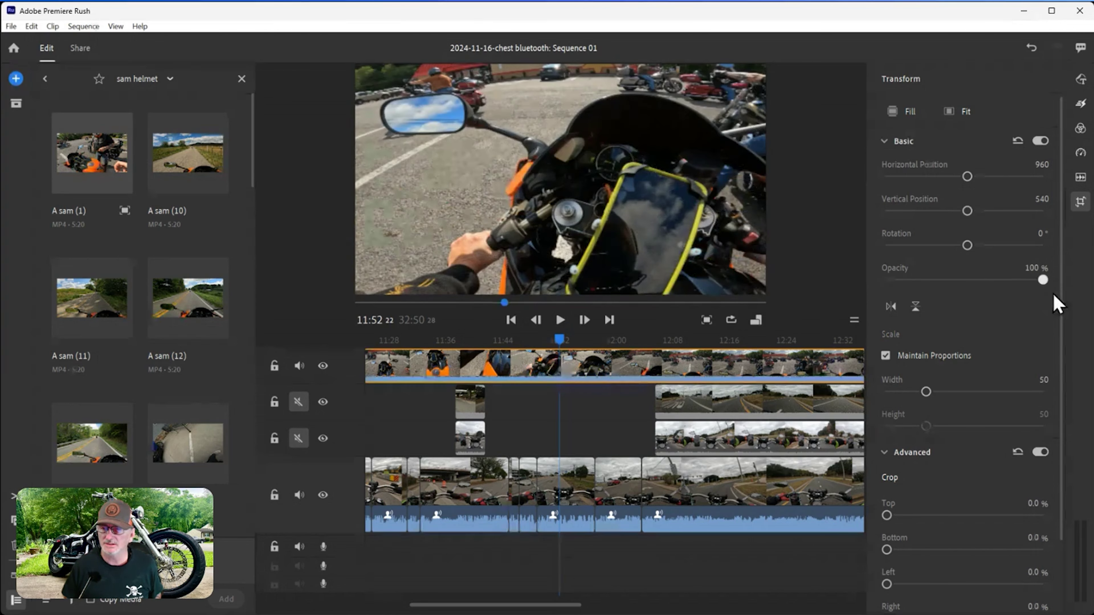
Step: Hide and show the overlay track again, then delete the A sam (1) clip from it
{"action": "left_click", "coordinate": [323, 365]}
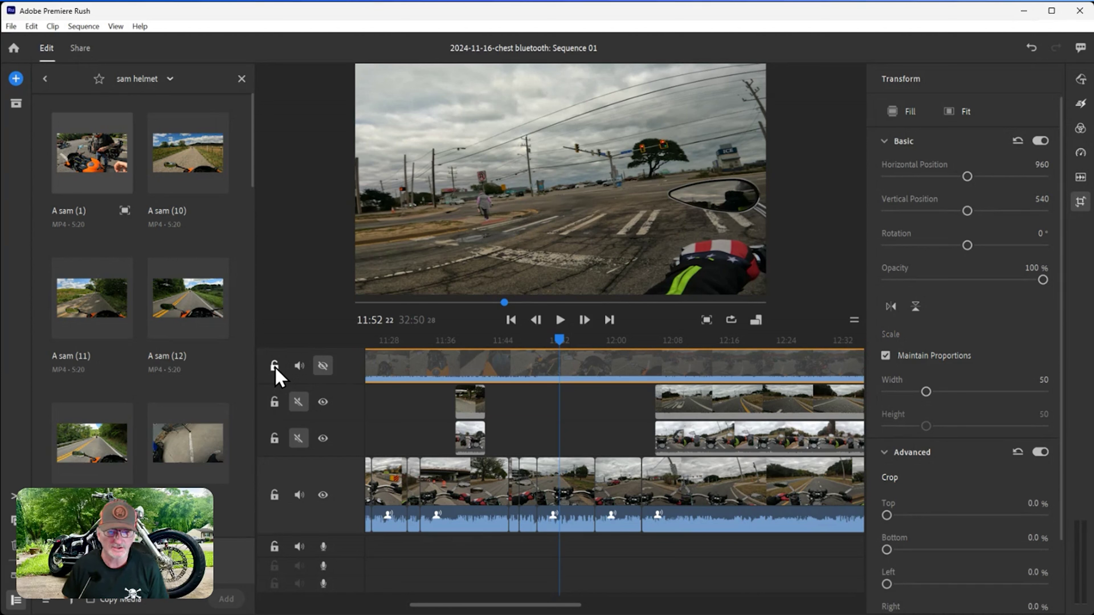
{"action": "left_click", "coordinate": [322, 365]}
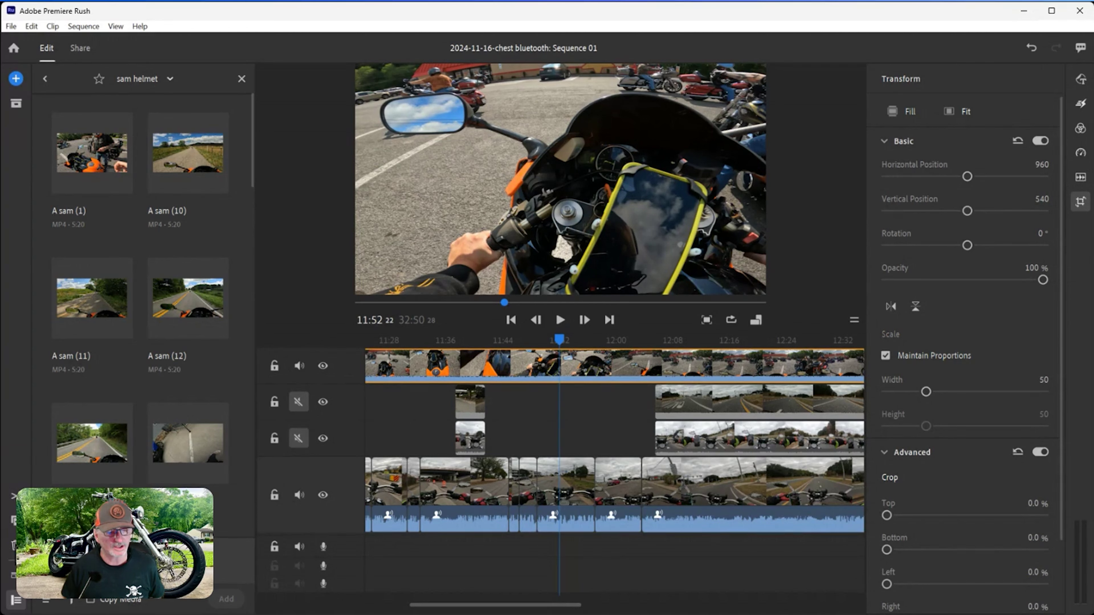
{"action": "key", "text": "Delete"}
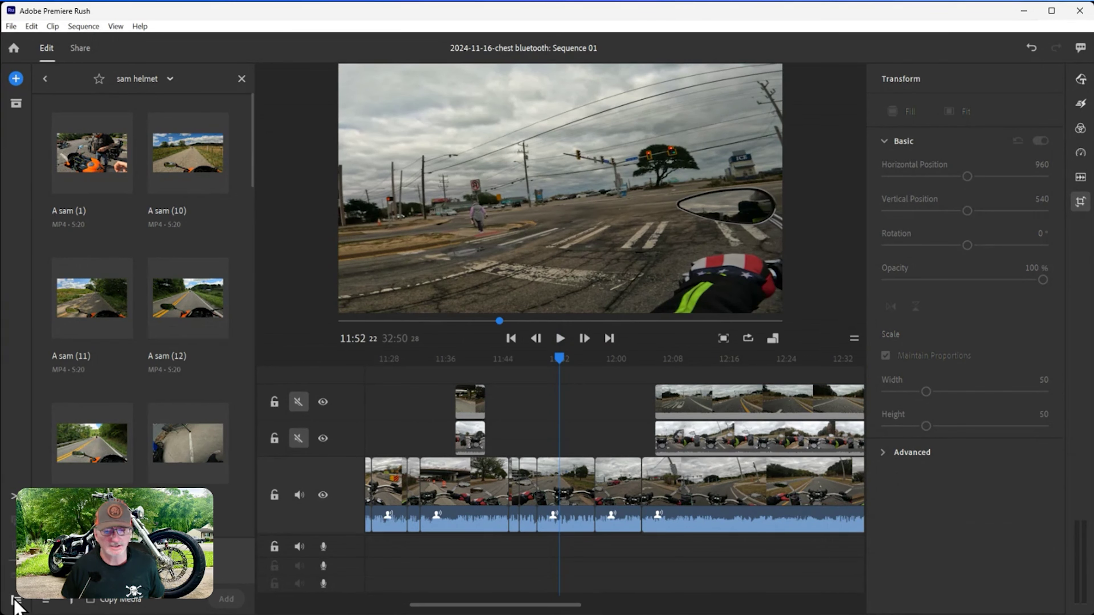
Step: Select the main-track clip at the playhead, then hide the timeline's track controls and show them again
{"action": "left_click", "coordinate": [564, 499]}
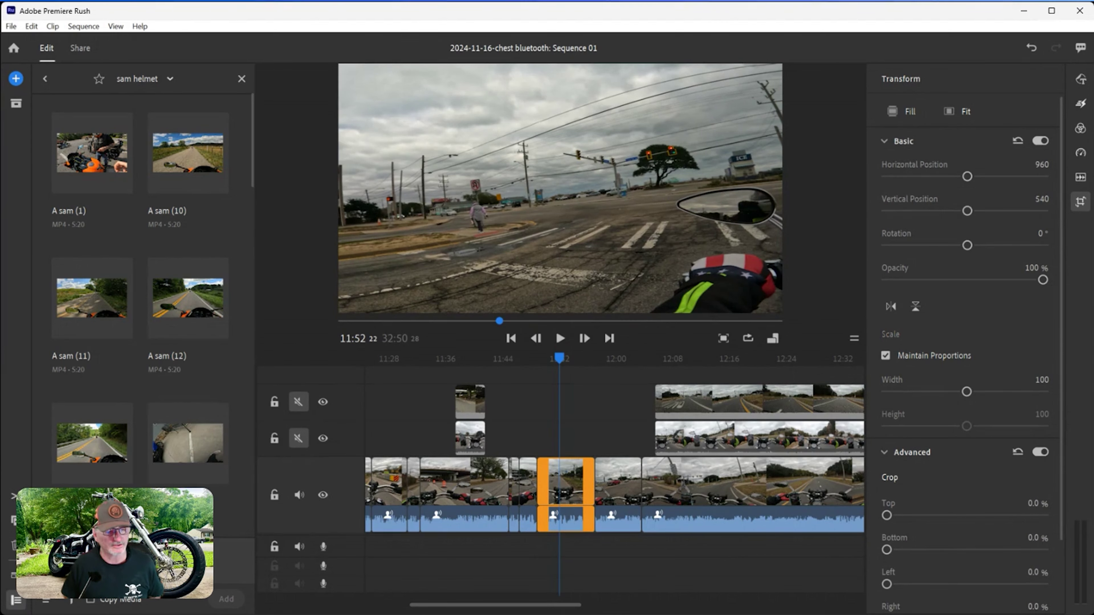
{"action": "left_click", "coordinate": [17, 601]}
{"action": "left_click", "coordinate": [17, 601]}
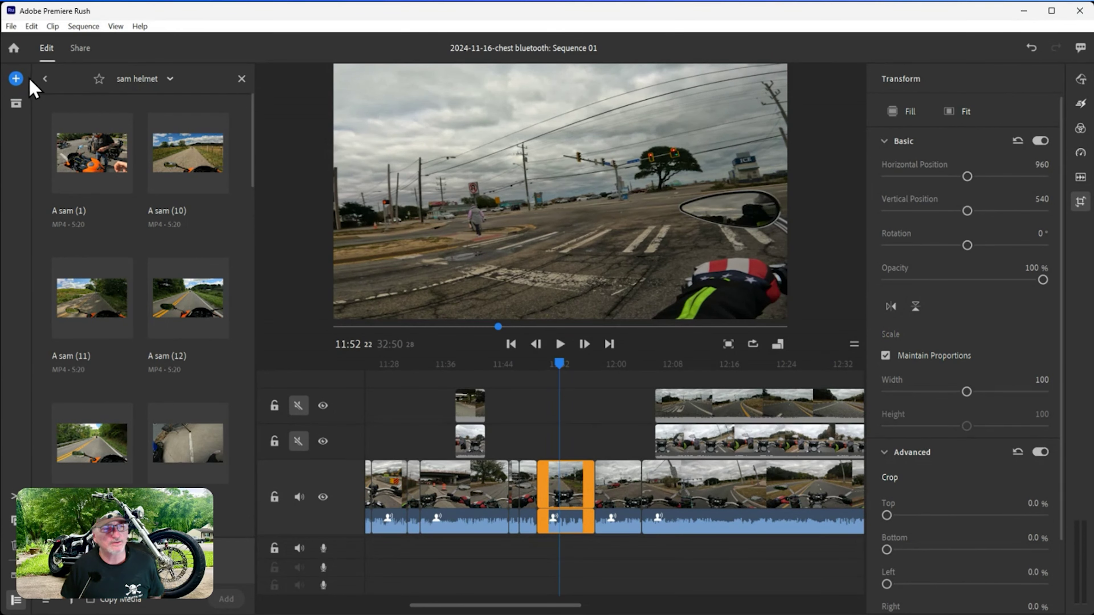
Step: Open the library of titles, transition graphics and overlays together with the Graphics settings
{"action": "left_click", "coordinate": [19, 82]}
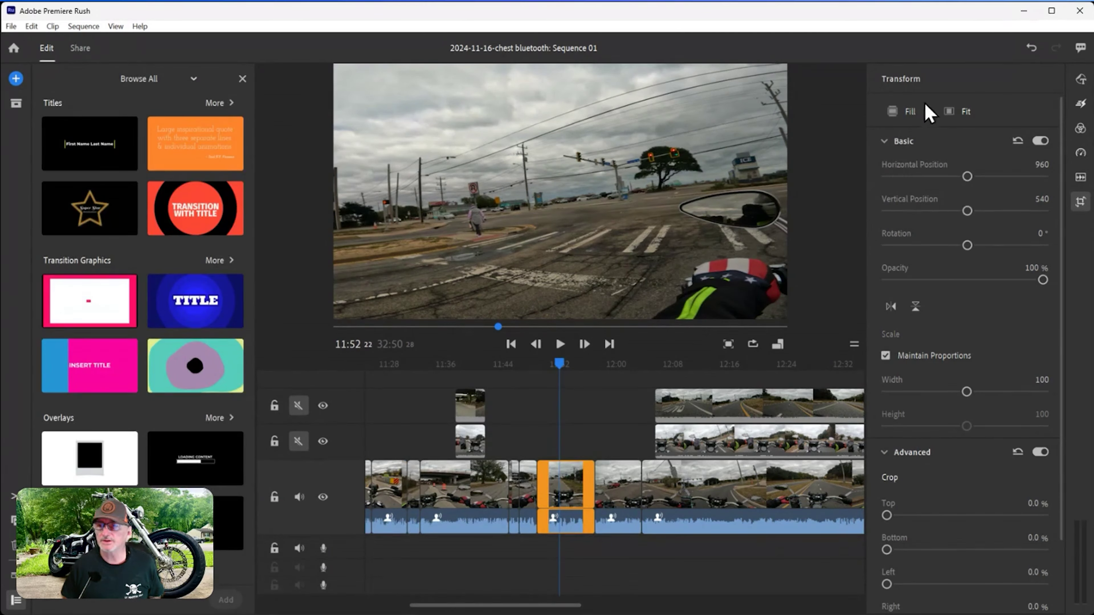
{"action": "left_click", "coordinate": [1081, 79]}
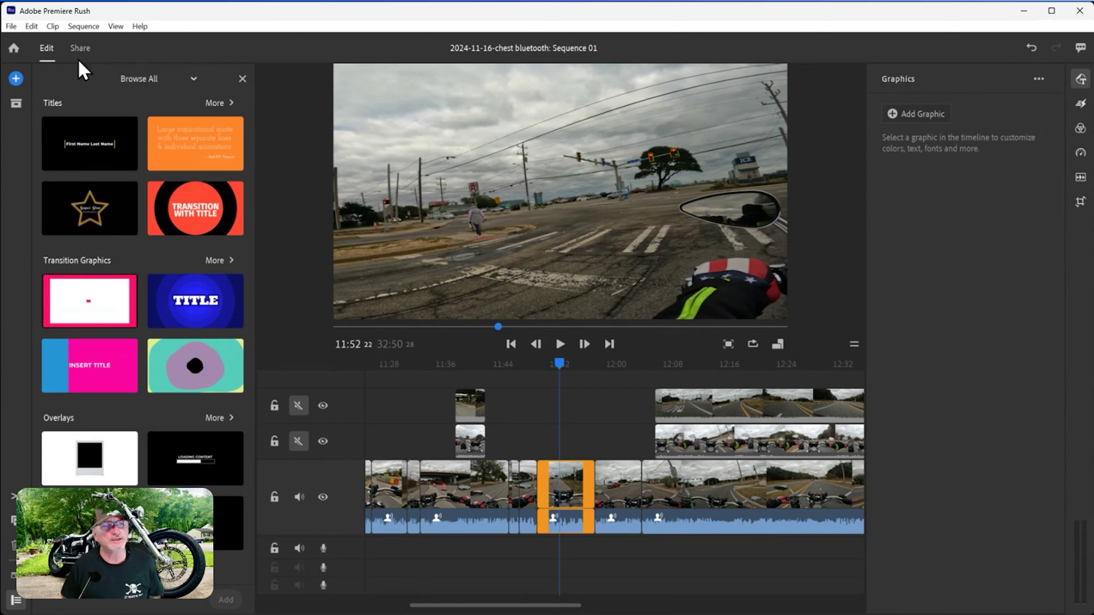
Step: Open the built-in audio library and preview the Elegant Harp soundtrack
{"action": "left_click", "coordinate": [16, 79]}
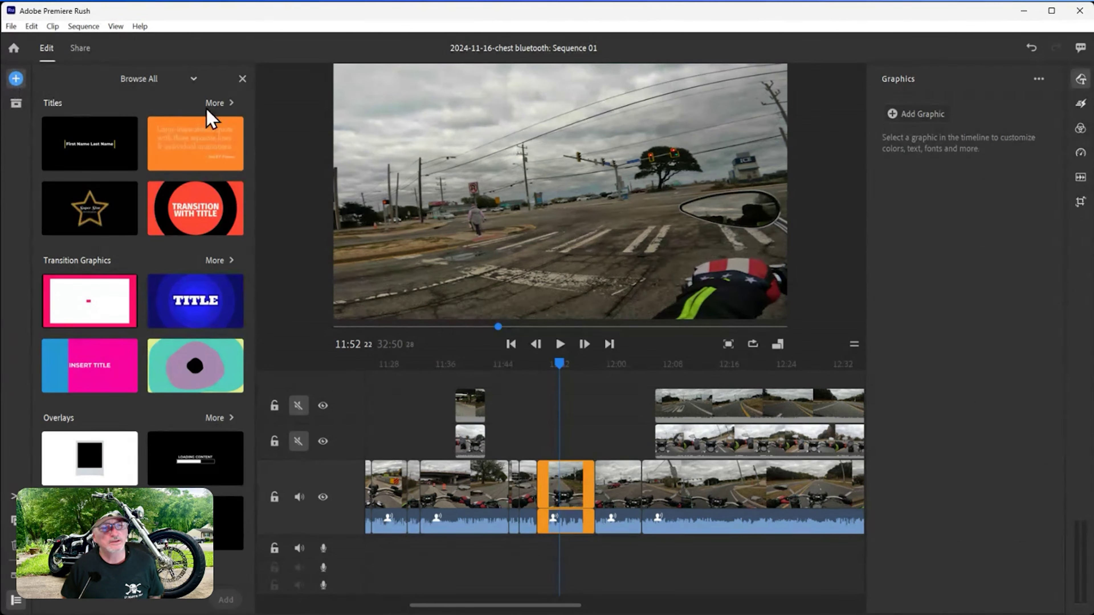
{"action": "left_click", "coordinate": [183, 119]}
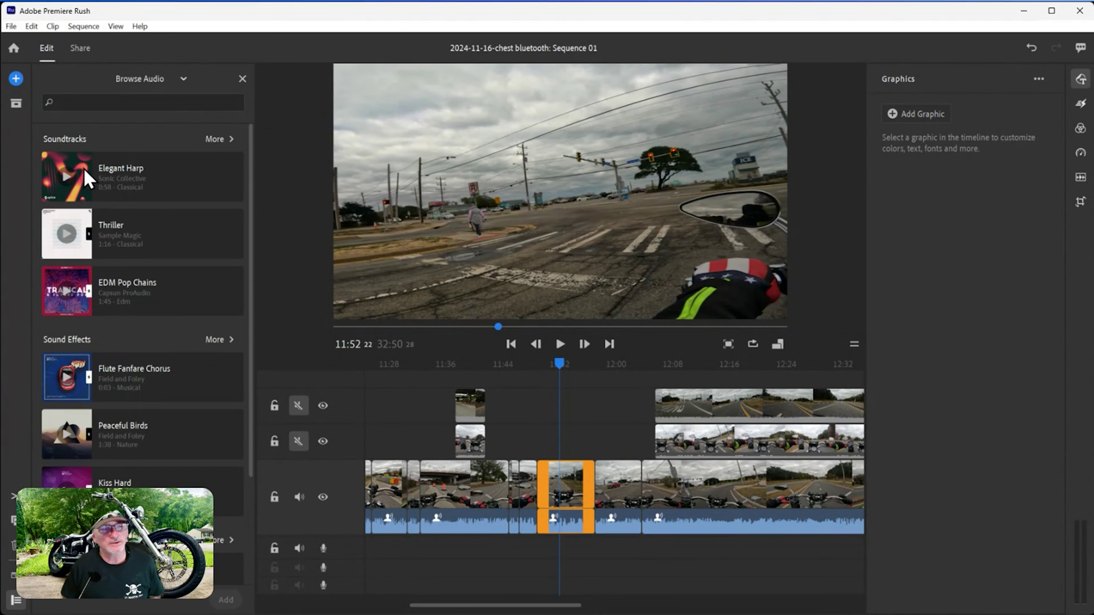
{"action": "left_click", "coordinate": [80, 176]}
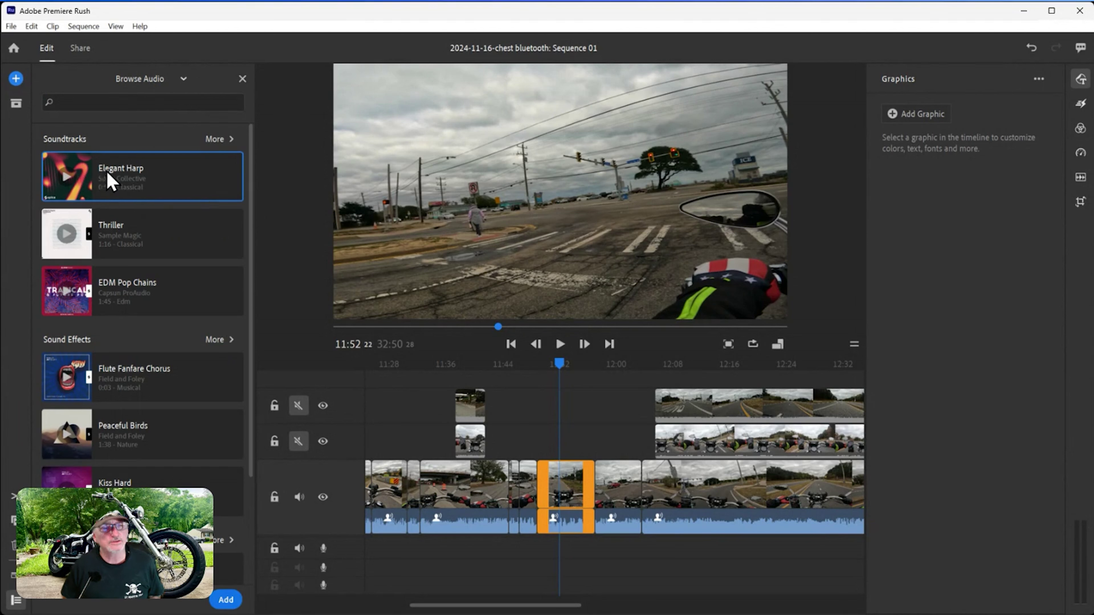
{"action": "left_click", "coordinate": [66, 177]}
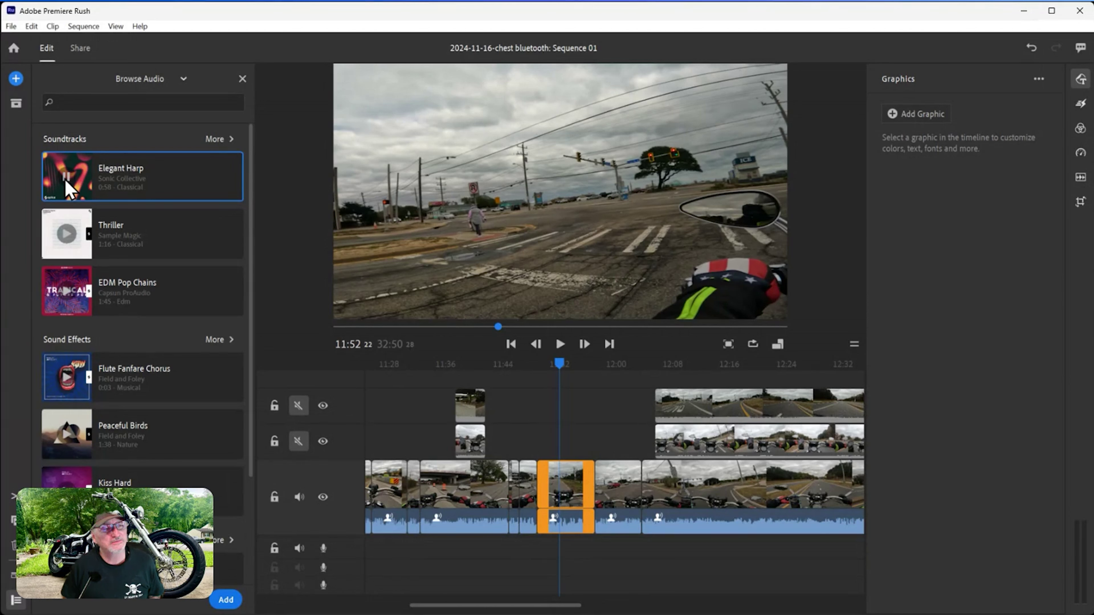
{"action": "left_click", "coordinate": [66, 177]}
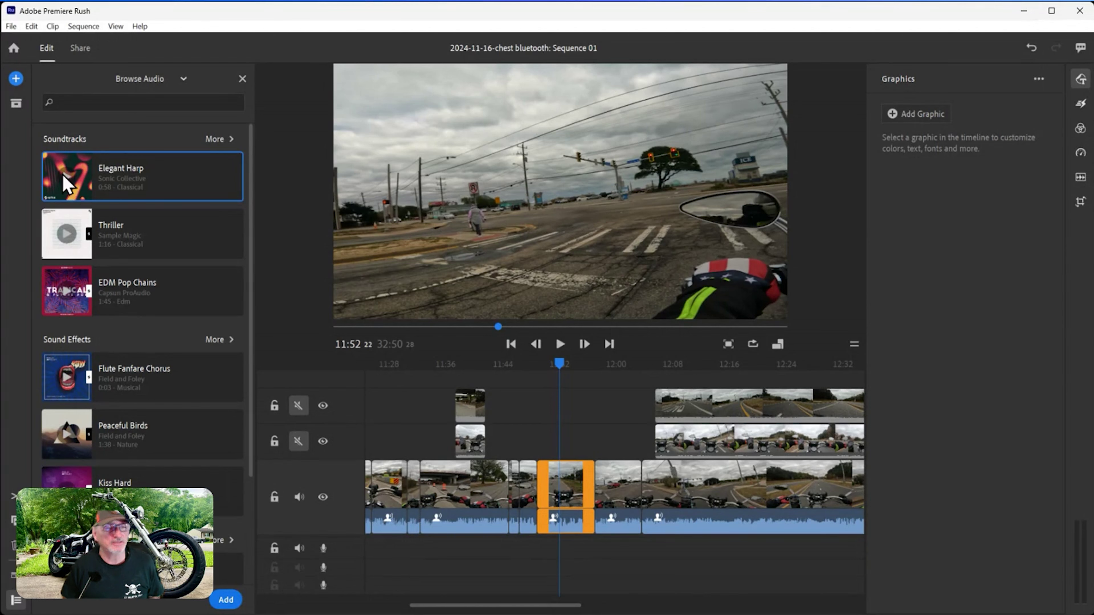
Step: Browse the full list of soundtracks and preview Cinematic RnB
{"action": "left_click", "coordinate": [230, 142]}
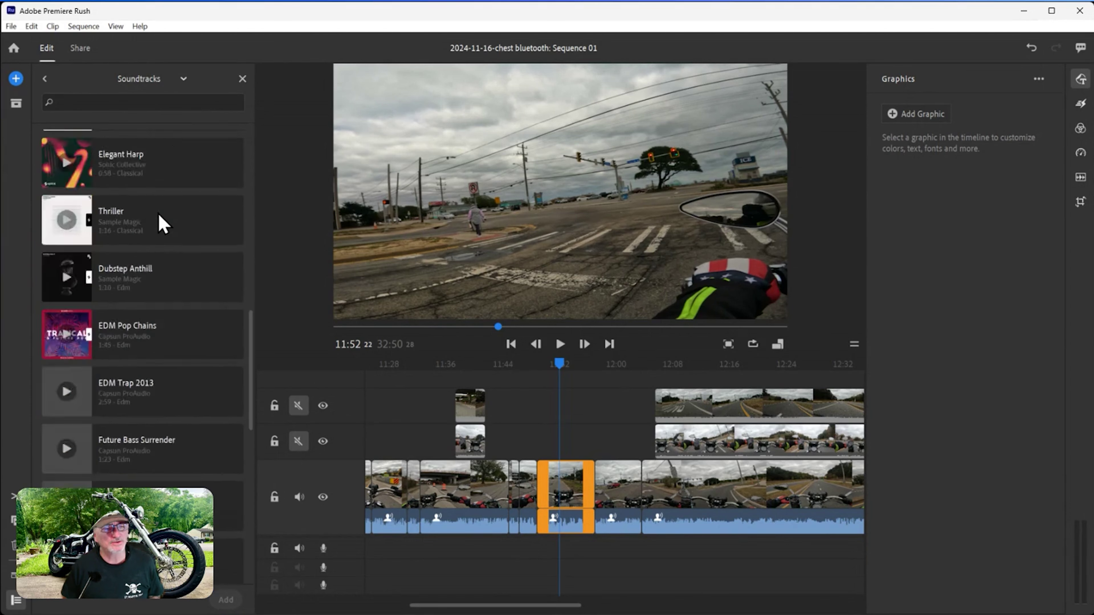
{"action": "scroll", "coordinate": [160, 220], "scroll_direction": "down", "scroll_amount": 5}
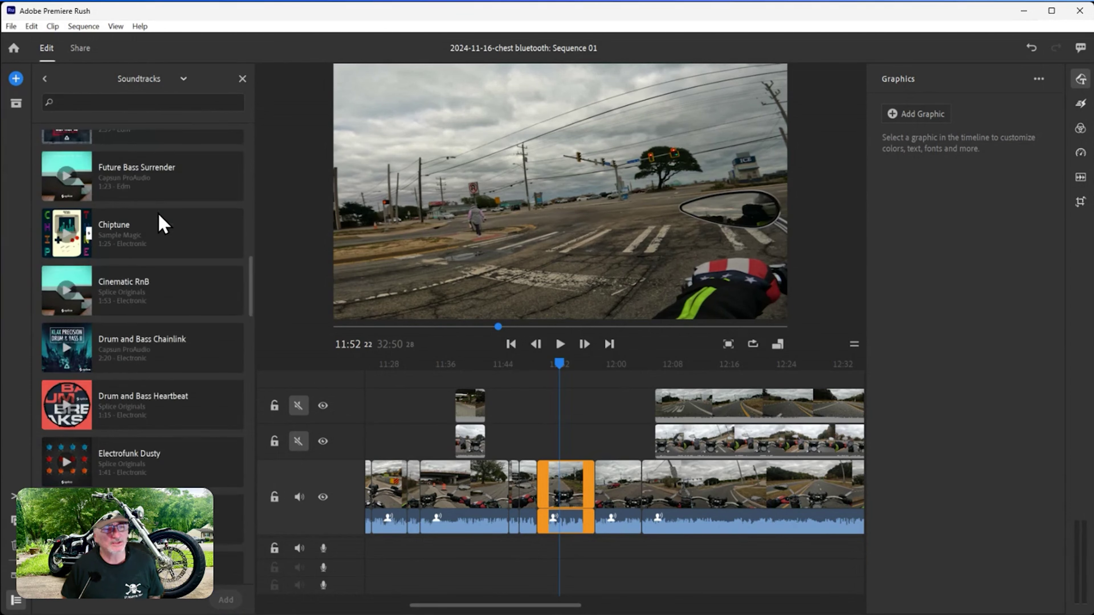
{"action": "left_click", "coordinate": [68, 300]}
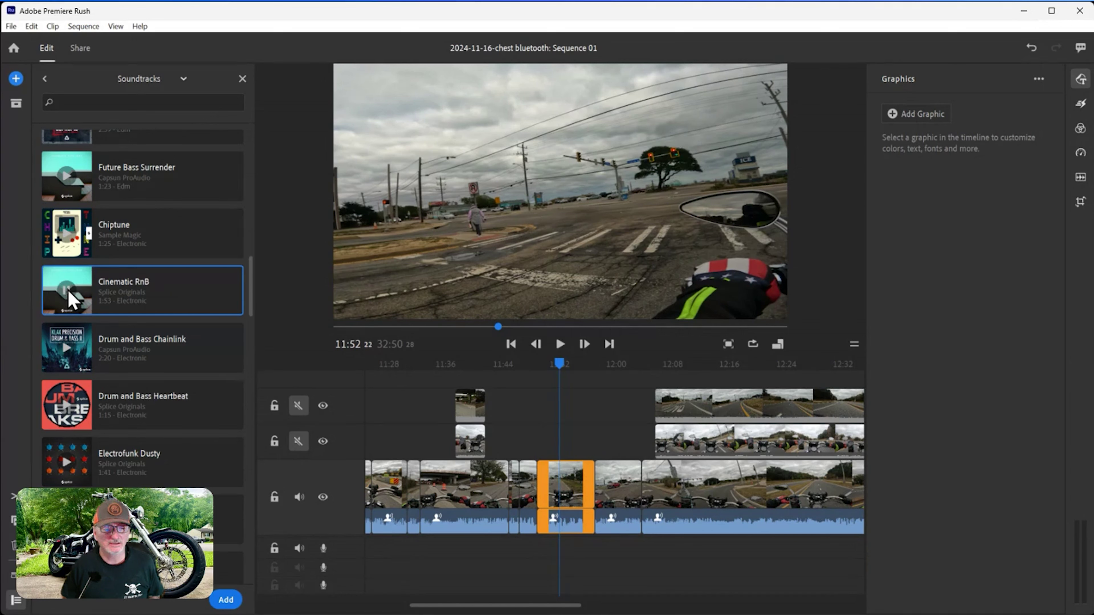
{"action": "left_click", "coordinate": [71, 297]}
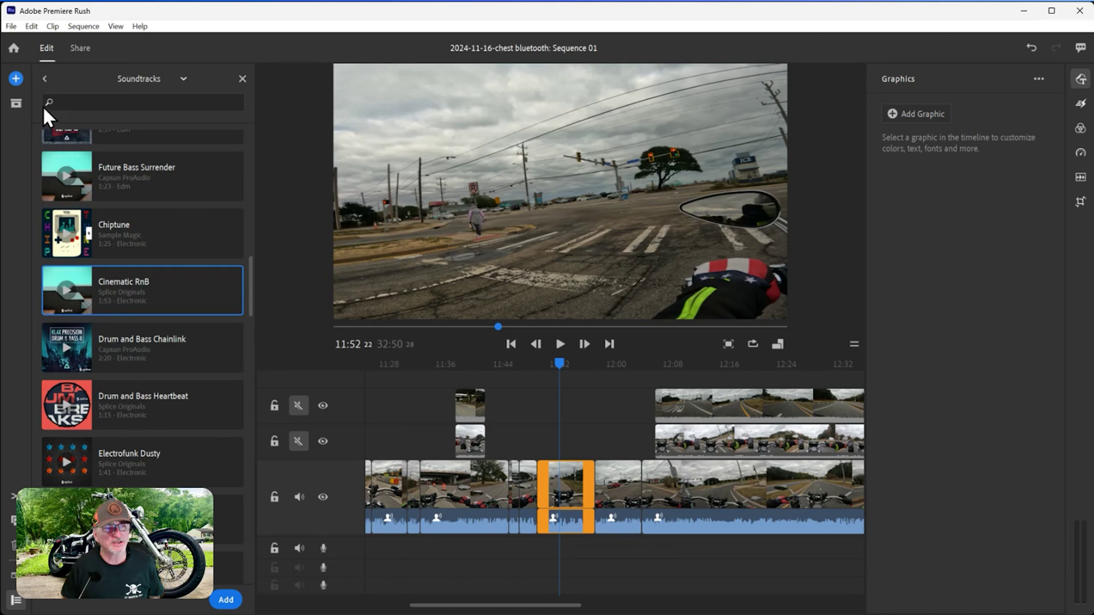
Step: Return to the audio library overview and look through its sound effects and loops
{"action": "left_click", "coordinate": [45, 79]}
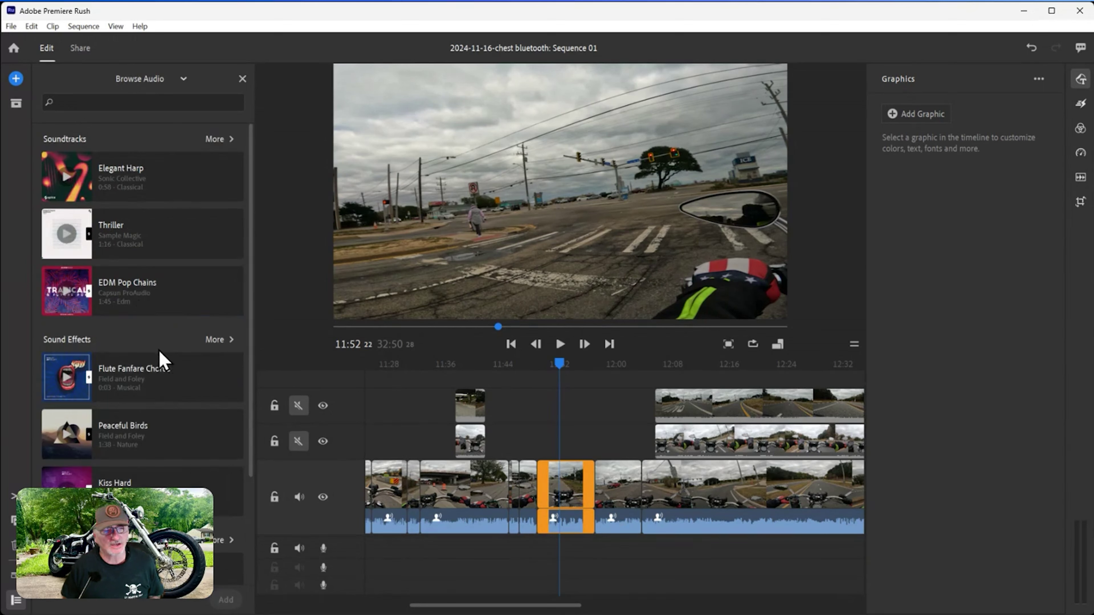
{"action": "scroll", "coordinate": [161, 356], "scroll_direction": "down", "scroll_amount": 3}
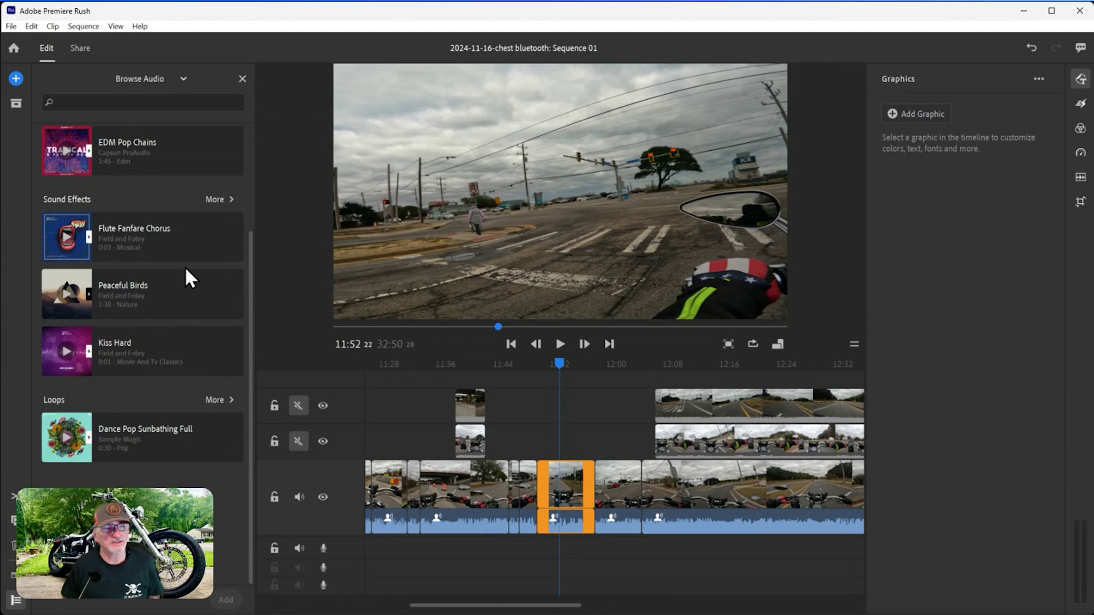
{"action": "scroll", "coordinate": [188, 278], "scroll_direction": "up", "scroll_amount": 3}
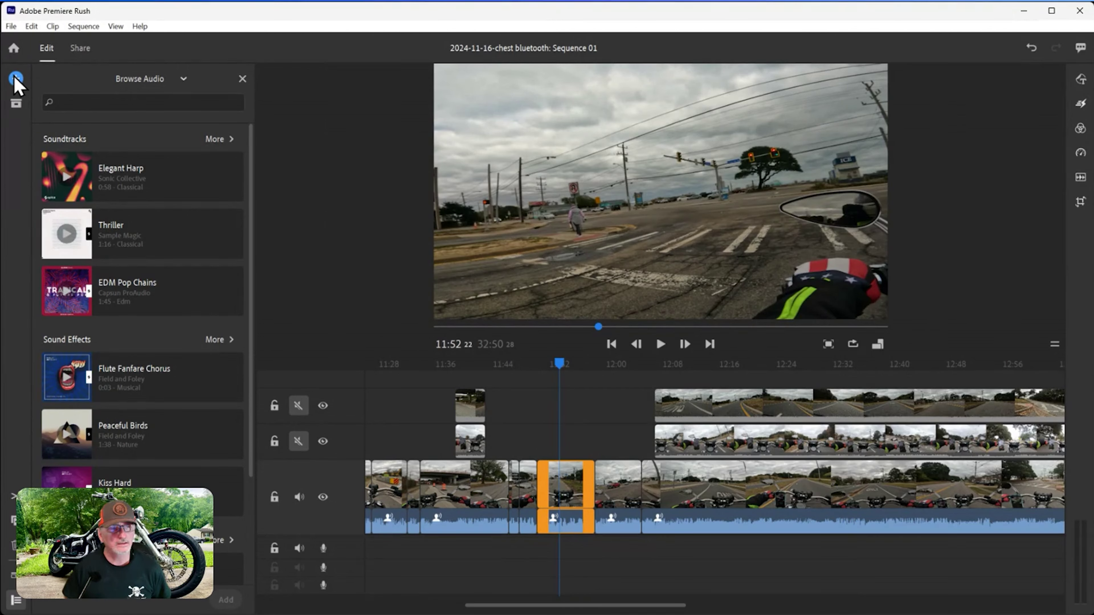
{"action": "left_click", "coordinate": [69, 175]}
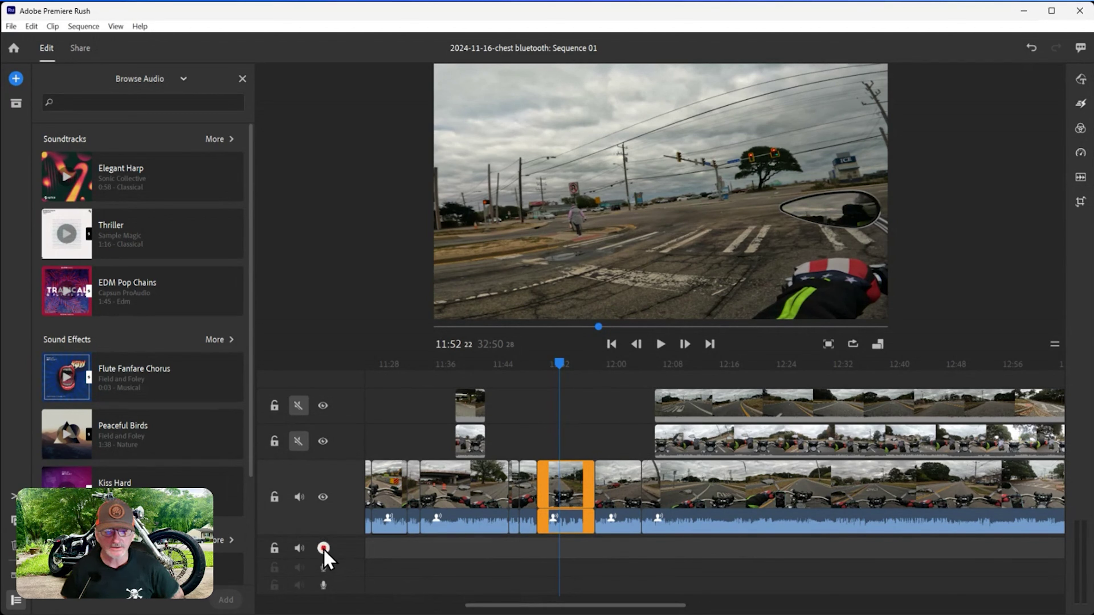
Step: Record a voiceover on the first audio track from 11:52 to about 12:23 and mute the main video track's sound
{"action": "left_click", "coordinate": [324, 550]}
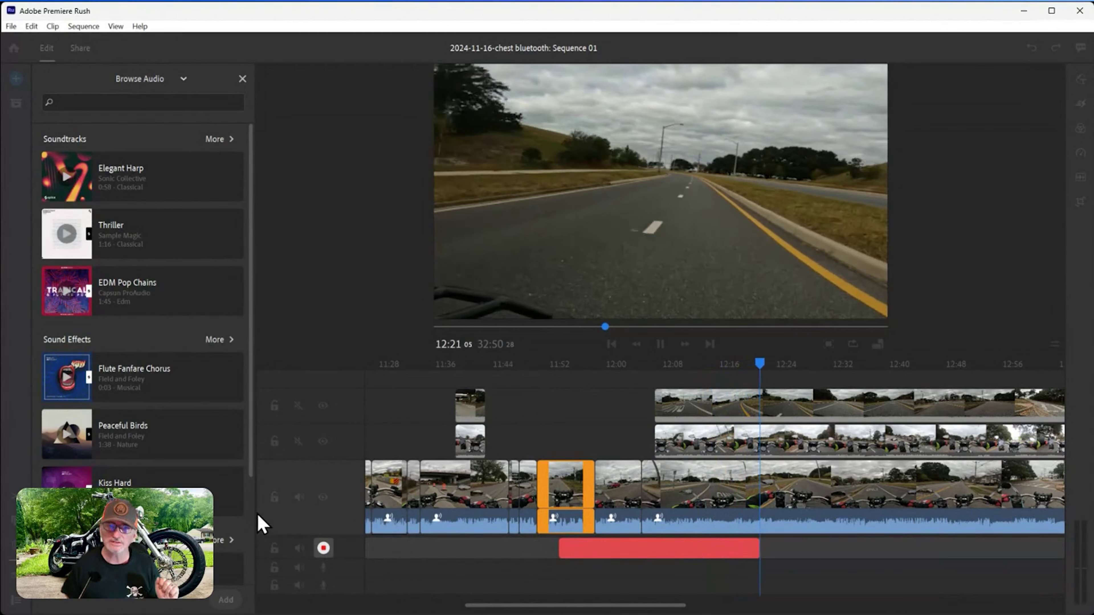
{"action": "left_click", "coordinate": [323, 549]}
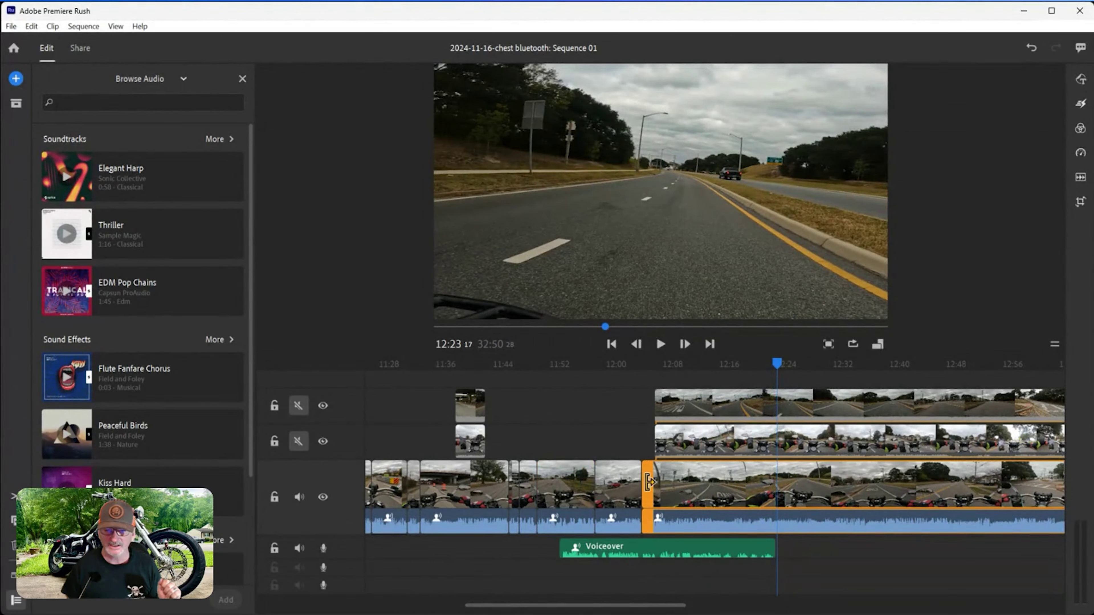
{"action": "left_click_drag", "start_coordinate": [571, 366], "coordinate": [562, 366]}
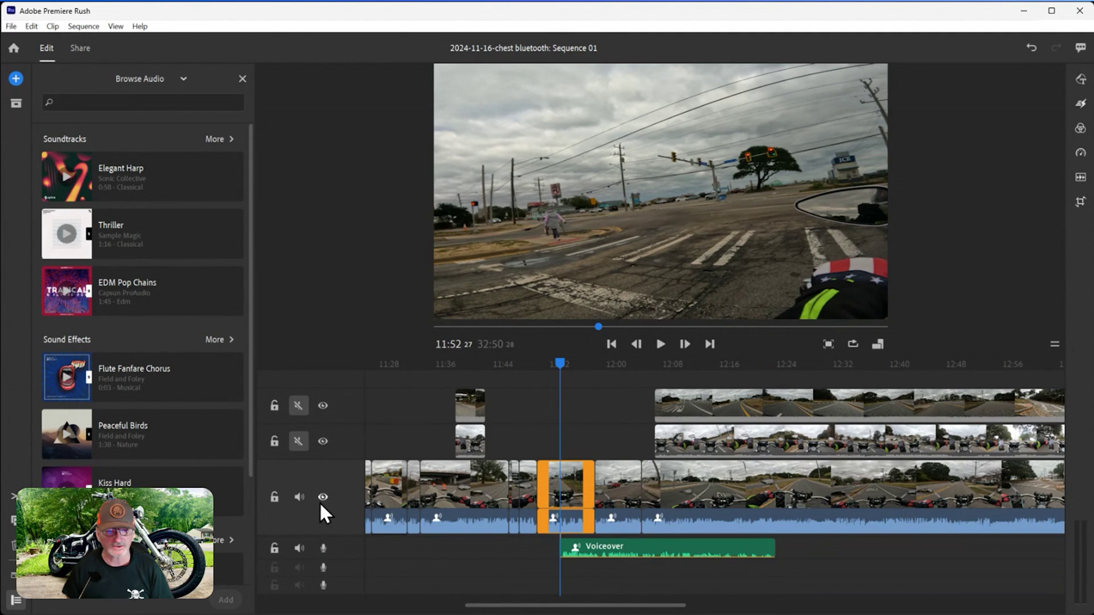
{"action": "left_click", "coordinate": [298, 496]}
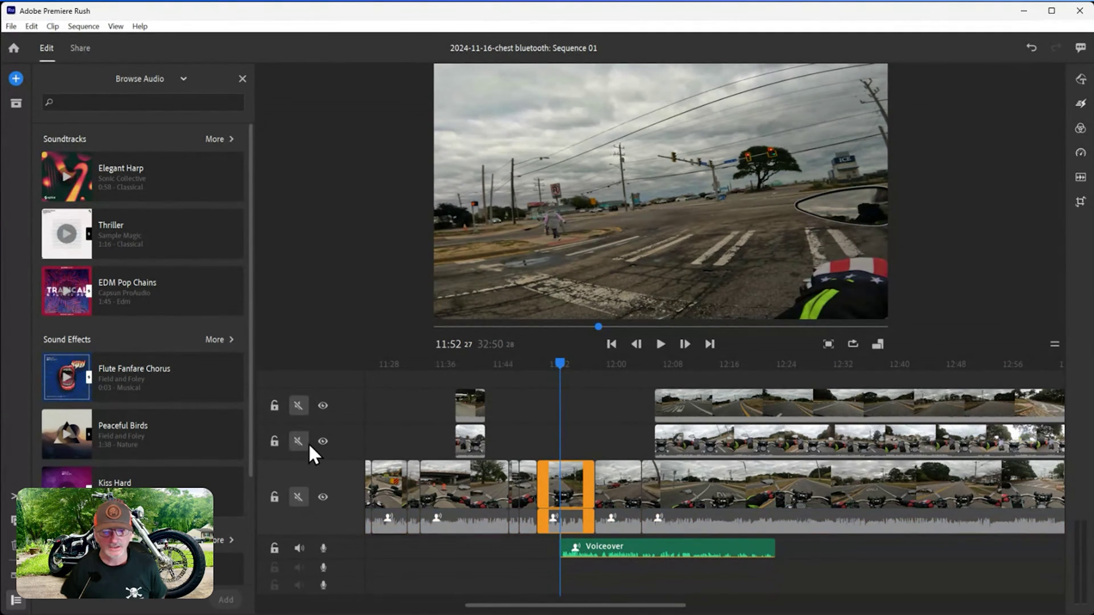
{"action": "left_click", "coordinate": [298, 405]}
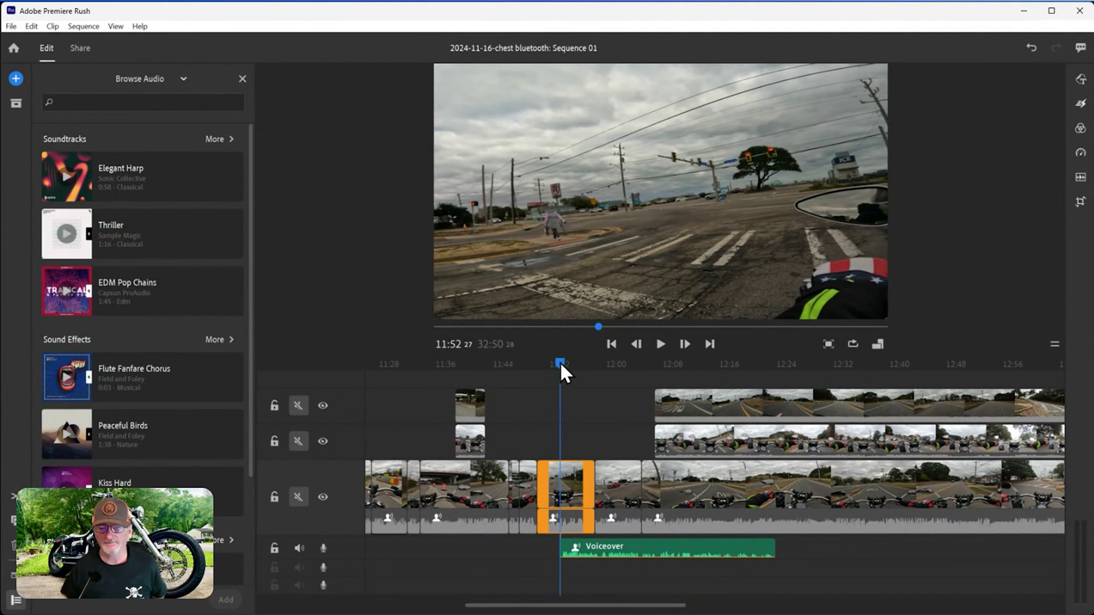
Step: Trim the starts of the long clips on both overlay tracks to about 12:14 and 12:13, and return the playhead to the voiceover's start
{"action": "left_click_drag", "start_coordinate": [564, 372], "coordinate": [725, 401]}
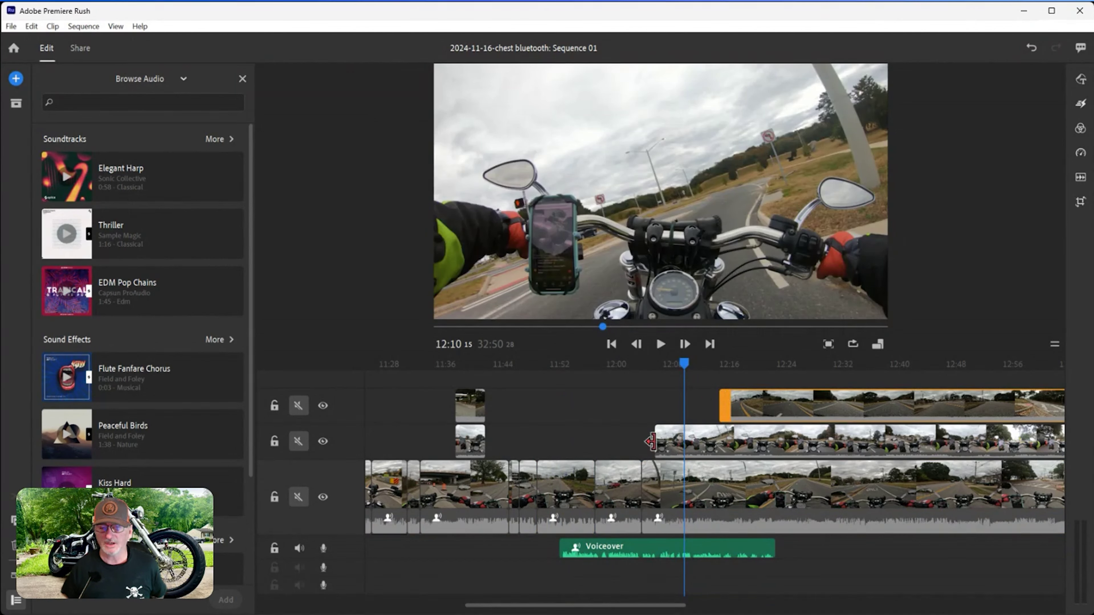
{"action": "left_click_drag", "start_coordinate": [662, 444], "coordinate": [711, 449]}
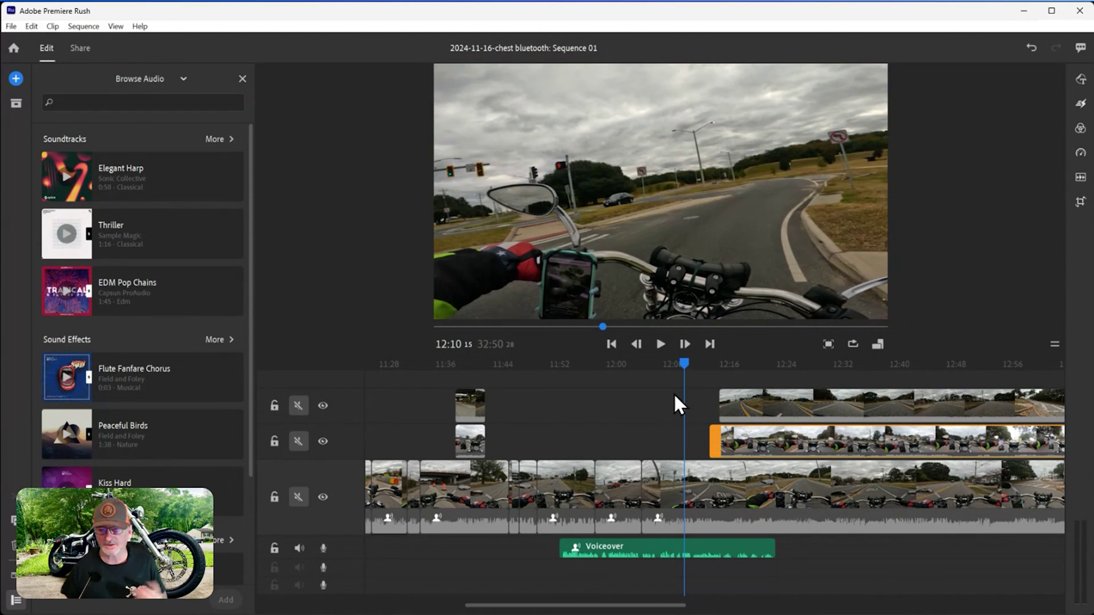
{"action": "left_click_drag", "start_coordinate": [689, 370], "coordinate": [561, 378]}
{"action": "left_click", "coordinate": [564, 487]}
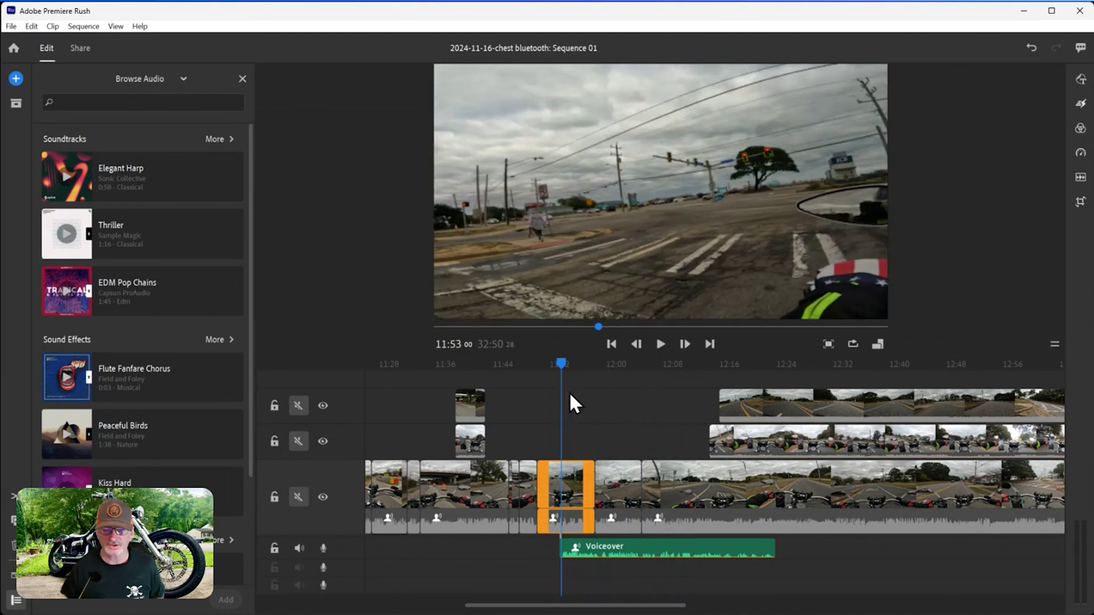
Step: Change the voiceover clip's audio type to Music in its audio settings and undo the change
{"action": "left_click", "coordinate": [570, 549]}
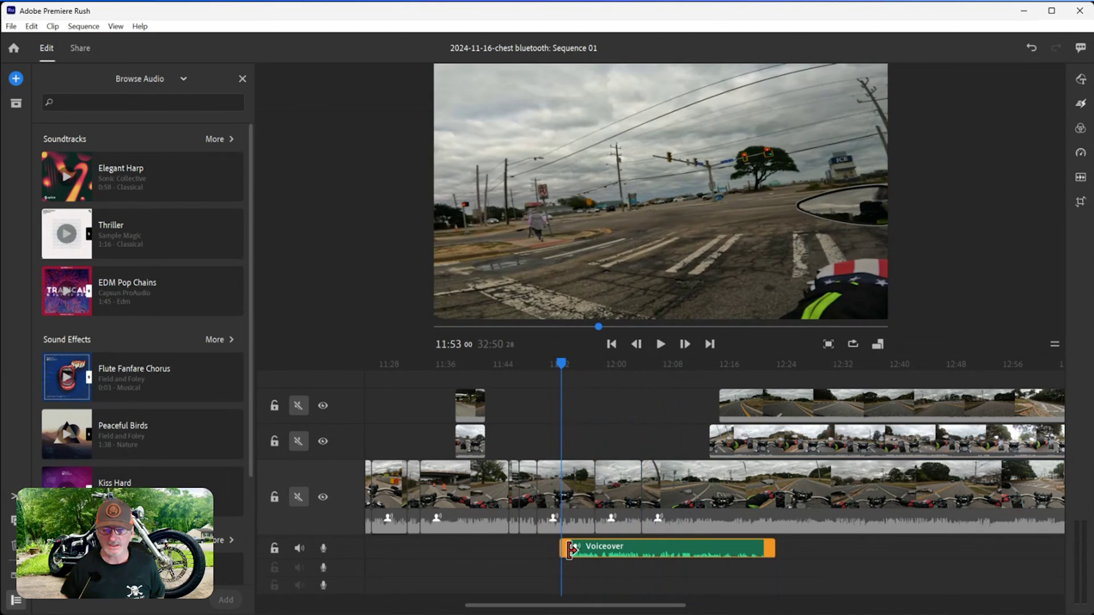
{"action": "left_click", "coordinate": [1081, 177]}
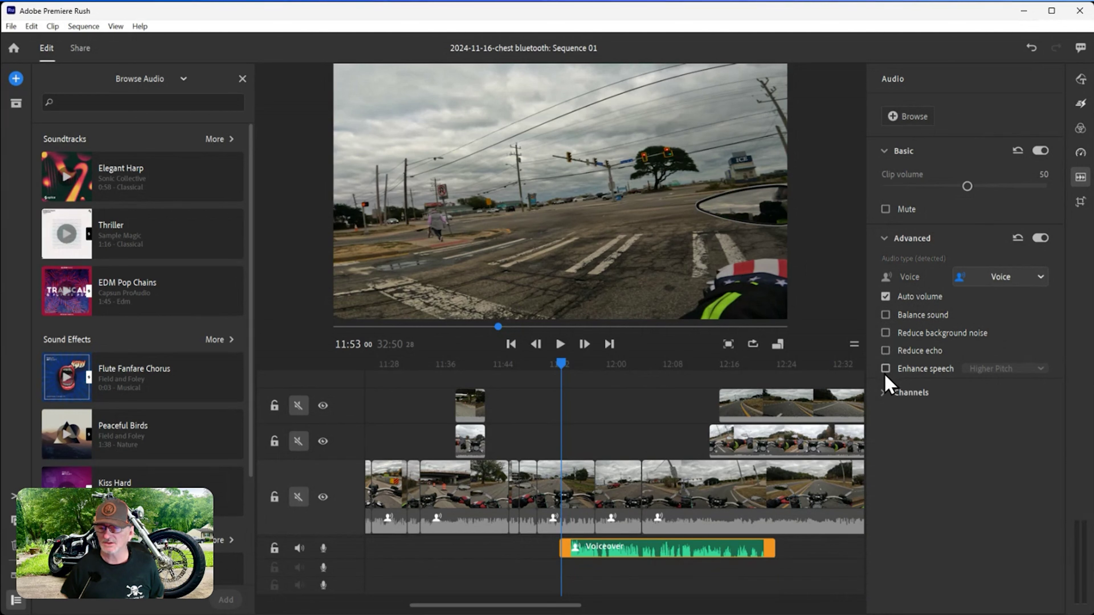
{"action": "left_click", "coordinate": [1023, 277]}
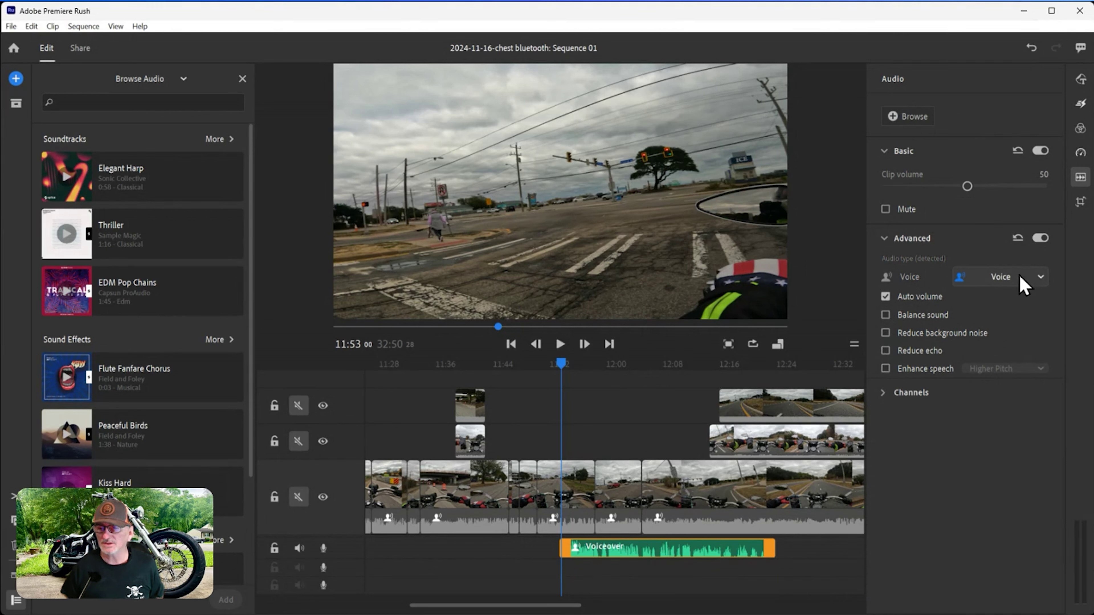
{"action": "left_click", "coordinate": [1003, 319]}
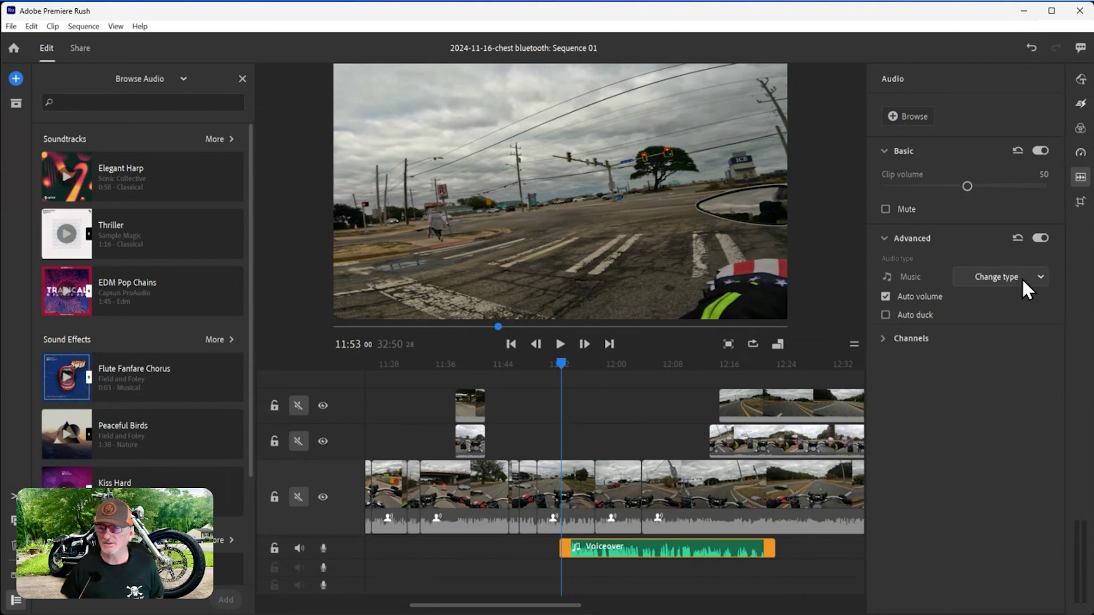
{"action": "key", "text": "ctrl+z"}
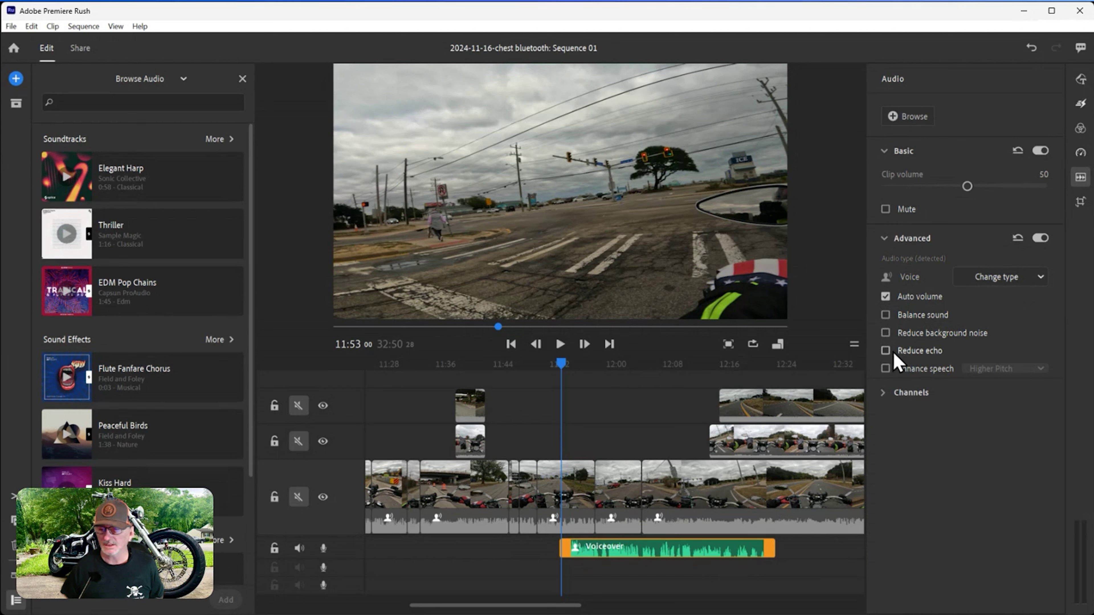
Step: Enhance the voiceover's speech with the Lower Pitch option and play back the result
{"action": "left_click", "coordinate": [887, 370]}
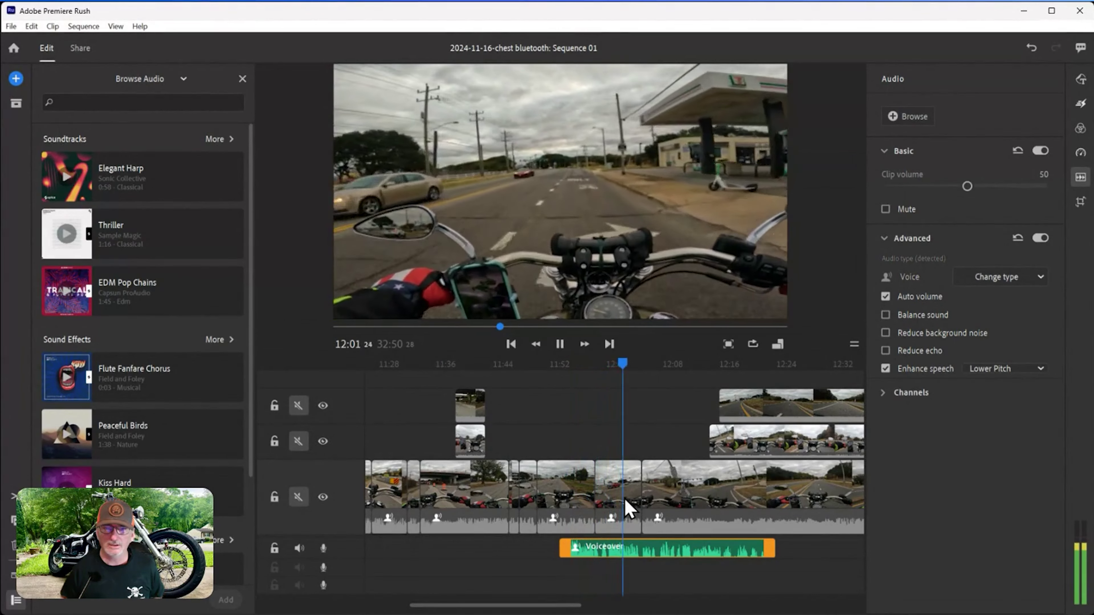
{"action": "left_click", "coordinate": [643, 551]}
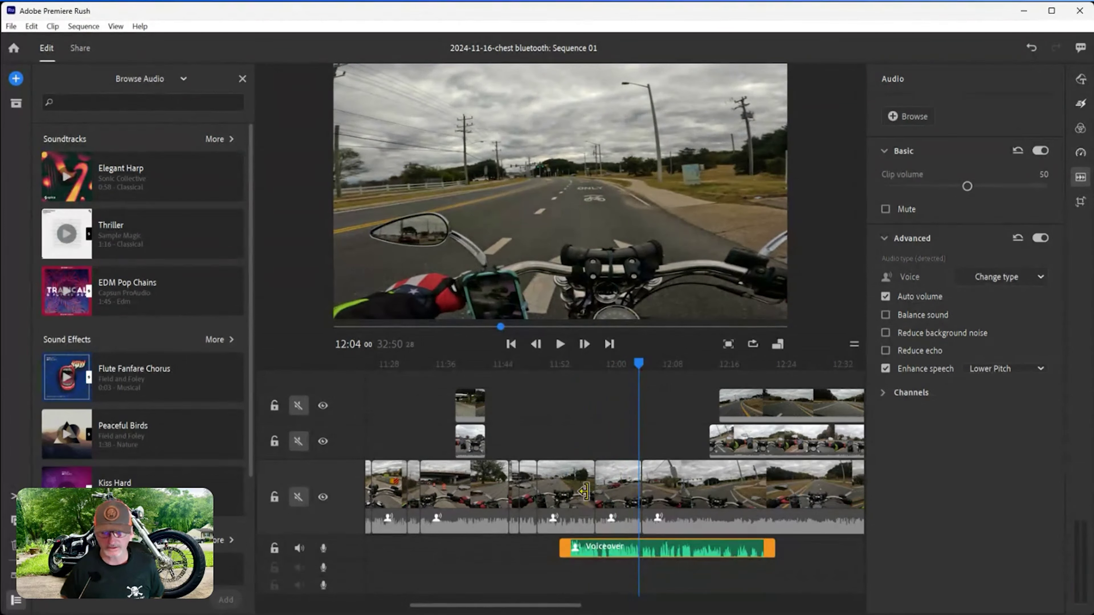
{"action": "left_click", "coordinate": [596, 553]}
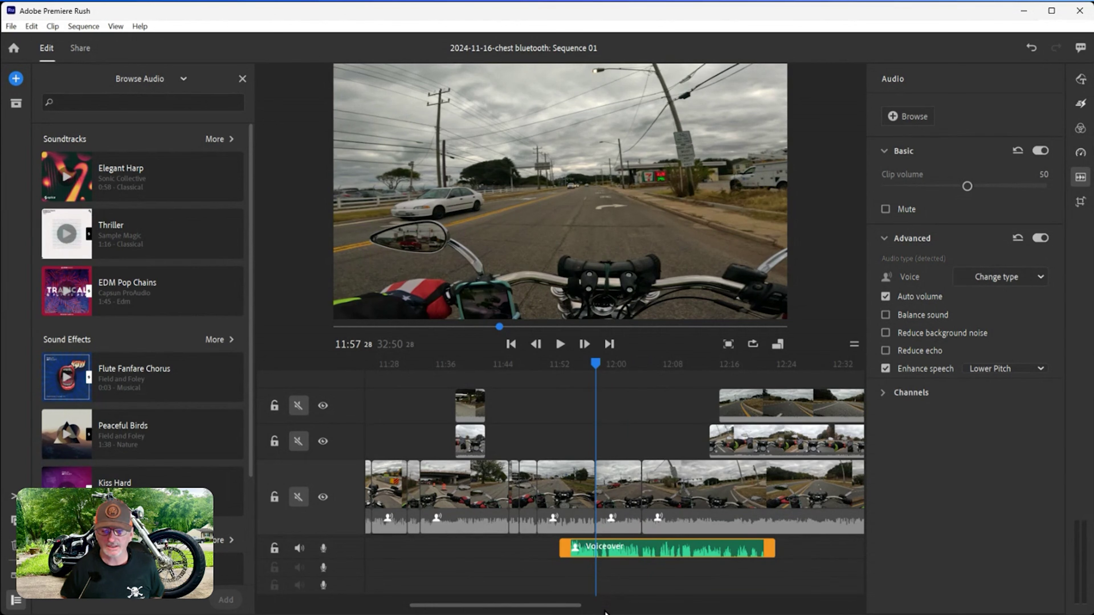
Step: Delete the voiceover clip and turn the main video track's sound back on
{"action": "key", "text": "Delete"}
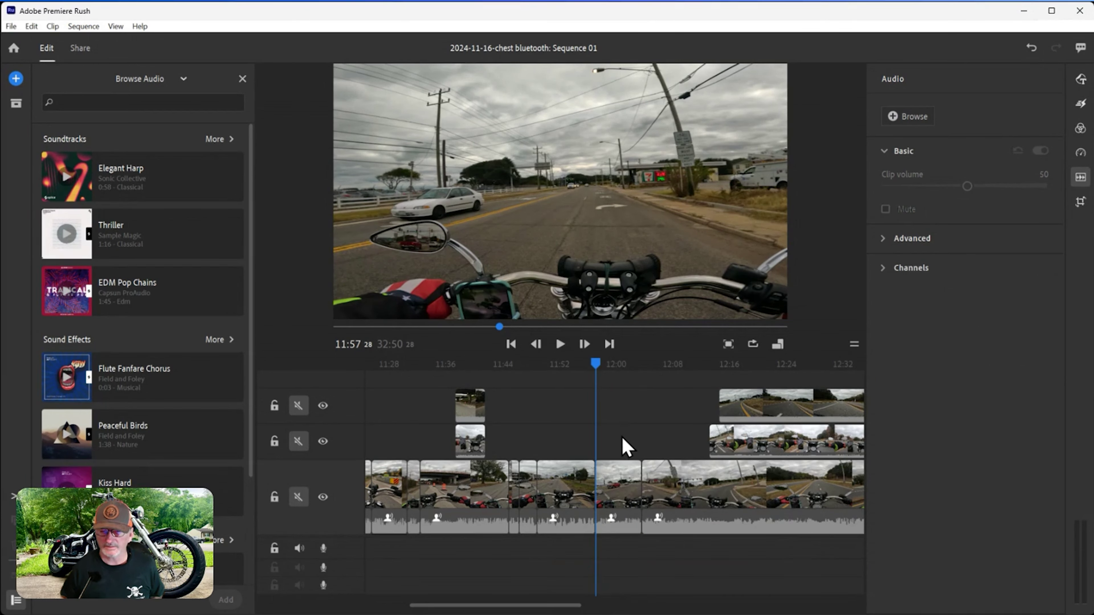
{"action": "left_click", "coordinate": [618, 488]}
{"action": "left_click", "coordinate": [703, 490]}
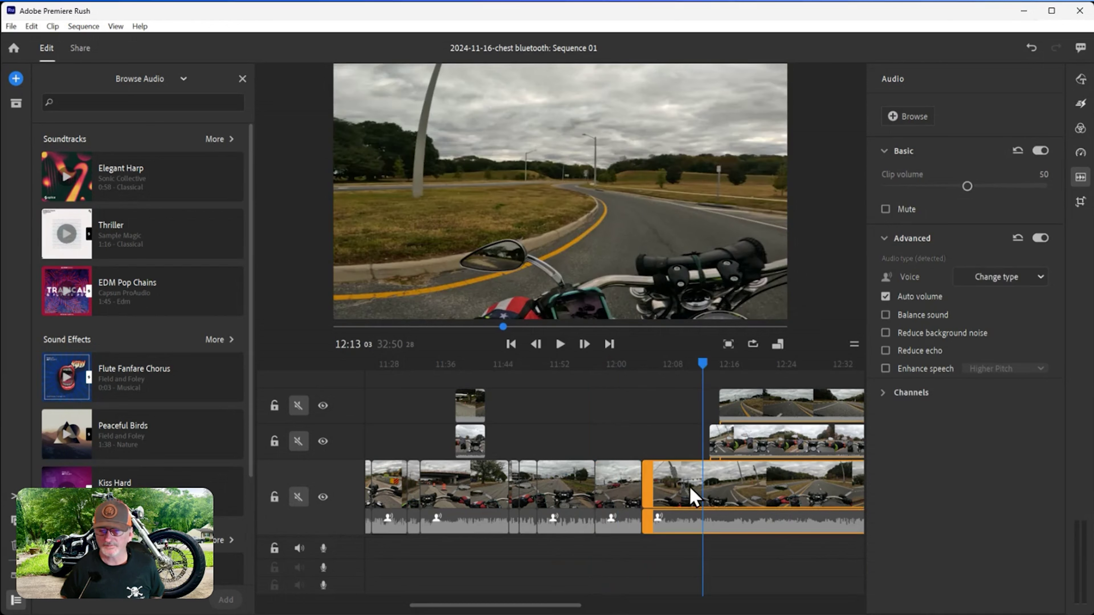
{"action": "scroll", "coordinate": [783, 501], "scroll_direction": "down", "scroll_amount": 3}
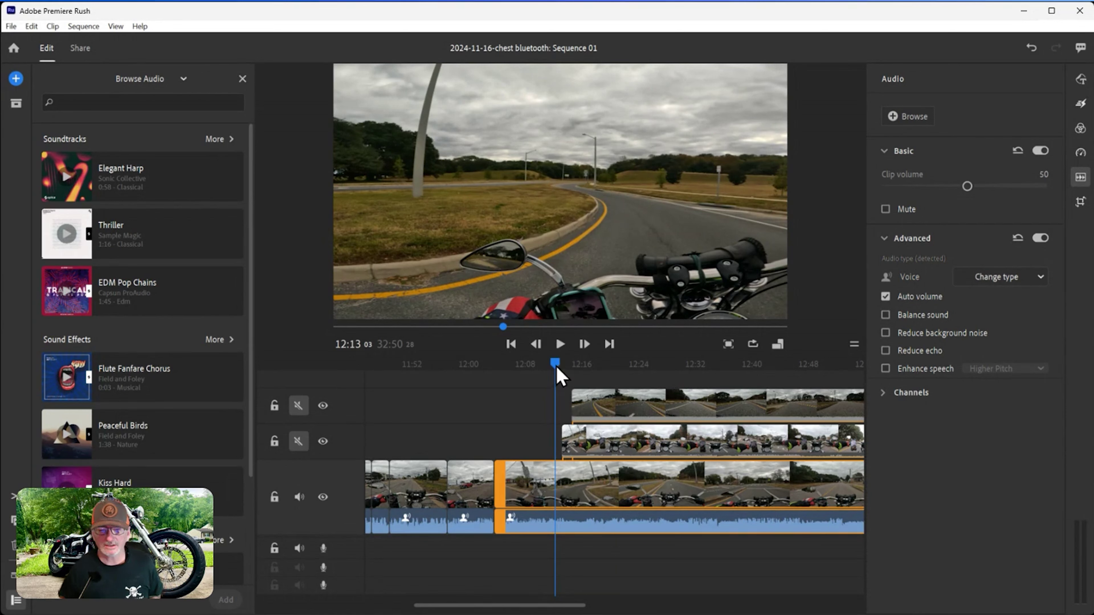
Step: Scale the uppermost clip at 12:17 down to 40 as a centred picture-in-picture over the footage below
{"action": "left_click_drag", "start_coordinate": [557, 368], "coordinate": [498, 365]}
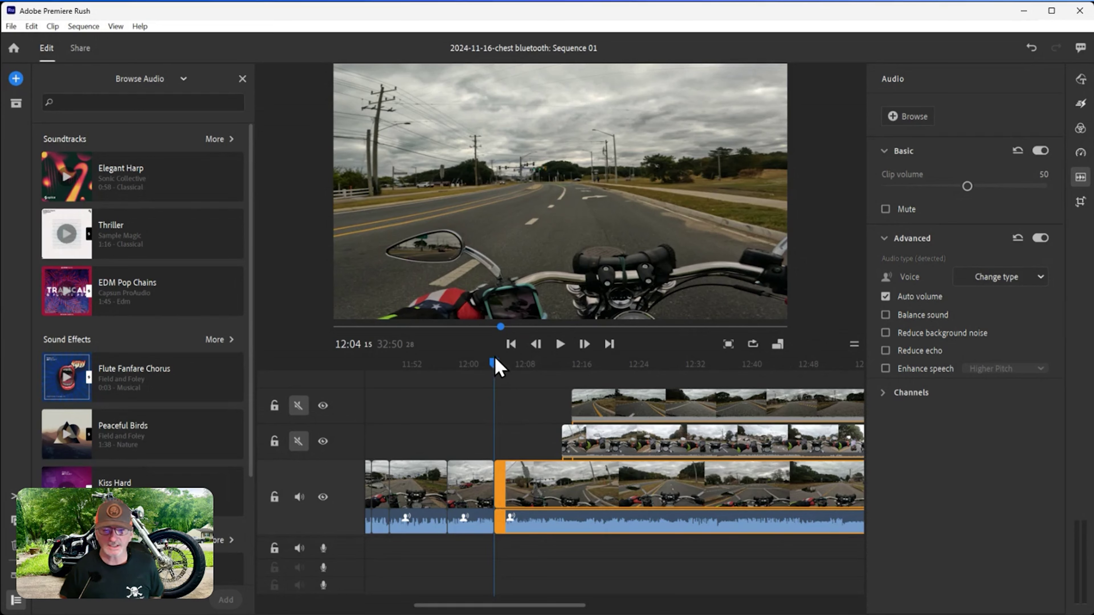
{"action": "left_click_drag", "start_coordinate": [496, 363], "coordinate": [586, 396]}
{"action": "left_click", "coordinate": [590, 411]}
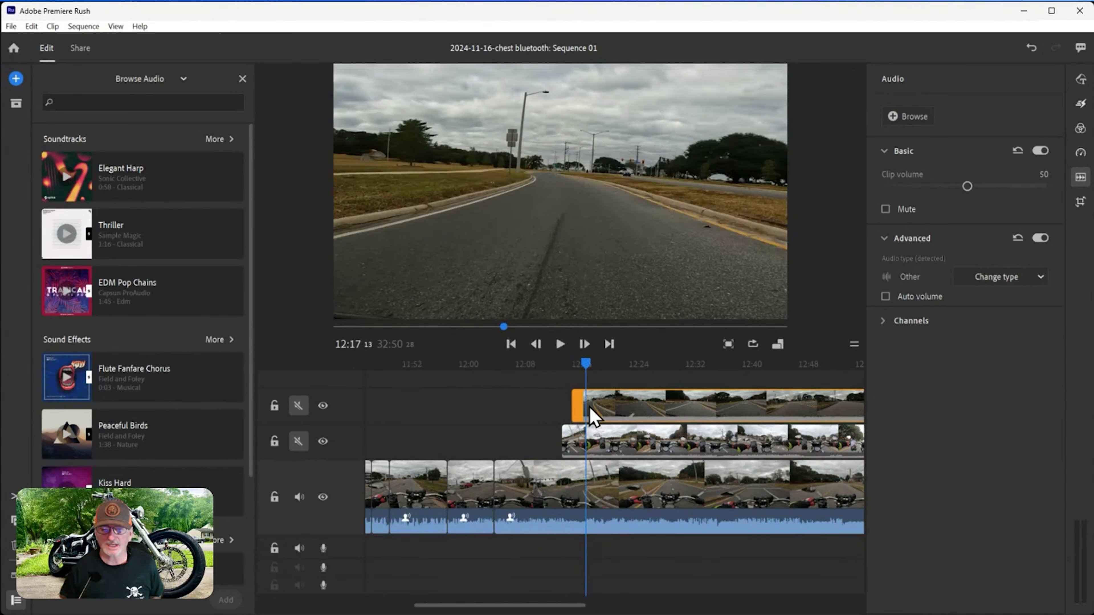
{"action": "left_click", "coordinate": [646, 228]}
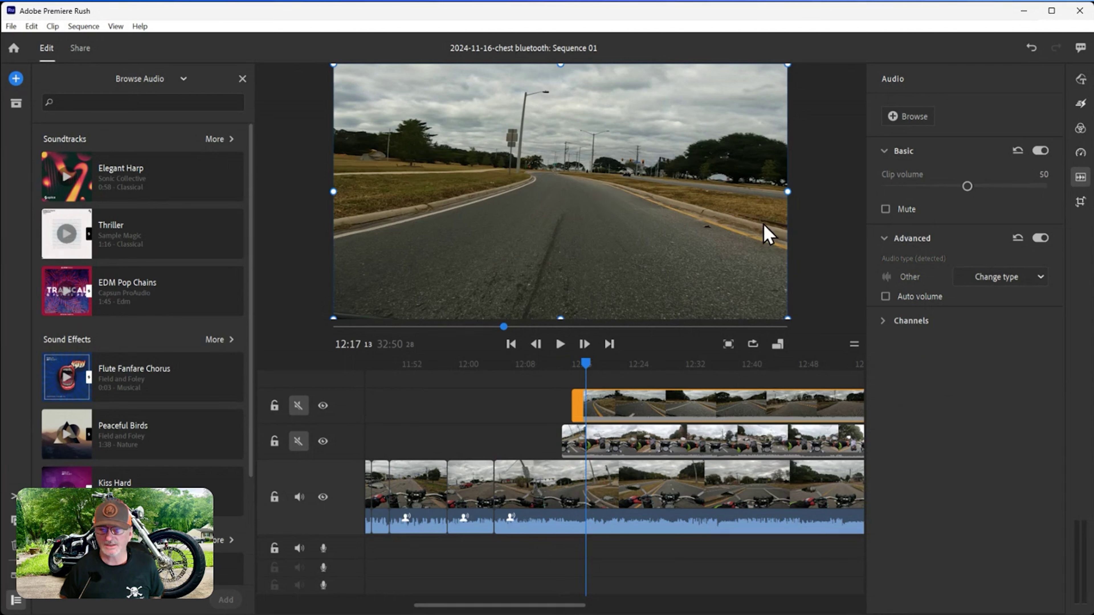
{"action": "left_click_drag", "start_coordinate": [789, 191], "coordinate": [649, 186]}
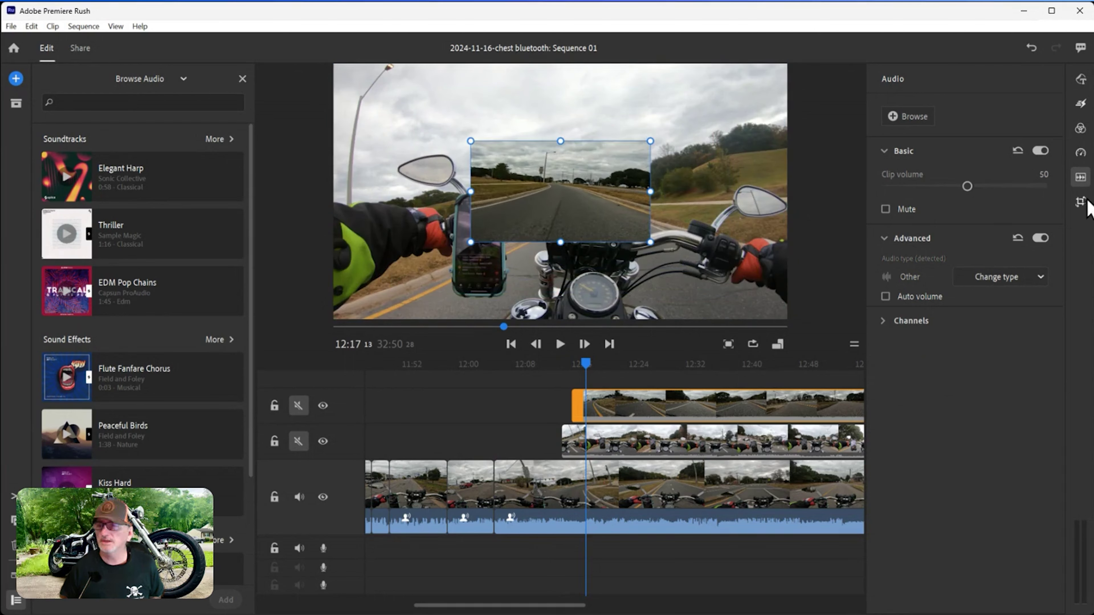
Step: Try rotating the picture-in-picture clip by 1° in its transform settings and set the rotation back to 0°
{"action": "left_click", "coordinate": [1080, 201]}
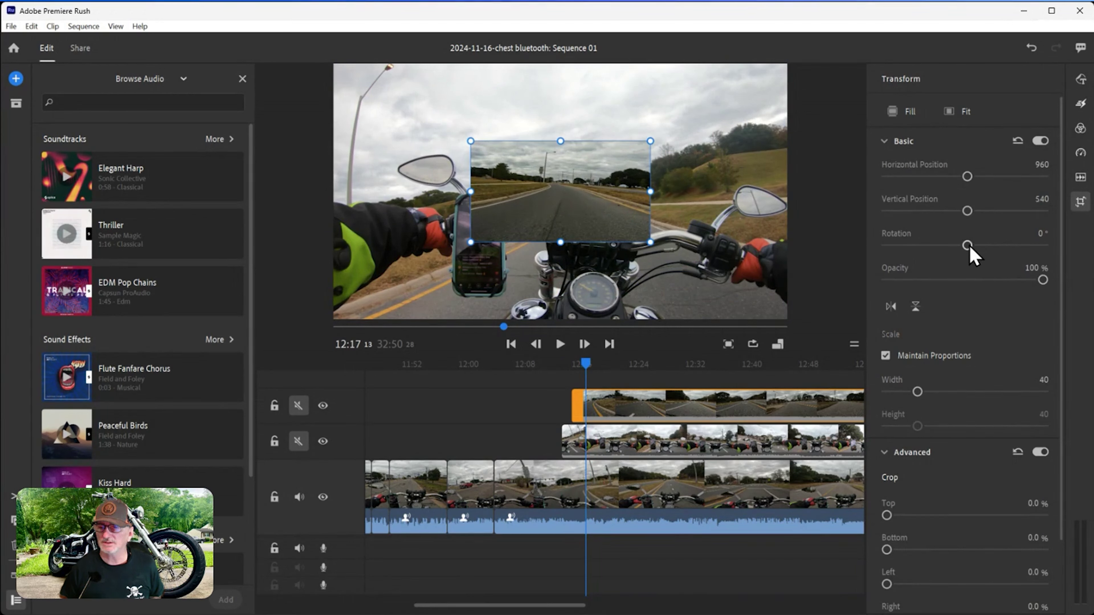
{"action": "mouse_move", "coordinate": [970, 248]}
{"action": "left_mouse_down"}
{"action": "mouse_move", "coordinate": [950, 249]}
{"action": "mouse_move", "coordinate": [965, 245]}
{"action": "left_mouse_up"}
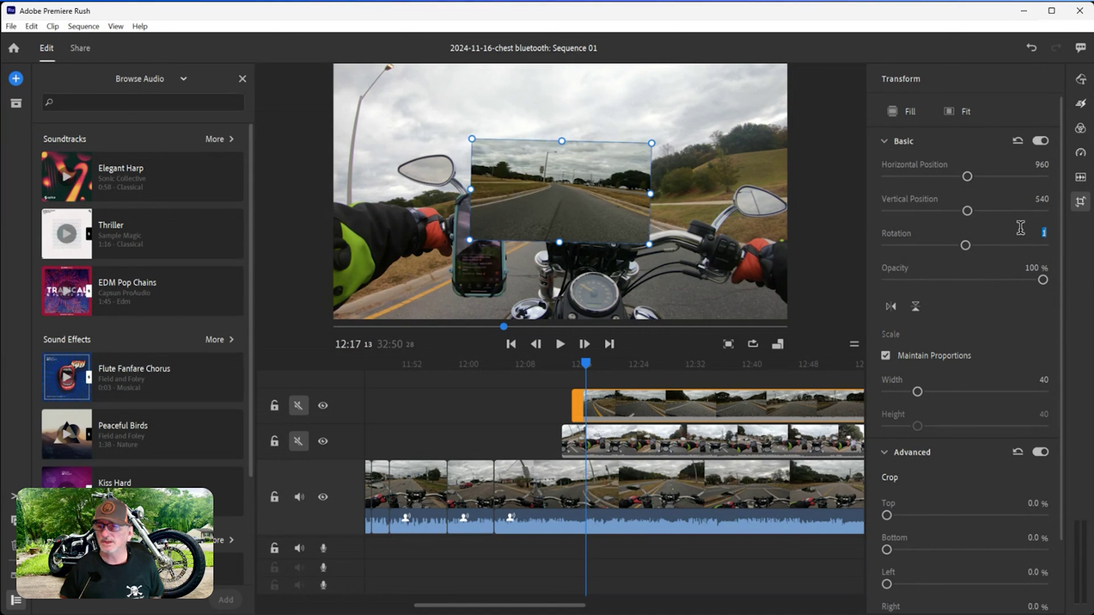
{"action": "key", "text": "Return"}
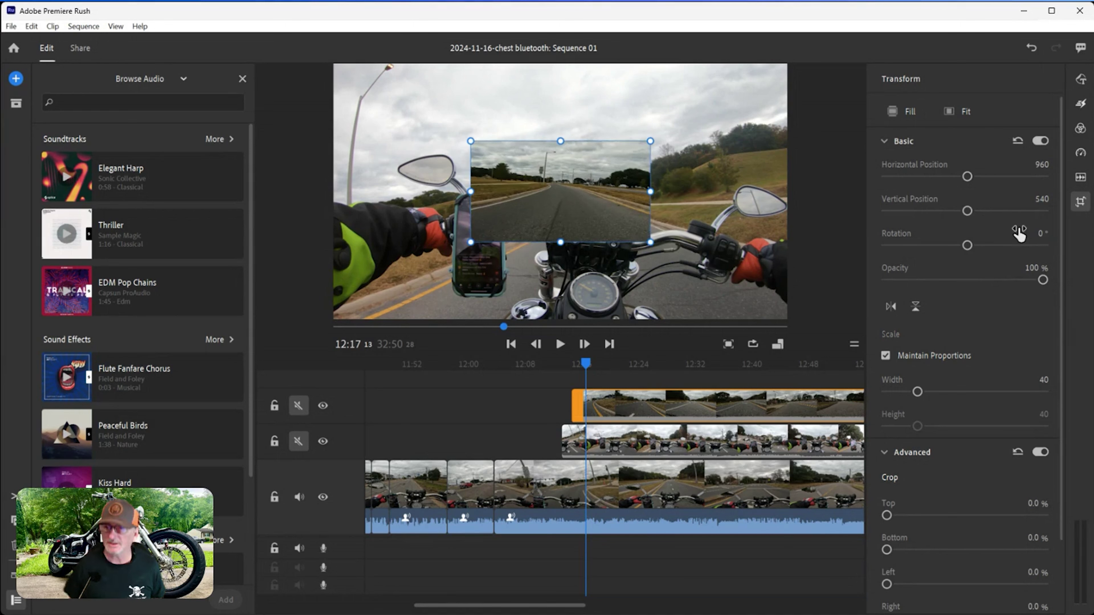
Step: Move the picture-in-picture clip to horizontal position 1036 and vertical position 566, and scale it proportionally to a width of 64
{"action": "left_click_drag", "start_coordinate": [967, 211], "coordinate": [968, 176]}
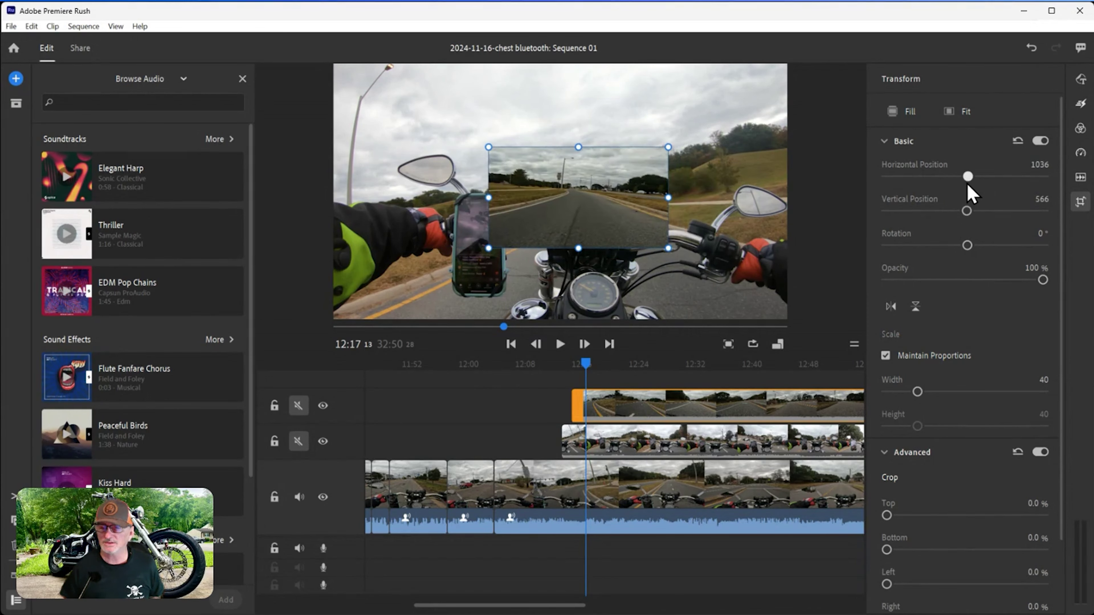
{"action": "mouse_move", "coordinate": [917, 391]}
{"action": "left_mouse_down"}
{"action": "mouse_move", "coordinate": [959, 392]}
{"action": "mouse_move", "coordinate": [936, 392]}
{"action": "left_mouse_up"}
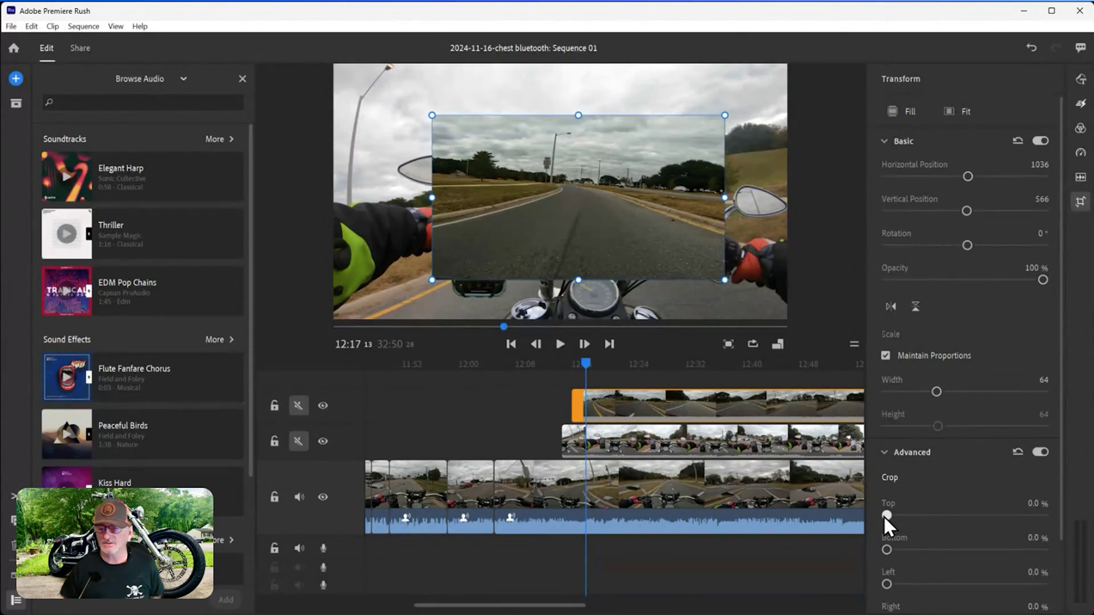
Step: Try cropping the picture-in-picture clip's top edge, and set its edge feather to 61 and back to 0
{"action": "left_click_drag", "start_coordinate": [886, 515], "coordinate": [875, 550]}
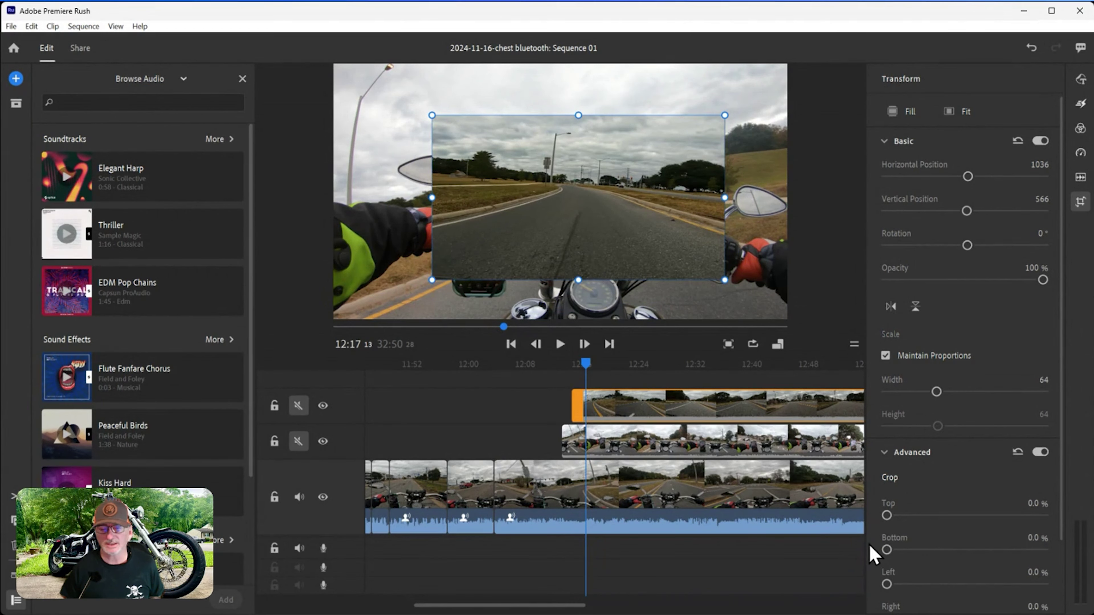
{"action": "scroll", "coordinate": [1042, 431], "scroll_direction": "down", "scroll_amount": 3}
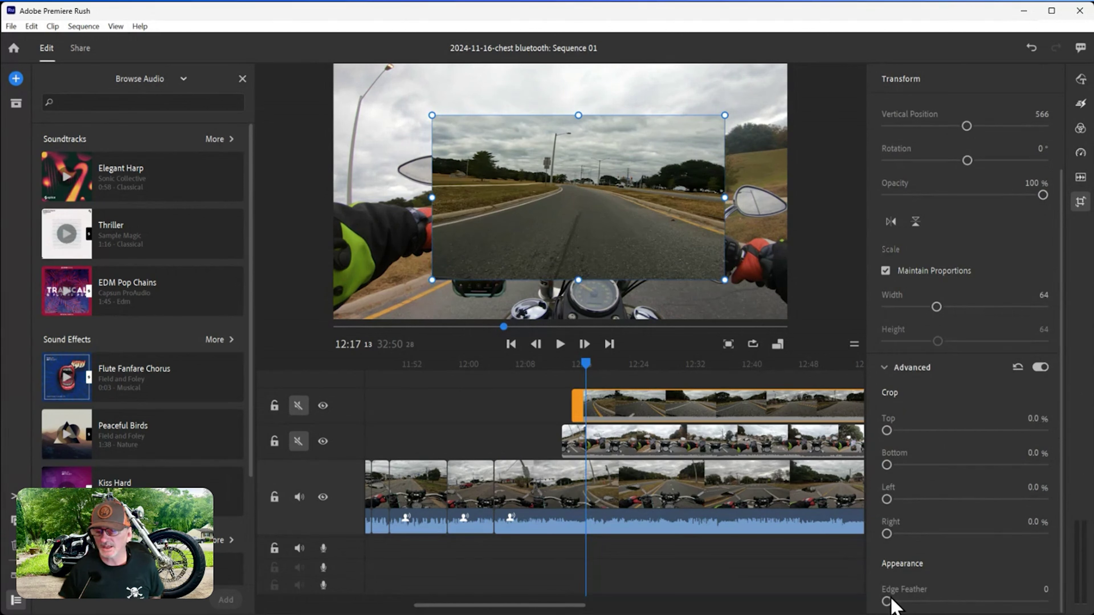
{"action": "left_click_drag", "start_coordinate": [893, 602], "coordinate": [983, 603]}
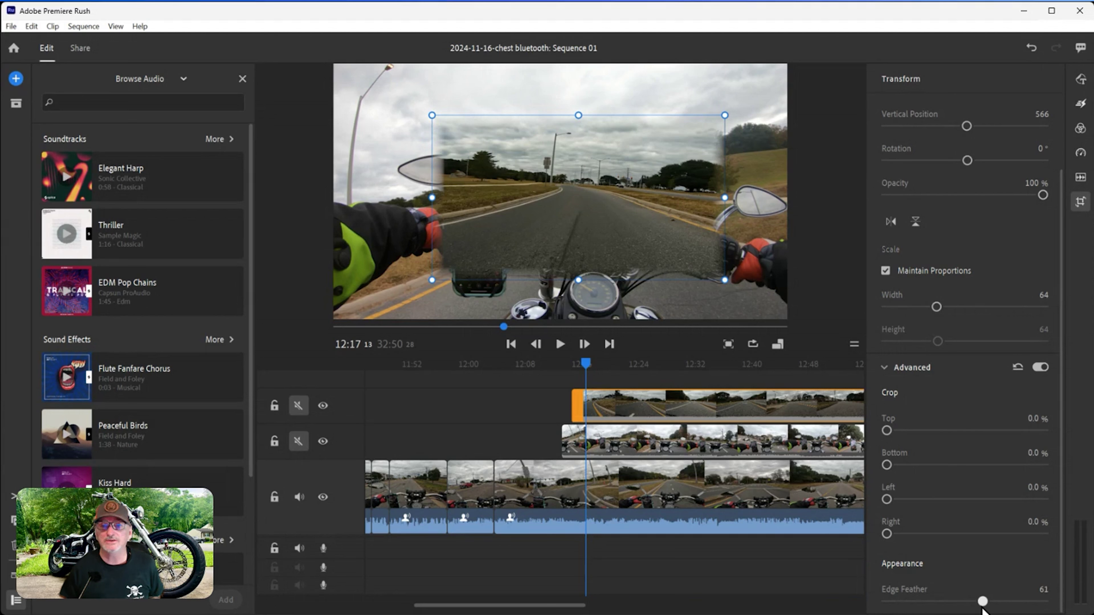
{"action": "left_click_drag", "start_coordinate": [932, 607], "coordinate": [861, 601]}
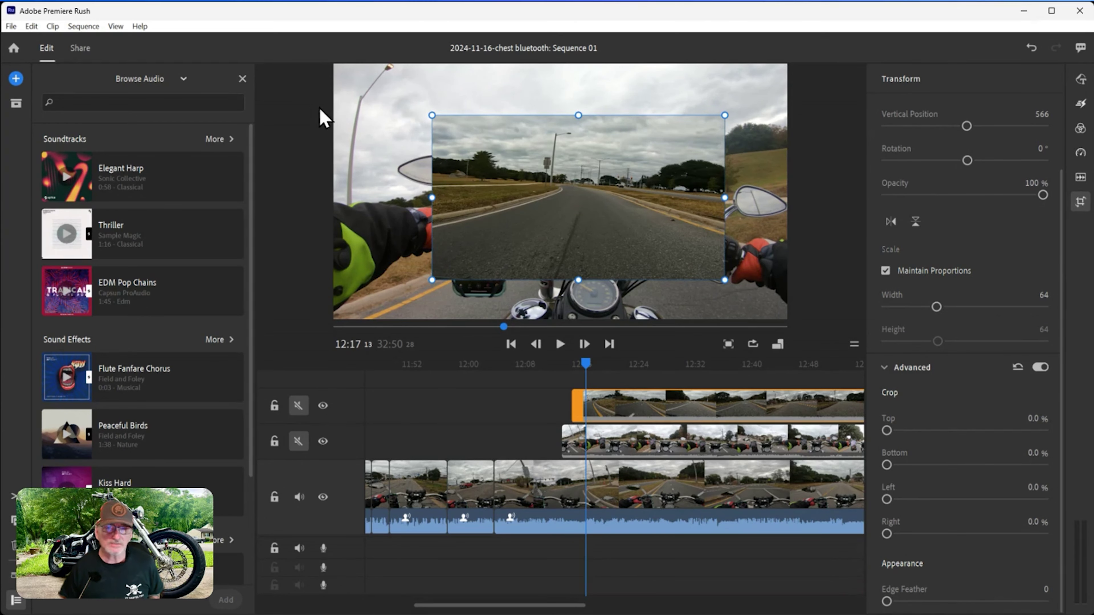
Step: Reset the picture-in-picture clip's basic transform settings so it fills the frame again
{"action": "left_click", "coordinate": [1082, 203]}
{"action": "left_click", "coordinate": [1081, 204]}
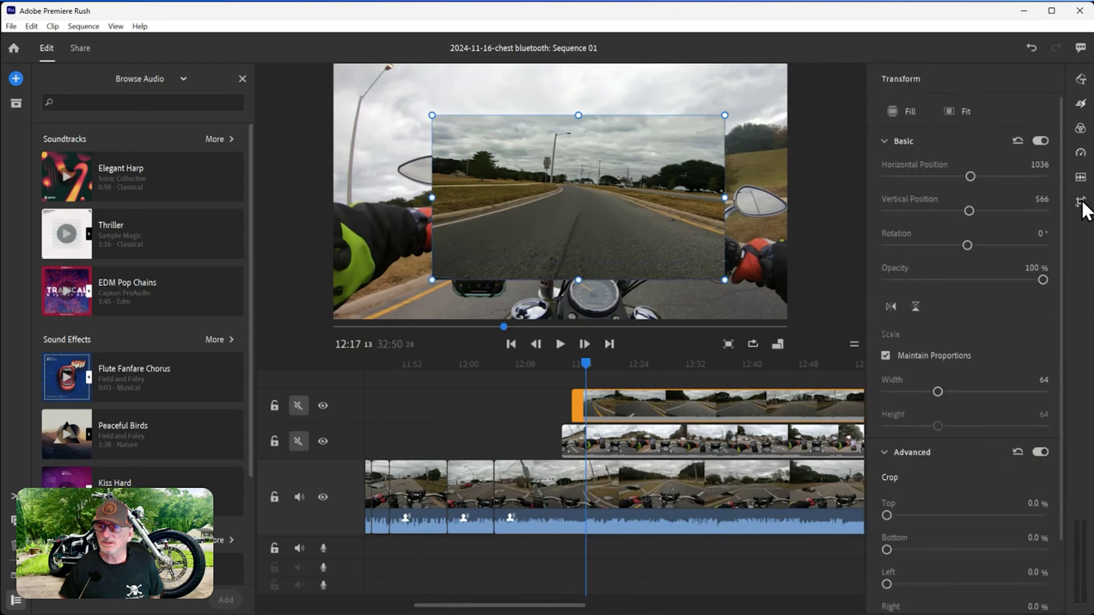
{"action": "left_click", "coordinate": [1018, 142]}
{"action": "left_click", "coordinate": [1017, 141]}
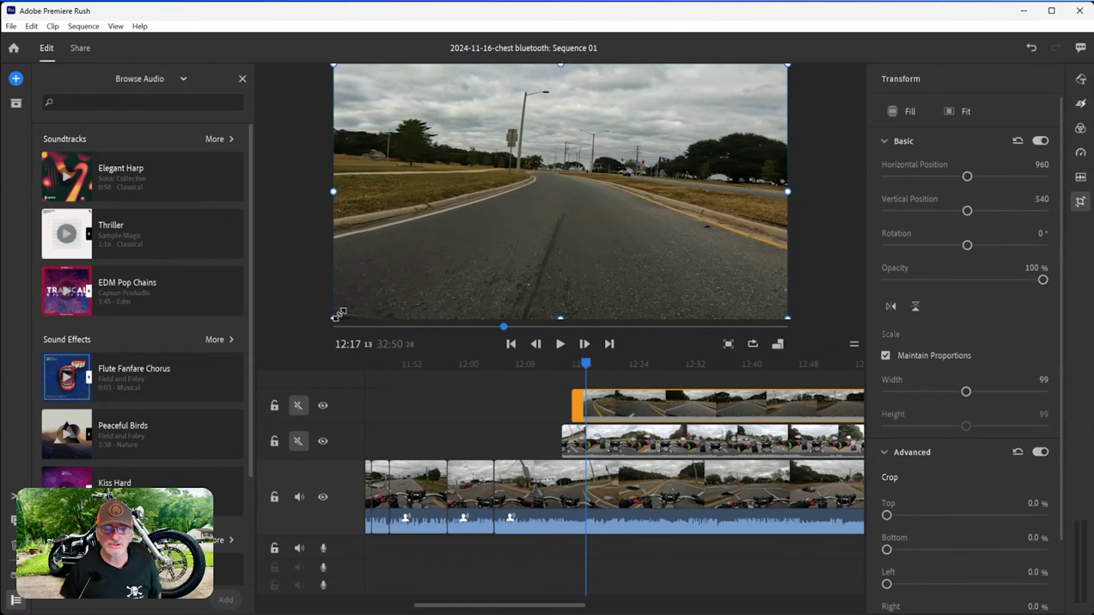
Step: Shrink the top picture-in-picture clip to width 27 in the frame's upper-right corner and the second one to width 27 directly beside it
{"action": "left_click_drag", "start_coordinate": [338, 314], "coordinate": [748, 101]}
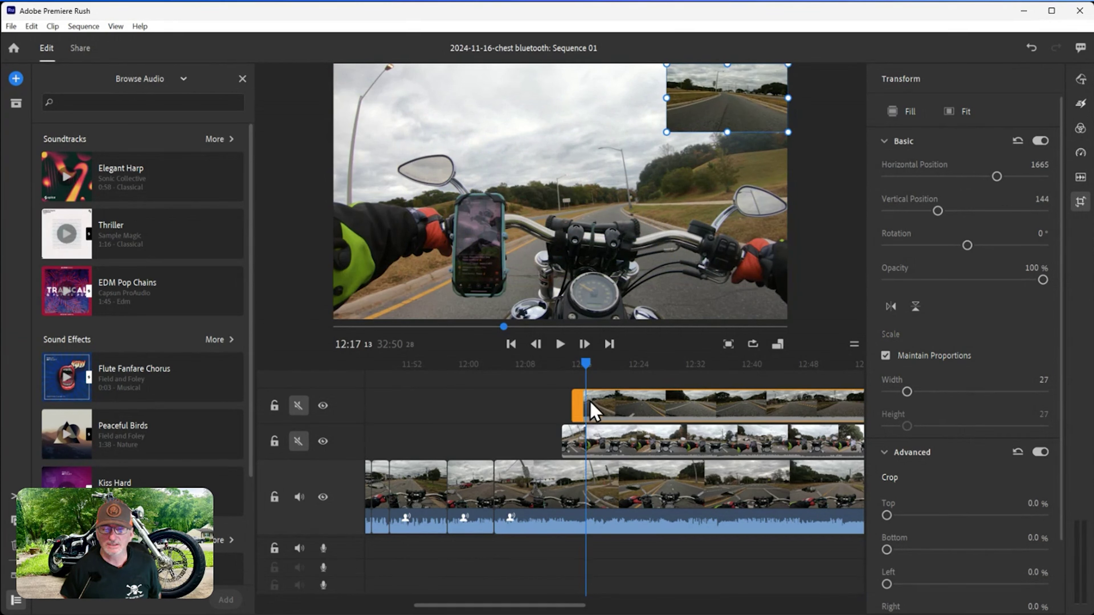
{"action": "left_click", "coordinate": [590, 452]}
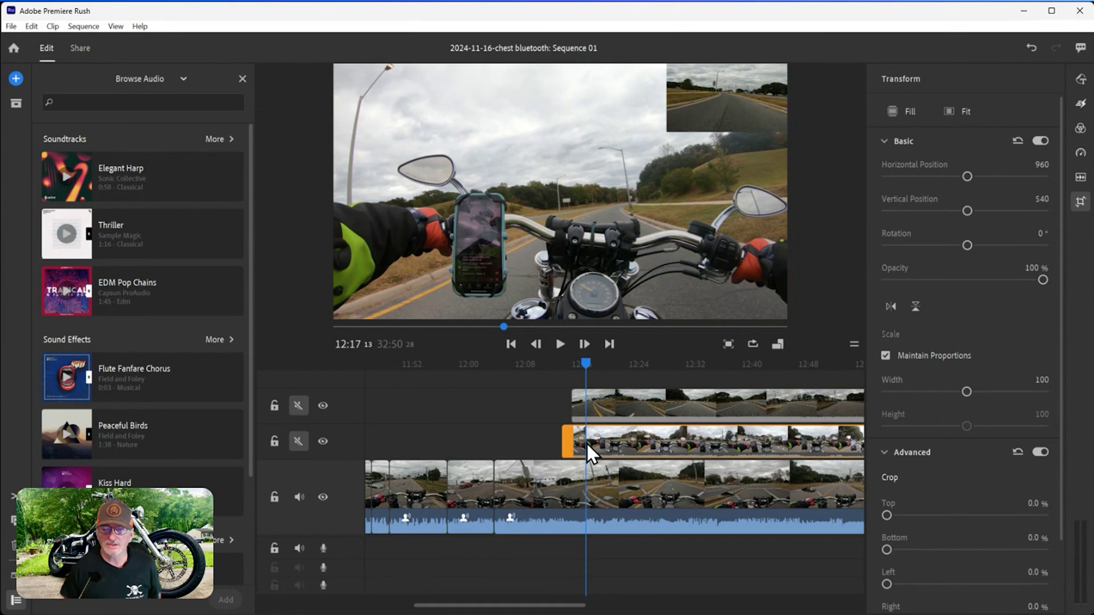
{"action": "left_click", "coordinate": [591, 269]}
{"action": "left_click_drag", "start_coordinate": [787, 190], "coordinate": [602, 108]}
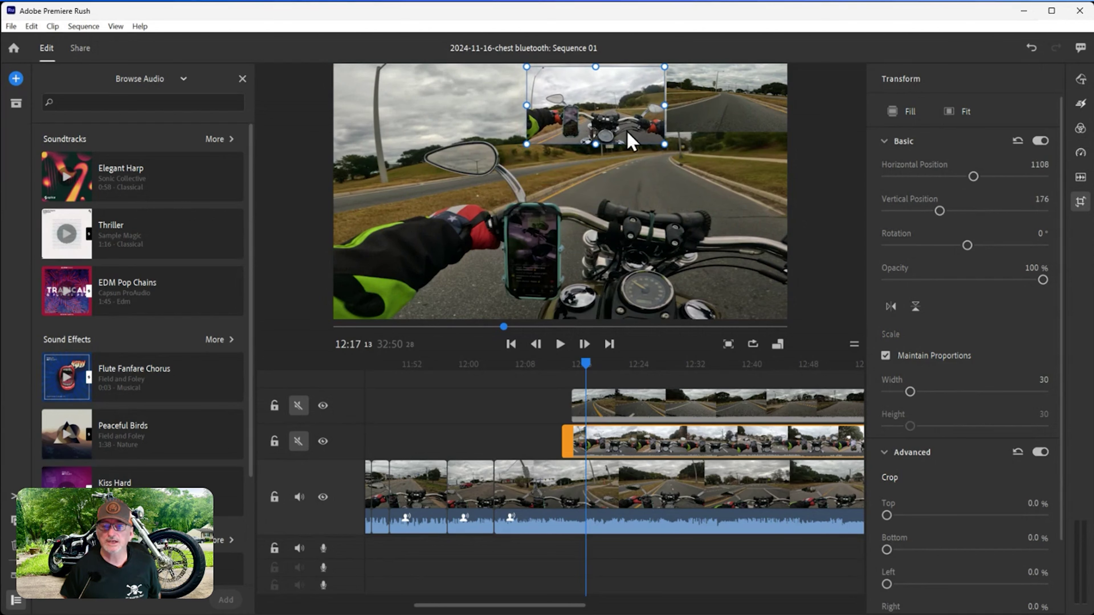
{"action": "left_click_drag", "start_coordinate": [664, 143], "coordinate": [641, 122]}
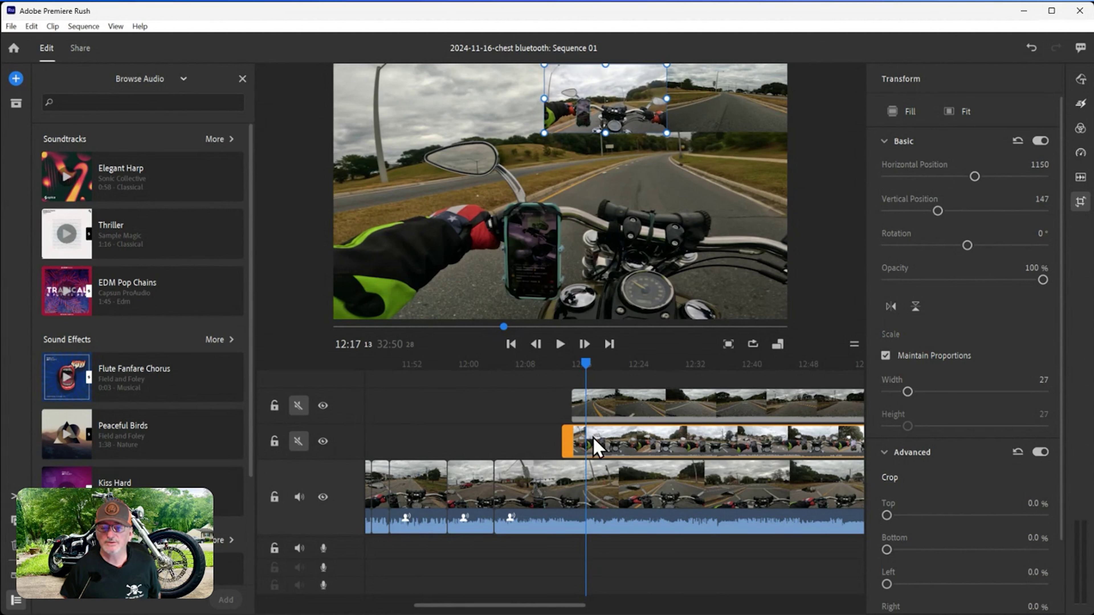
Step: Compare both picture-in-picture clips' transform values, and try widths of 37 and 41 on the second clip before setting it back to 27
{"action": "left_click", "coordinate": [598, 405]}
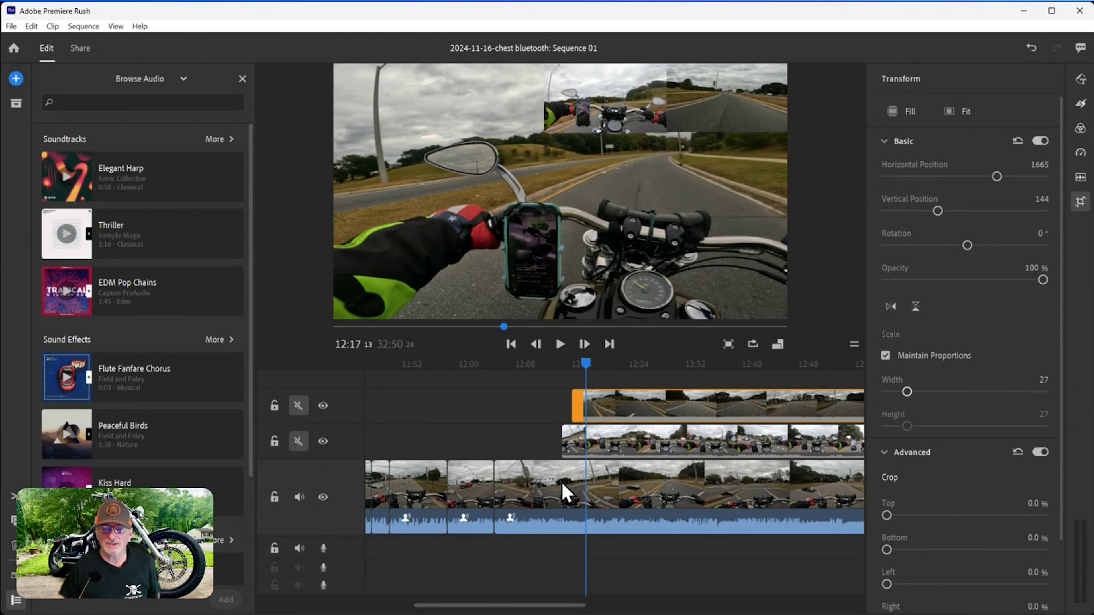
{"action": "left_click", "coordinate": [591, 446]}
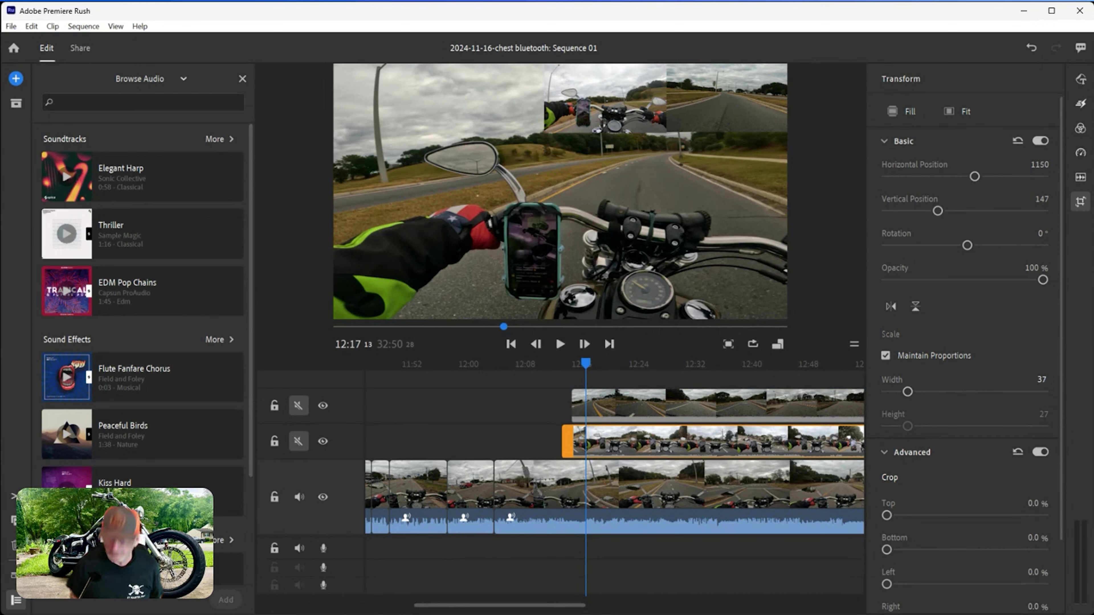
{"action": "left_click_drag", "start_coordinate": [1018, 380], "coordinate": [1023, 380]}
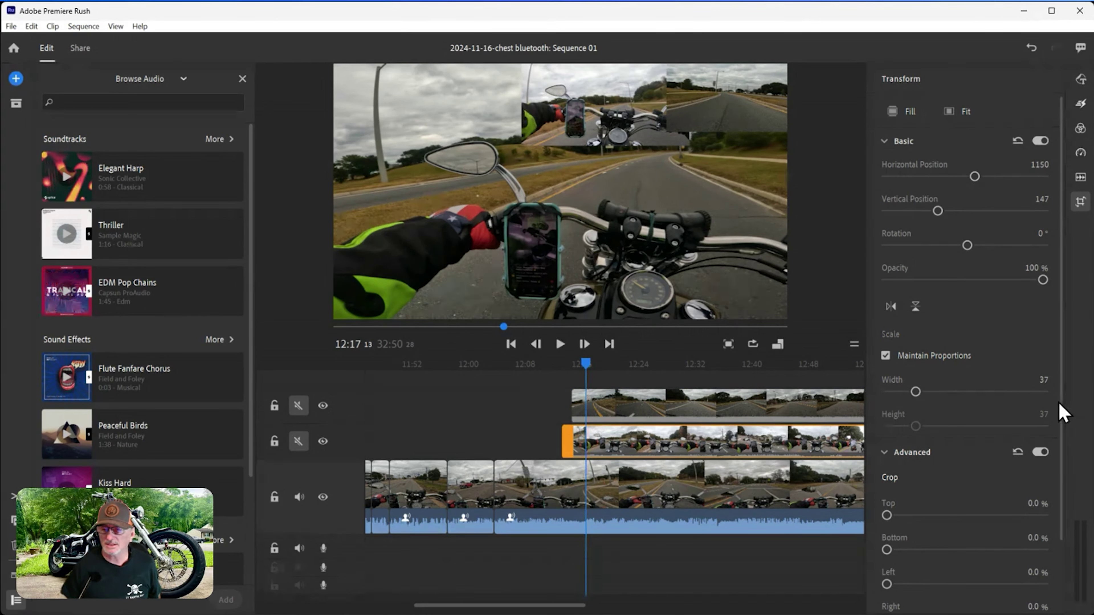
{"action": "left_click", "coordinate": [918, 391]}
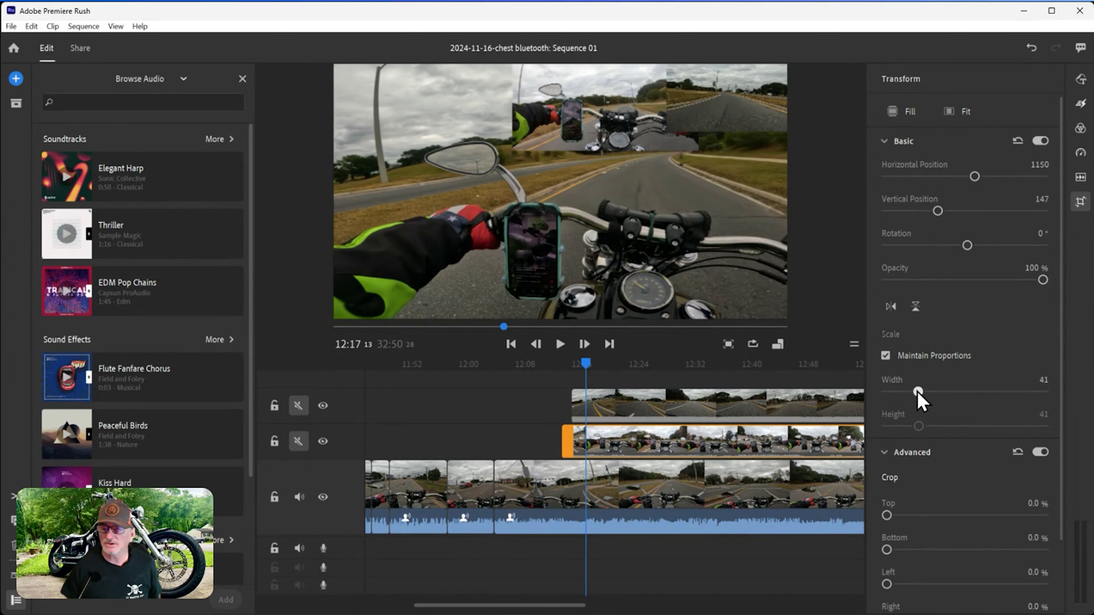
{"action": "left_click_drag", "start_coordinate": [917, 391], "coordinate": [907, 391]}
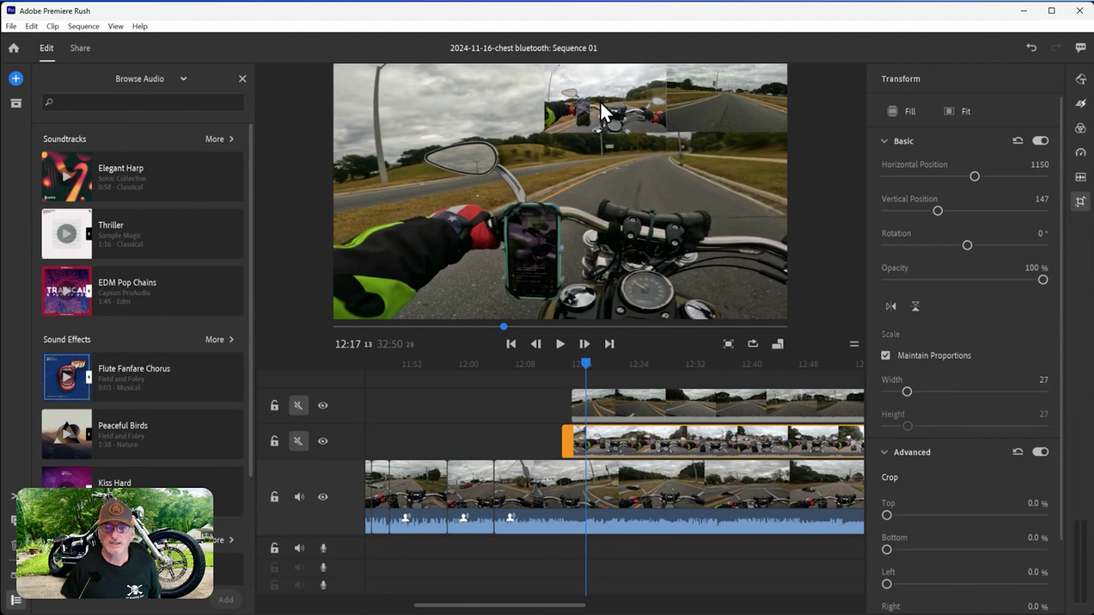
Step: Move the second picture-in-picture clip to horizontal position 247 and vertical position 142, and play back the layered section from 12:17
{"action": "left_click_drag", "start_coordinate": [612, 124], "coordinate": [398, 118]}
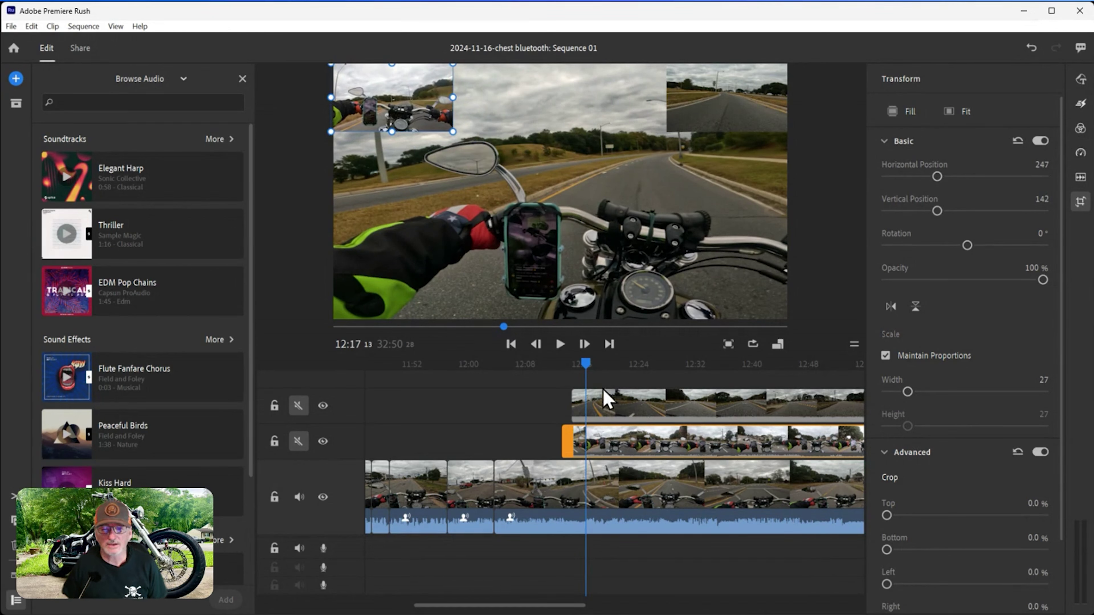
{"action": "left_click", "coordinate": [559, 344]}
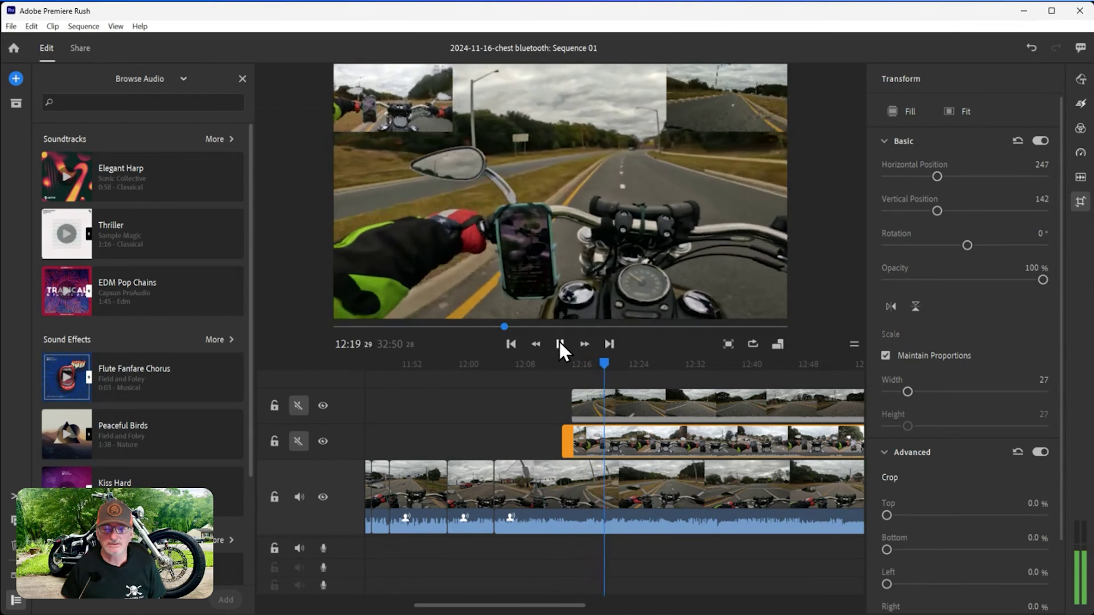
{"action": "left_click", "coordinate": [560, 343]}
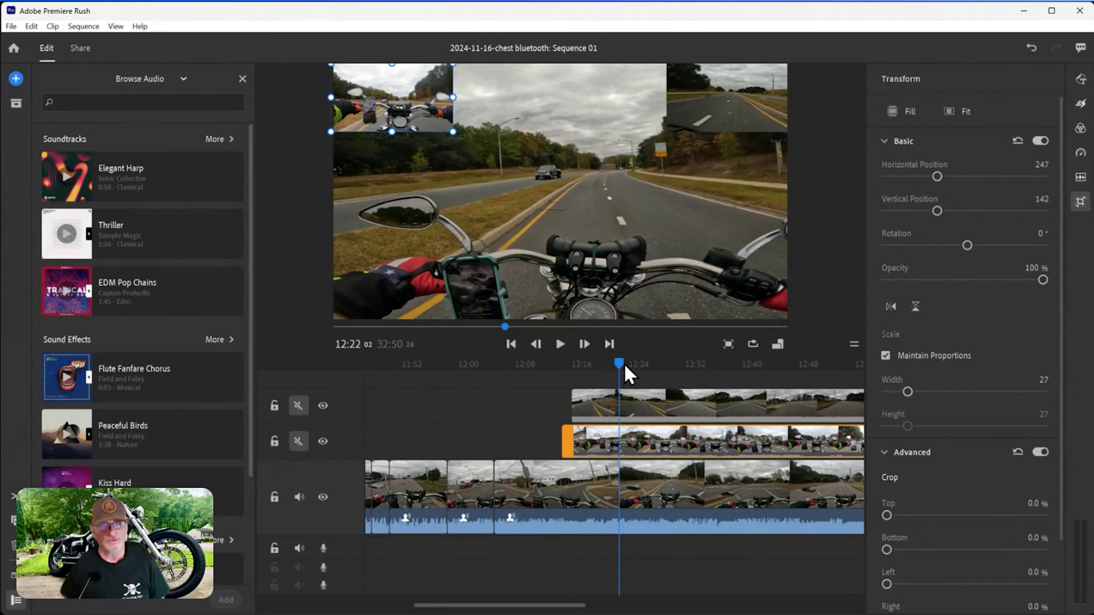
{"action": "left_click_drag", "start_coordinate": [622, 364], "coordinate": [603, 365]}
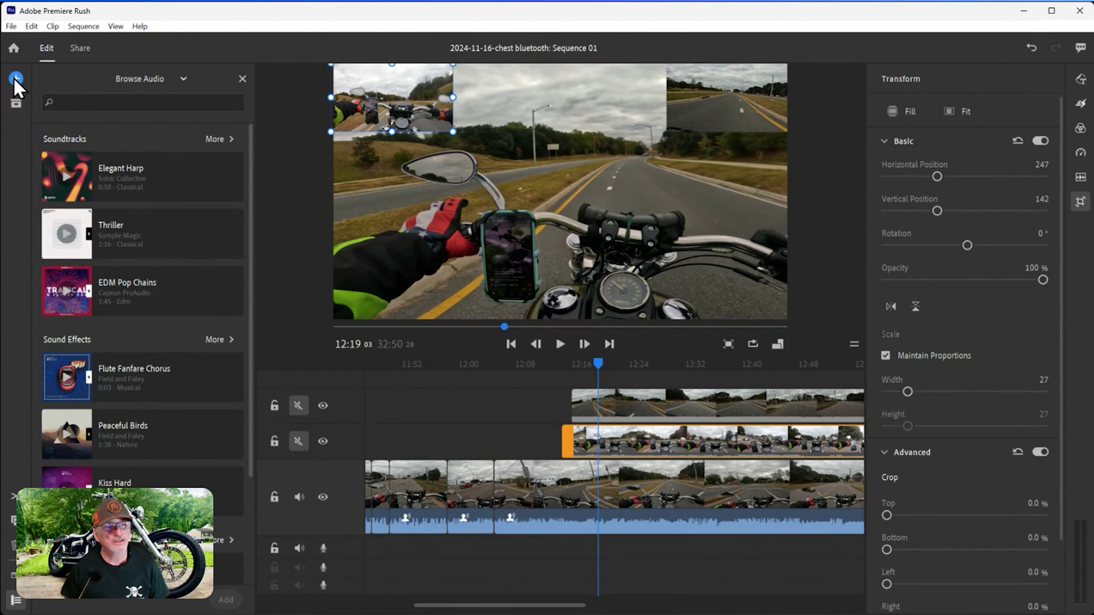
Step: Add the MBV-video-overlay image with the winged logo from the Creative Cloud 00-finished vids folder to a new top track, spanning about 11:54 to 12:40
{"action": "left_click", "coordinate": [243, 78]}
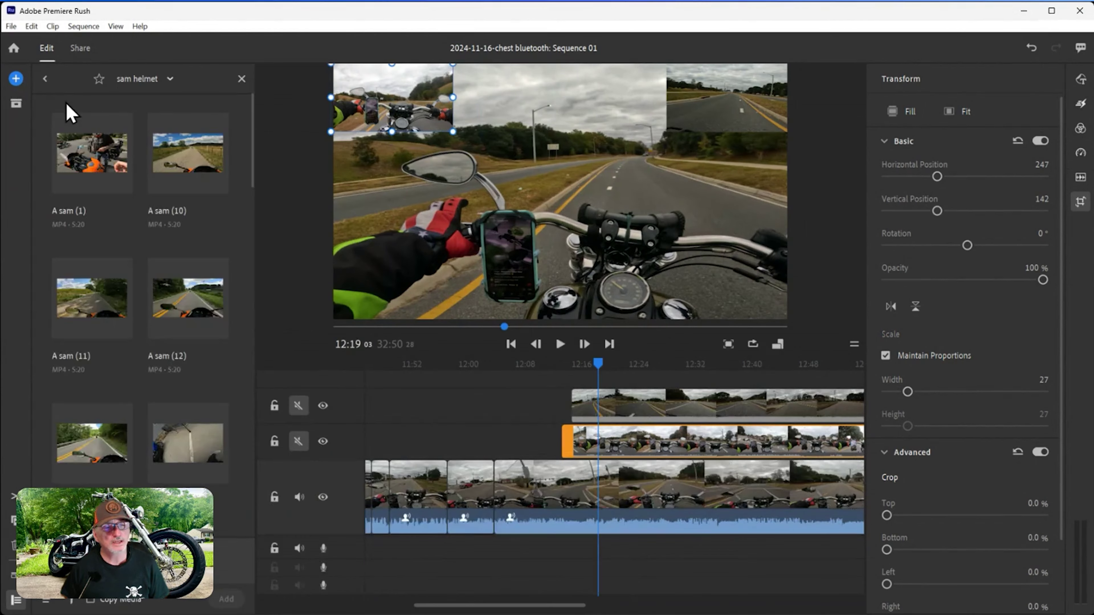
{"action": "left_click", "coordinate": [46, 79]}
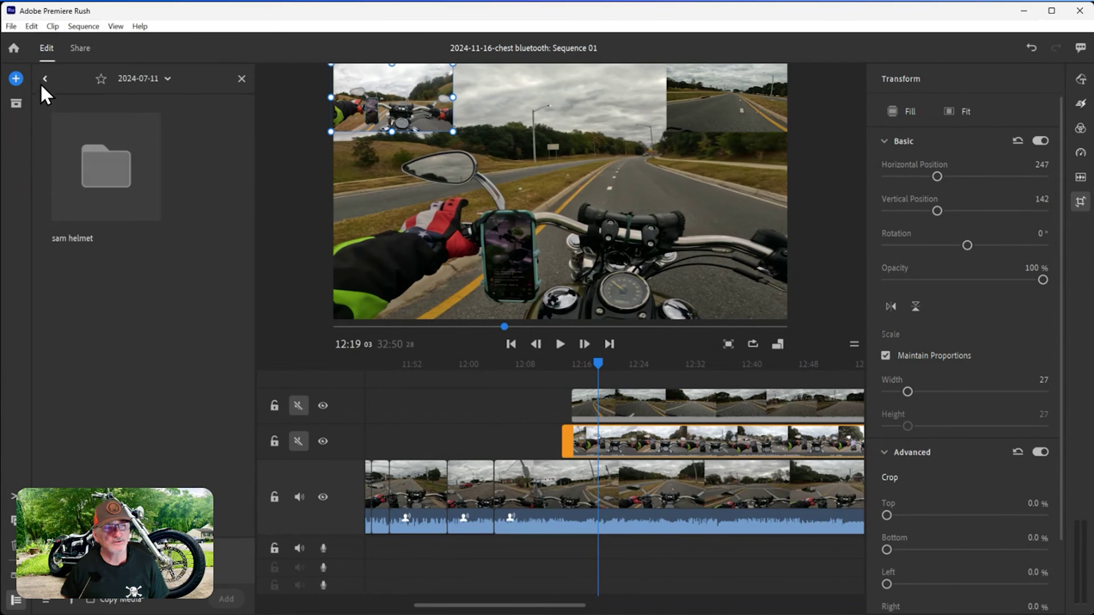
{"action": "left_click", "coordinate": [46, 79]}
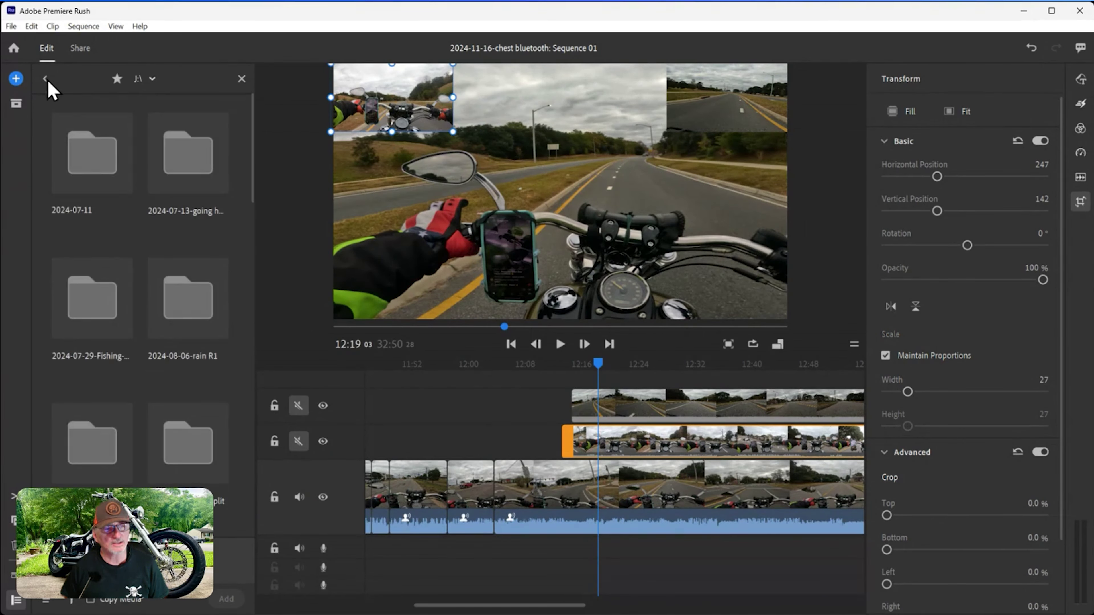
{"action": "left_click", "coordinate": [46, 79]}
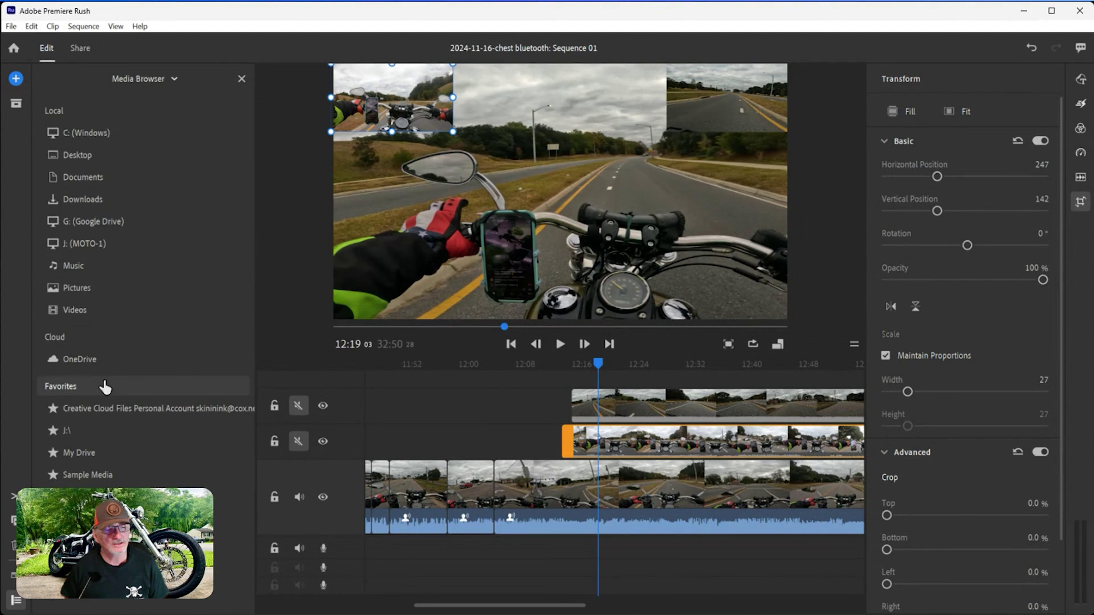
{"action": "left_click", "coordinate": [125, 409]}
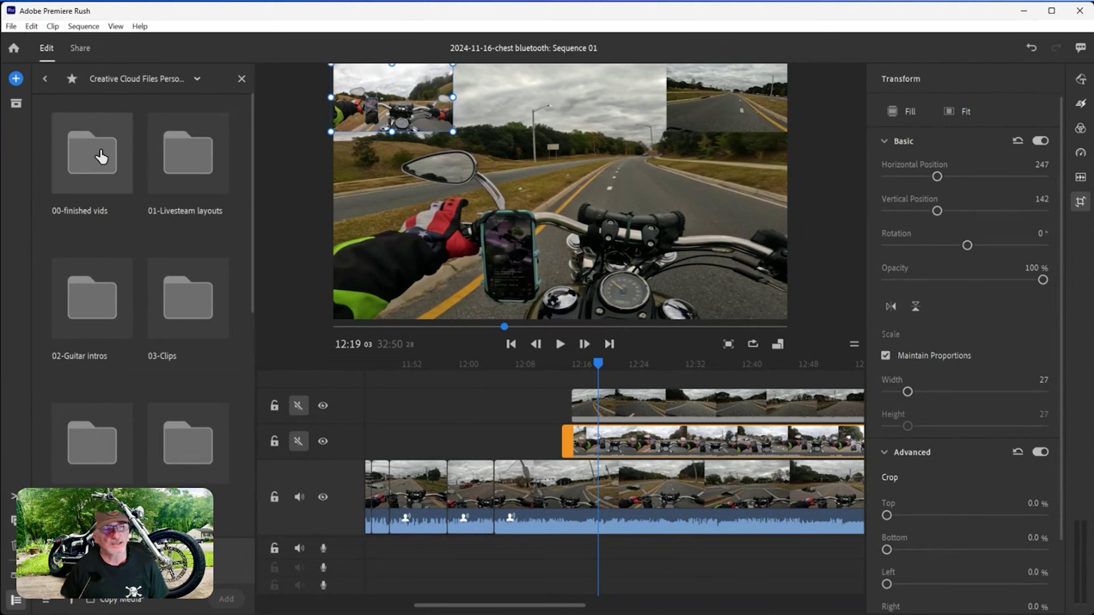
{"action": "left_click", "coordinate": [101, 157]}
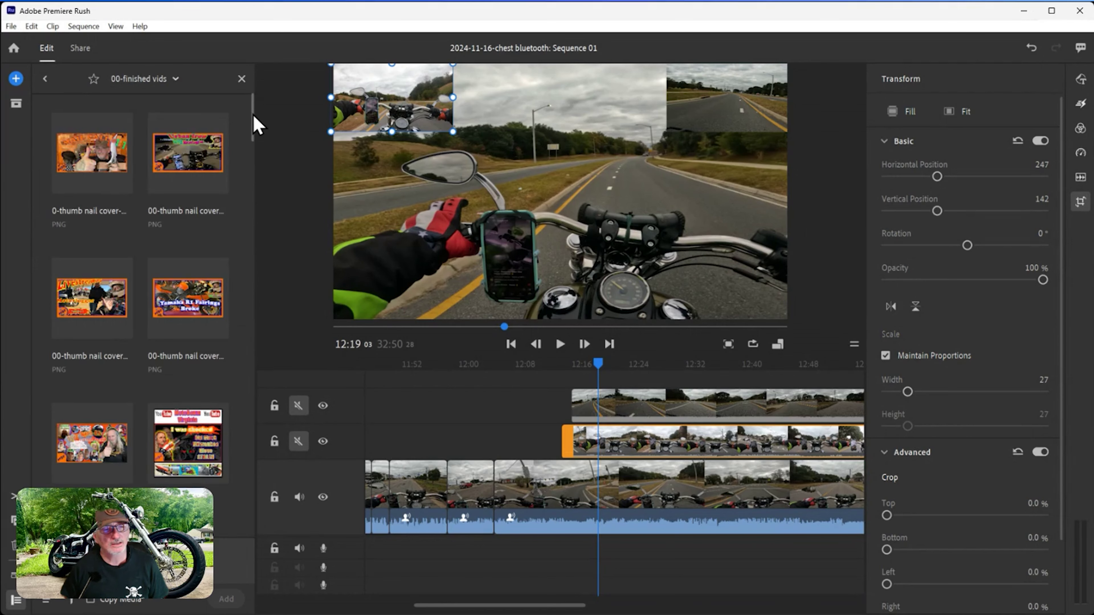
{"action": "left_click_drag", "start_coordinate": [256, 125], "coordinate": [288, 391]}
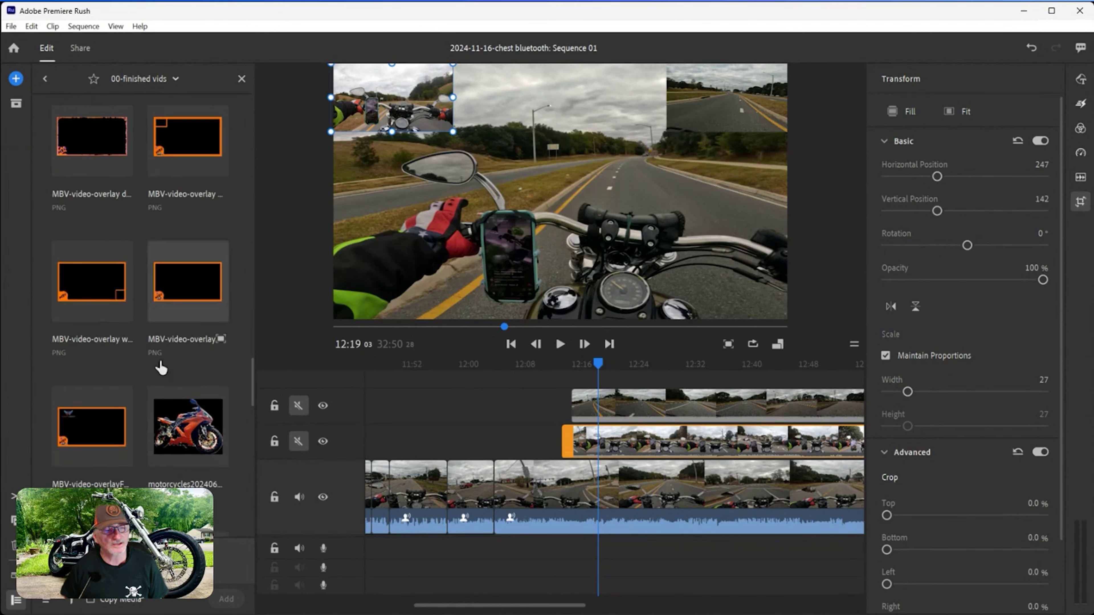
{"action": "left_click", "coordinate": [93, 435]}
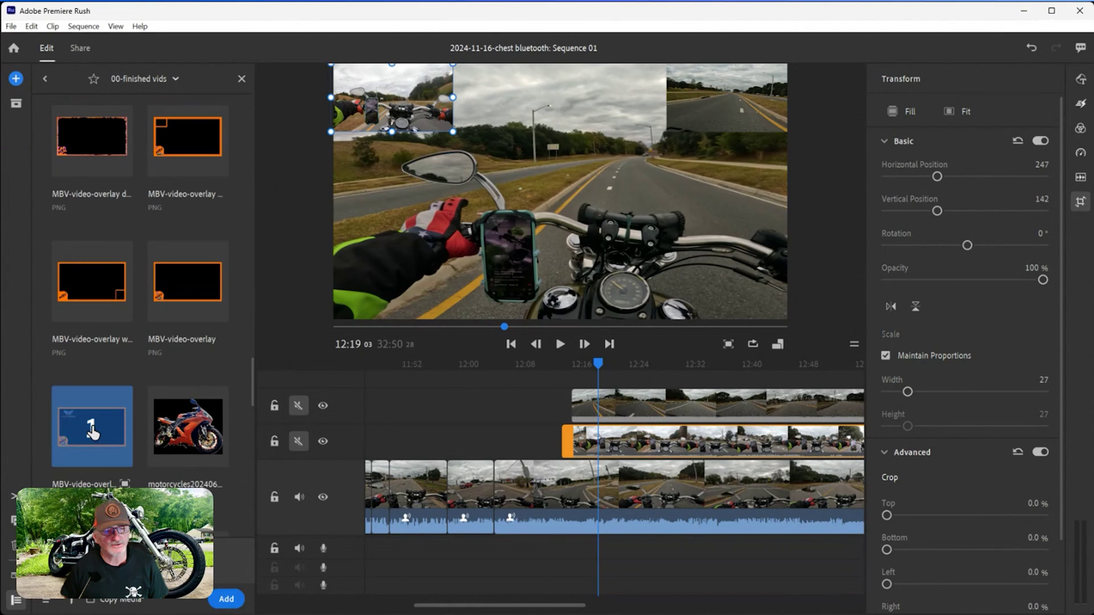
{"action": "left_click_drag", "start_coordinate": [585, 370], "coordinate": [750, 366]}
{"action": "left_click_drag", "start_coordinate": [581, 361], "coordinate": [381, 362]}
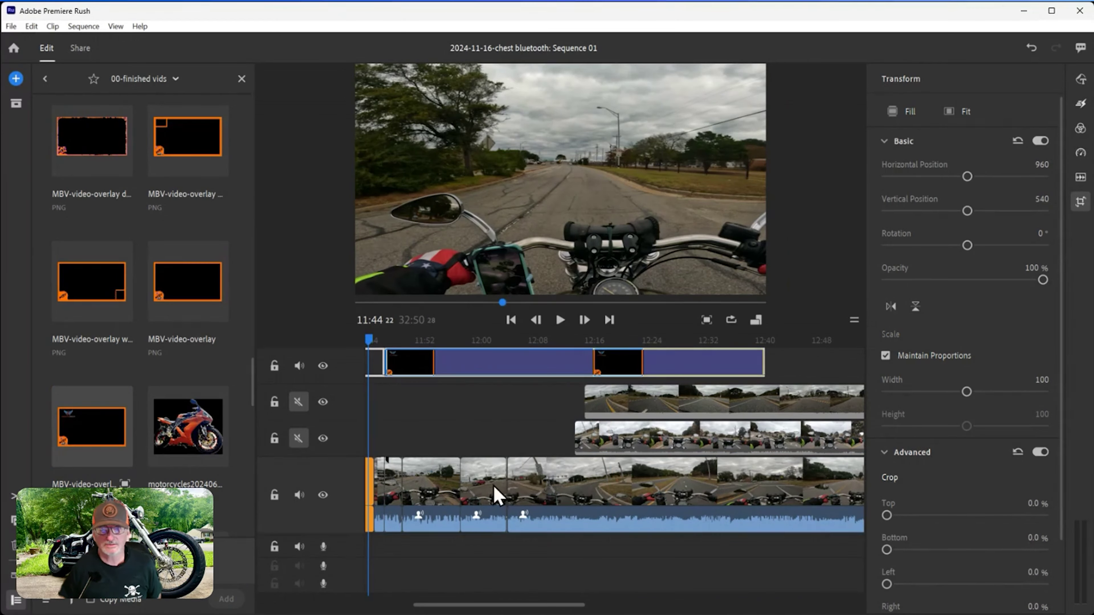
Step: Play back the section with the orange frame overlay, and scale the overlay proportionally to a width of 240
{"action": "left_click_drag", "start_coordinate": [372, 344], "coordinate": [415, 348]}
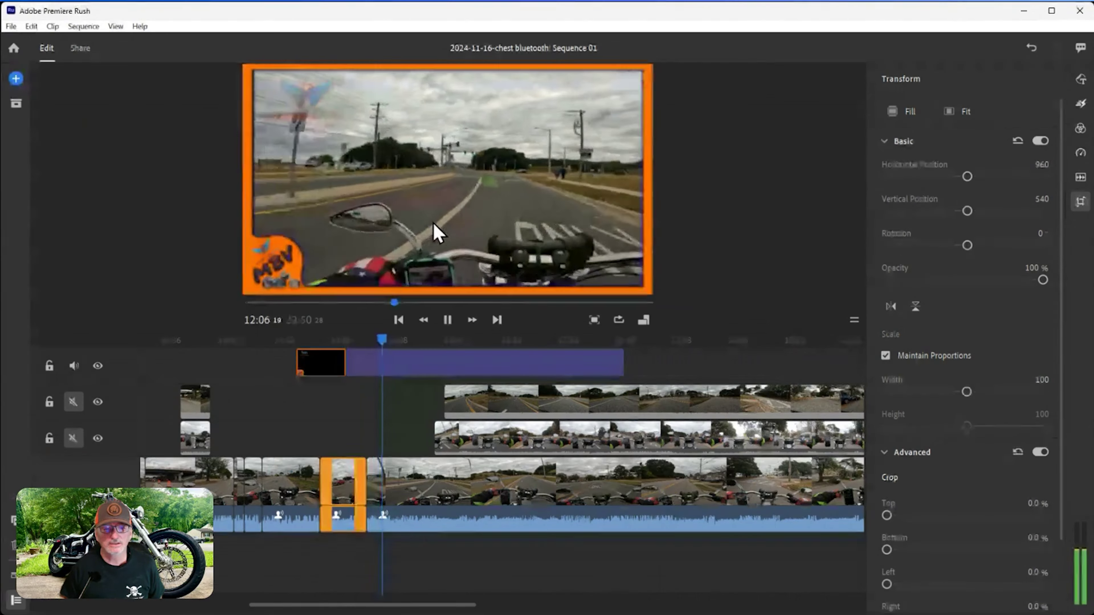
{"action": "left_click", "coordinate": [411, 272]}
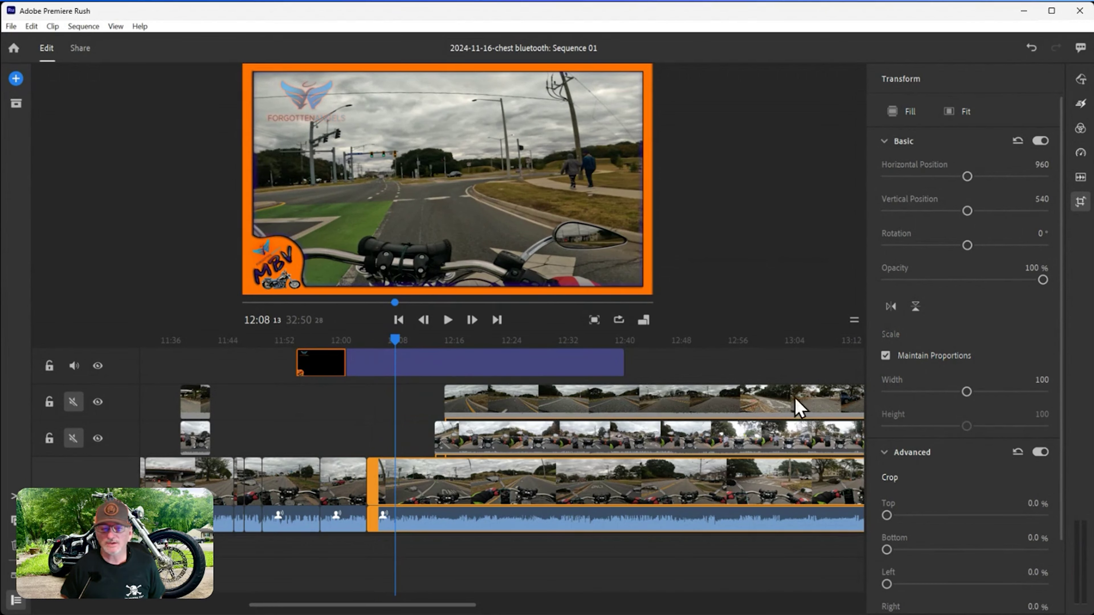
{"action": "left_click", "coordinate": [399, 371]}
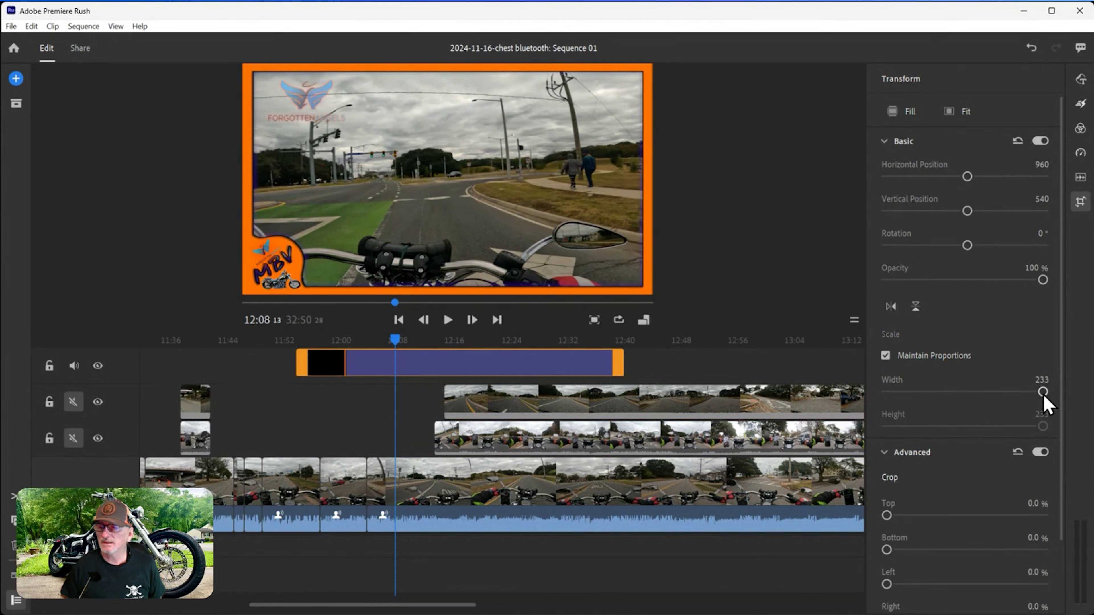
{"action": "left_click", "coordinate": [1042, 380]}
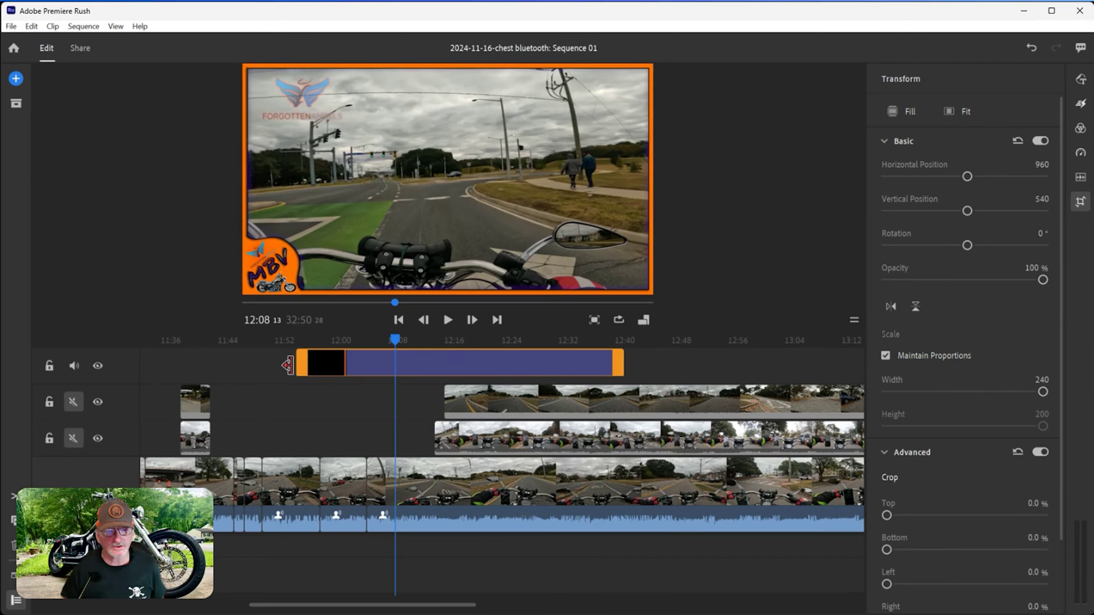
Step: Extend the start of the orange frame overlay back to the beginning of the sequence
{"action": "left_click_drag", "start_coordinate": [287, 366], "coordinate": [152, 371]}
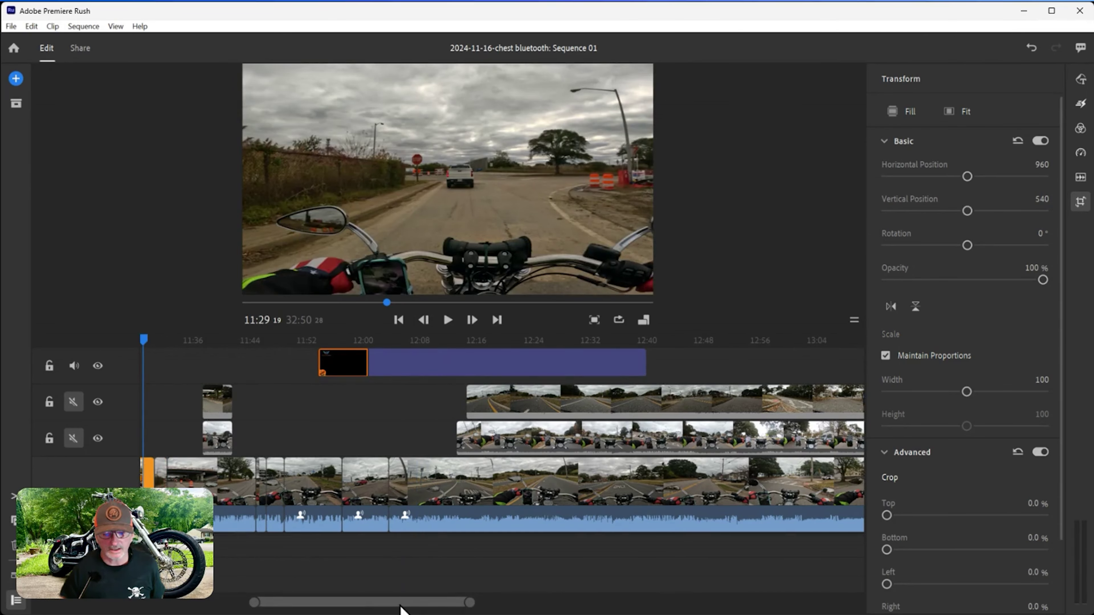
{"action": "mouse_move", "coordinate": [399, 605]}
{"action": "left_mouse_down"}
{"action": "mouse_move", "coordinate": [420, 606]}
{"action": "mouse_move", "coordinate": [393, 608]}
{"action": "left_mouse_up"}
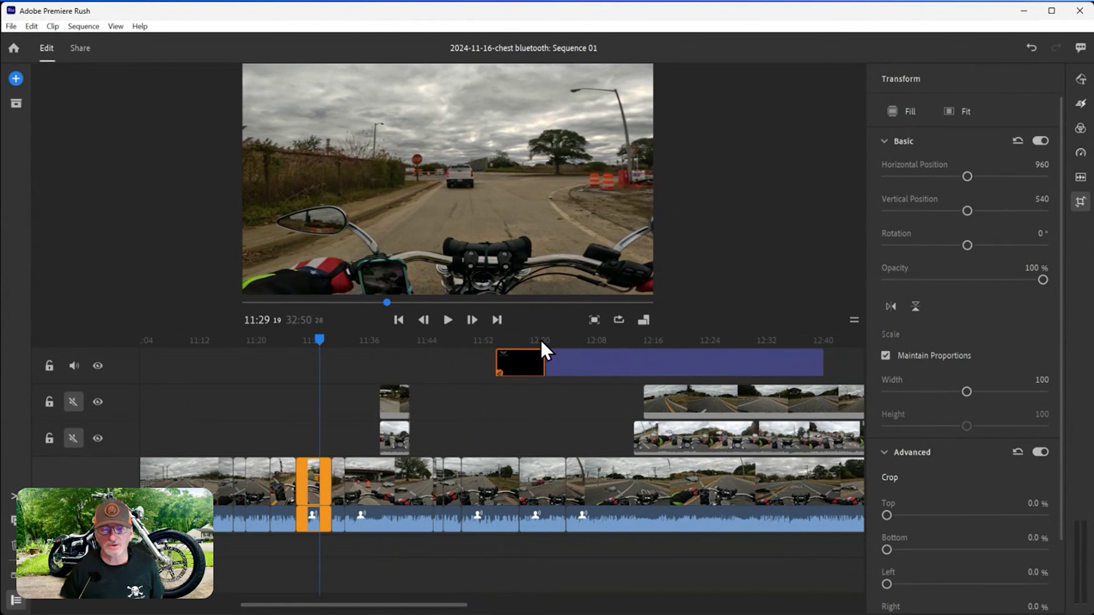
{"action": "left_click_drag", "start_coordinate": [498, 357], "coordinate": [235, 357]}
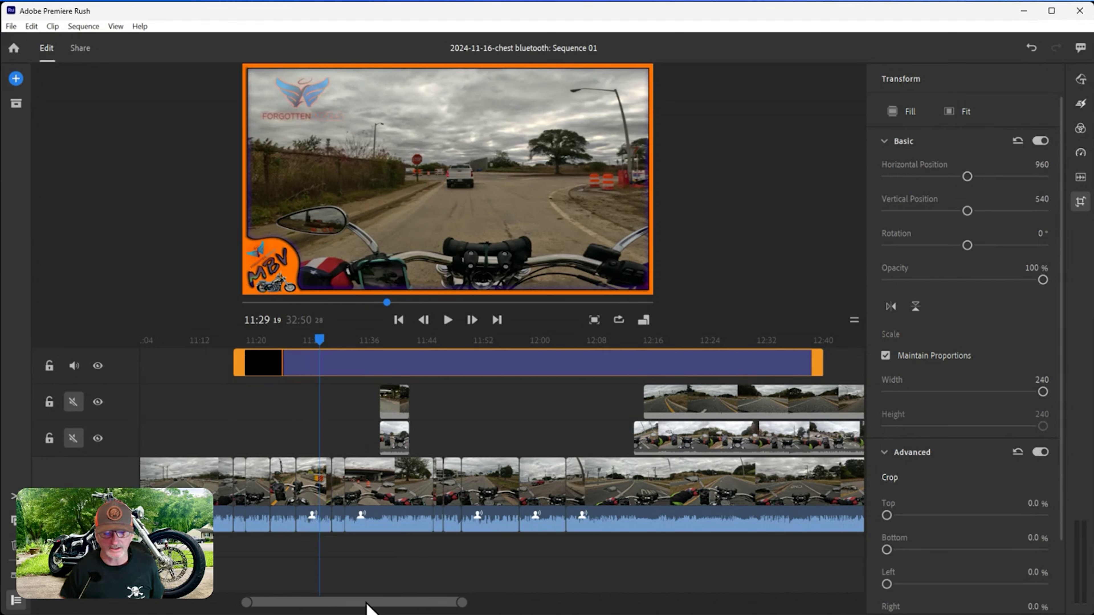
{"action": "left_click_drag", "start_coordinate": [460, 603], "coordinate": [571, 606]}
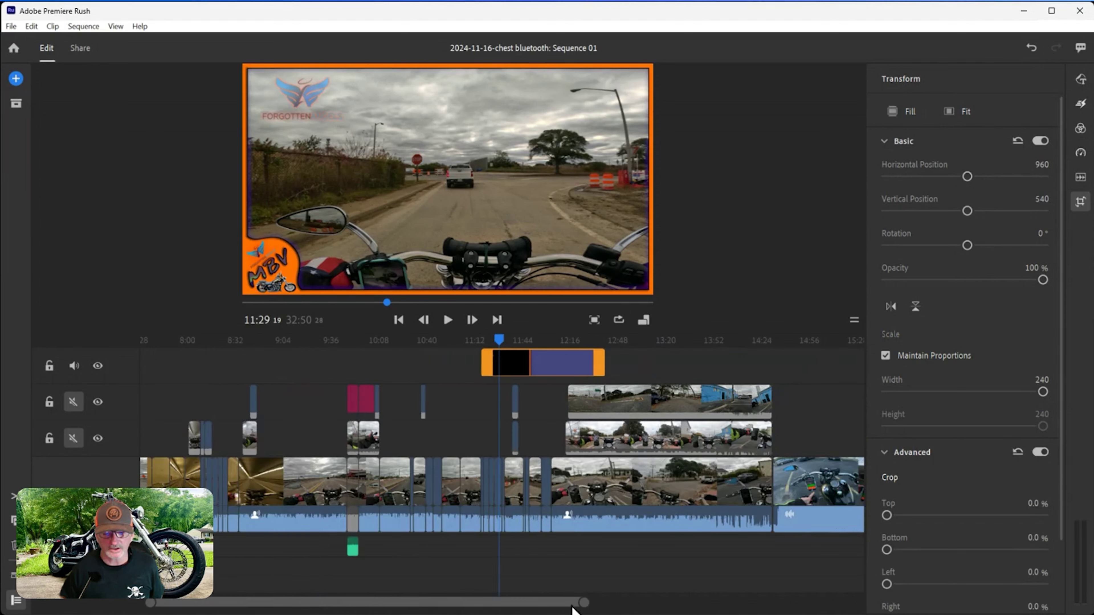
{"action": "double_click", "coordinate": [400, 604]}
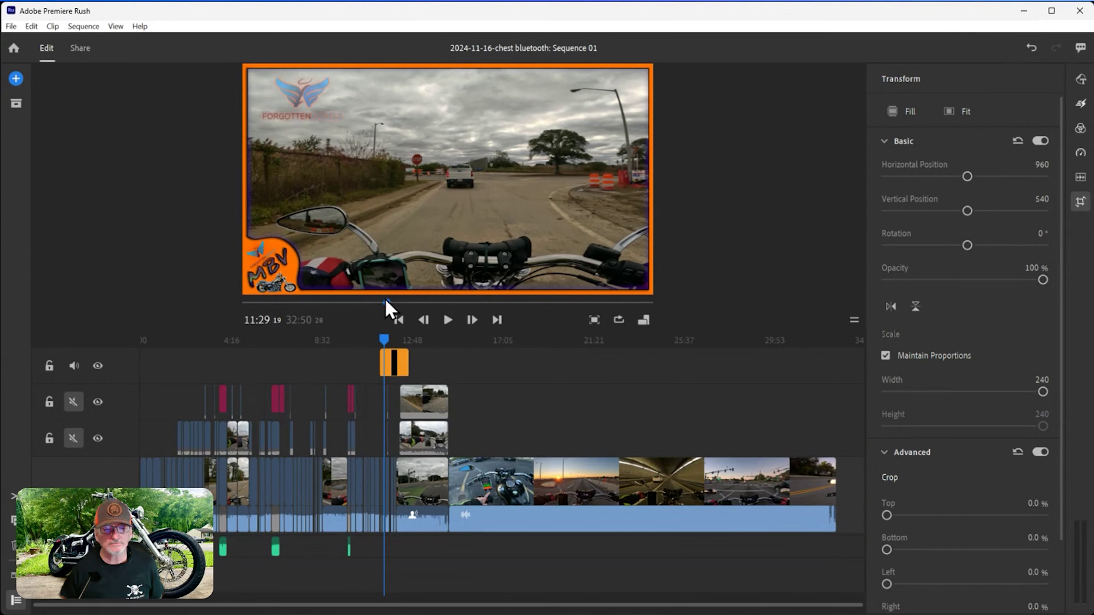
{"action": "left_click_drag", "start_coordinate": [381, 362], "coordinate": [186, 360]}
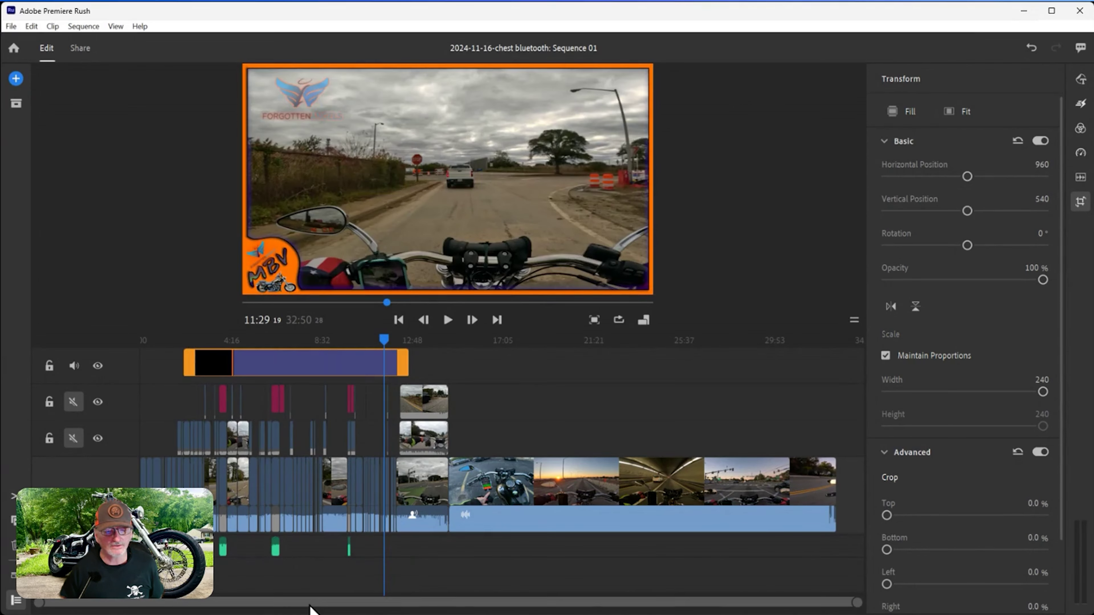
{"action": "left_click_drag", "start_coordinate": [186, 362], "coordinate": [144, 379]}
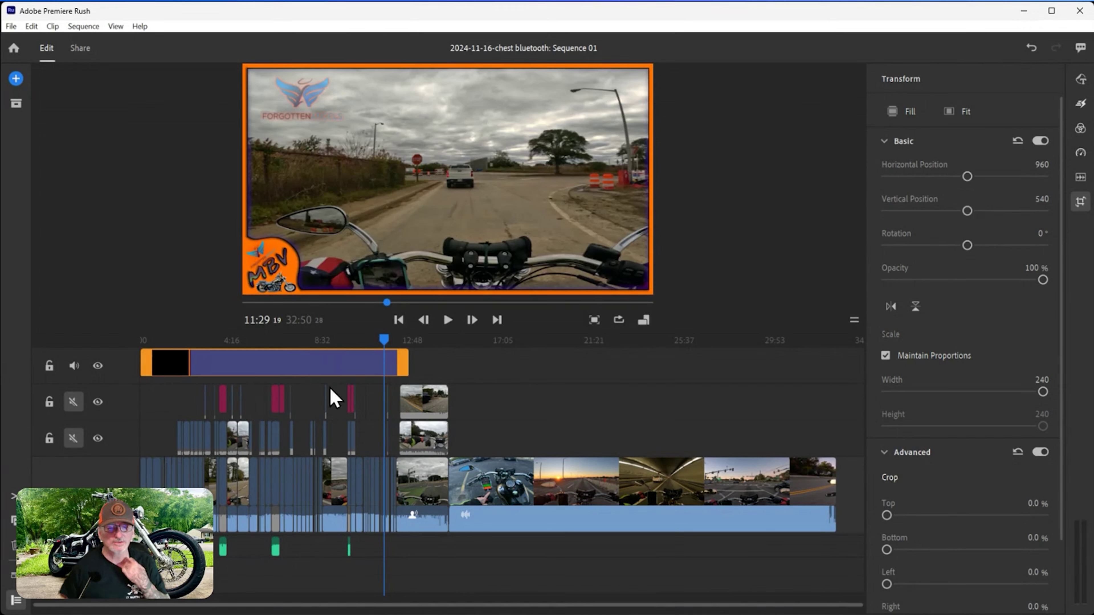
Step: At the Bluetooth audio title around 09:53, move the orange frame overlay to horizontal position 943 and vertical position 612
{"action": "left_click_drag", "start_coordinate": [386, 341], "coordinate": [354, 343]}
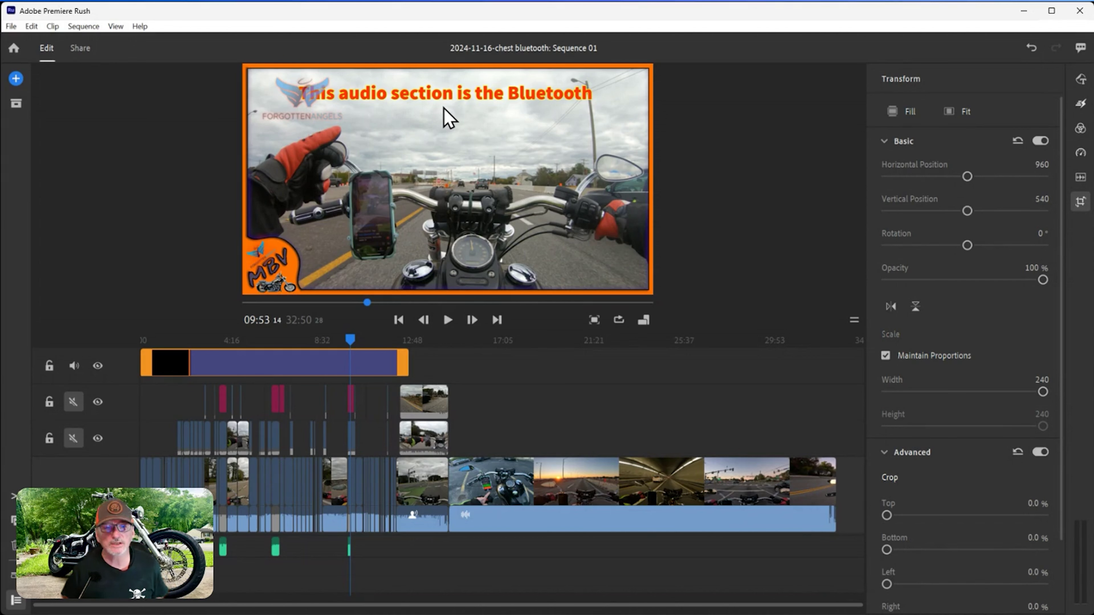
{"action": "left_click_drag", "start_coordinate": [444, 109], "coordinate": [440, 130]}
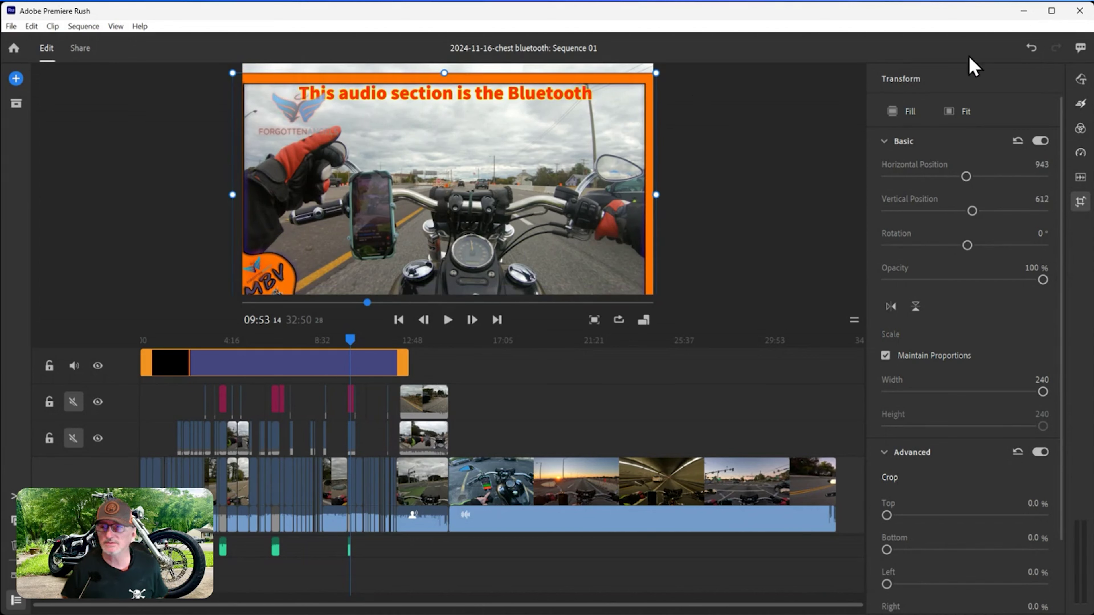
Step: Undo the last frame overlay move, and move the Bluetooth audio title to about horizontal position 1044 and vertical position 107
{"action": "left_click", "coordinate": [1031, 48]}
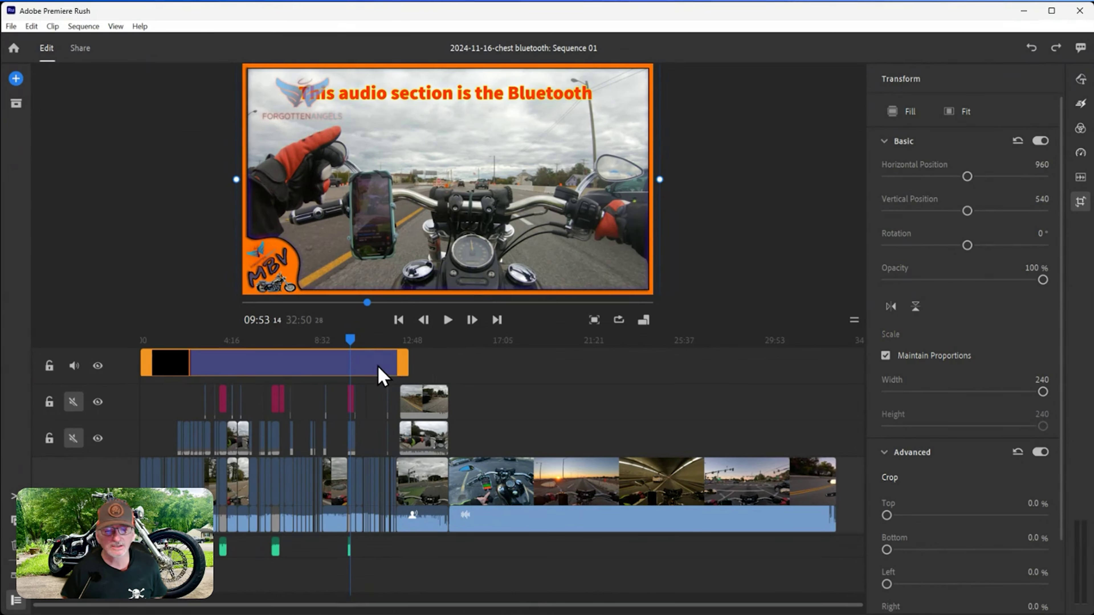
{"action": "left_click", "coordinate": [351, 400]}
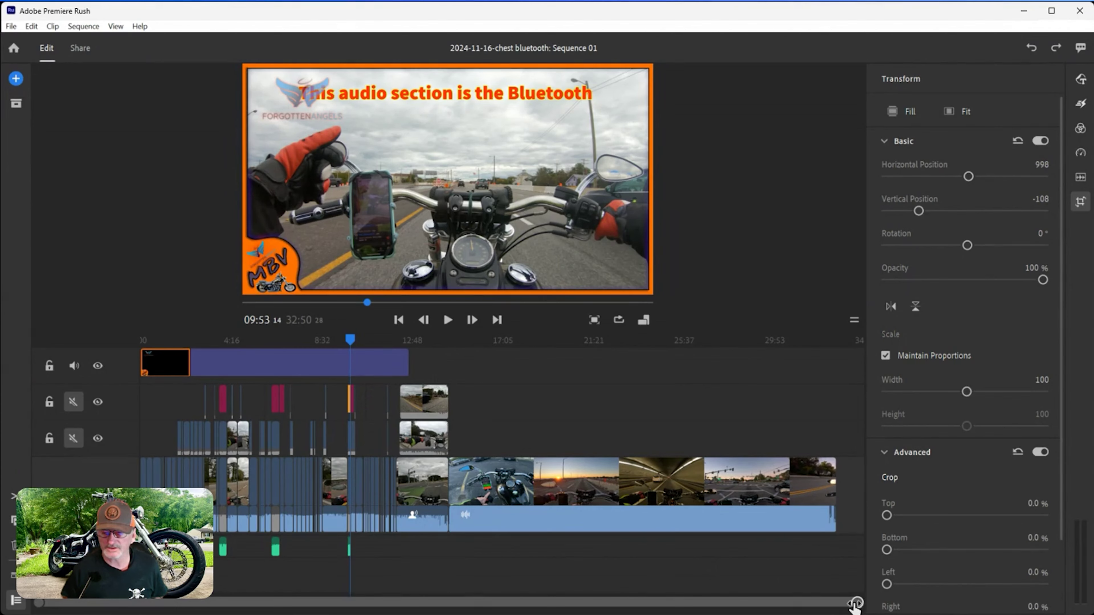
{"action": "left_click_drag", "start_coordinate": [855, 604], "coordinate": [696, 603]}
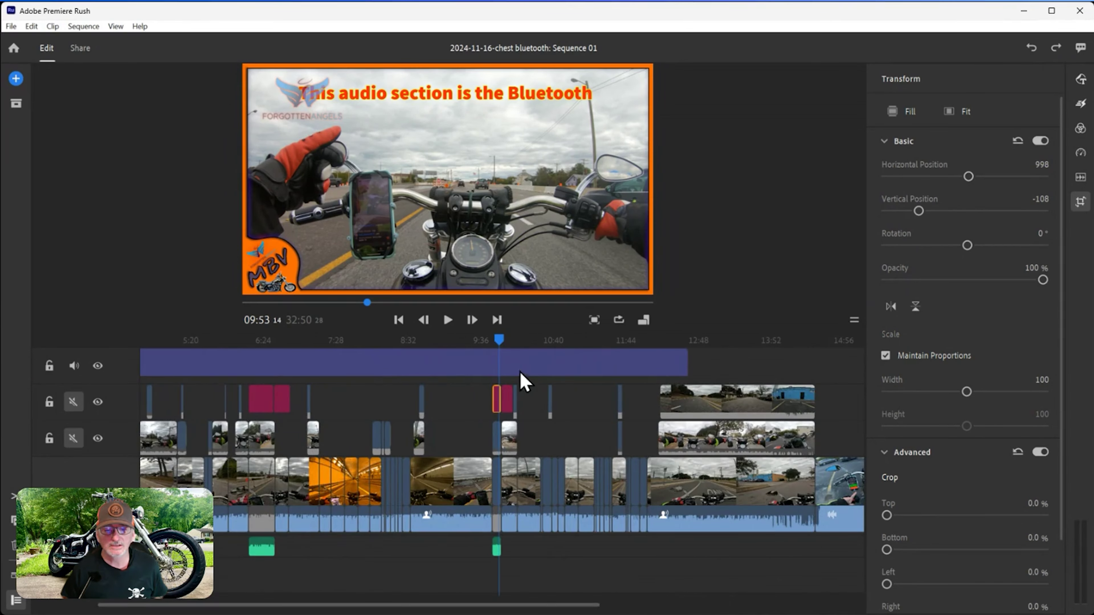
{"action": "left_click", "coordinate": [497, 341]}
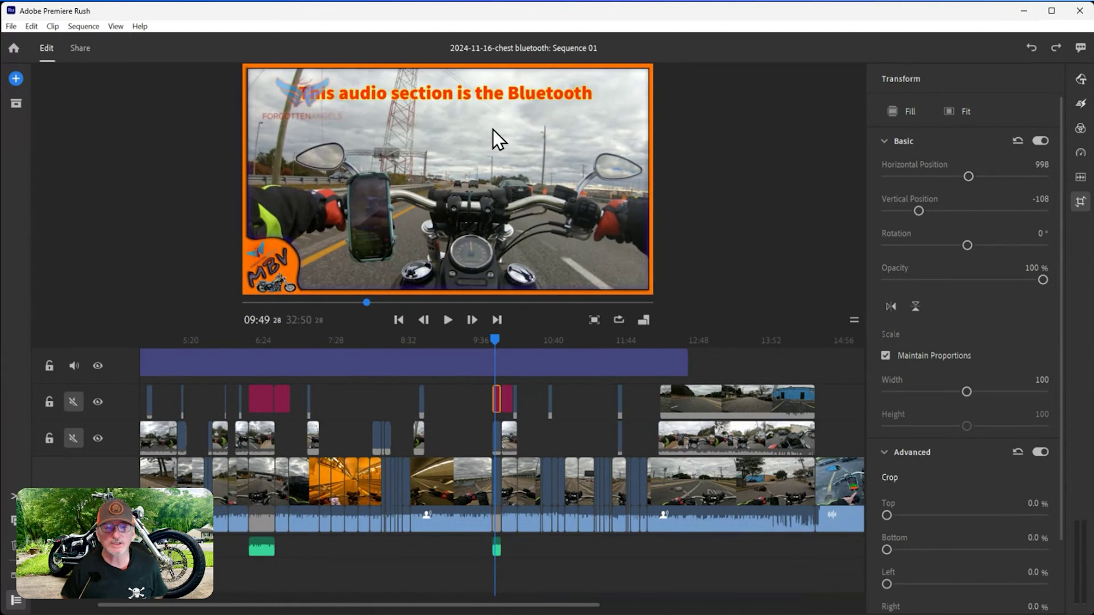
{"action": "left_click_drag", "start_coordinate": [457, 113], "coordinate": [491, 184]}
Step: Align the Bluetooth audio title with the "Back to the purple Panda" title, at horizontal position 1076 and vertical position 144
{"action": "left_click", "coordinate": [507, 340]}
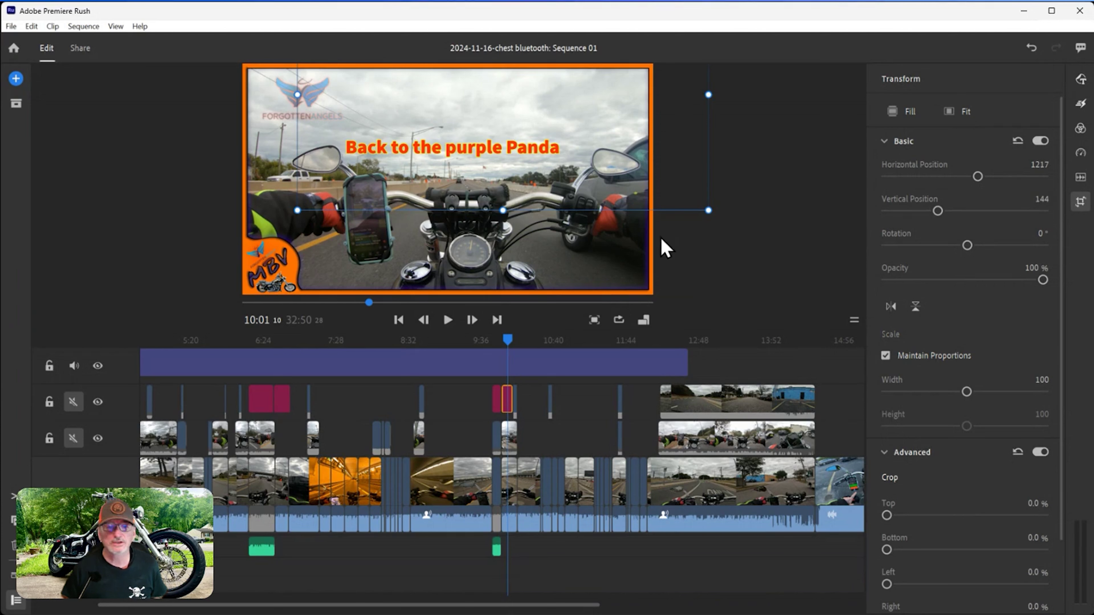
{"action": "left_click", "coordinate": [497, 403]}
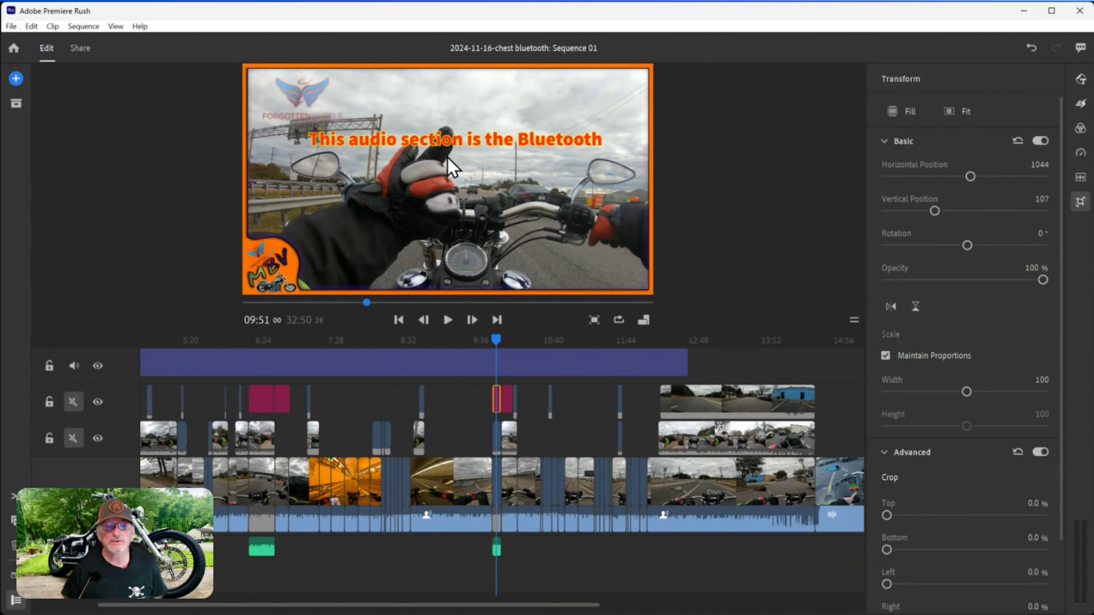
{"action": "left_click_drag", "start_coordinate": [447, 158], "coordinate": [455, 168]}
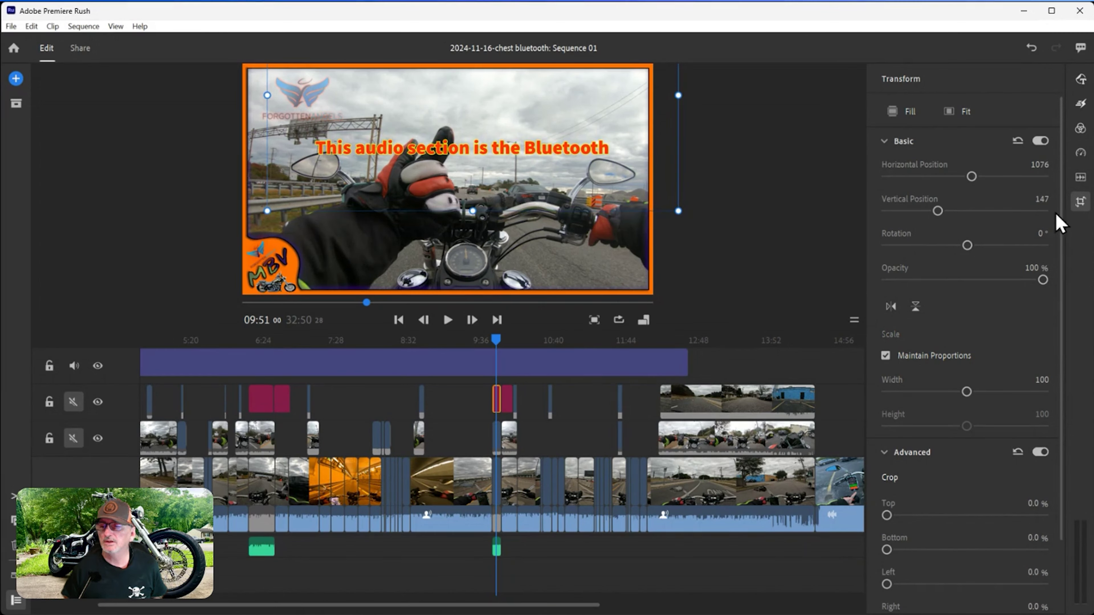
{"action": "left_click", "coordinate": [1042, 199]}
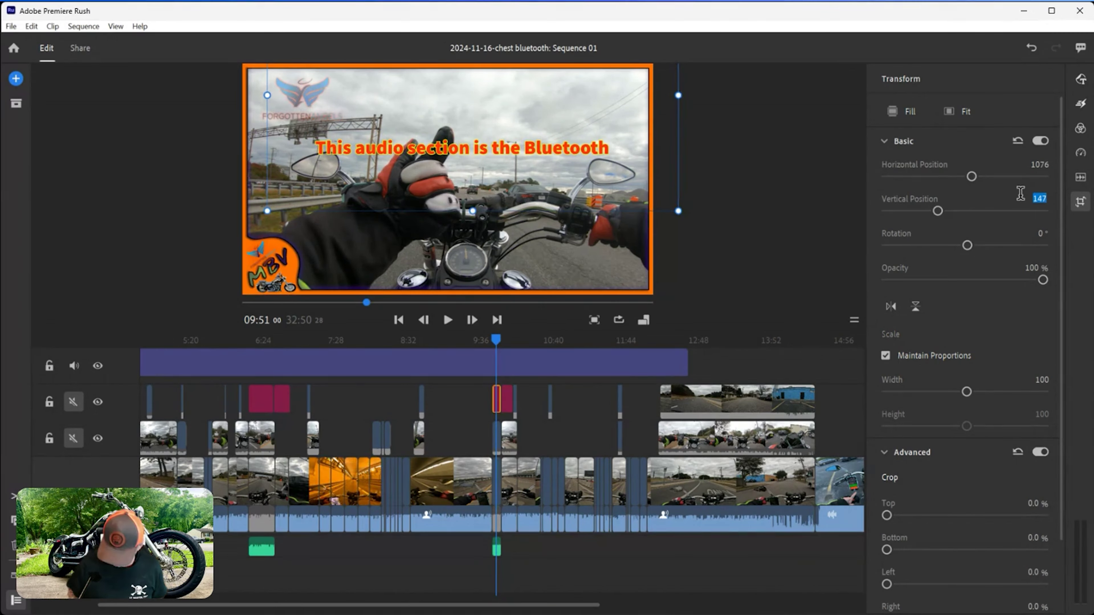
{"action": "type", "text": "144"}
{"action": "key", "text": "Return"}
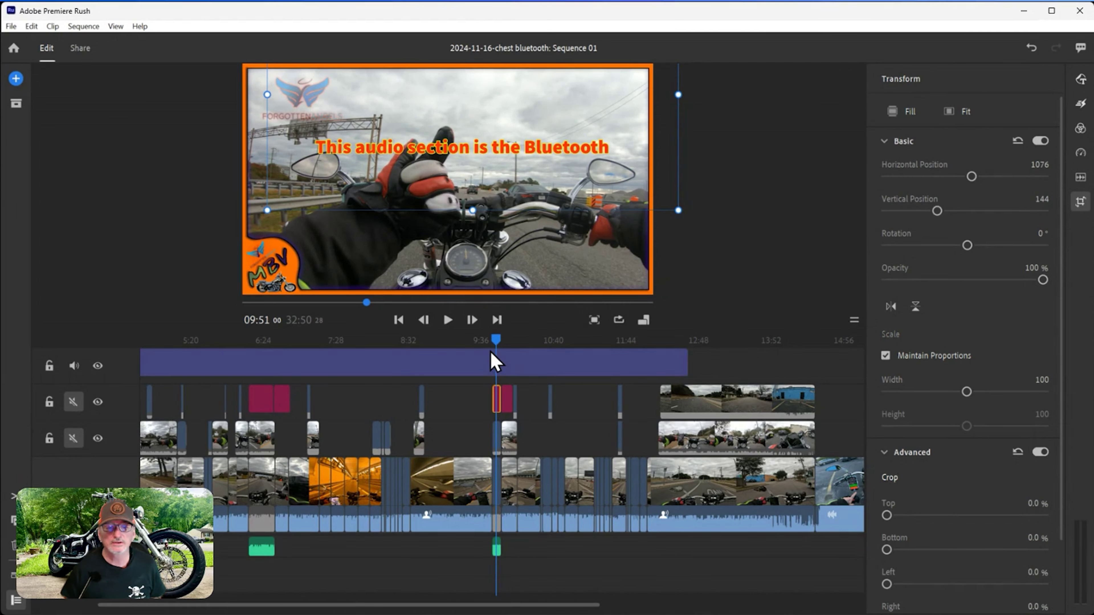
Step: Play back the section from about 09:51 to 10:06 to review both titles inside the orange frame
{"action": "left_click", "coordinate": [495, 448]}
{"action": "key", "text": "space"}
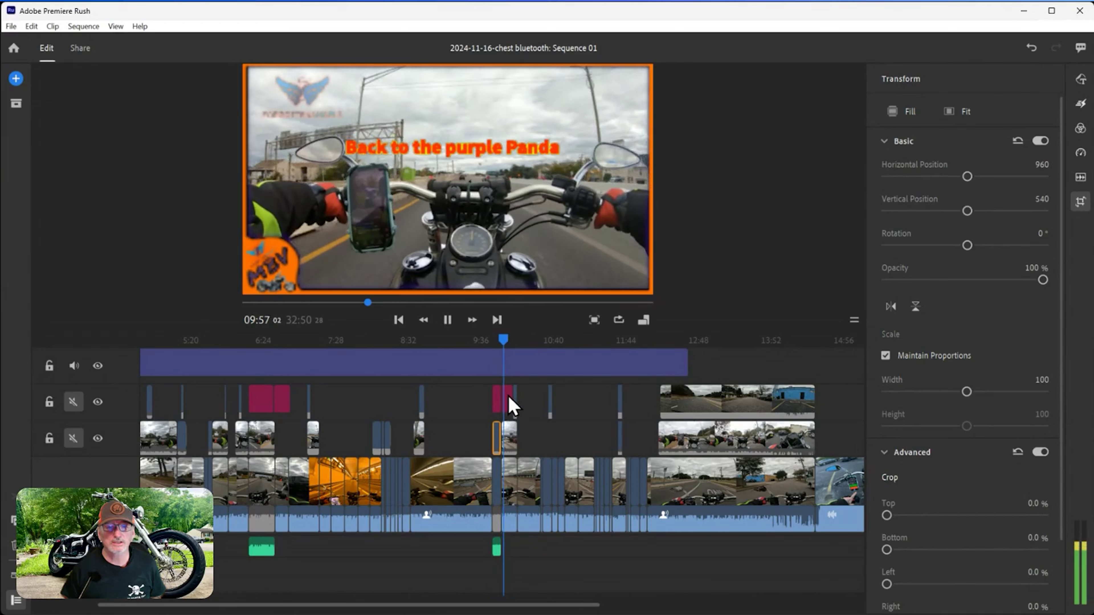
{"action": "left_click_drag", "start_coordinate": [506, 342], "coordinate": [511, 346]}
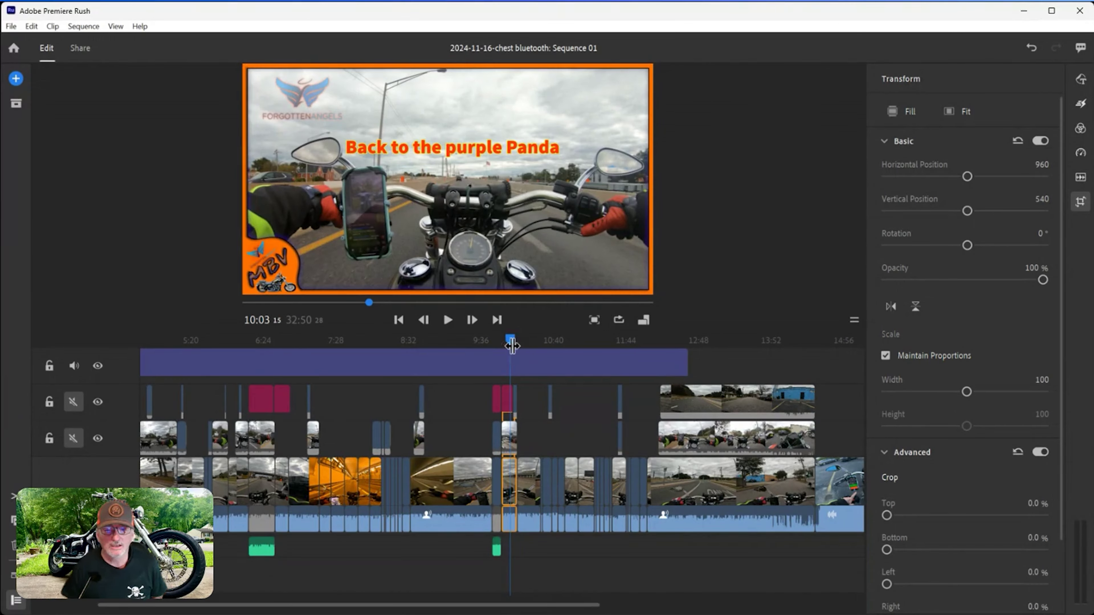
{"action": "left_click_drag", "start_coordinate": [510, 345], "coordinate": [514, 346]}
{"action": "key", "text": "space"}
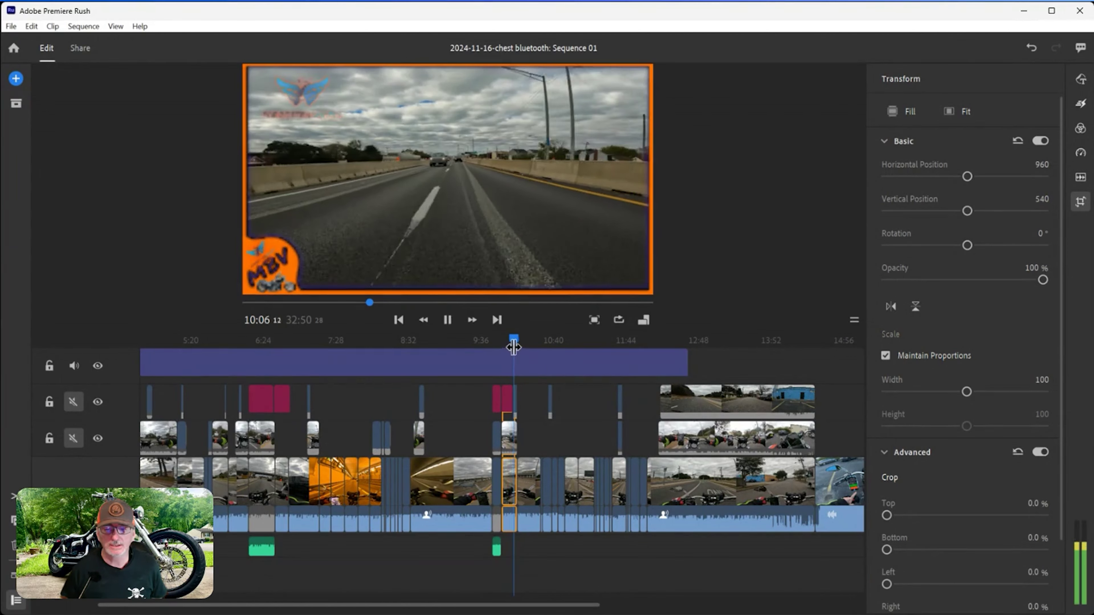
Step: Extend the end of the orange frame overlay to about 13:55 over the main footage
{"action": "left_click", "coordinate": [650, 343]}
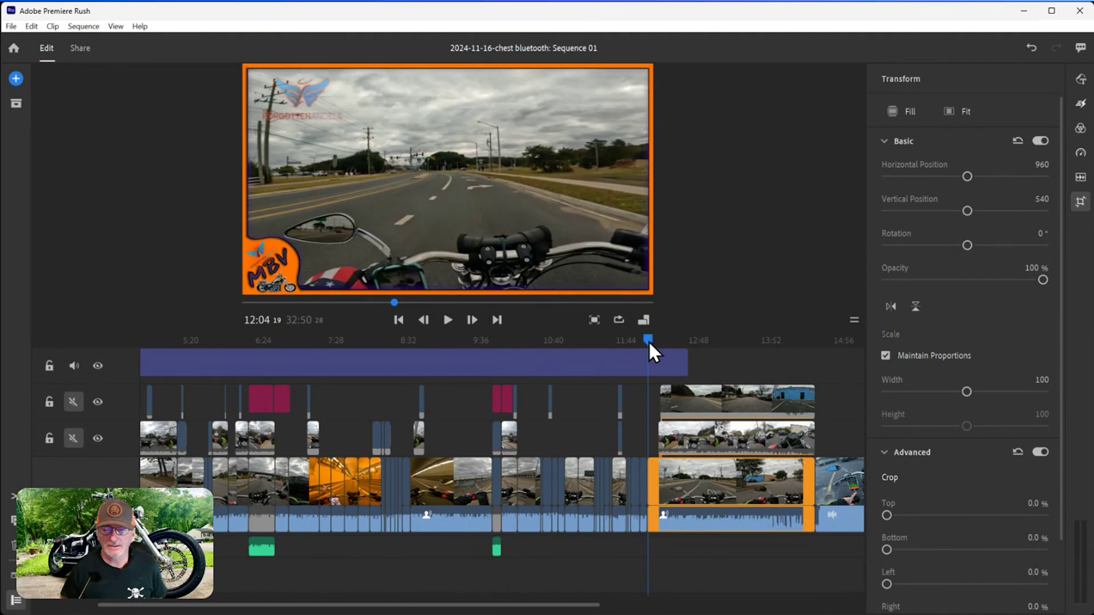
{"action": "left_click_drag", "start_coordinate": [604, 611], "coordinate": [538, 609]}
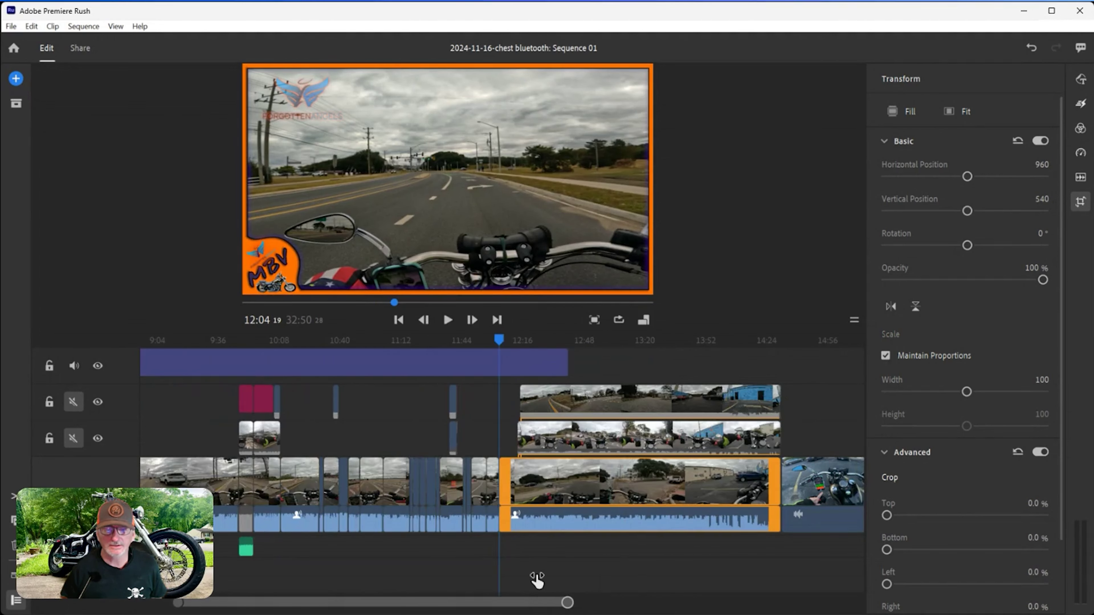
{"action": "left_click", "coordinate": [579, 359]}
{"action": "left_click_drag", "start_coordinate": [579, 360], "coordinate": [727, 371]}
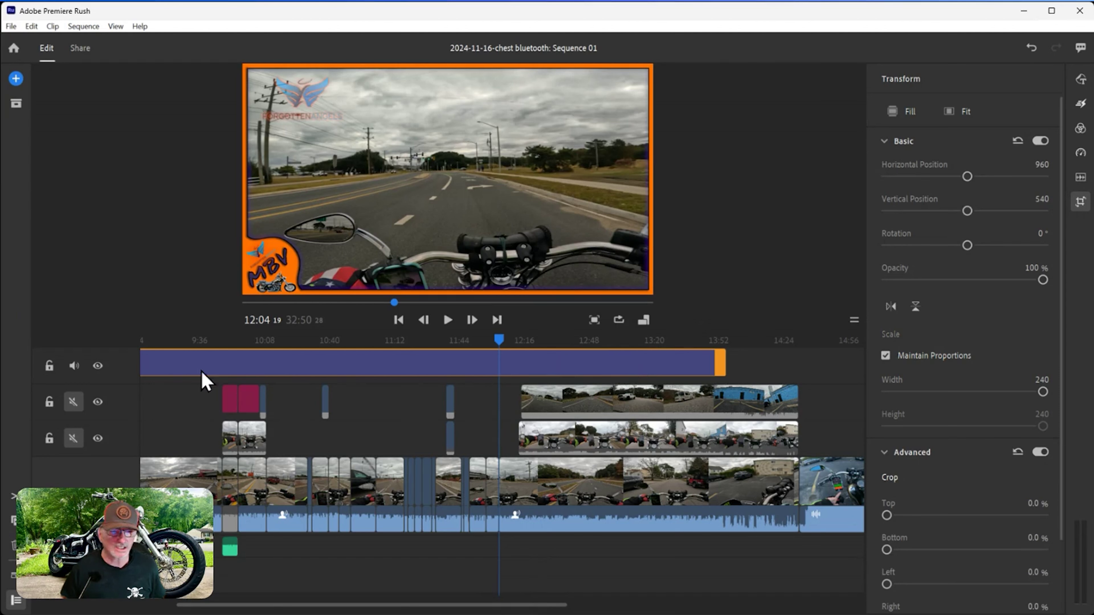
Step: Lock the orange frame overlay's track and scrub across it to about 12:11
{"action": "left_click", "coordinate": [49, 366]}
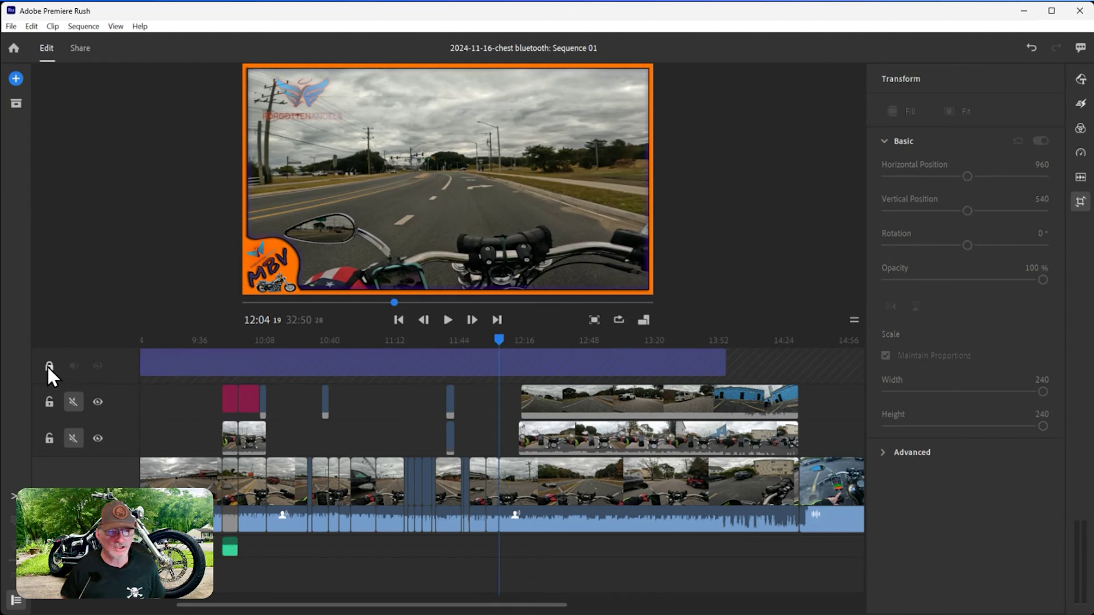
{"action": "left_click", "coordinate": [406, 359]}
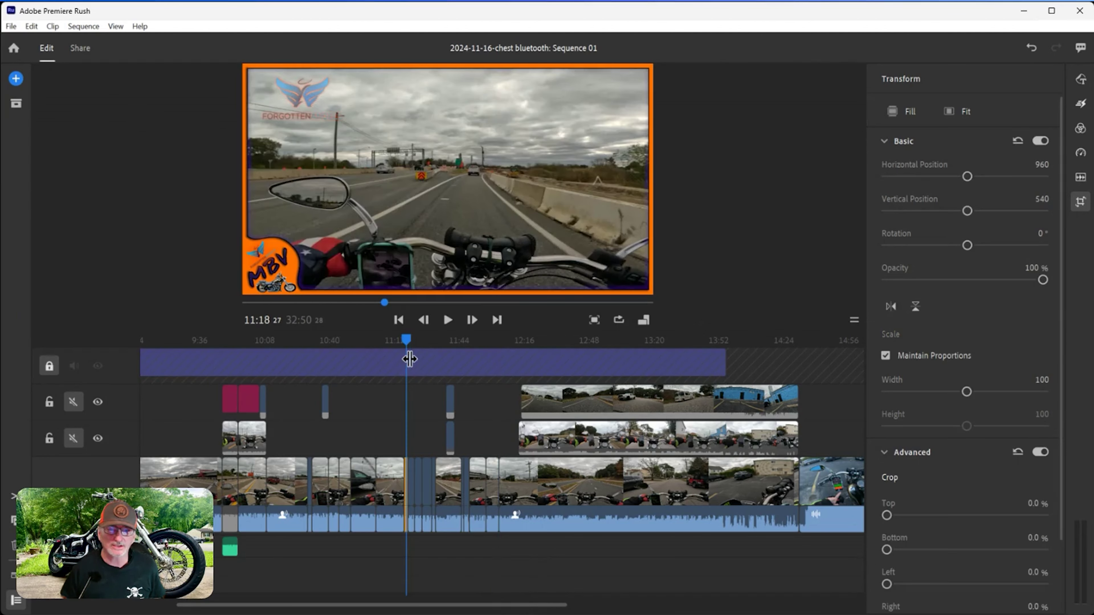
{"action": "left_click_drag", "start_coordinate": [409, 359], "coordinate": [494, 364]}
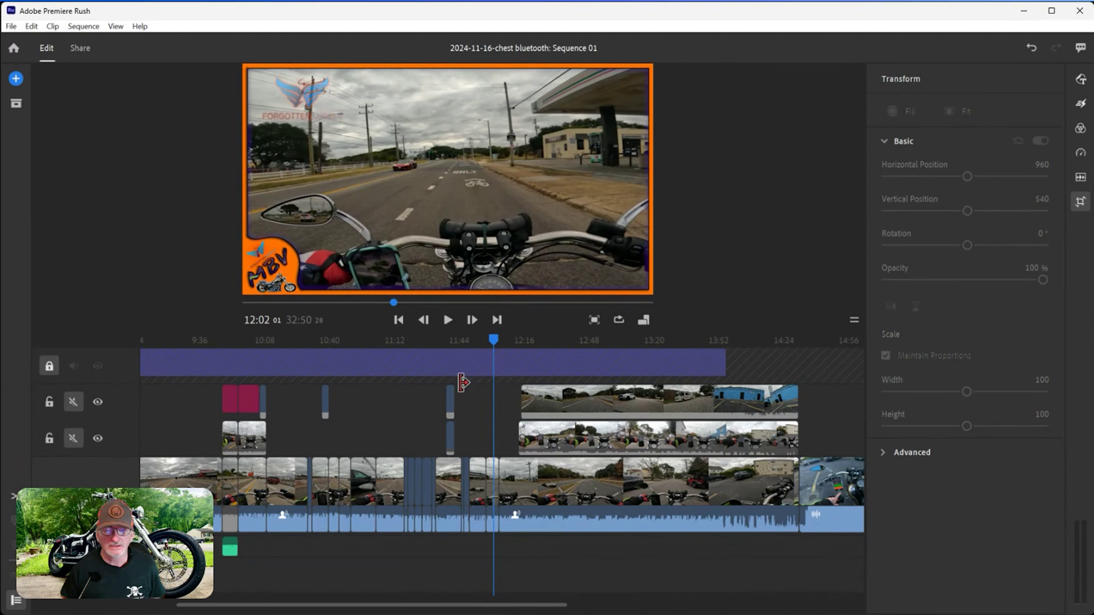
{"action": "left_click_drag", "start_coordinate": [495, 341], "coordinate": [515, 349]}
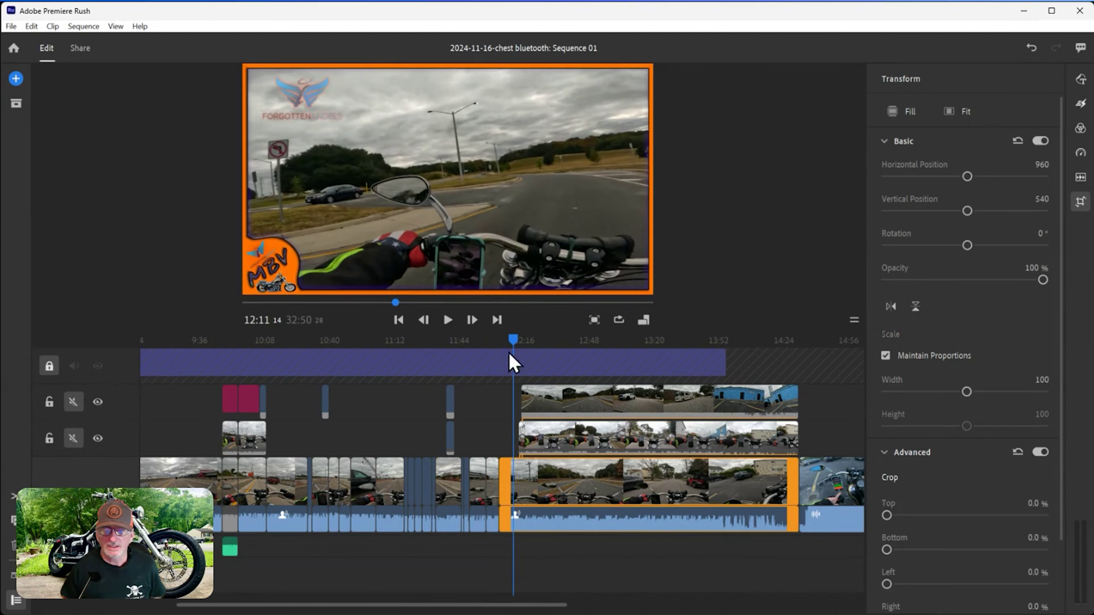
Step: Resize the split between the preview and the timeline so the timeline gets more height
{"action": "left_click", "coordinate": [854, 319]}
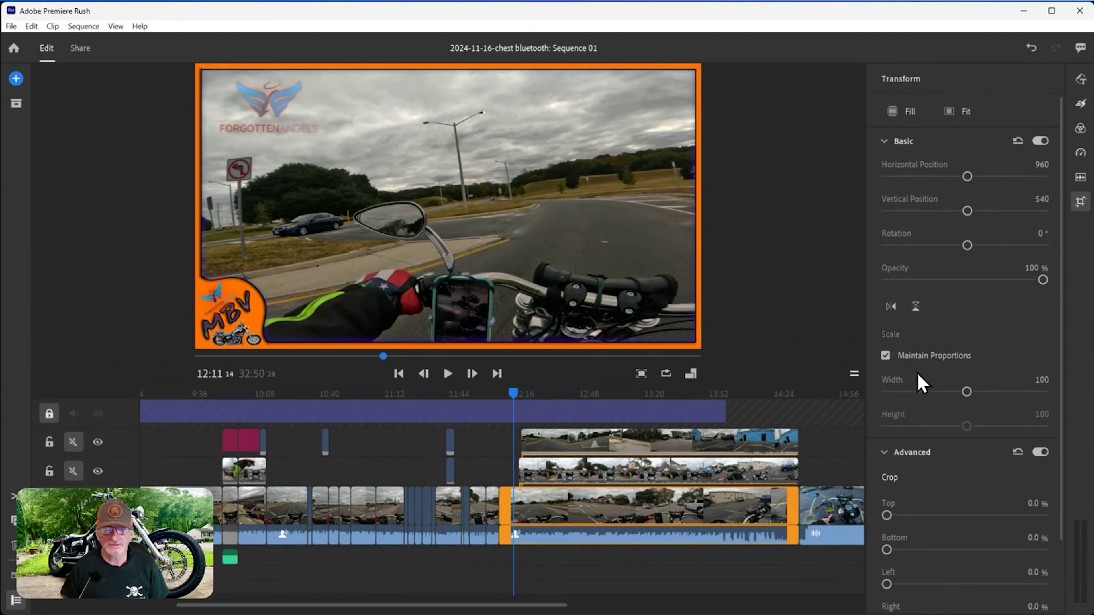
{"action": "left_click_drag", "start_coordinate": [854, 374], "coordinate": [809, 302]}
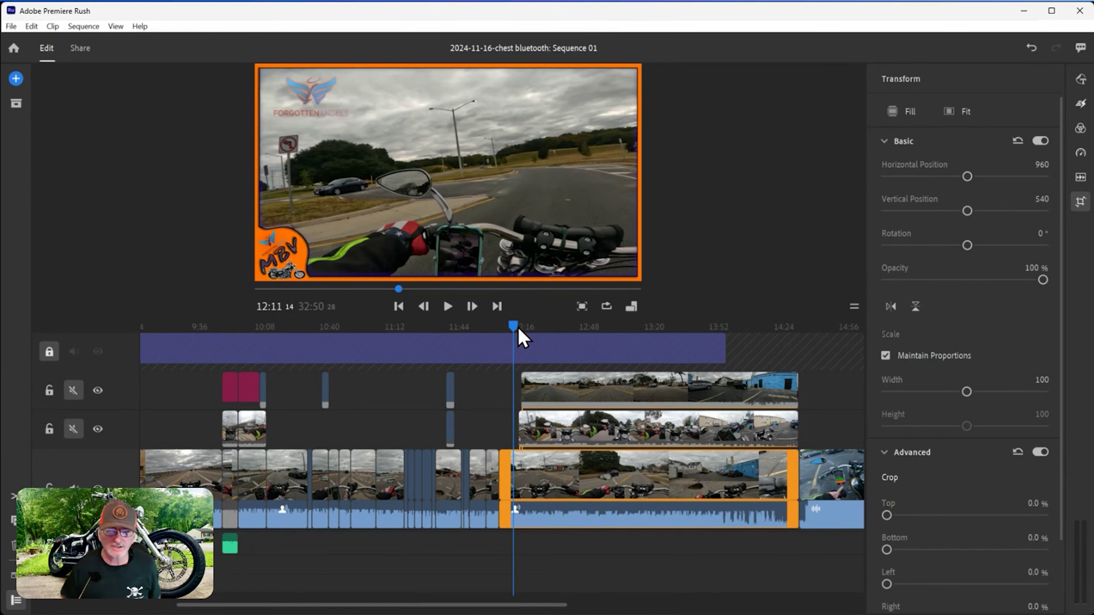
Step: Play back the main footage from about 12:09 to 12:11, just before the picture-in-picture clips begin
{"action": "left_click_drag", "start_coordinate": [517, 333], "coordinate": [514, 331]}
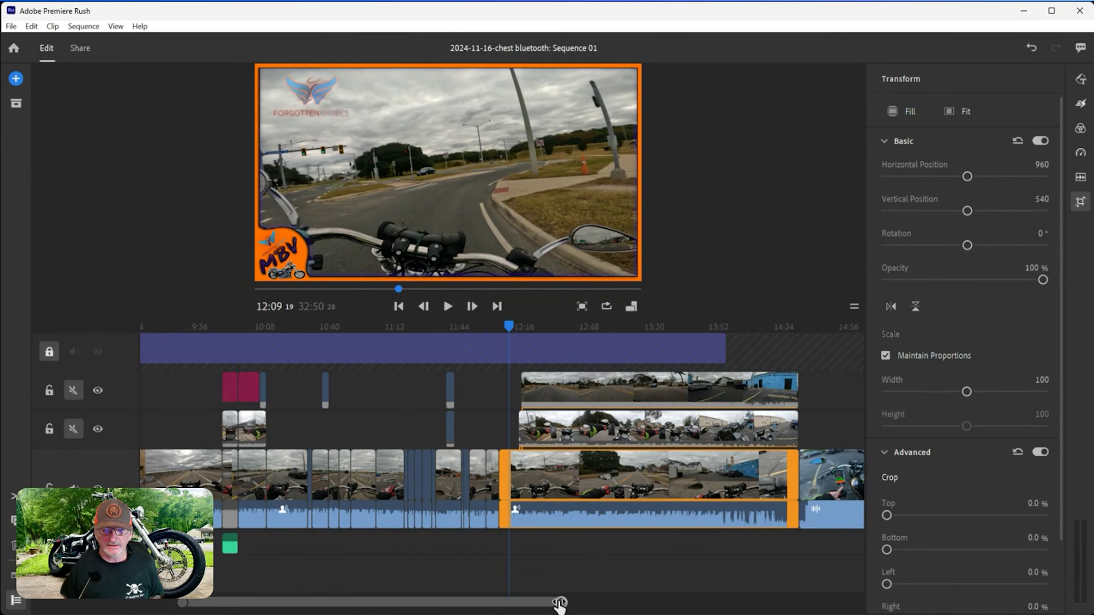
{"action": "scroll", "coordinate": [553, 600], "scroll_direction": "down", "scroll_amount": 1}
{"action": "scroll", "coordinate": [491, 433], "scroll_direction": "down", "scroll_amount": 1}
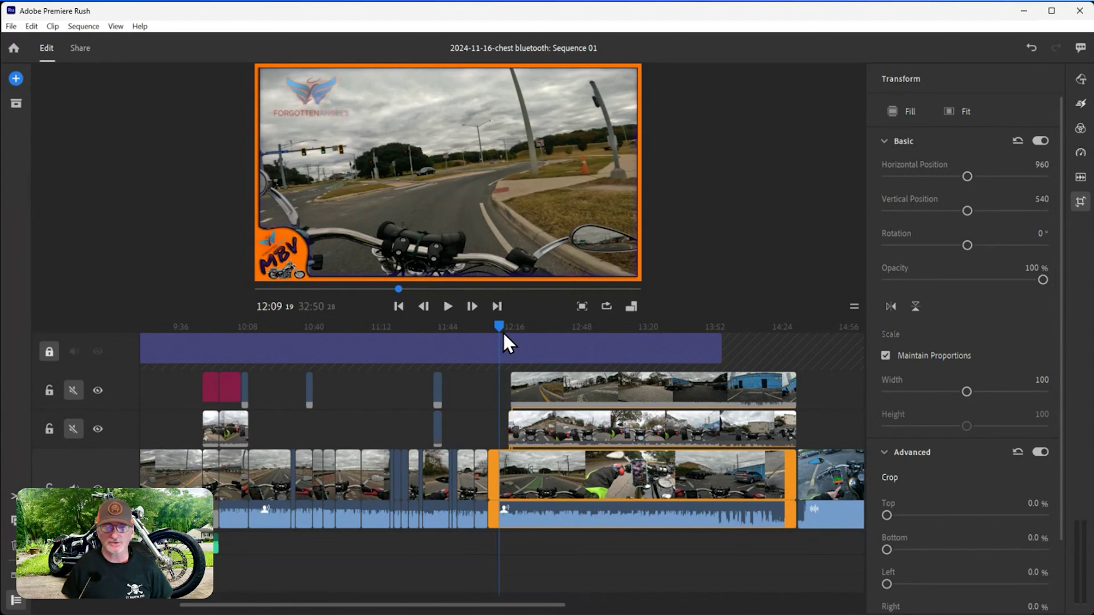
{"action": "left_click_drag", "start_coordinate": [499, 331], "coordinate": [497, 332]}
{"action": "key", "text": "space"}
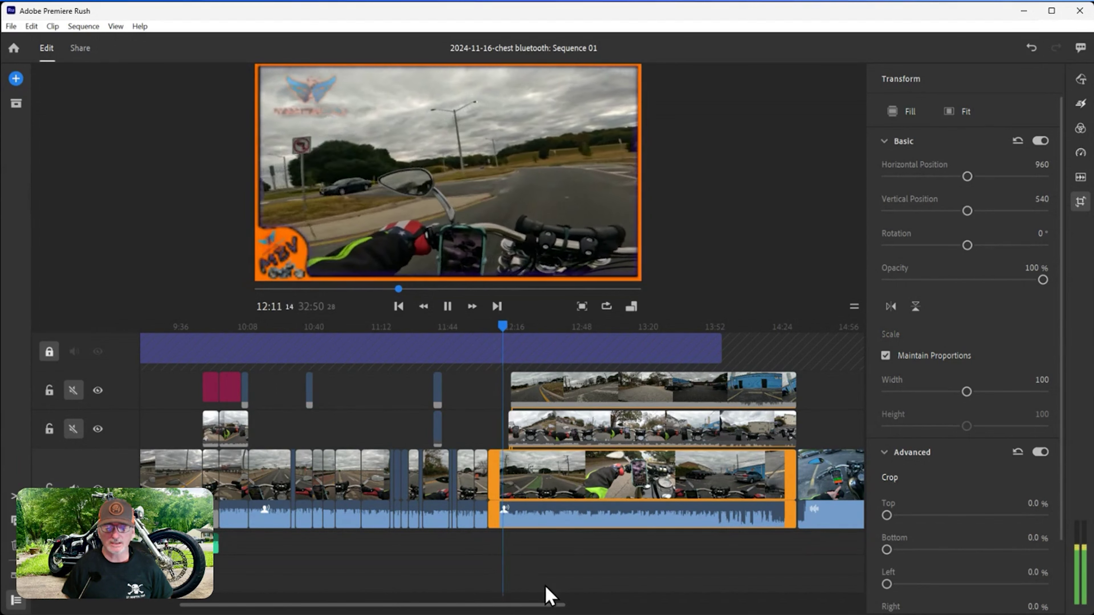
{"action": "key", "text": "space"}
Step: Trim the starts of both long picture-in-picture clips to about 12:29
{"action": "left_click_drag", "start_coordinate": [556, 607], "coordinate": [492, 605]}
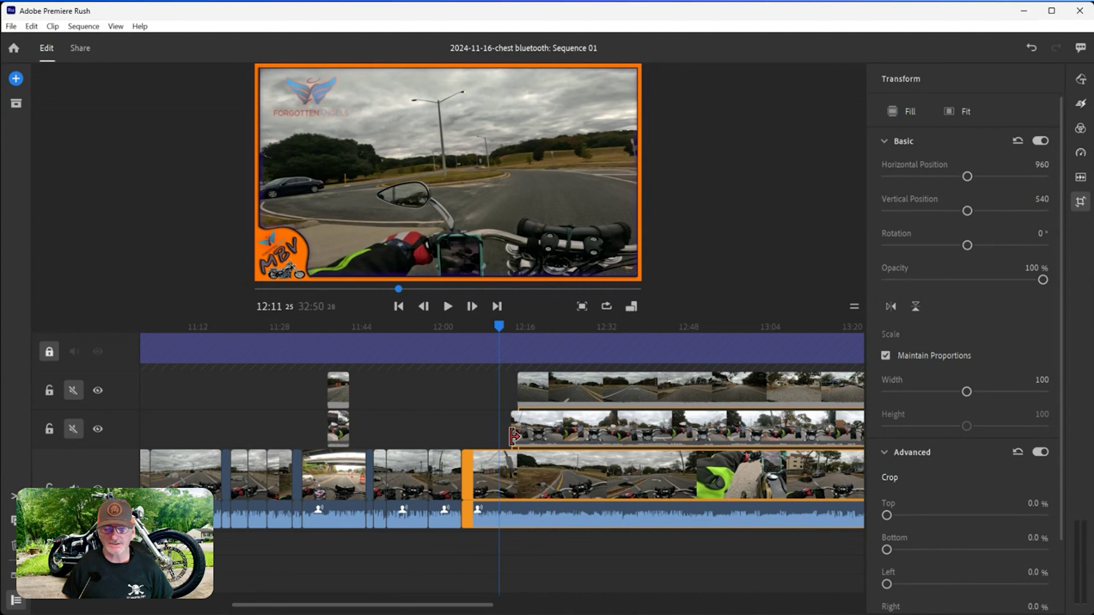
{"action": "left_click_drag", "start_coordinate": [512, 427], "coordinate": [583, 422]}
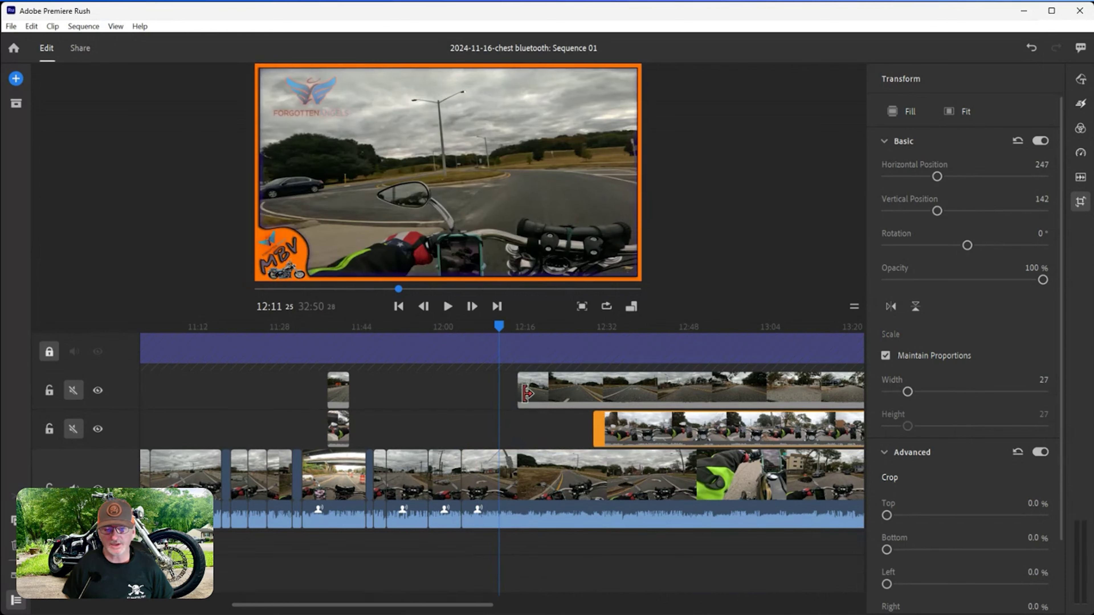
{"action": "left_click_drag", "start_coordinate": [527, 393], "coordinate": [594, 392]}
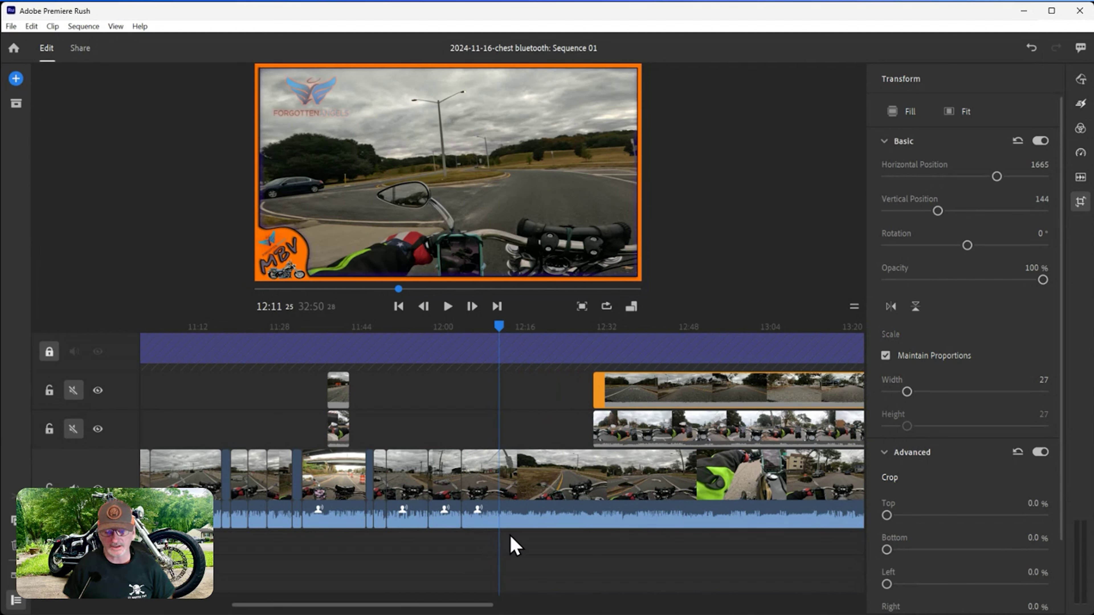
Step: Play on from 12:11 to find the cut point, and split the main track clip at 12:14:27
{"action": "key", "text": "space"}
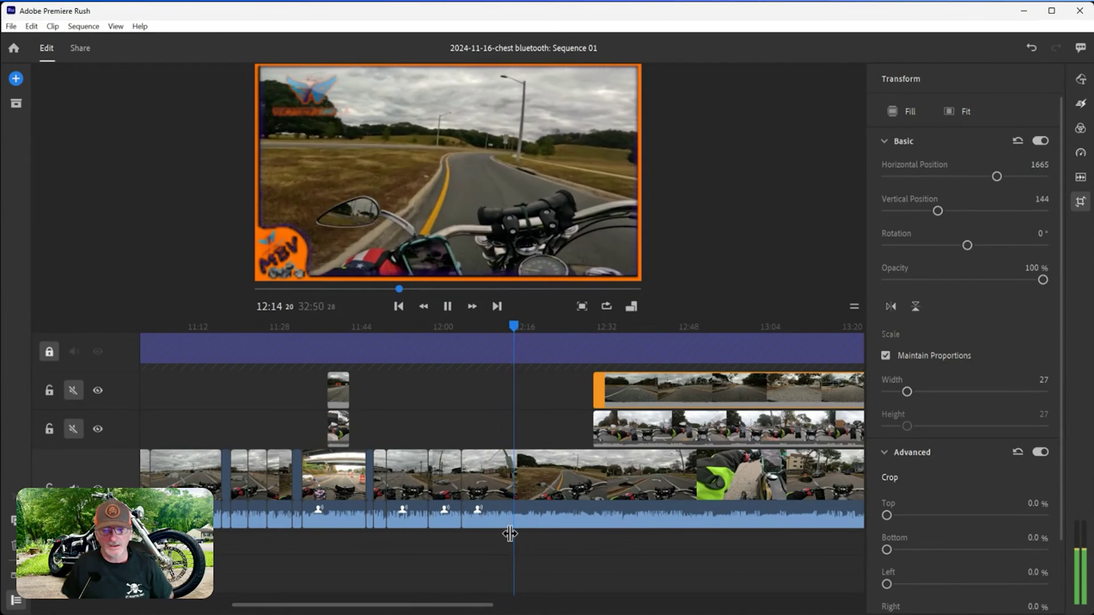
{"action": "key", "text": "space"}
{"action": "left_click", "coordinate": [512, 487]}
{"action": "left_click", "coordinate": [516, 331]}
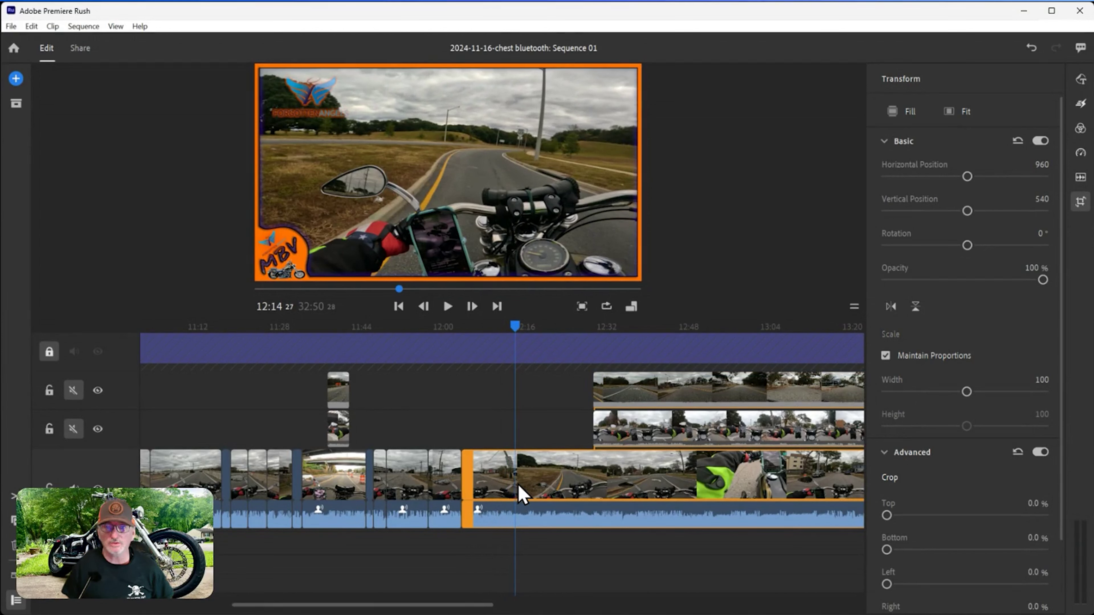
{"action": "key", "text": "ctrl+k"}
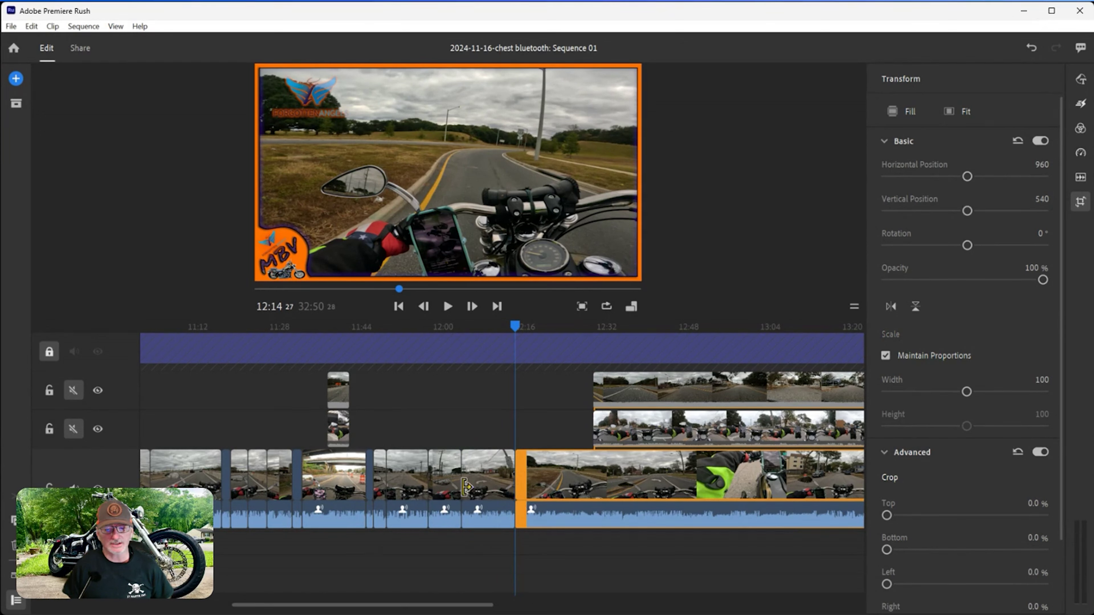
Step: Trim the main clip after the split so it starts from the frame at 12:16:21, and play back the cut
{"action": "left_click", "coordinate": [526, 490]}
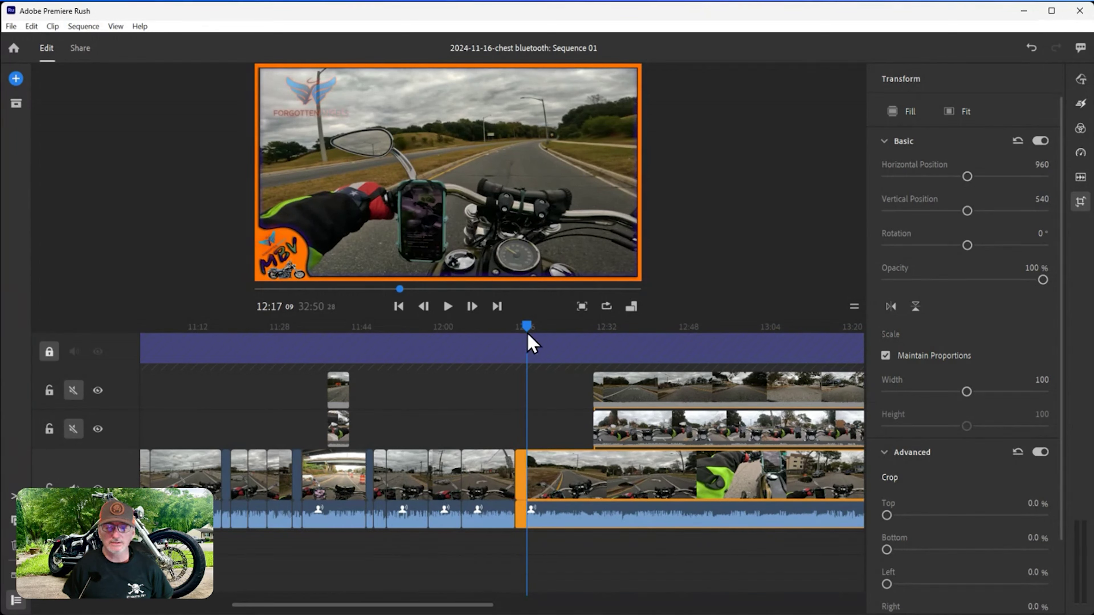
{"action": "left_click_drag", "start_coordinate": [527, 333], "coordinate": [519, 330]}
{"action": "key", "text": "space"}
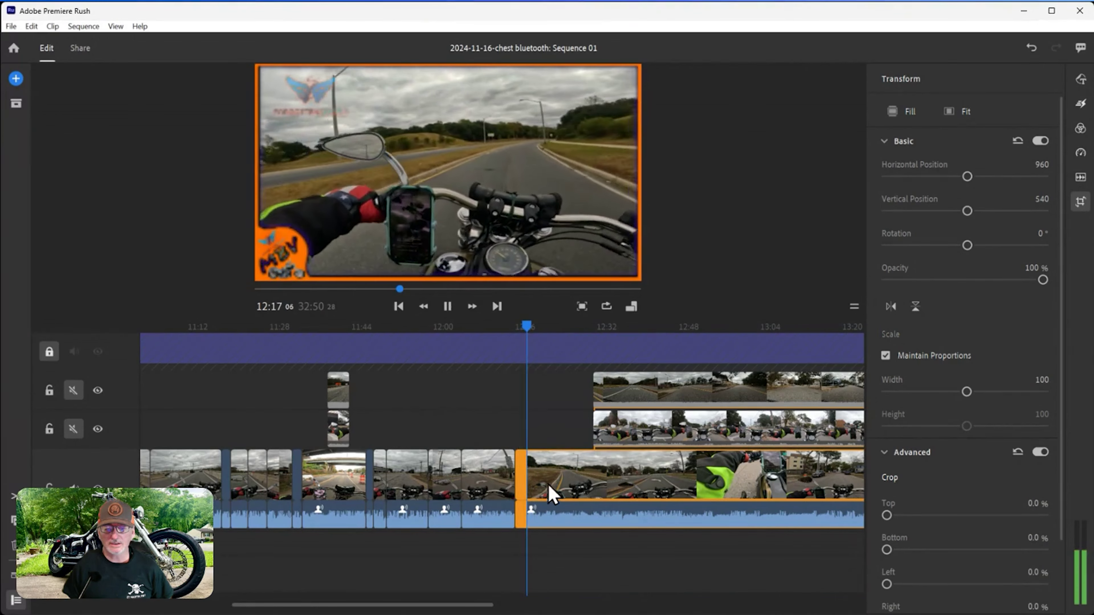
{"action": "key", "text": "space"}
{"action": "left_click_drag", "start_coordinate": [533, 332], "coordinate": [526, 341]}
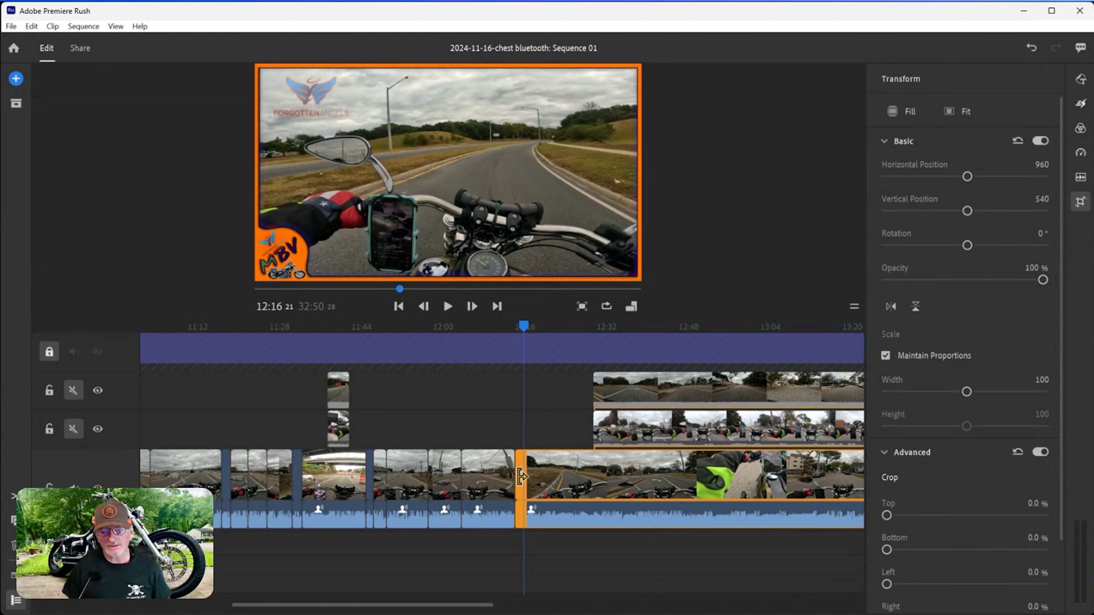
{"action": "left_click_drag", "start_coordinate": [520, 476], "coordinate": [527, 476]}
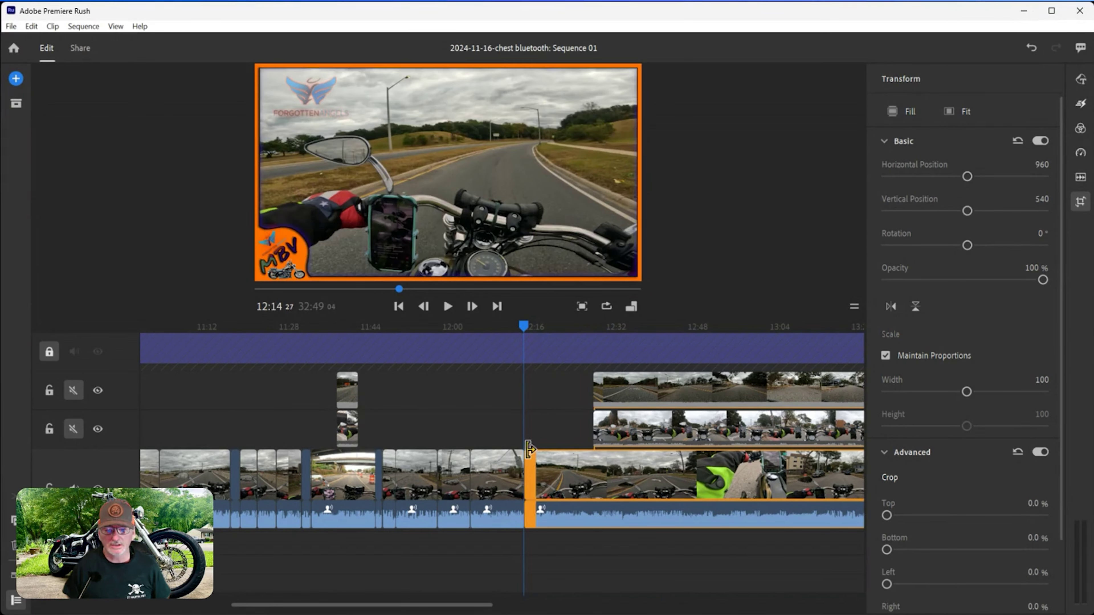
{"action": "key", "text": "space"}
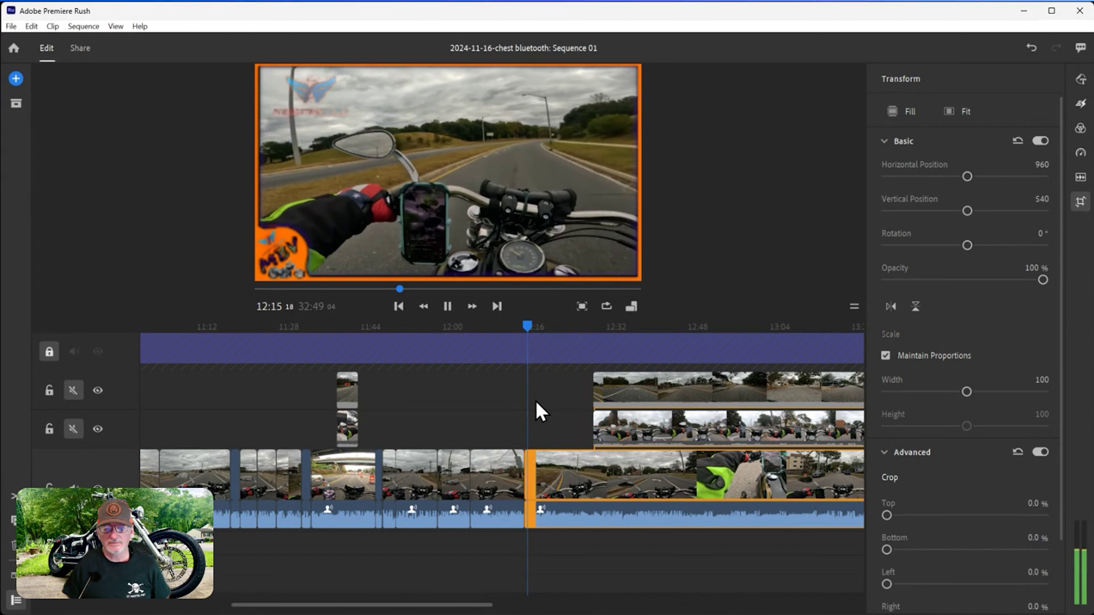
Step: Trim the start of the main clip after the cut to the frame at 12:15:12, and play back the join
{"action": "key", "text": "space"}
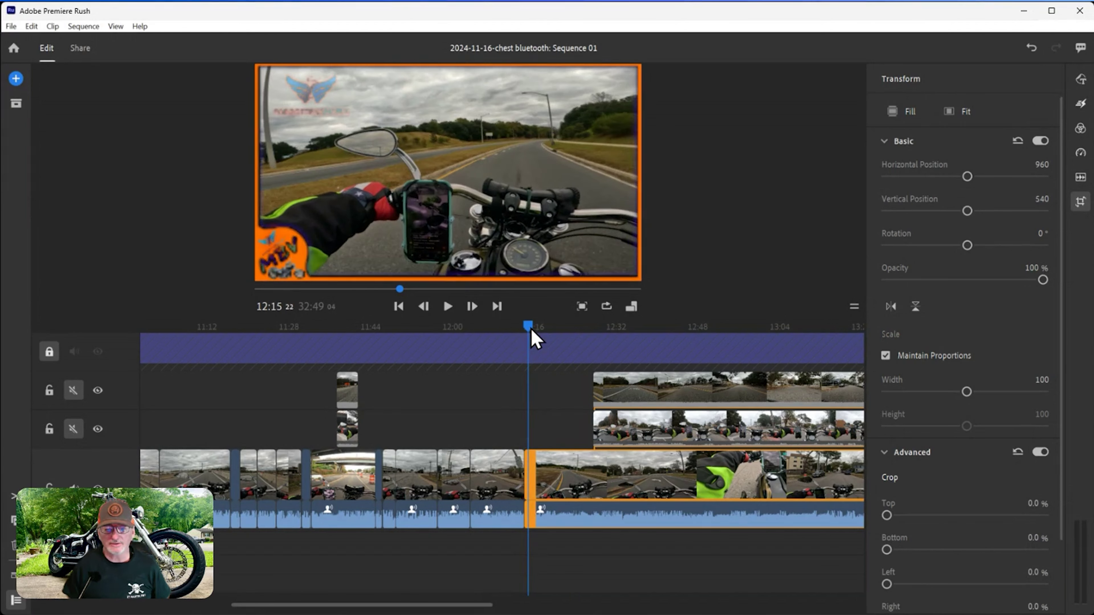
{"action": "left_click_drag", "start_coordinate": [531, 331], "coordinate": [530, 330]}
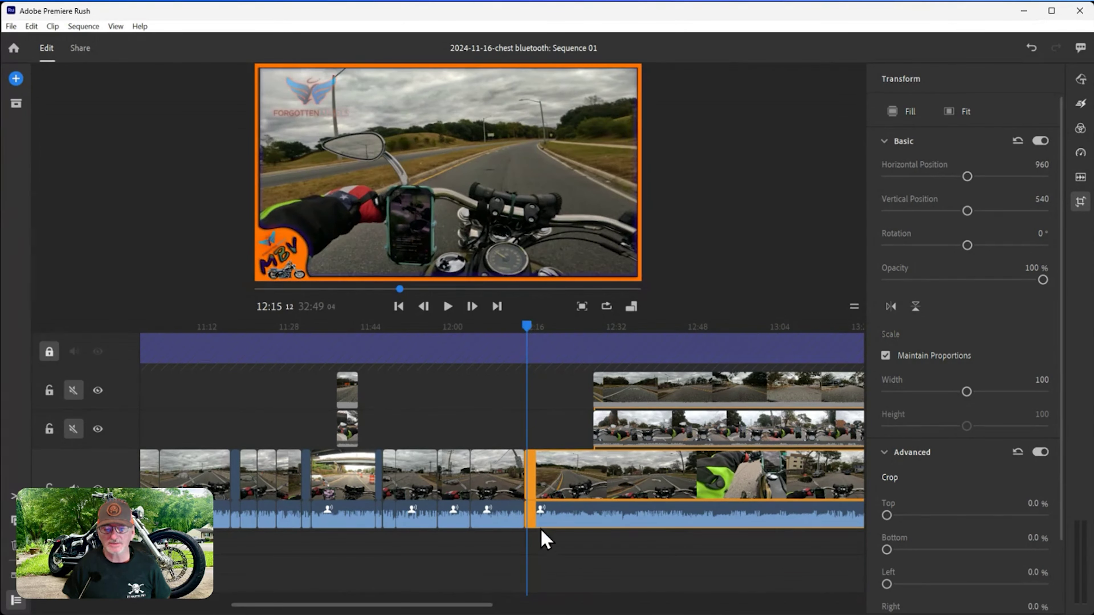
{"action": "left_click_drag", "start_coordinate": [530, 486], "coordinate": [536, 495]}
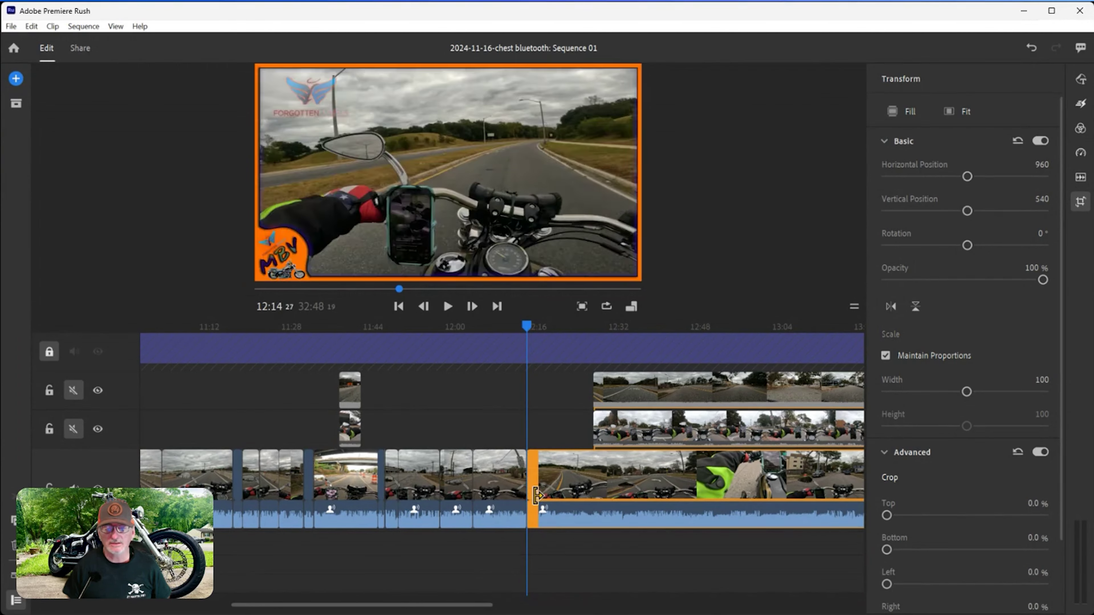
{"action": "key", "text": "space"}
{"action": "key", "text": "space"}
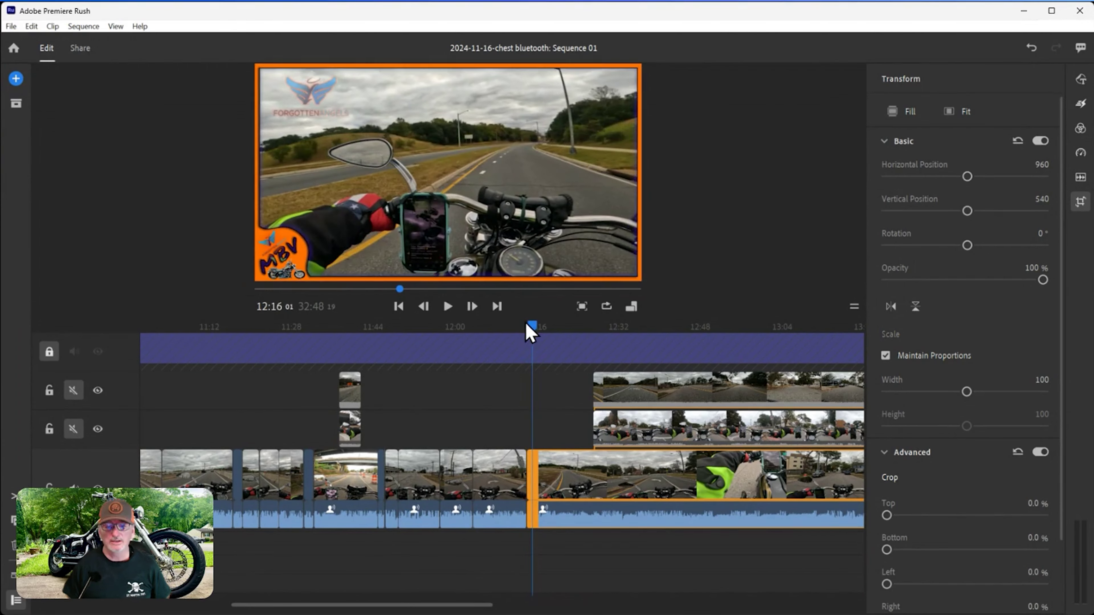
Step: Replay the join between the two main track clips from about 12:14 to 12:15 to judge the cut
{"action": "left_click_drag", "start_coordinate": [536, 338], "coordinate": [521, 334]}
{"action": "key", "text": "space"}
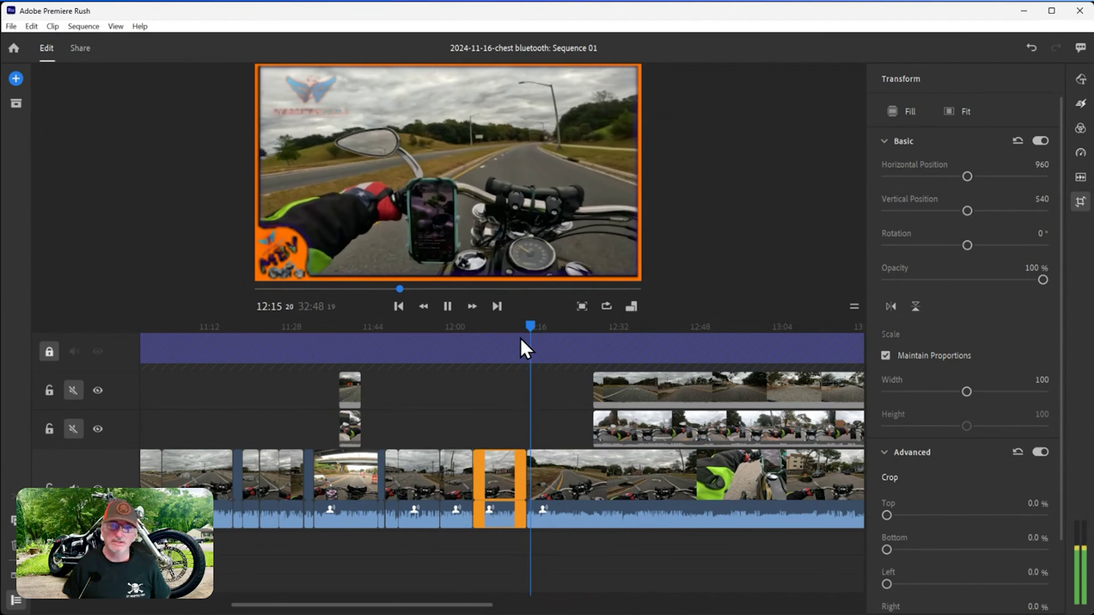
{"action": "key", "text": "space"}
{"action": "left_click", "coordinate": [519, 475]}
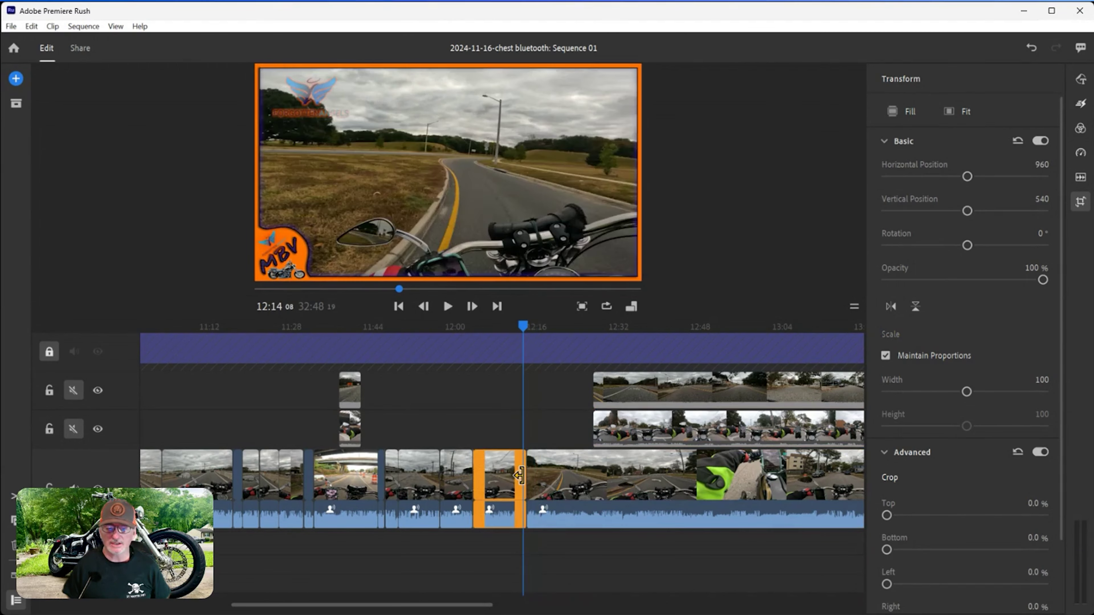
{"action": "key", "text": "space"}
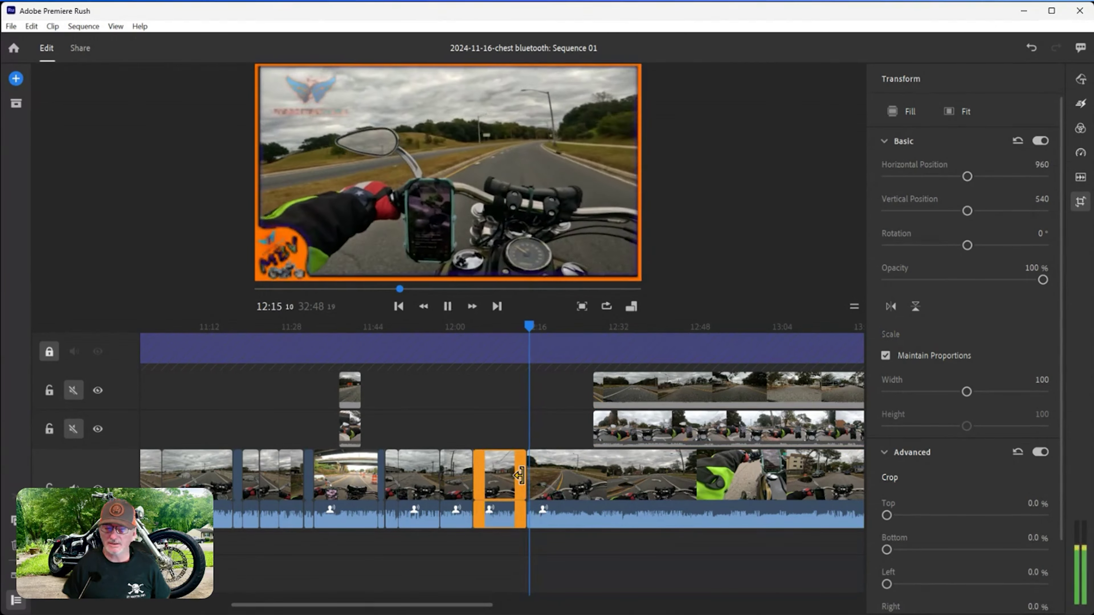
{"action": "key", "text": "space"}
{"action": "left_click", "coordinate": [518, 471]}
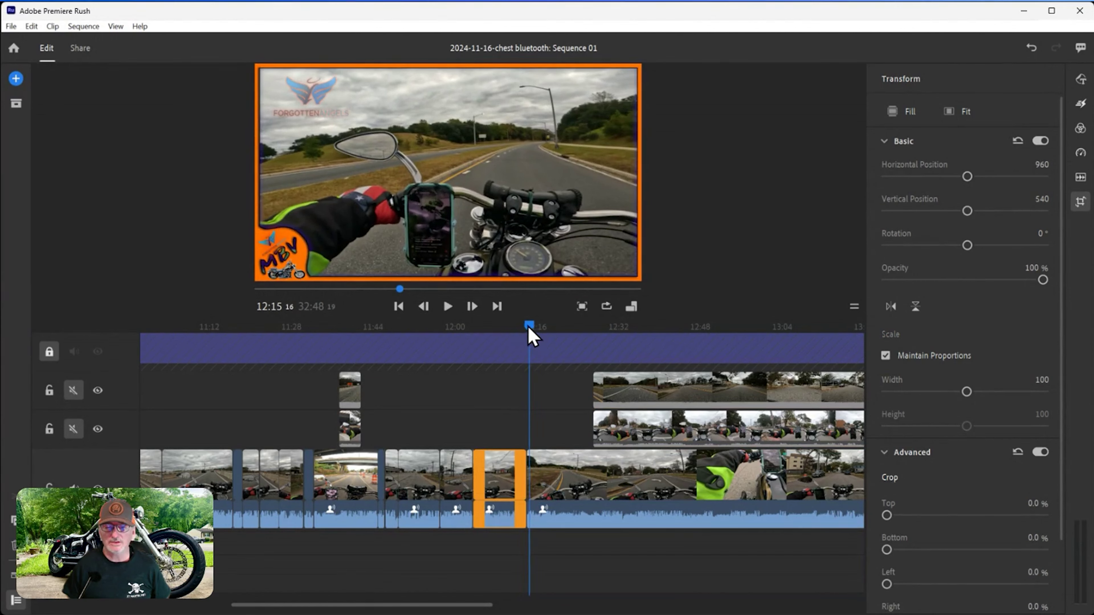
Step: Apply a Dissolve transition at the end of the main clip before the cut, and play it back
{"action": "left_click_drag", "start_coordinate": [529, 327], "coordinate": [521, 332]}
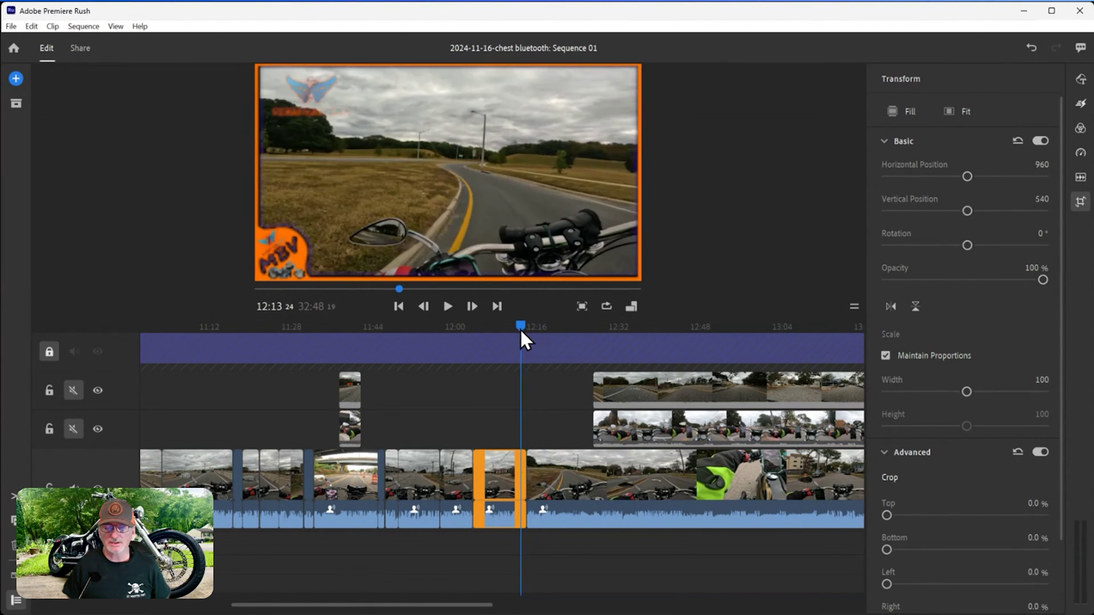
{"action": "left_click", "coordinate": [1082, 105]}
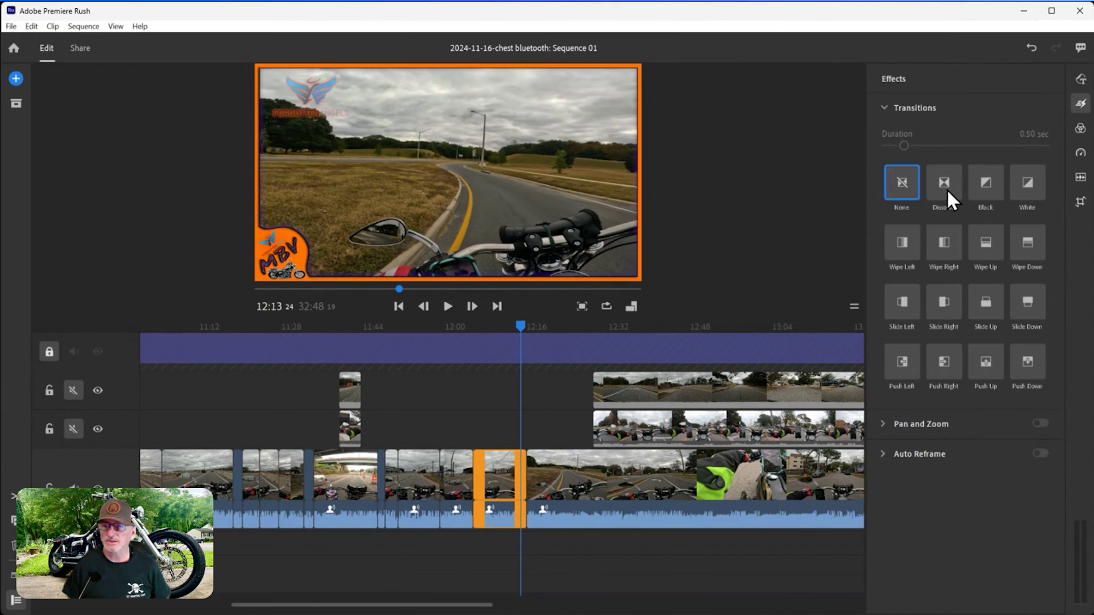
{"action": "left_click", "coordinate": [945, 190]}
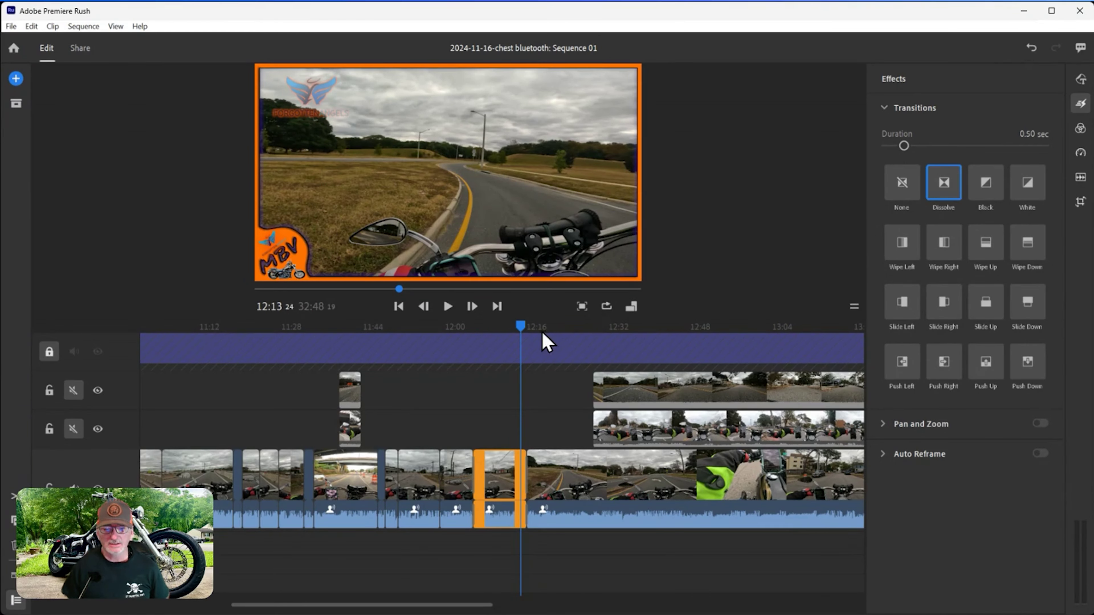
{"action": "key", "text": "space"}
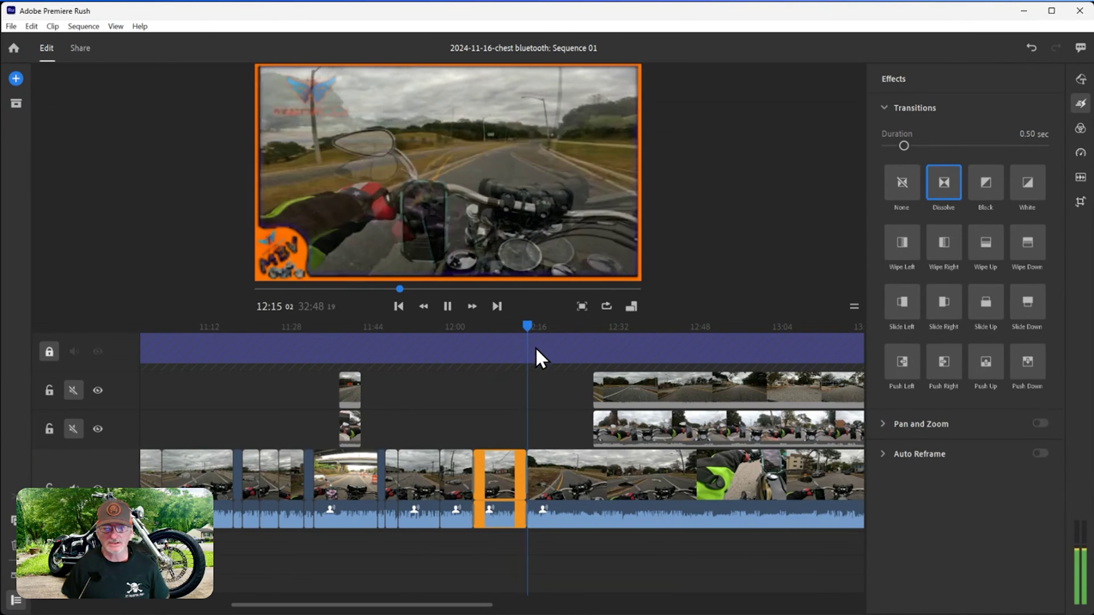
{"action": "key", "text": "space"}
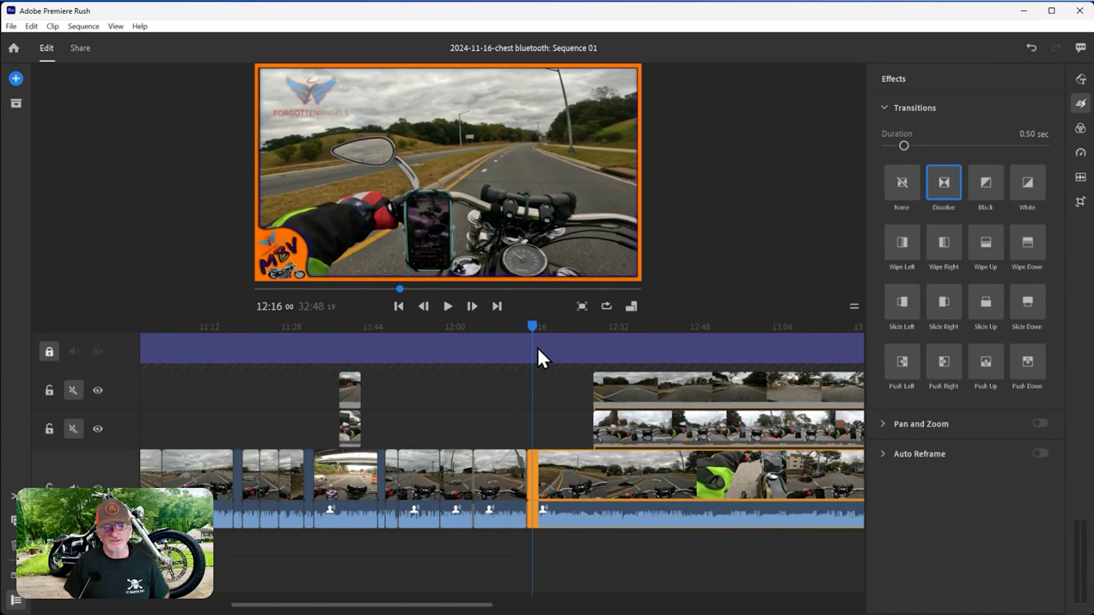
{"action": "left_click_drag", "start_coordinate": [533, 329], "coordinate": [523, 330]}
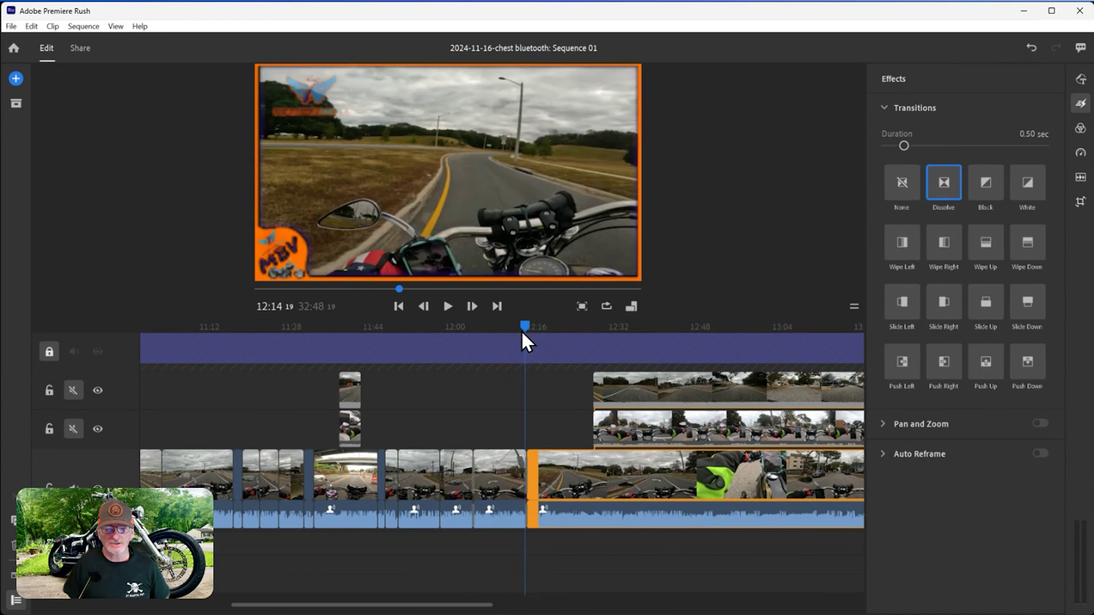
Step: Select the dissolve on the video part of the cut, set its duration to 3.00 sec, and scrub through it
{"action": "left_click", "coordinate": [510, 493]}
{"action": "left_click_drag", "start_coordinate": [488, 603], "coordinate": [389, 605]}
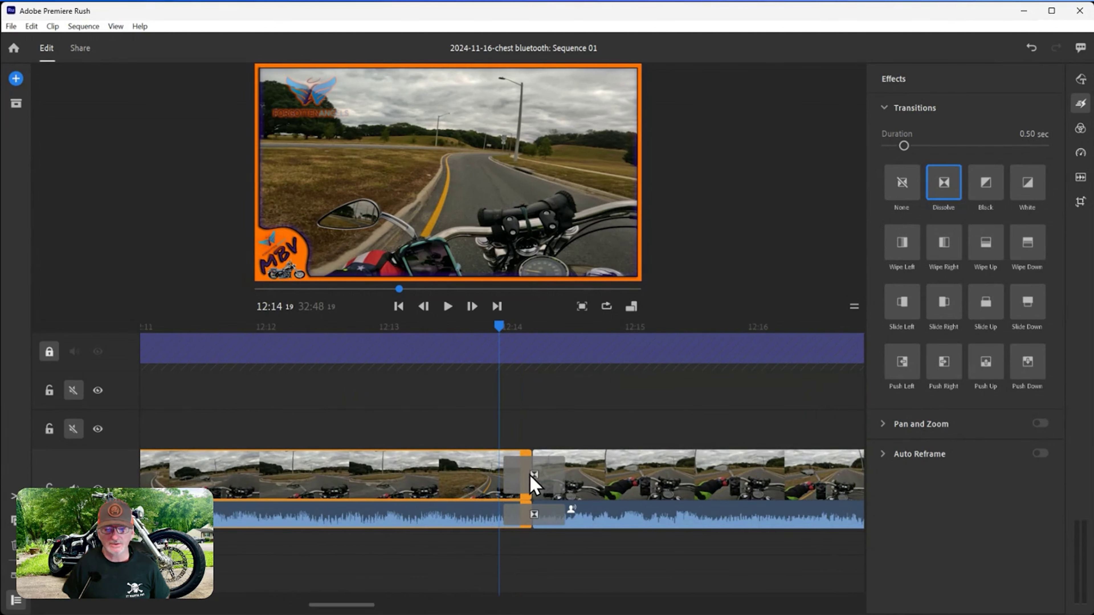
{"action": "left_click_drag", "start_coordinate": [491, 335], "coordinate": [539, 340]}
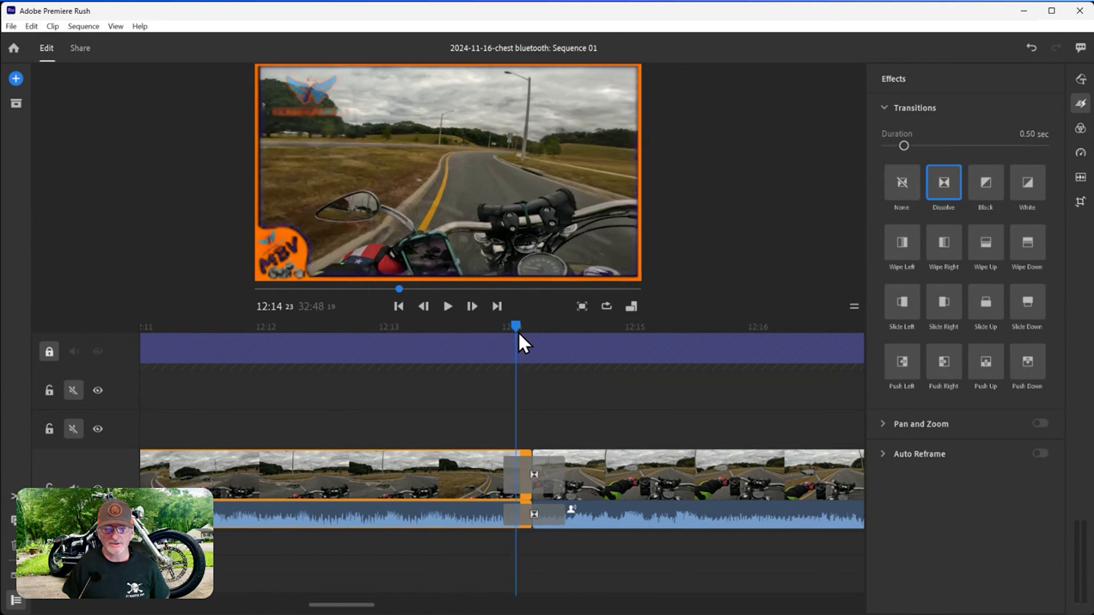
{"action": "left_click", "coordinate": [534, 475]}
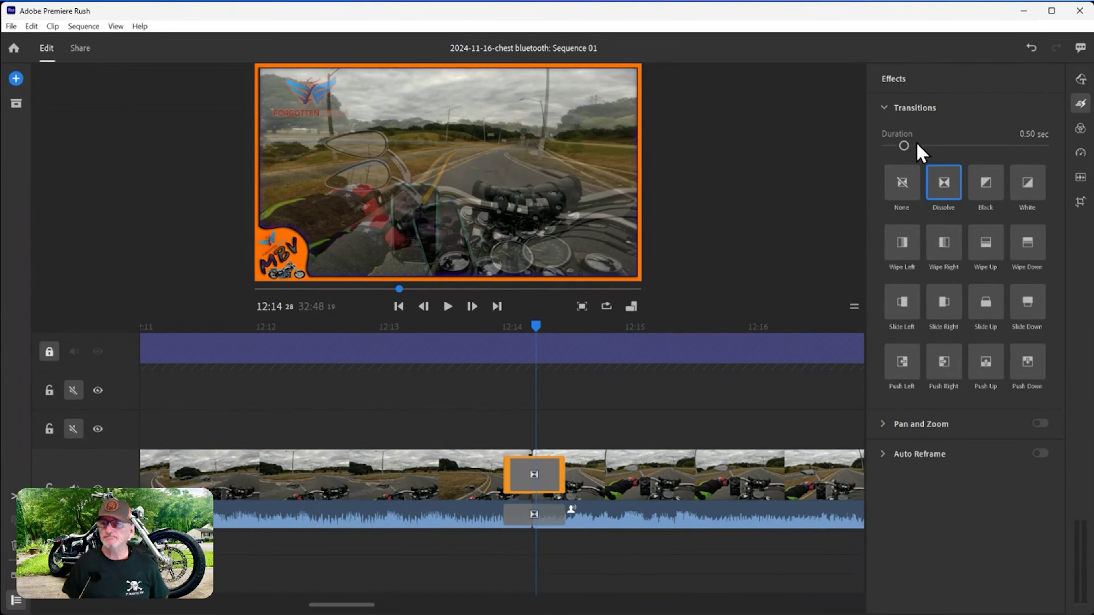
{"action": "left_click_drag", "start_coordinate": [904, 146], "coordinate": [1046, 148]}
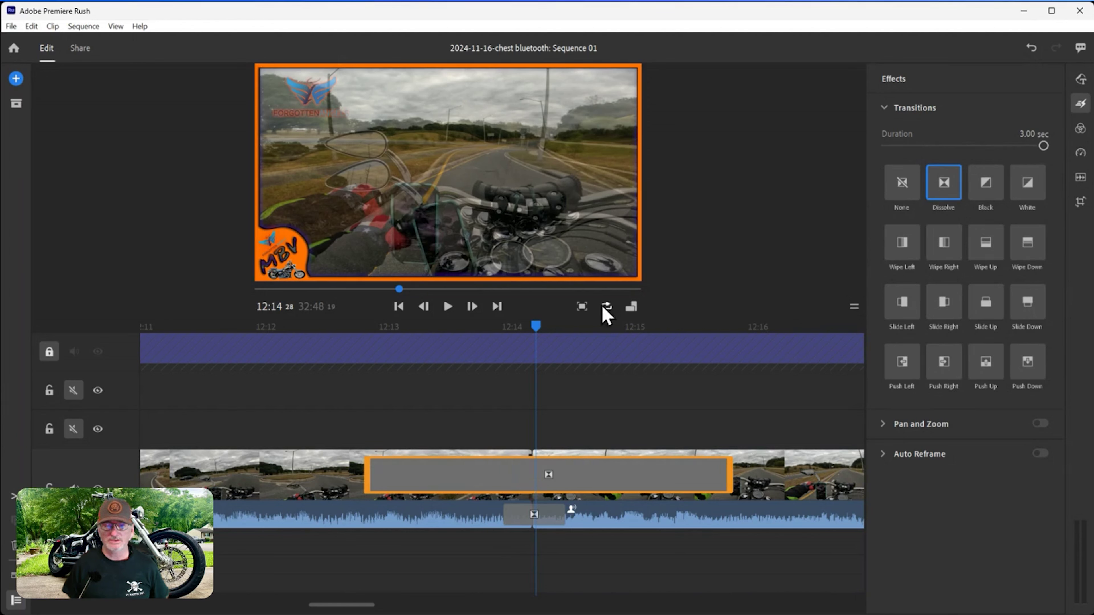
{"action": "left_click_drag", "start_coordinate": [537, 338], "coordinate": [447, 337]}
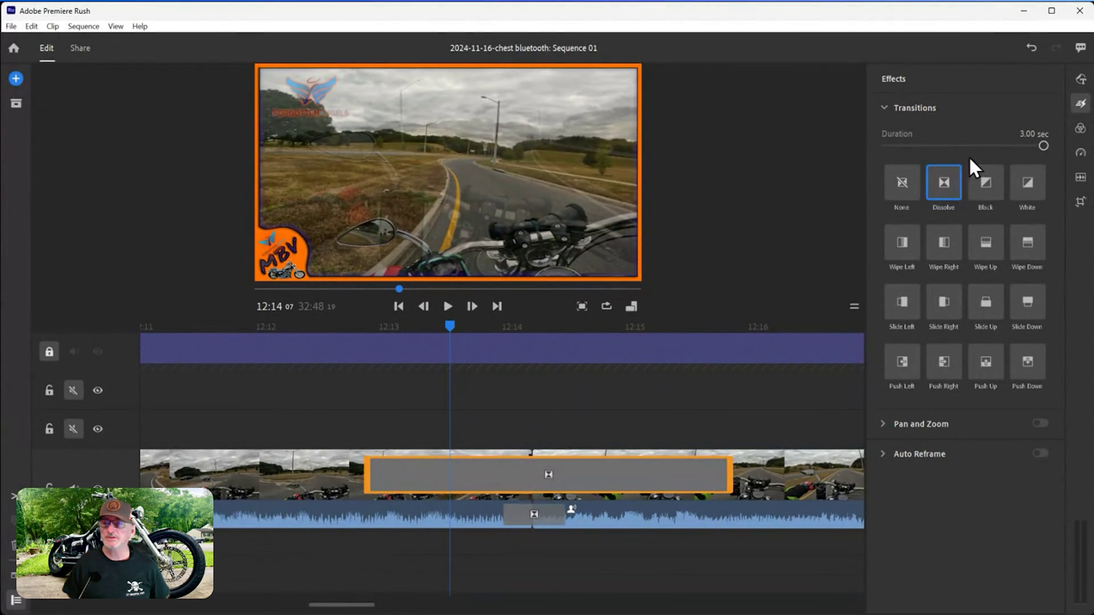
Step: Set the video dissolve's duration to 0.50 sec and play back the short transition
{"action": "left_click_drag", "start_coordinate": [1046, 149], "coordinate": [903, 152]}
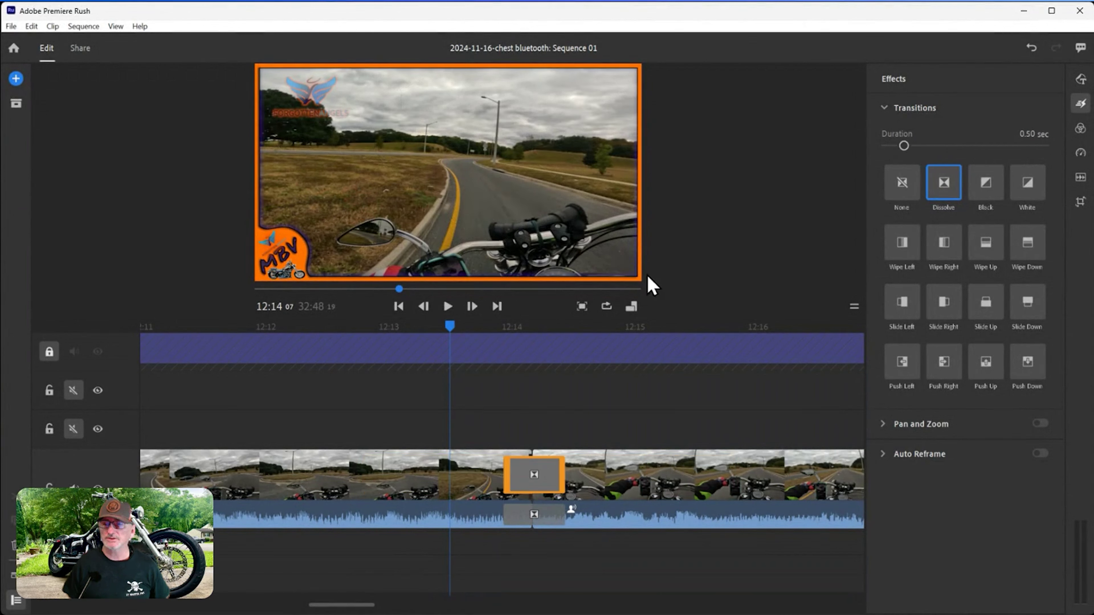
{"action": "left_click_drag", "start_coordinate": [452, 334], "coordinate": [464, 357]}
{"action": "key", "text": "space"}
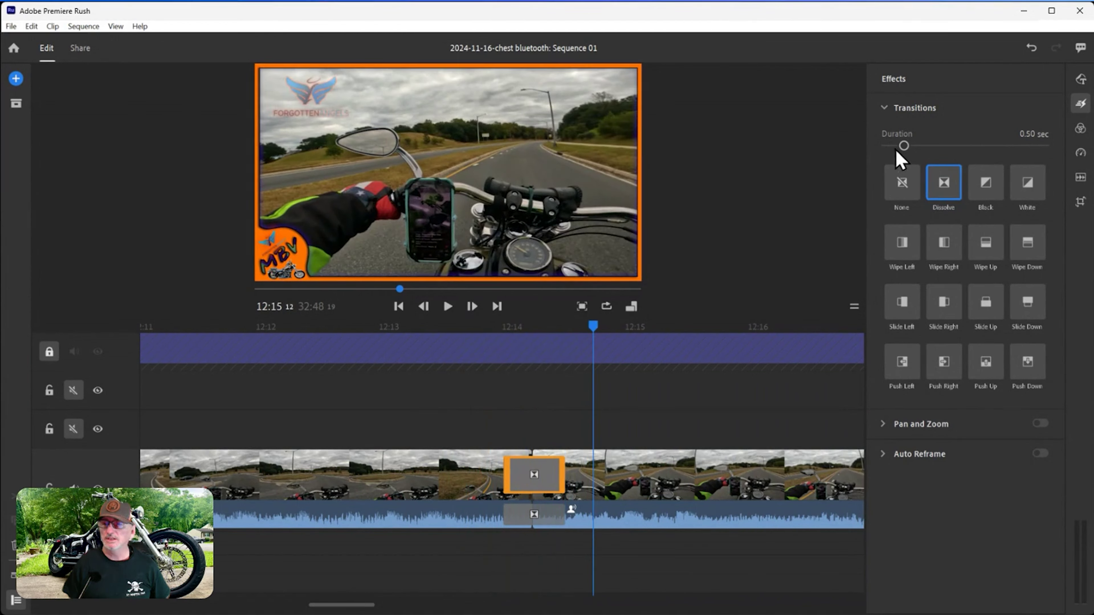
Step: Lengthen the video dissolve to 3.00 sec, play it back from about 12:12, and return its duration to 0.50 sec
{"action": "left_click_drag", "start_coordinate": [903, 146], "coordinate": [1044, 145]}
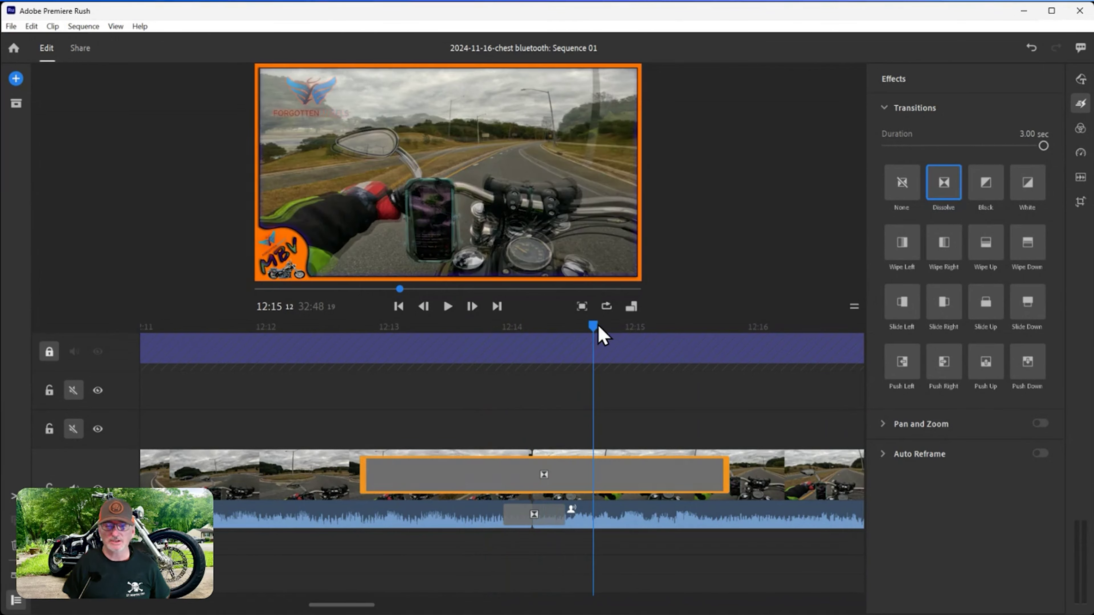
{"action": "left_click_drag", "start_coordinate": [599, 330], "coordinate": [241, 336]}
{"action": "key", "text": "space"}
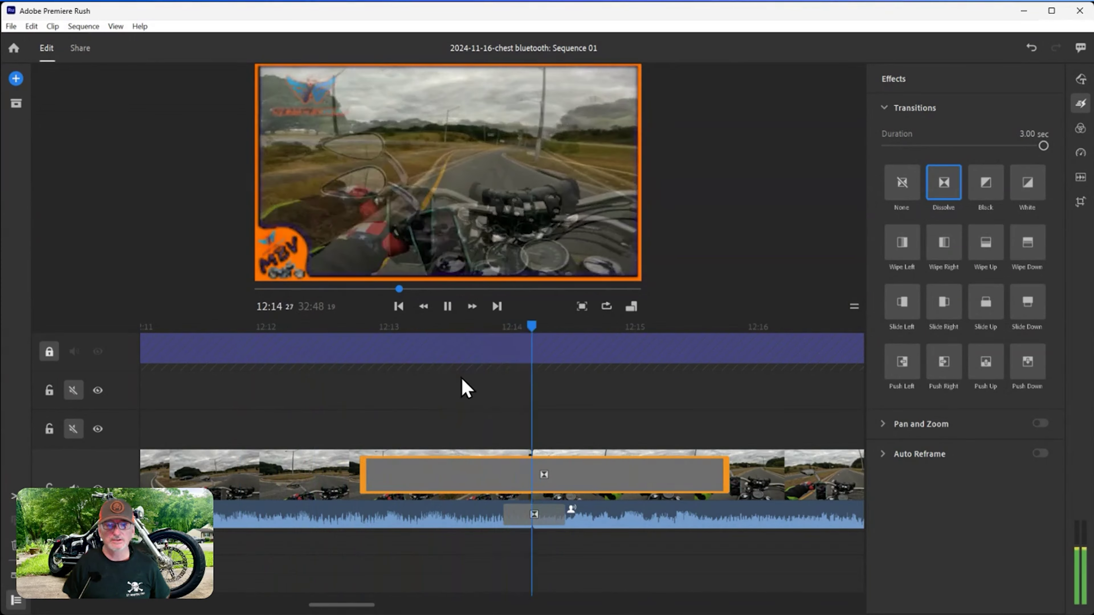
{"action": "key", "text": "space"}
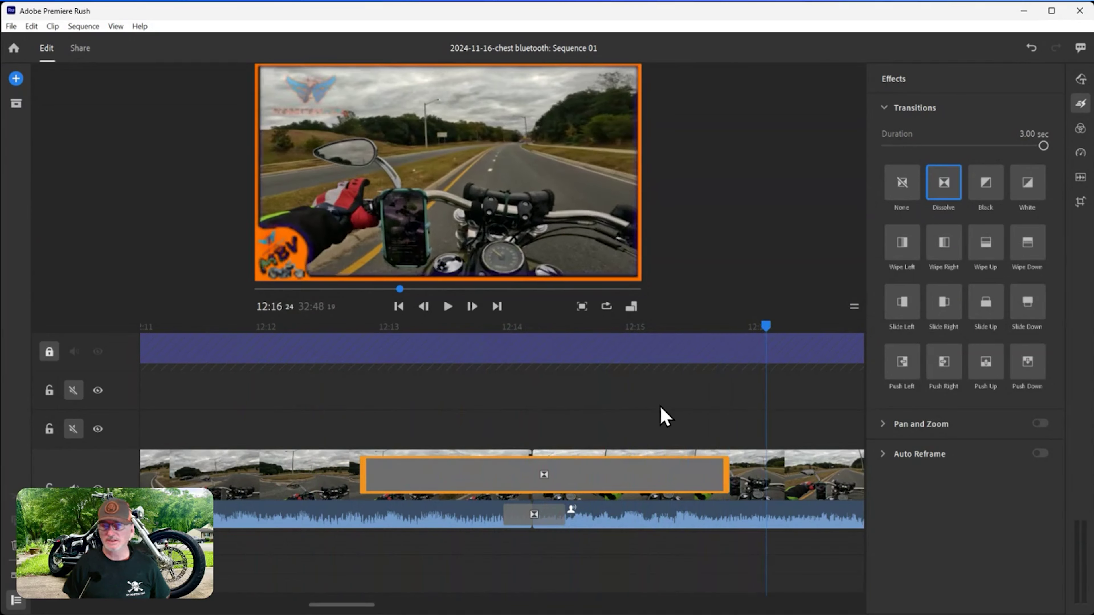
{"action": "left_click", "coordinate": [906, 145]}
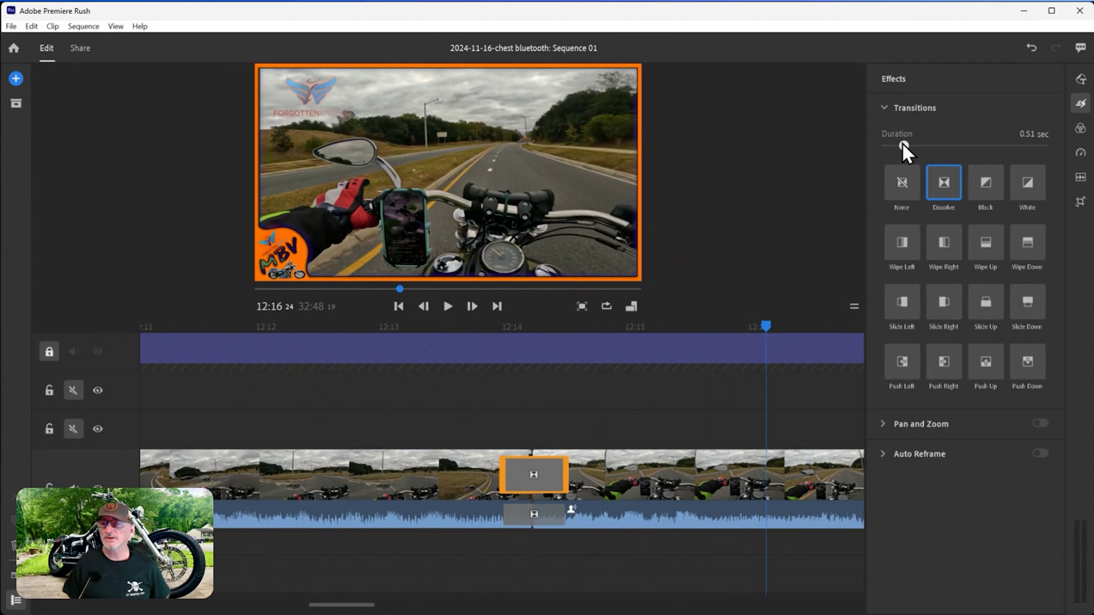
{"action": "left_click_drag", "start_coordinate": [903, 146], "coordinate": [904, 145]}
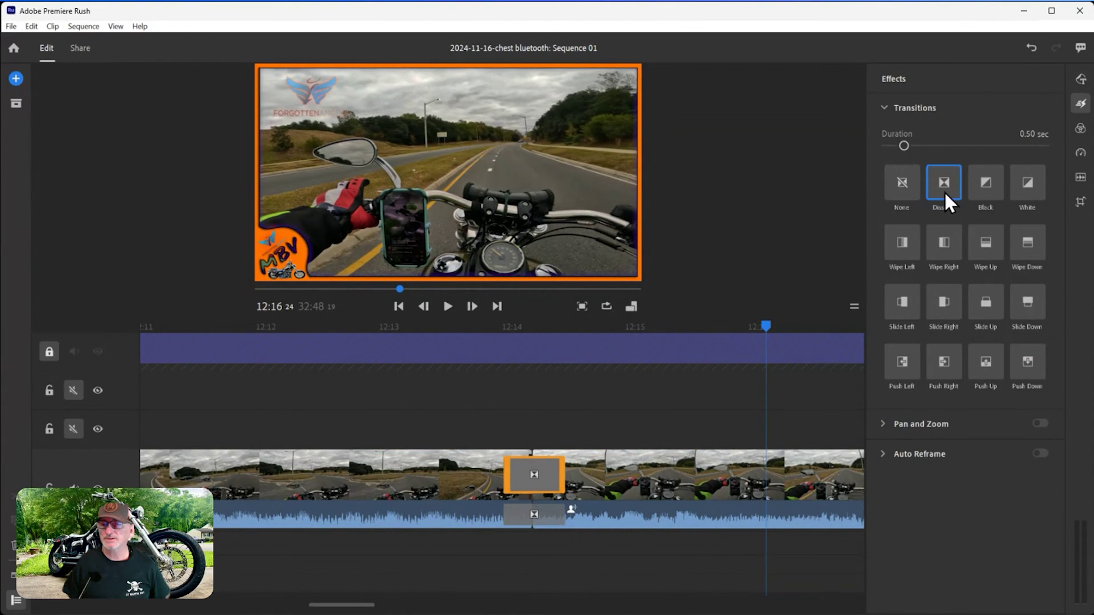
Step: Remove the video transition from the cut, restore the 0.50 sec Dissolve there, and play it back
{"action": "left_click", "coordinate": [908, 185]}
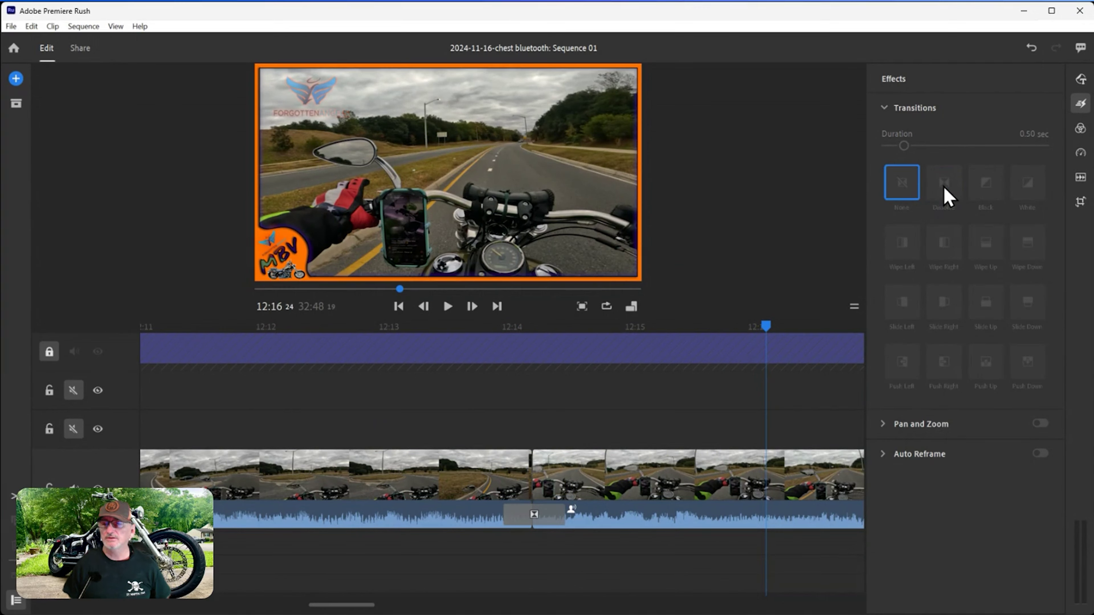
{"action": "left_click", "coordinate": [536, 466]}
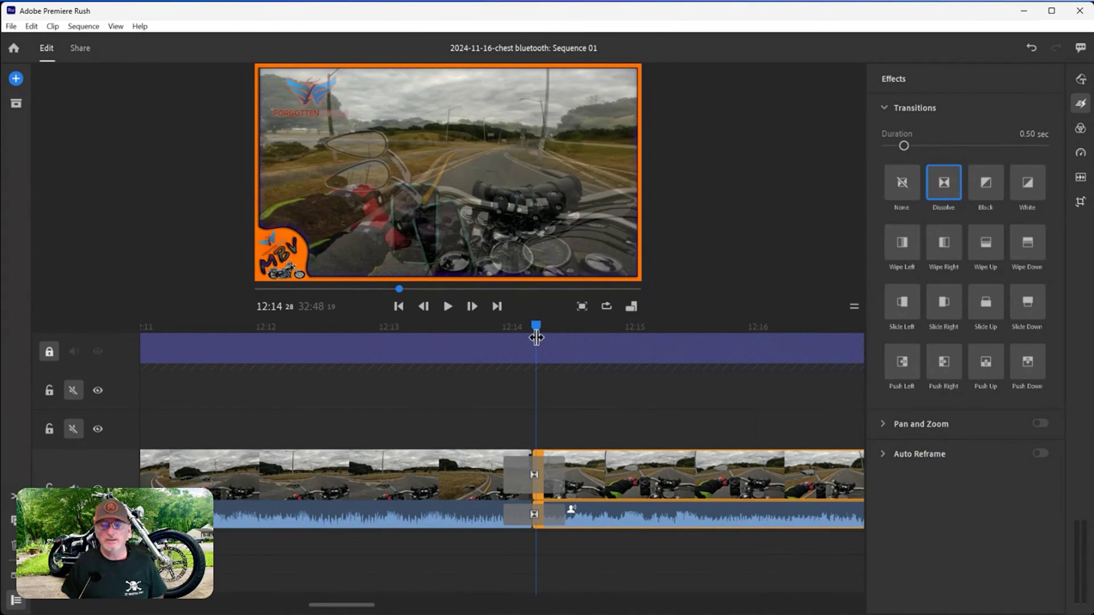
{"action": "left_click_drag", "start_coordinate": [541, 336], "coordinate": [496, 332]}
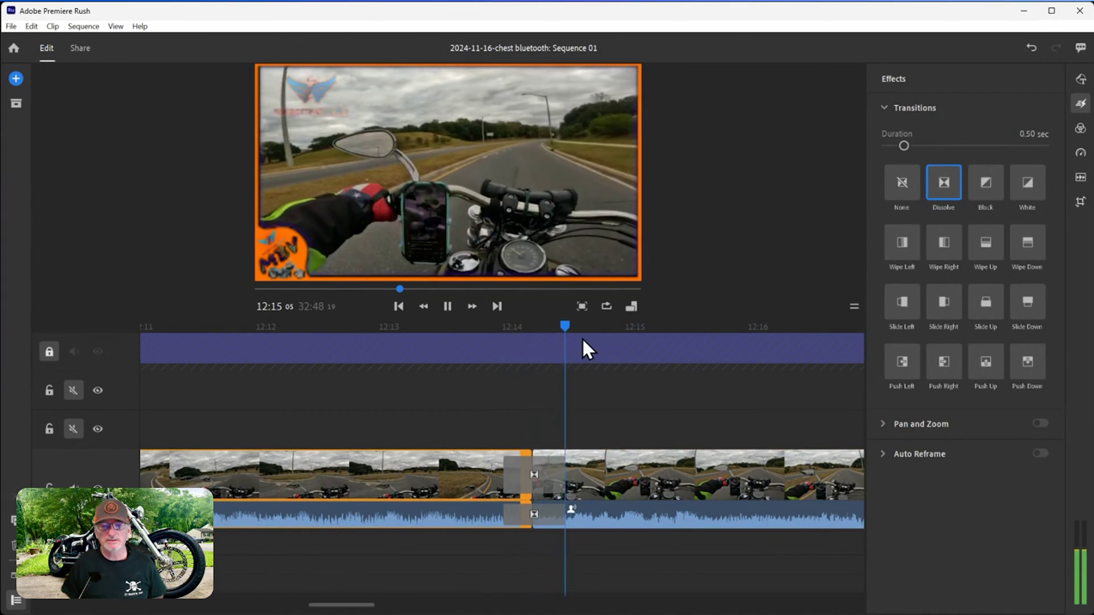
Step: Split the main clip at 12:16:19 and again at 12:21:10, and select the short clip between the two splits
{"action": "left_click", "coordinate": [1081, 103]}
{"action": "mouse_move", "coordinate": [375, 605]}
{"action": "left_mouse_down"}
{"action": "mouse_move", "coordinate": [350, 601]}
{"action": "mouse_move", "coordinate": [369, 603]}
{"action": "left_mouse_up"}
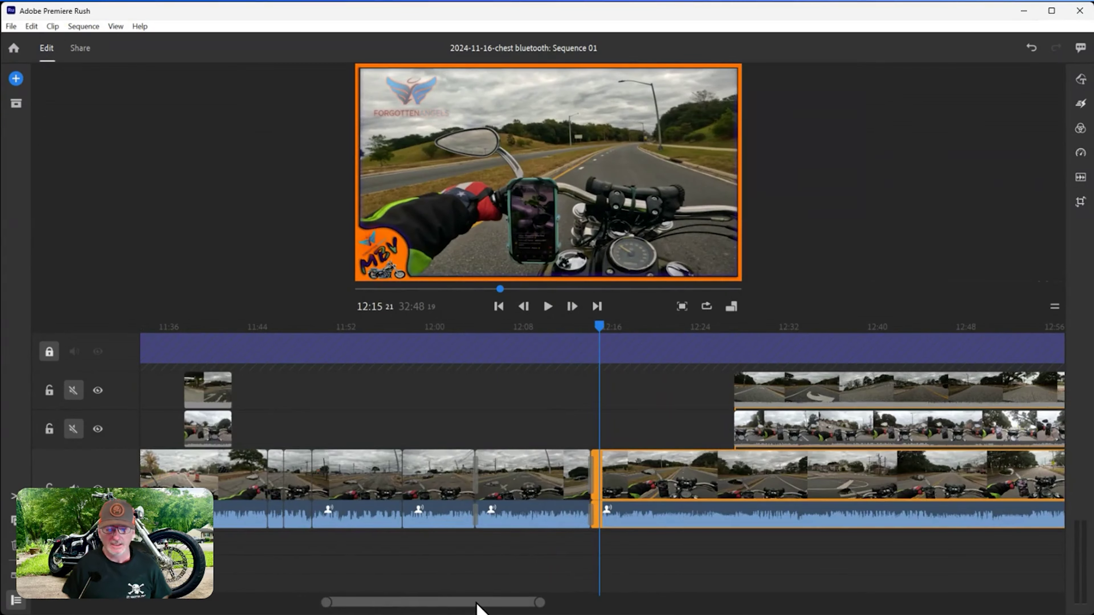
{"action": "scroll", "coordinate": [527, 576], "scroll_direction": "right", "scroll_amount": 5}
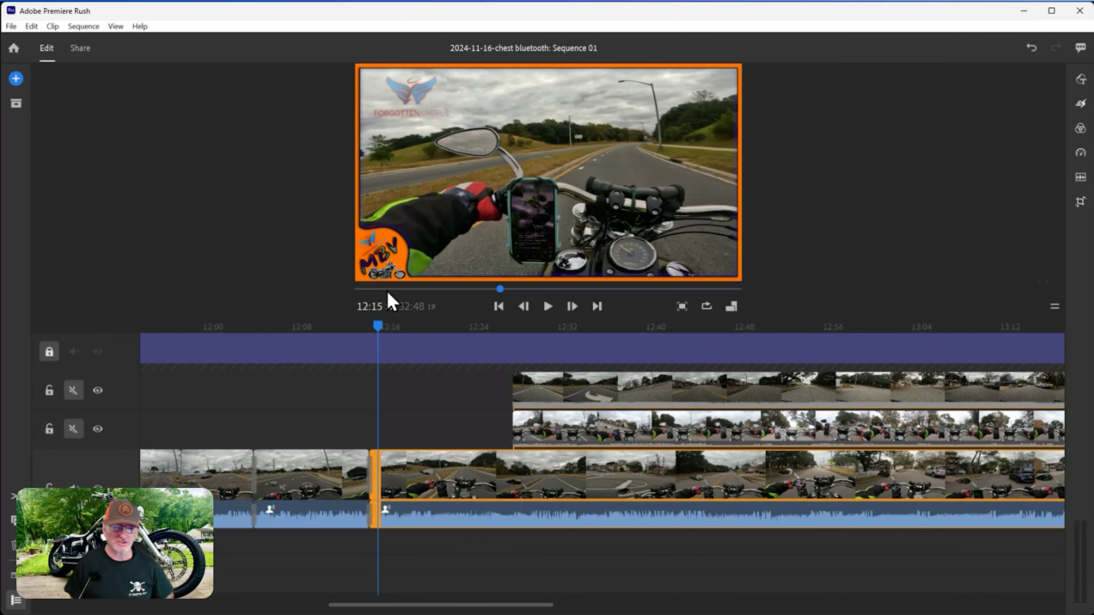
{"action": "left_click_drag", "start_coordinate": [379, 326], "coordinate": [389, 330]}
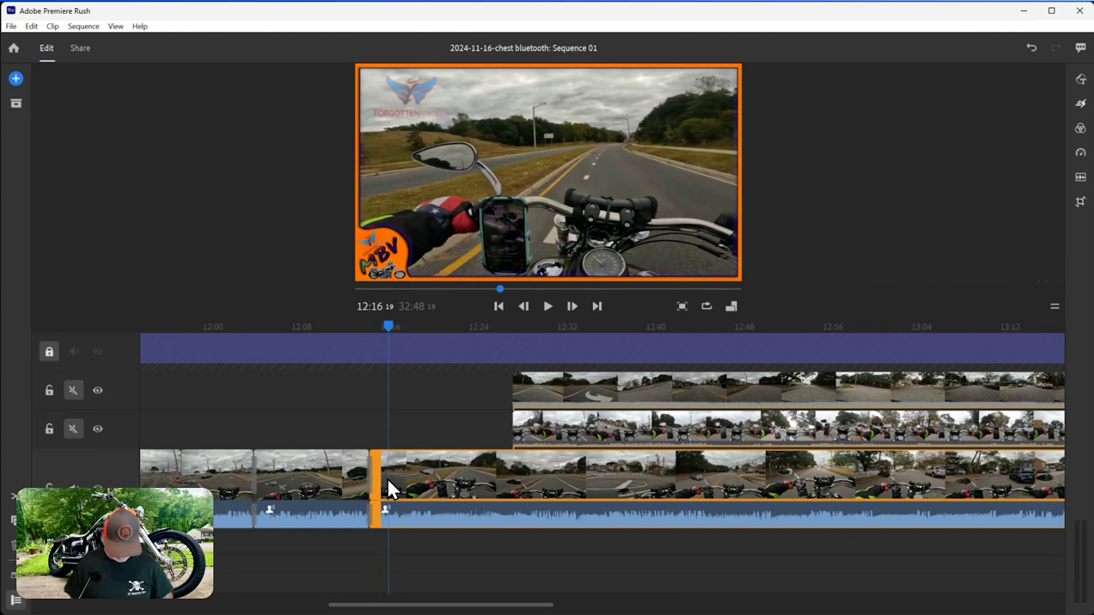
{"action": "key", "text": "s"}
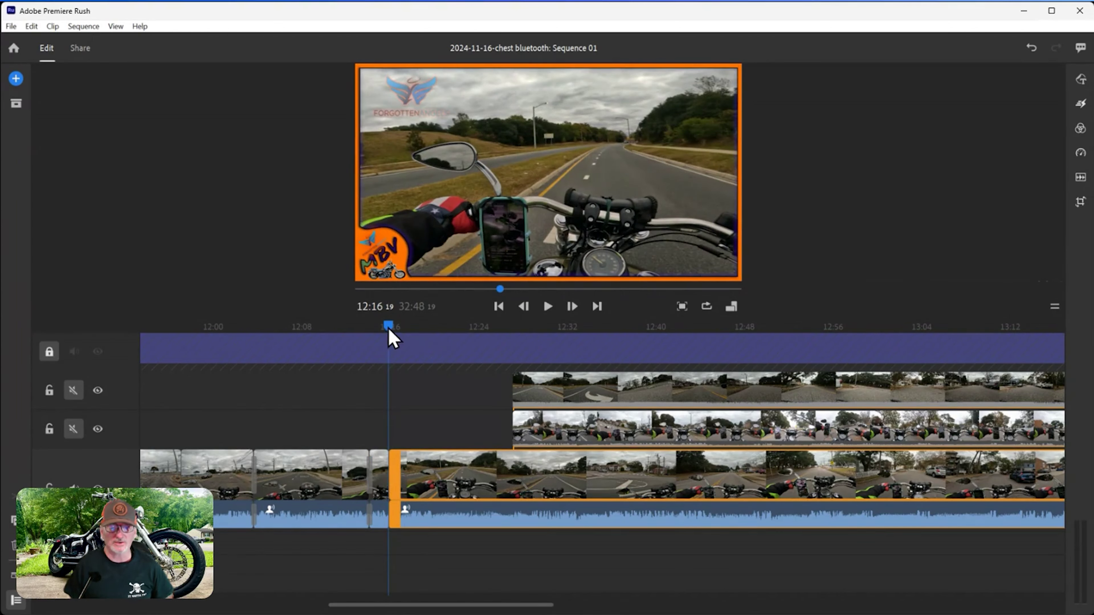
{"action": "left_click_drag", "start_coordinate": [390, 333], "coordinate": [441, 351]}
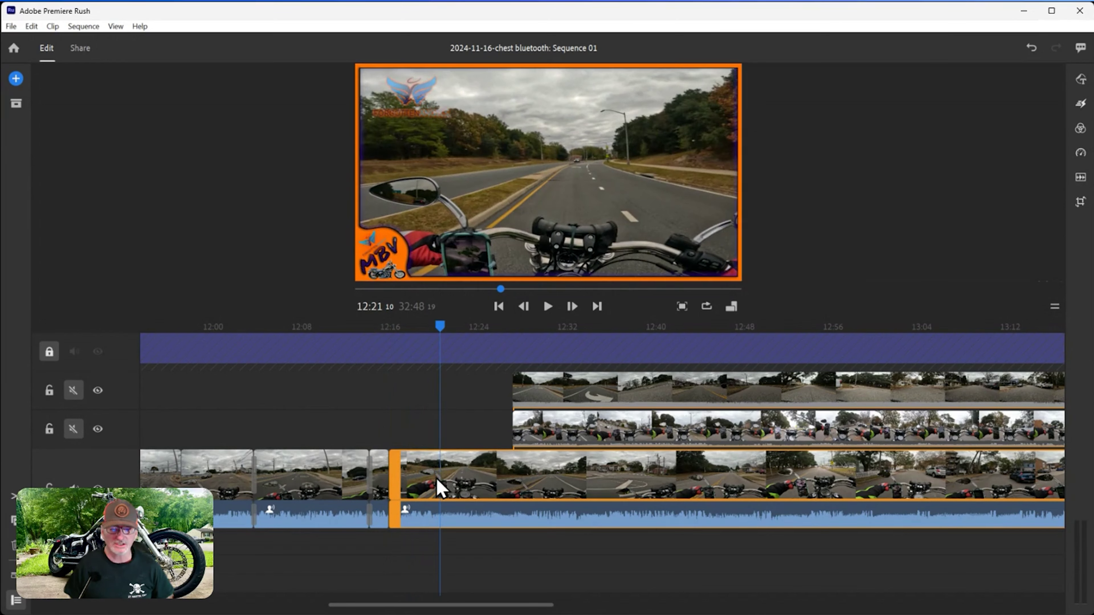
{"action": "key", "text": "s"}
{"action": "left_click", "coordinate": [409, 478]}
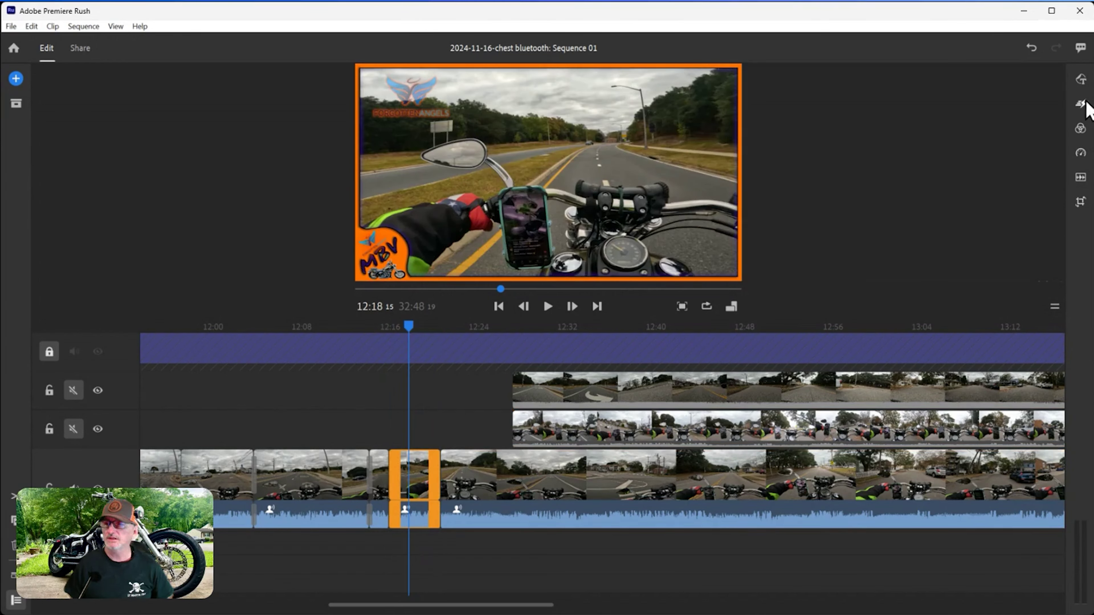
Step: Set the short clip's speed to 480% and play back the sped-up section from about 12:16
{"action": "left_click", "coordinate": [1080, 152]}
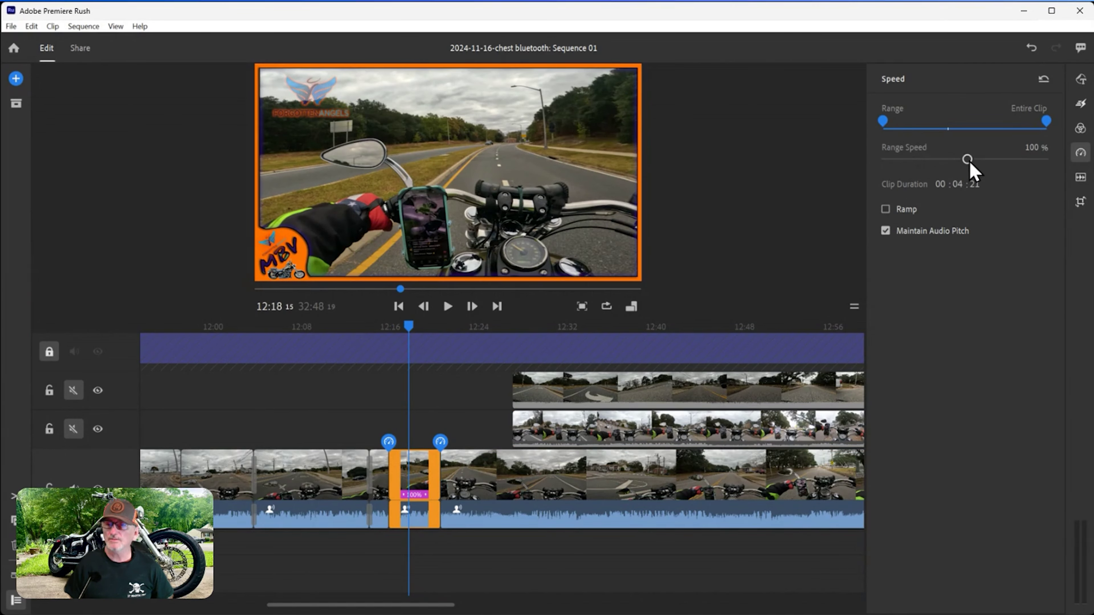
{"action": "left_click_drag", "start_coordinate": [968, 159], "coordinate": [1031, 157]}
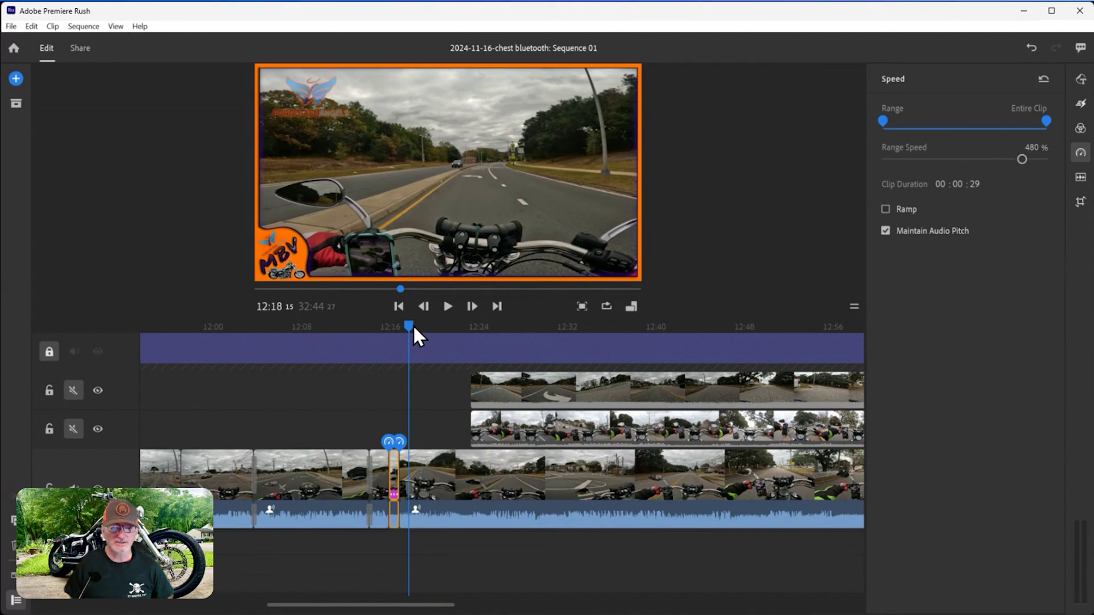
{"action": "left_click_drag", "start_coordinate": [414, 330], "coordinate": [390, 330]}
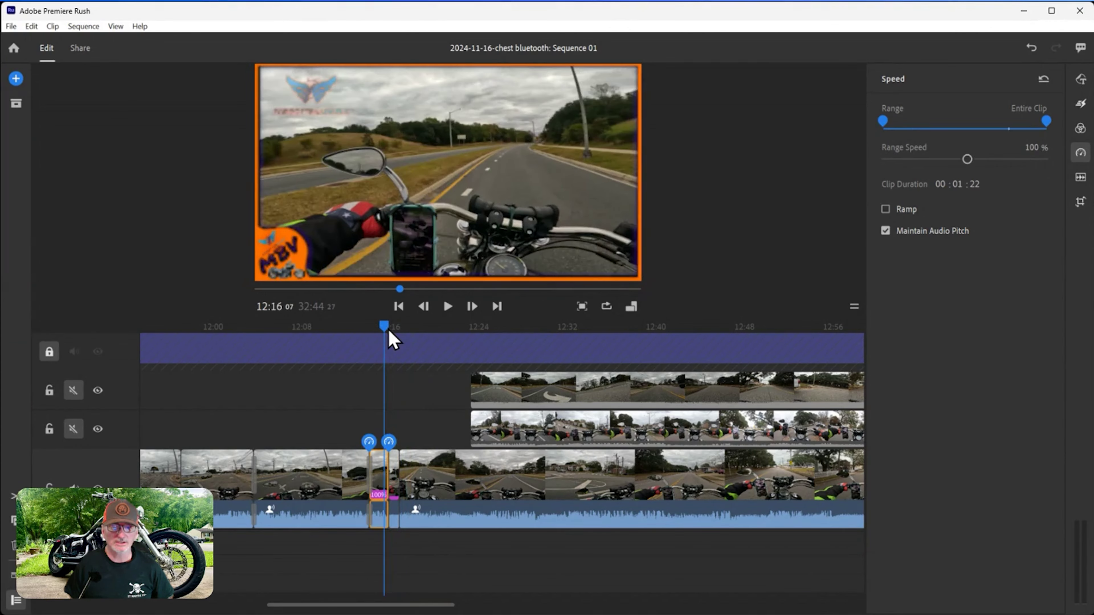
{"action": "key", "text": "space"}
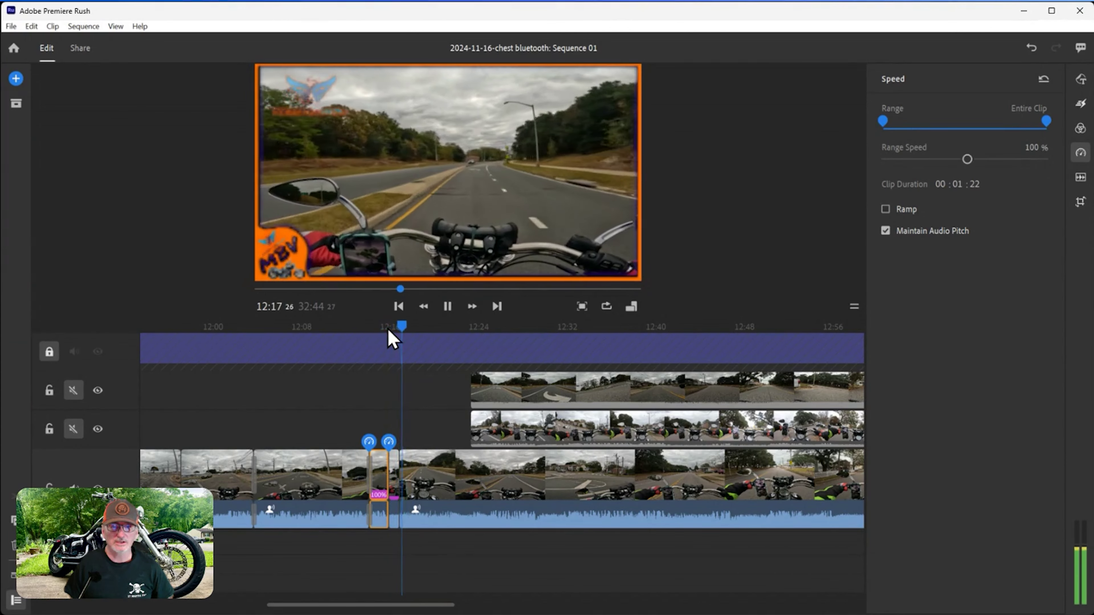
{"action": "left_click", "coordinate": [398, 331]}
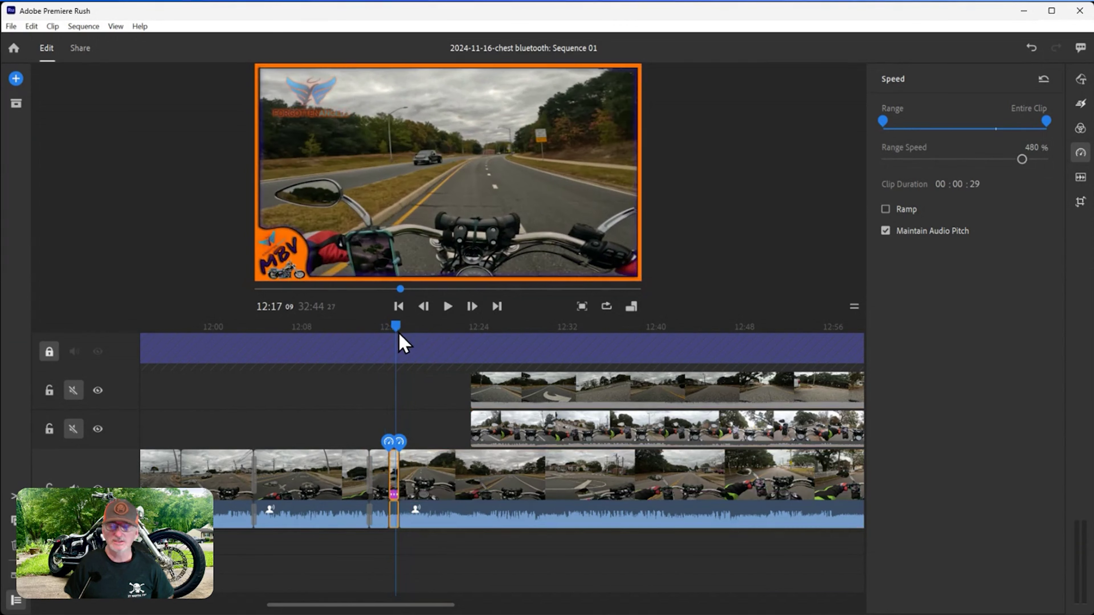
Step: Slow the short clip between the two splits to 21% speed and briefly play it from about 12:20
{"action": "left_click", "coordinate": [911, 159]}
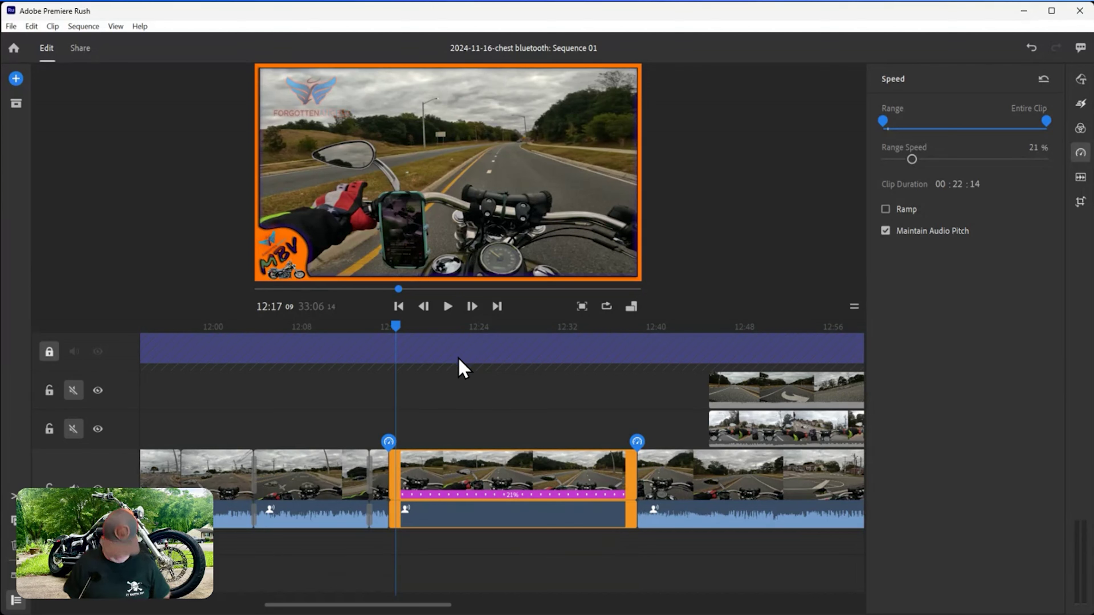
{"action": "left_click_drag", "start_coordinate": [460, 344], "coordinate": [430, 341]}
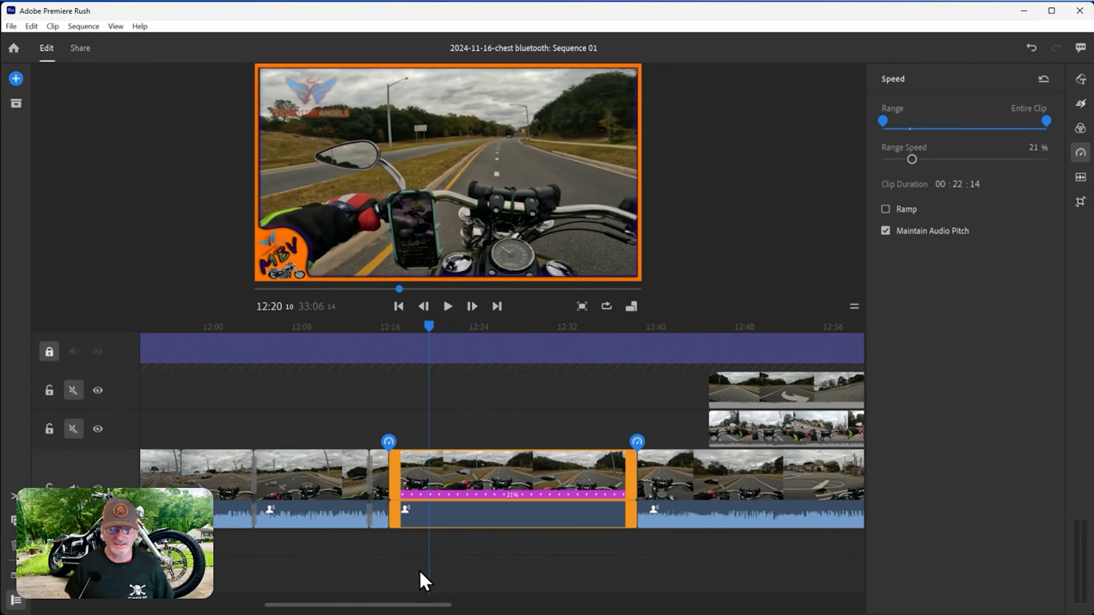
{"action": "key", "text": "space"}
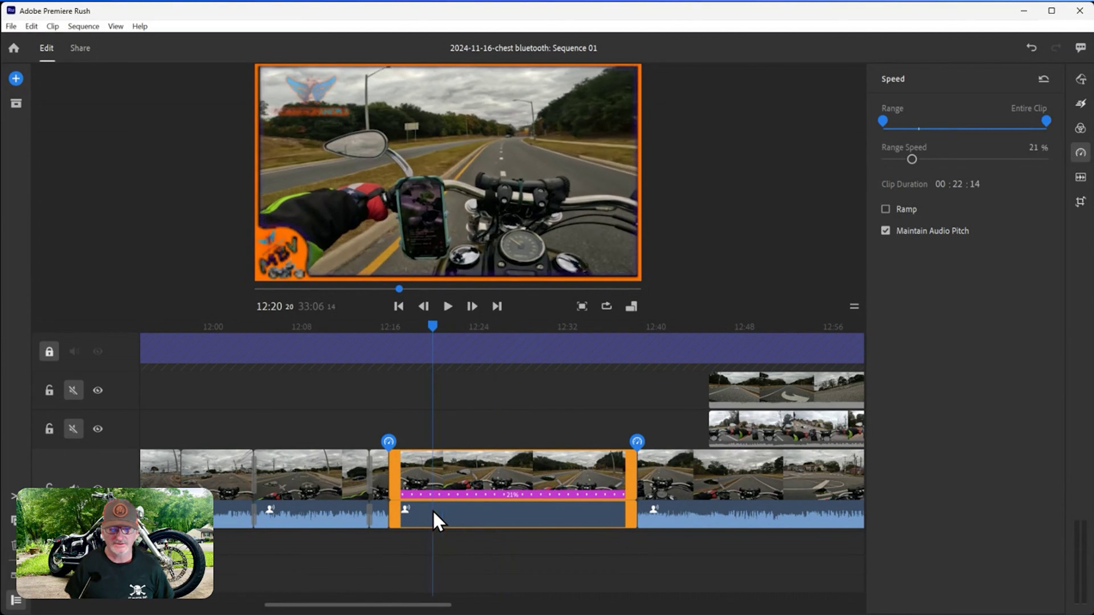
{"action": "key", "text": "space"}
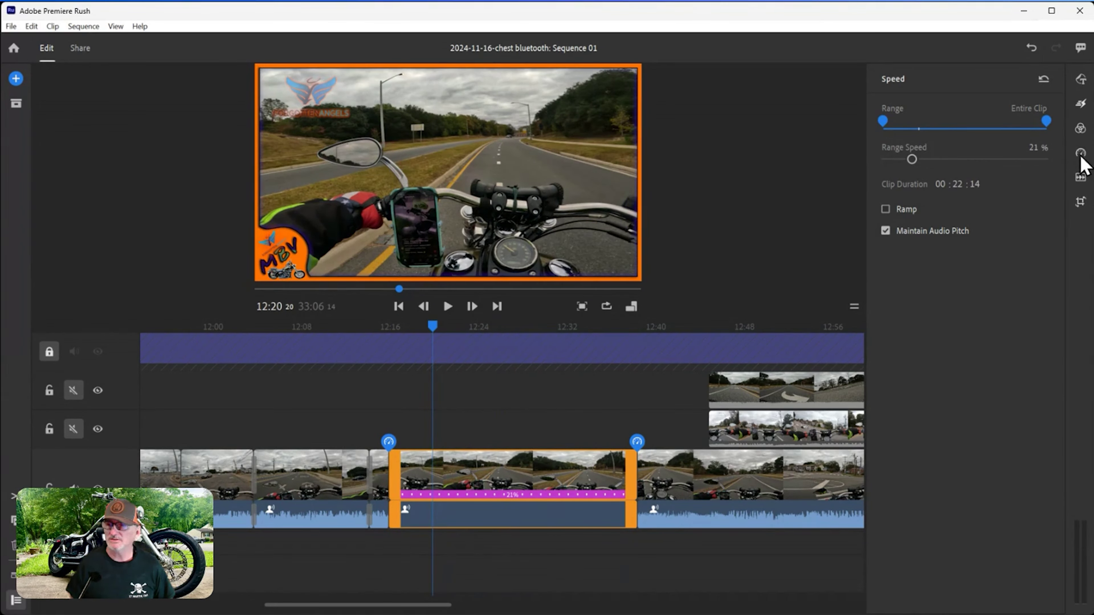
Step: Mute the slow-motion clip's audio and add the Thriller soundtrack at its start, 12:16:22
{"action": "left_click", "coordinate": [1080, 179]}
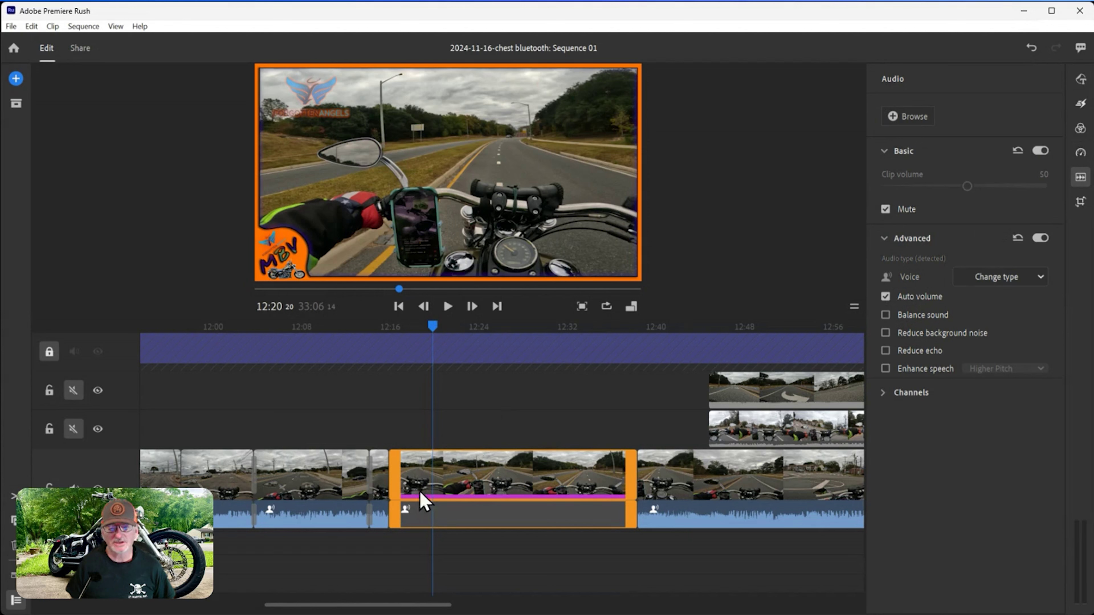
{"action": "left_click_drag", "start_coordinate": [430, 333], "coordinate": [389, 337]}
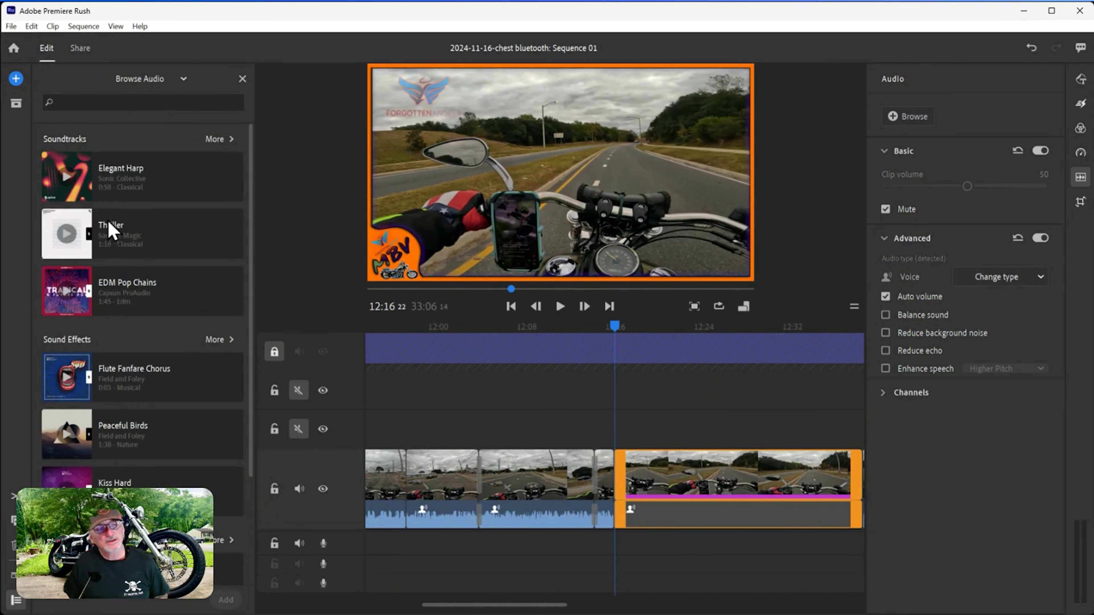
{"action": "left_click", "coordinate": [107, 232]}
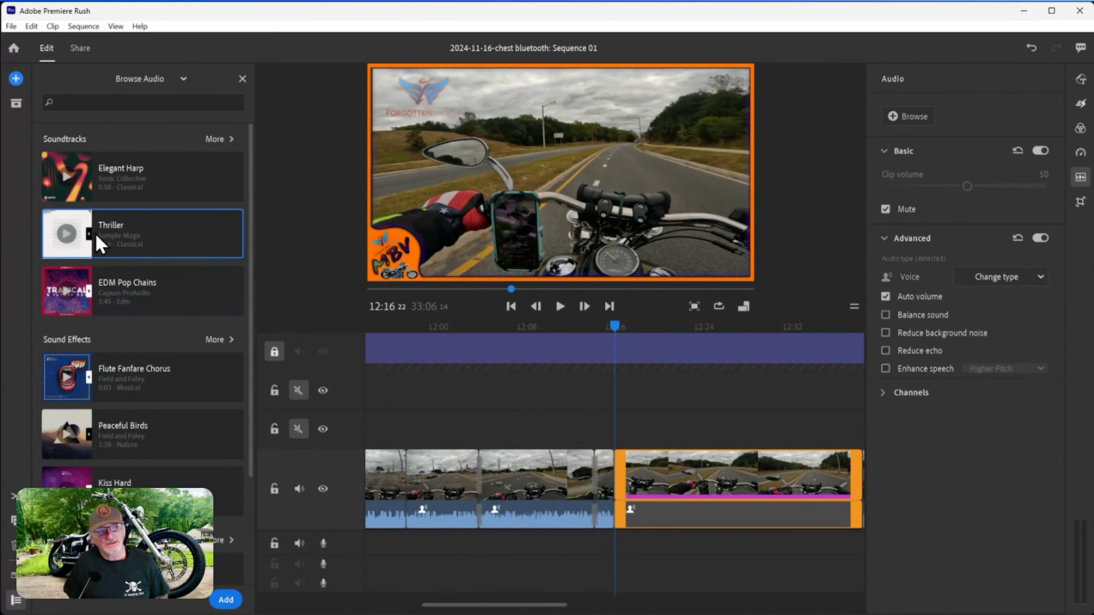
{"action": "left_click", "coordinate": [223, 602]}
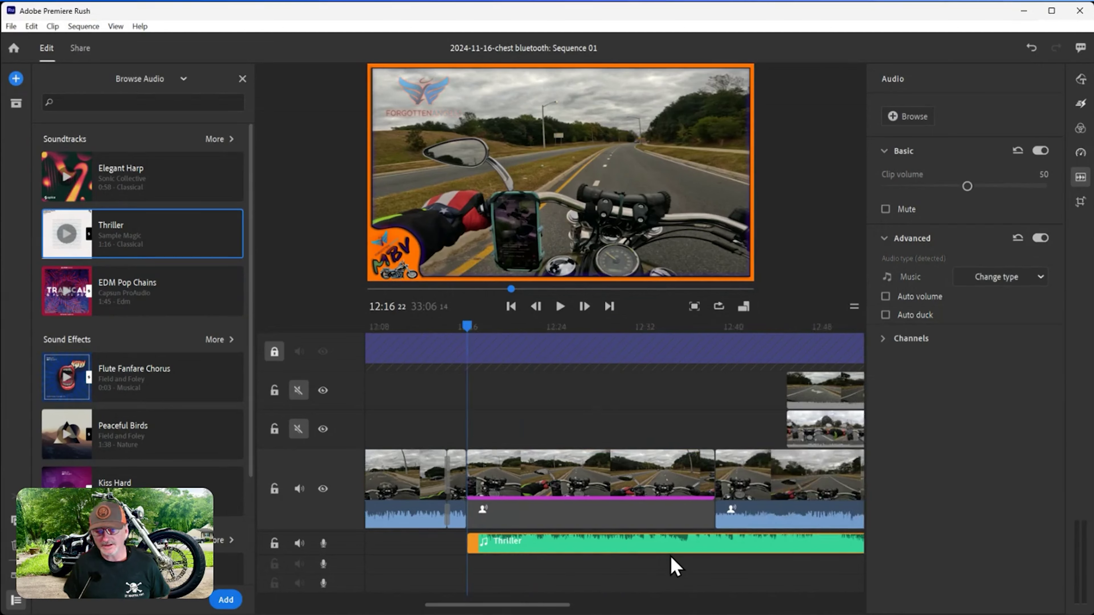
Step: Split the Thriller soundtrack at 12:39:05, where the slow-motion clip ends, and delete the part after the split
{"action": "left_click", "coordinate": [644, 551]}
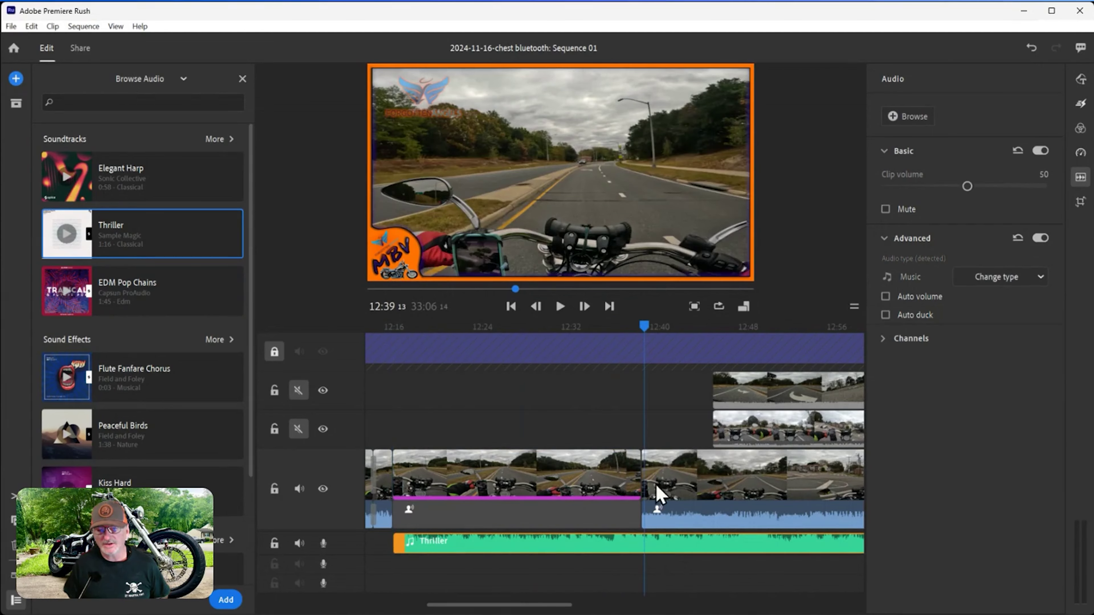
{"action": "left_click_drag", "start_coordinate": [645, 327], "coordinate": [645, 337]}
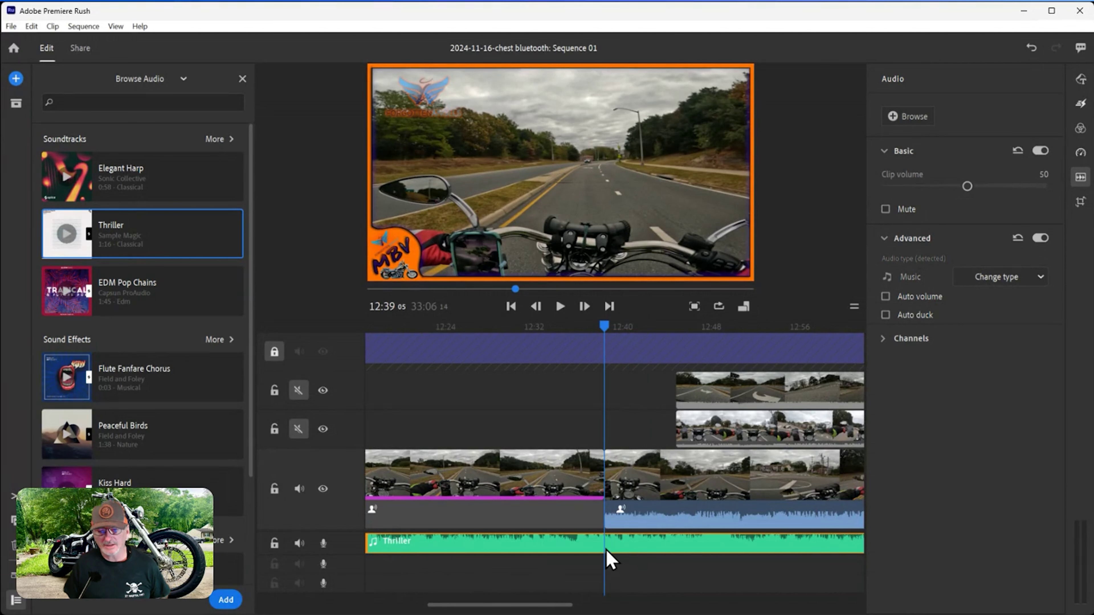
{"action": "key", "text": "ctrl+k"}
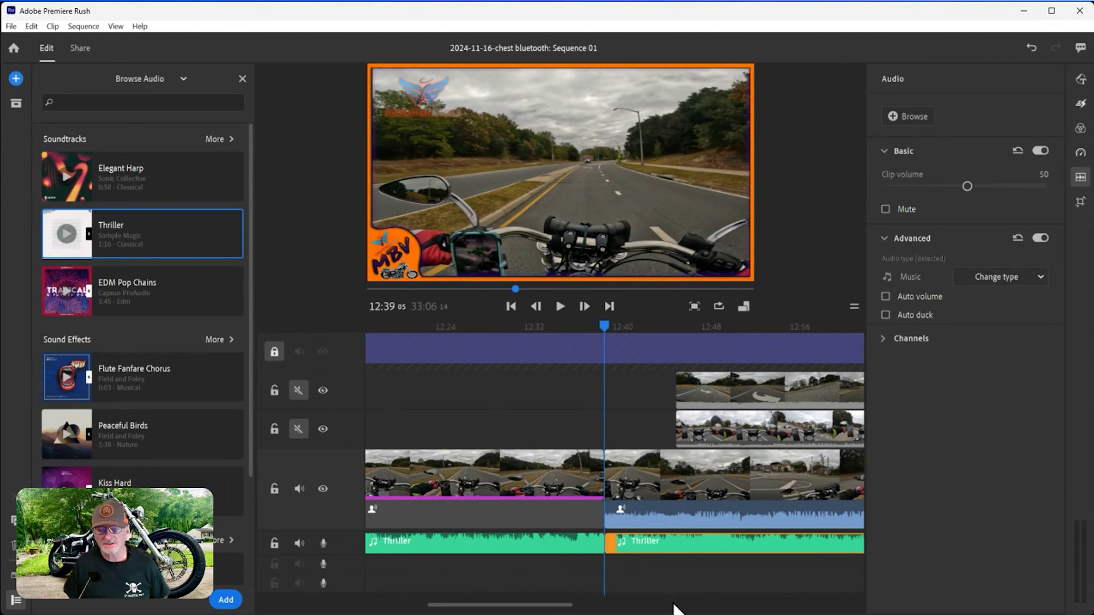
{"action": "key", "text": "Delete"}
Step: Turn on Auto volume for the trimmed Thriller soundtrack and play back the slow-motion section from about 12:15
{"action": "left_click", "coordinate": [507, 544]}
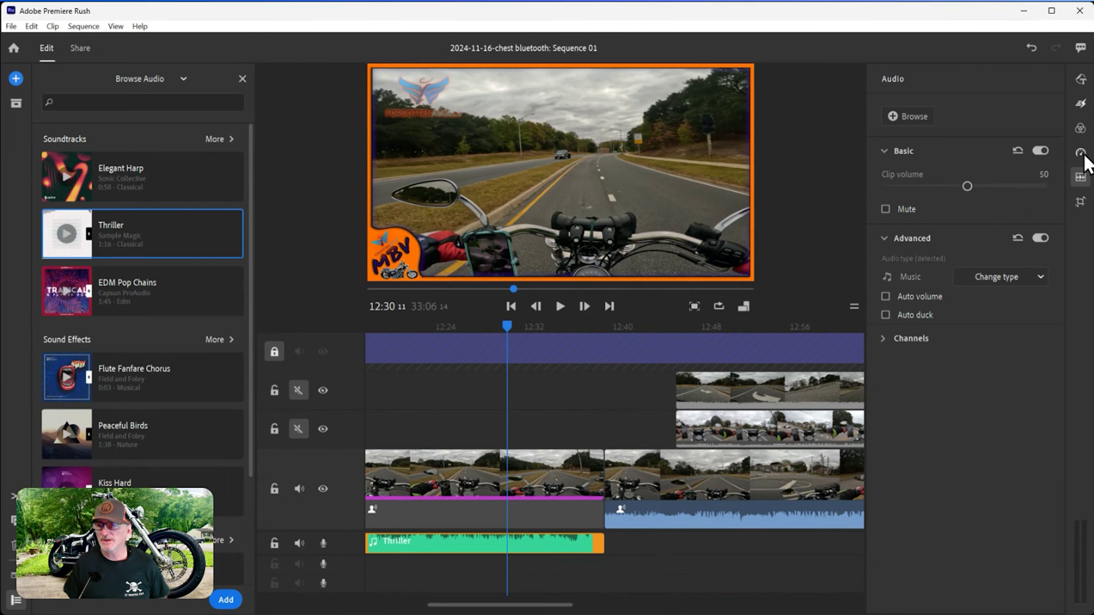
{"action": "left_click", "coordinate": [1081, 154]}
{"action": "left_click", "coordinate": [1081, 178]}
{"action": "scroll", "coordinate": [630, 513], "scroll_direction": "left", "scroll_amount": 5}
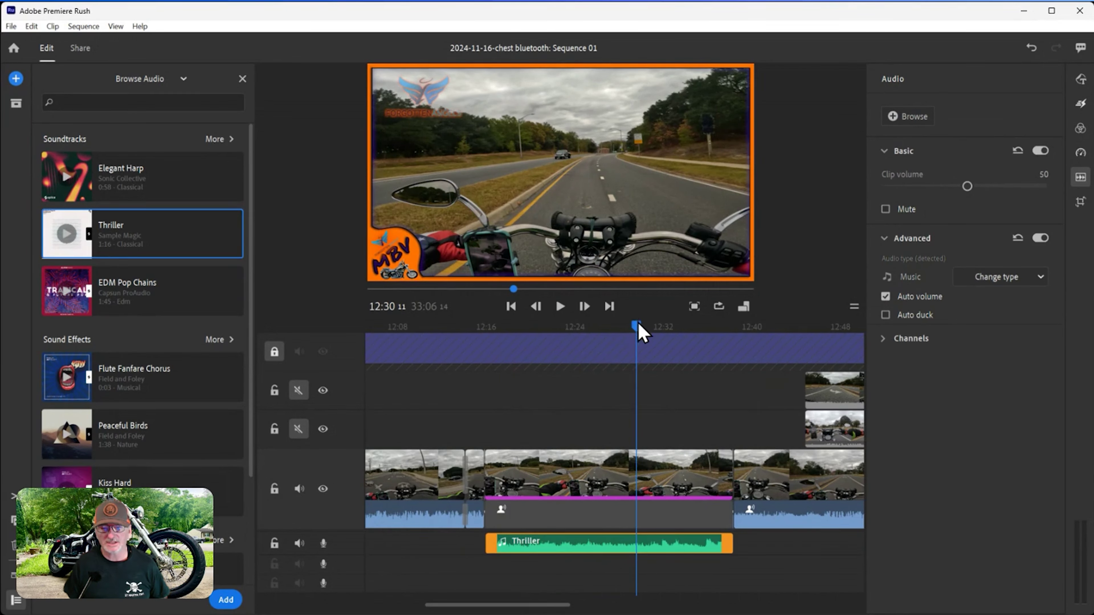
{"action": "left_click_drag", "start_coordinate": [639, 330], "coordinate": [469, 337]}
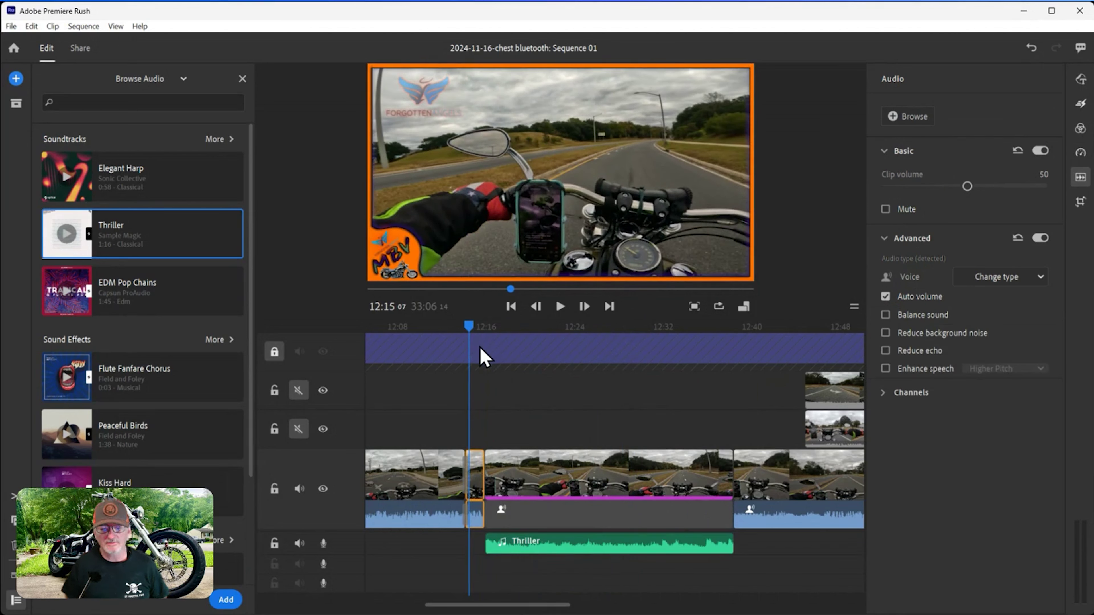
{"action": "key", "text": "space"}
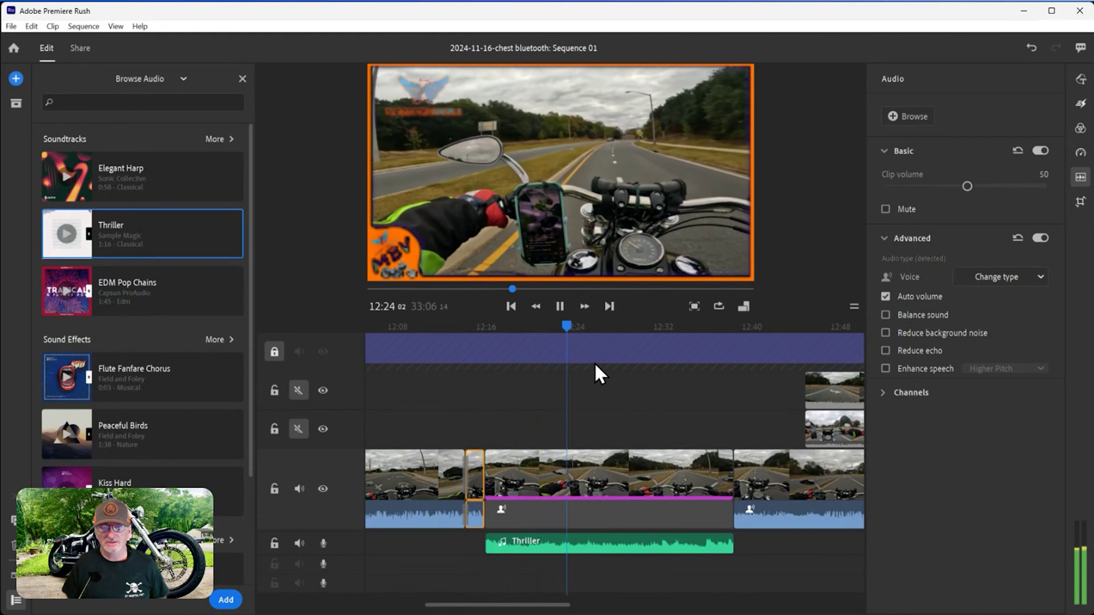
Step: Split the slow-motion clip at 12:25:07 and again at 12:22:29
{"action": "left_click", "coordinate": [583, 502]}
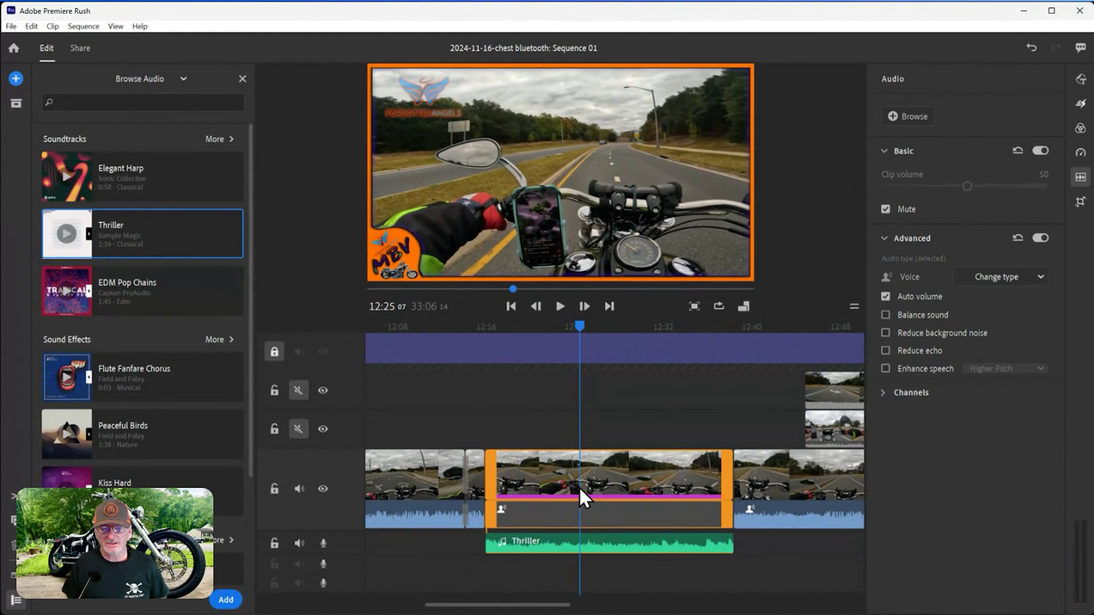
{"action": "key", "text": "ctrl+k"}
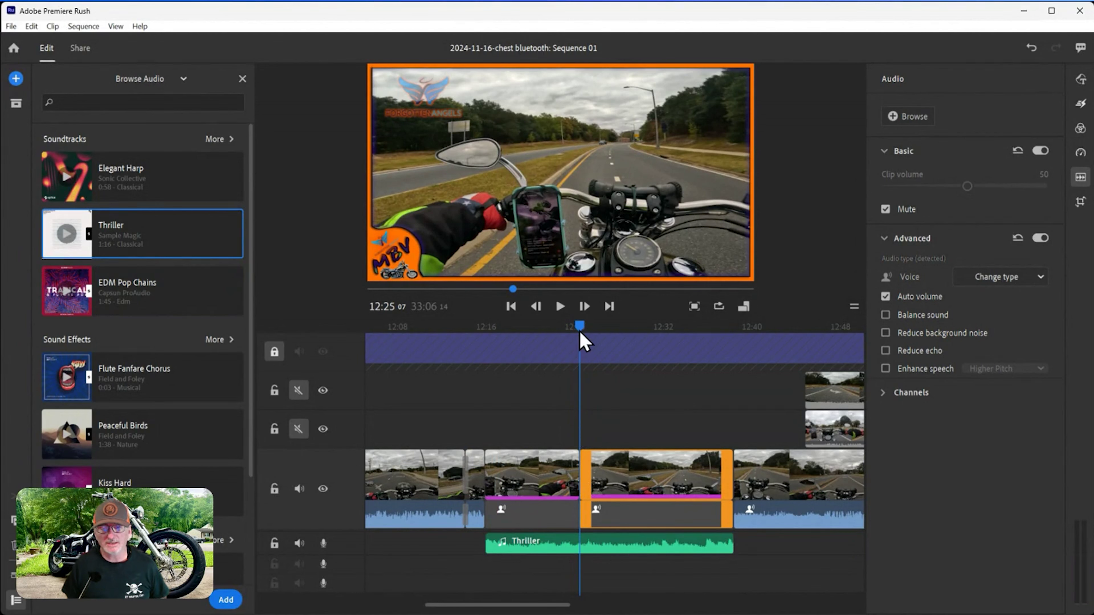
{"action": "left_click_drag", "start_coordinate": [580, 331], "coordinate": [555, 330]}
{"action": "left_click", "coordinate": [551, 452]}
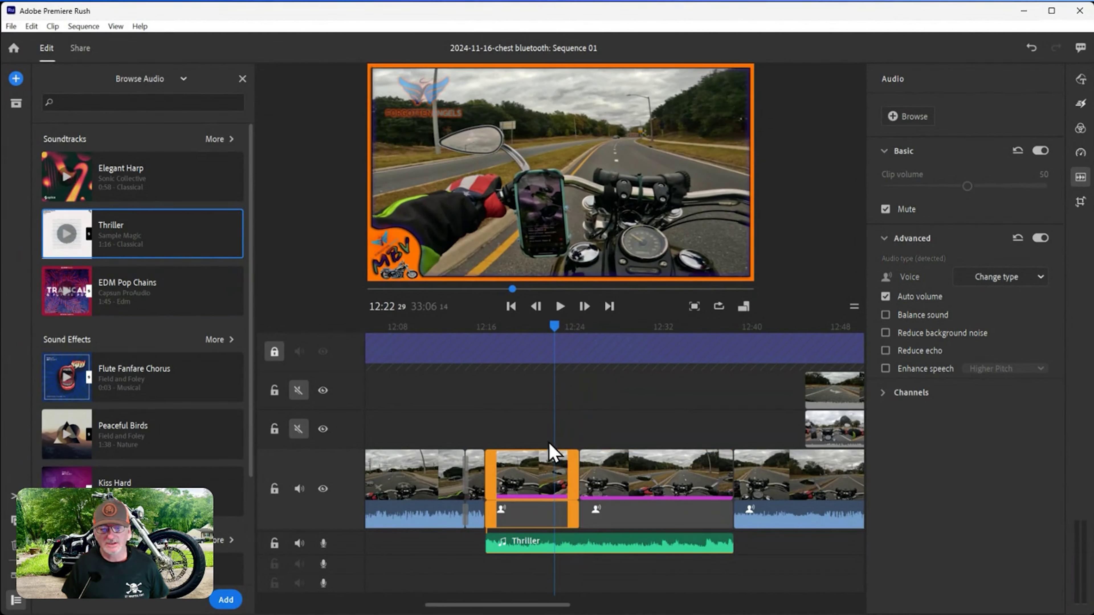
{"action": "key", "text": "s"}
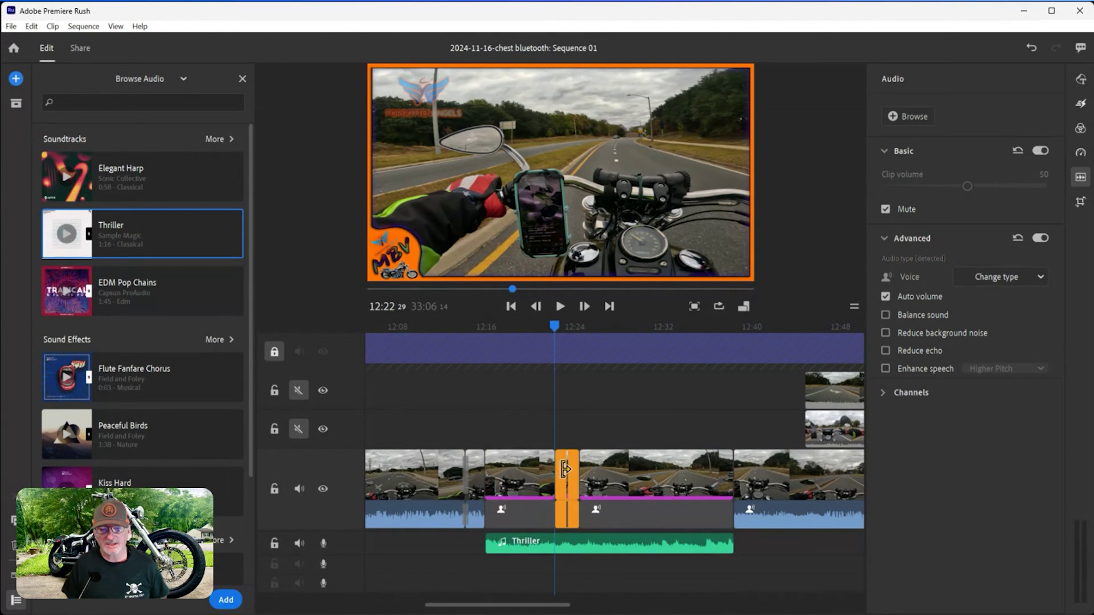
Step: Enlarge the short segment between the splits, shift its frame onto the rider's gloved hand, and play back the close-up
{"action": "left_click", "coordinate": [601, 203]}
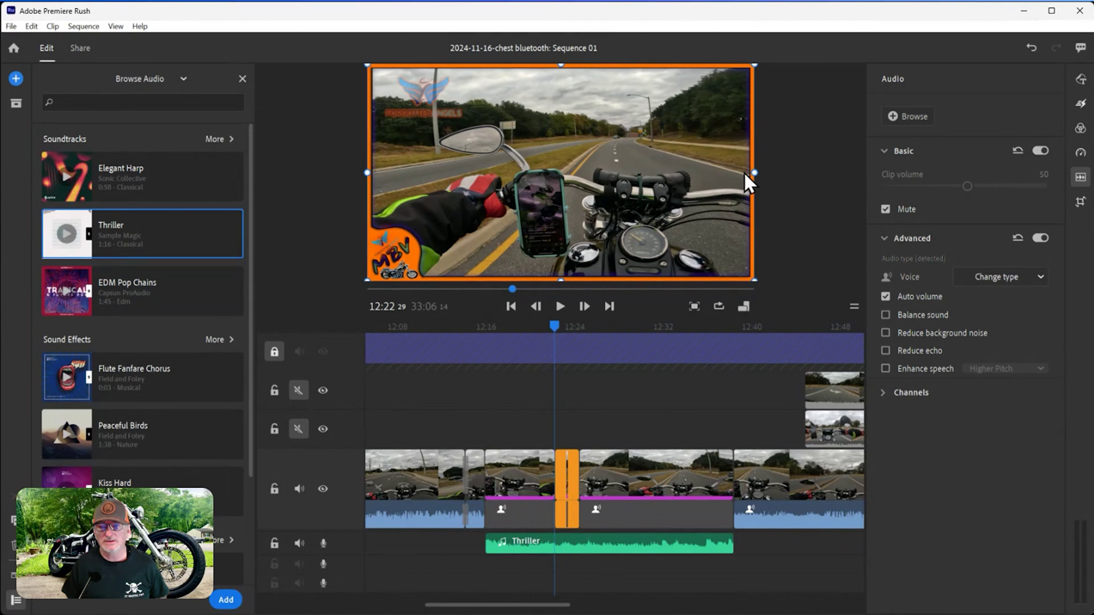
{"action": "left_click_drag", "start_coordinate": [793, 181], "coordinate": [926, 182]}
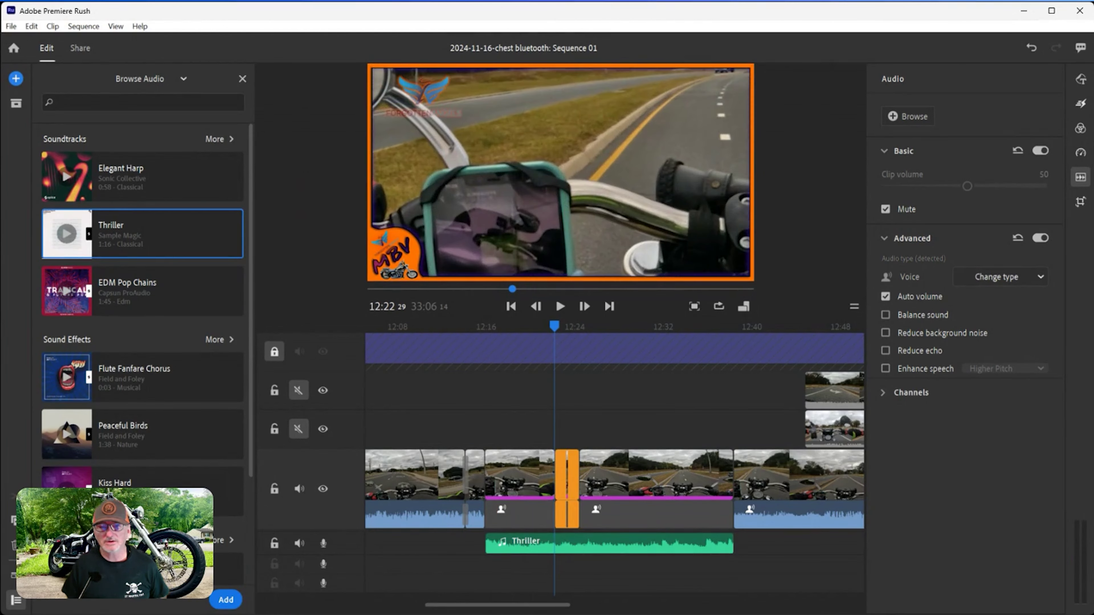
{"action": "left_click_drag", "start_coordinate": [628, 165], "coordinate": [831, 122]}
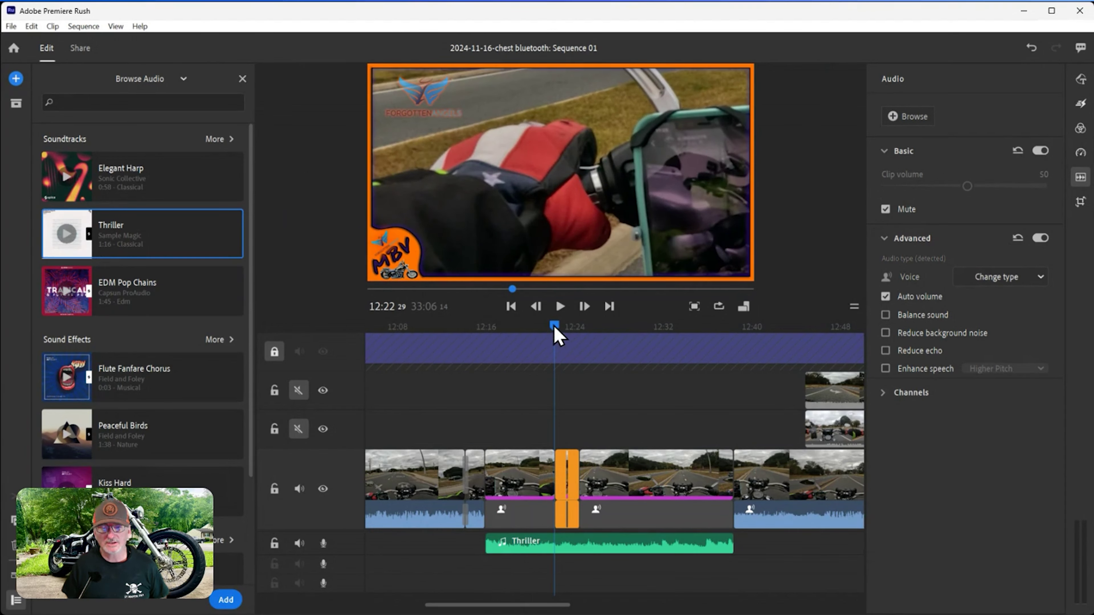
{"action": "left_click_drag", "start_coordinate": [555, 336], "coordinate": [551, 334]}
{"action": "key", "text": "space"}
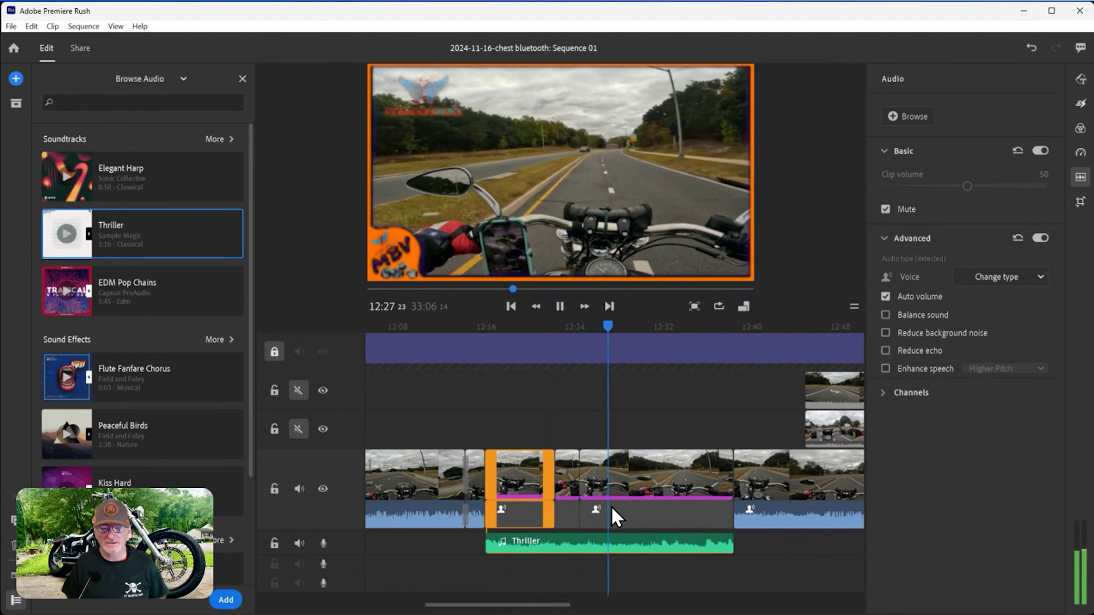
{"action": "left_click", "coordinate": [651, 507]}
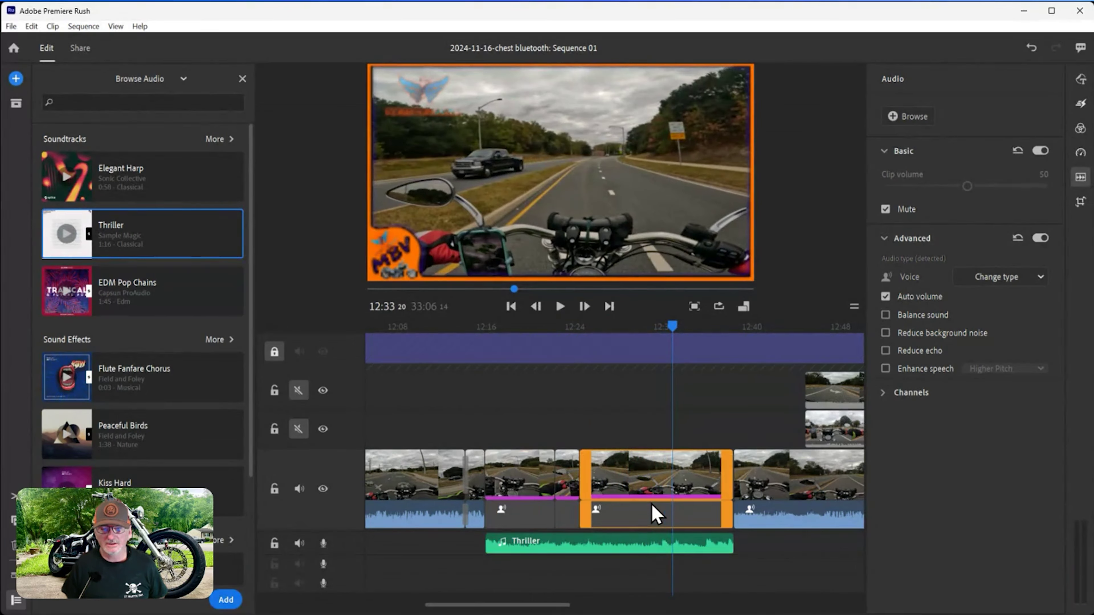
Step: Close the audio browser and replay the slow-motion footage from about 12:26
{"action": "left_click", "coordinate": [242, 78]}
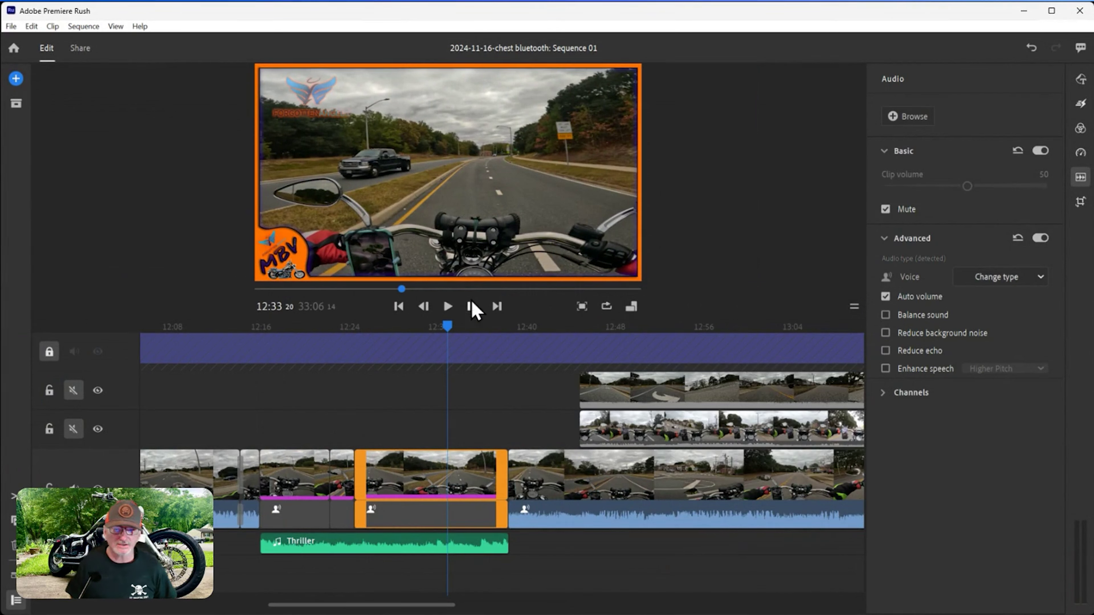
{"action": "left_click_drag", "start_coordinate": [449, 328], "coordinate": [371, 321]}
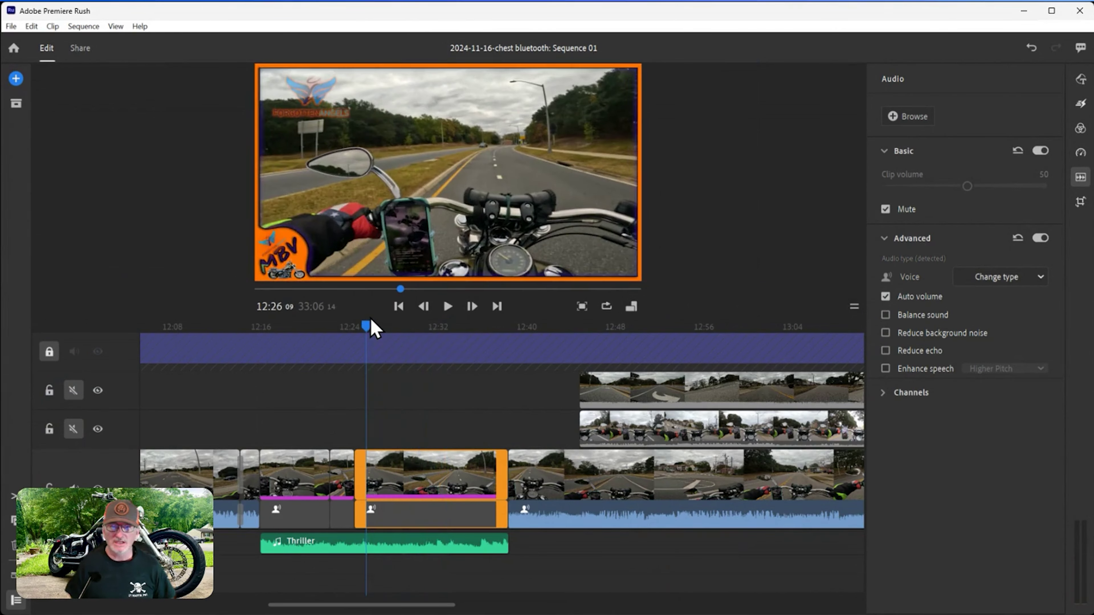
{"action": "key", "text": "space"}
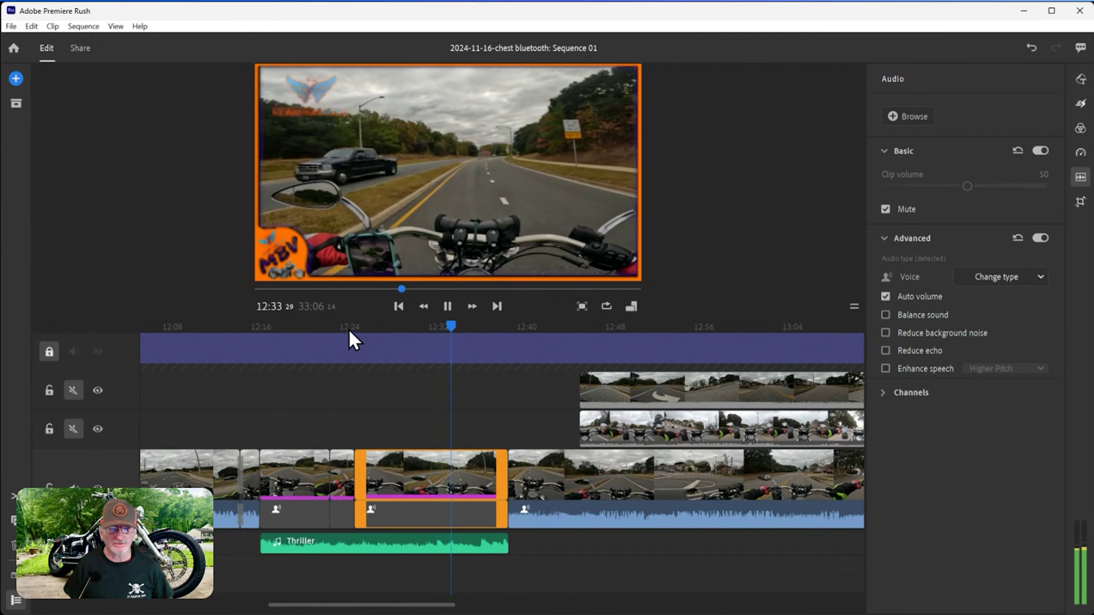
Step: Undo the close-up framing and both splits inside the slow-motion clip
{"action": "left_click_drag", "start_coordinate": [456, 330], "coordinate": [297, 336]}
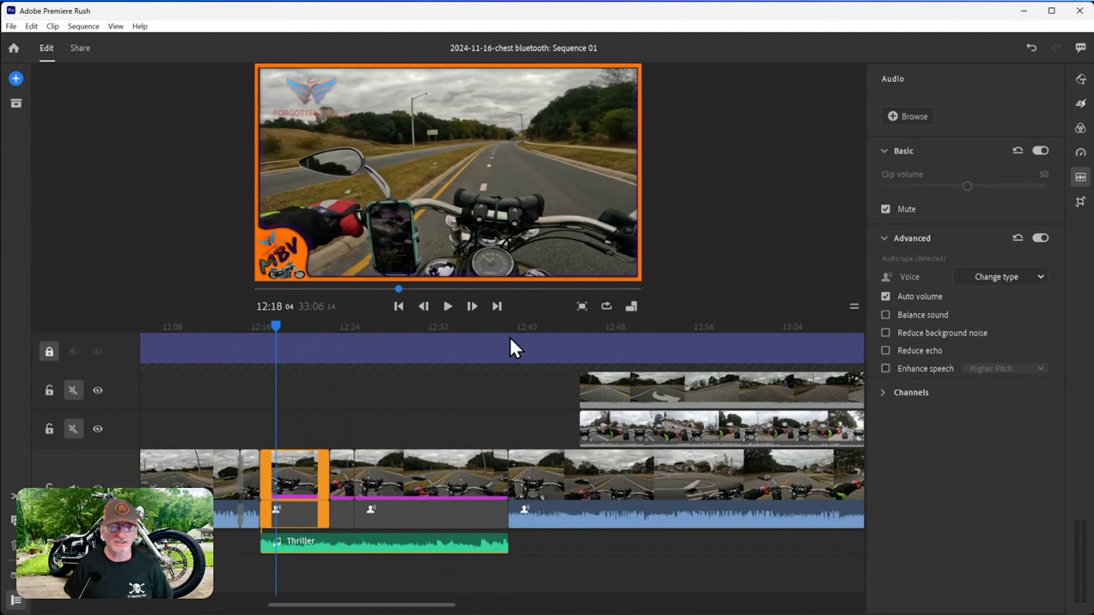
{"action": "left_click", "coordinate": [1031, 50]}
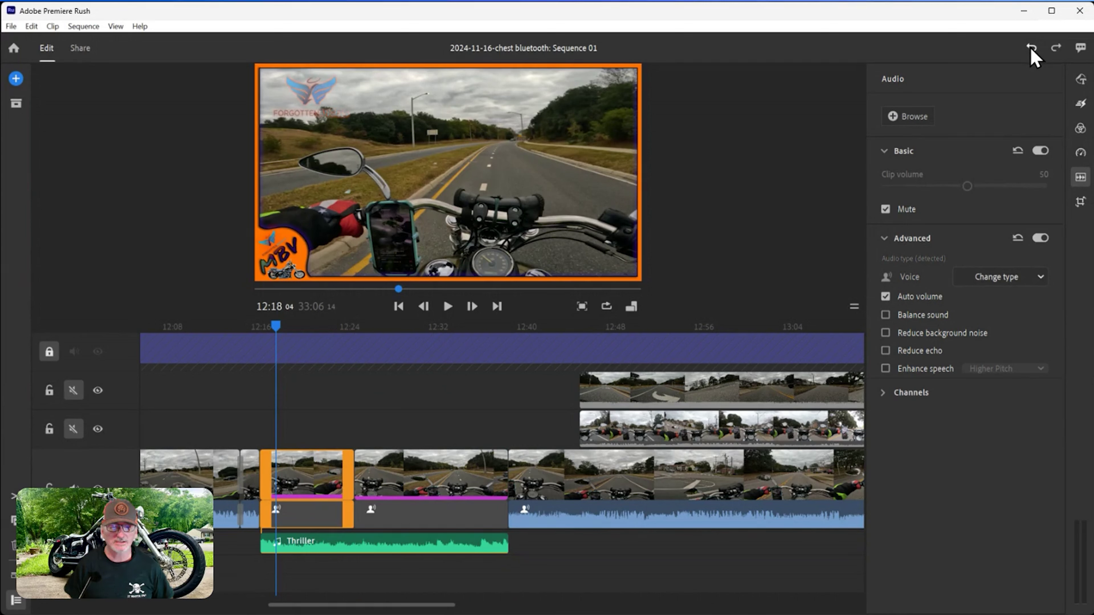
{"action": "left_click", "coordinate": [1031, 50]}
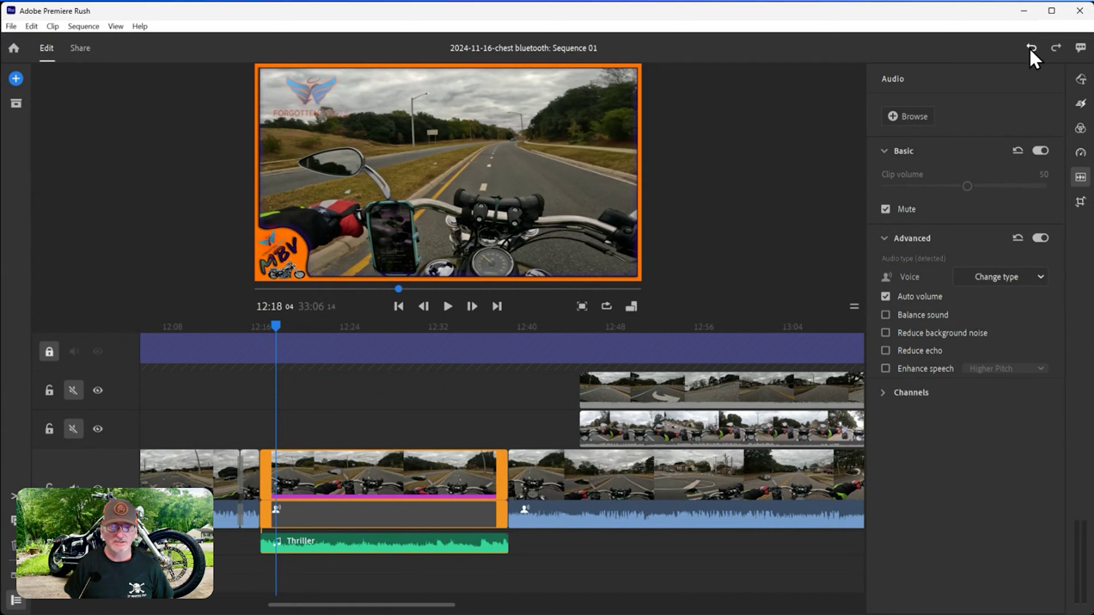
Step: Undo the soundtrack's trimming, its split and its placement beneath the slow-motion clip
{"action": "left_click", "coordinate": [1031, 49]}
{"action": "left_click", "coordinate": [1031, 50]}
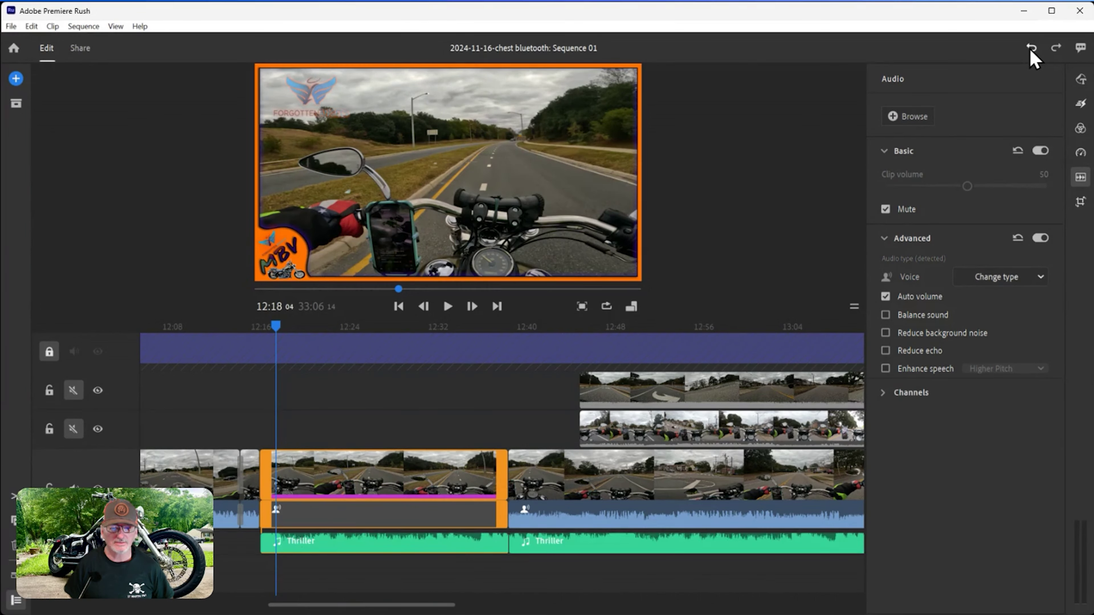
{"action": "left_click", "coordinate": [1032, 50]}
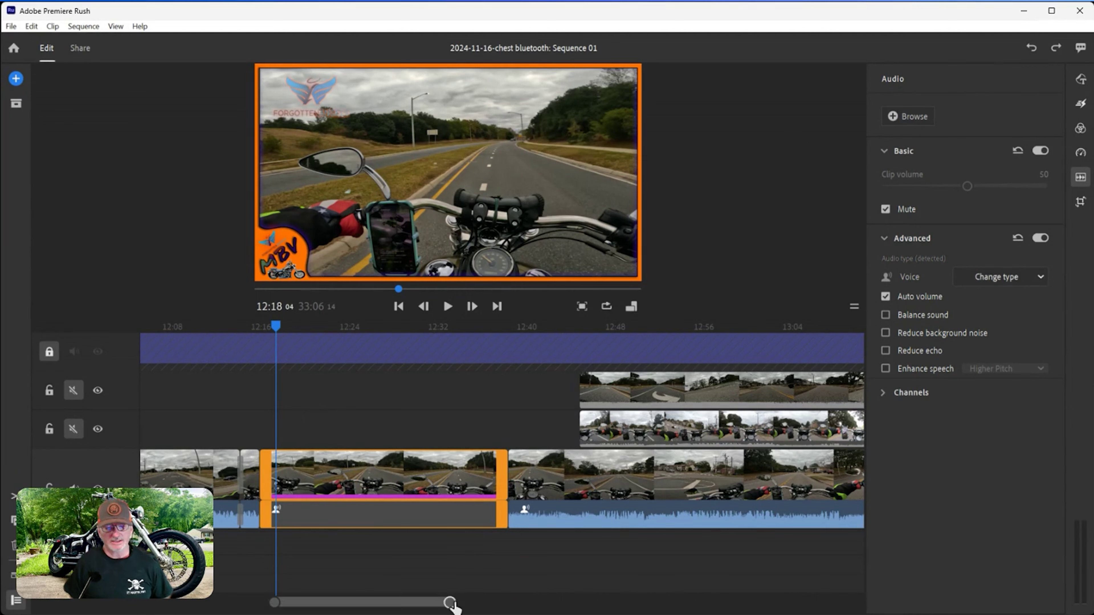
Step: Reset the slow-motion clip's speed to 100%
{"action": "left_click_drag", "start_coordinate": [449, 601], "coordinate": [554, 605]}
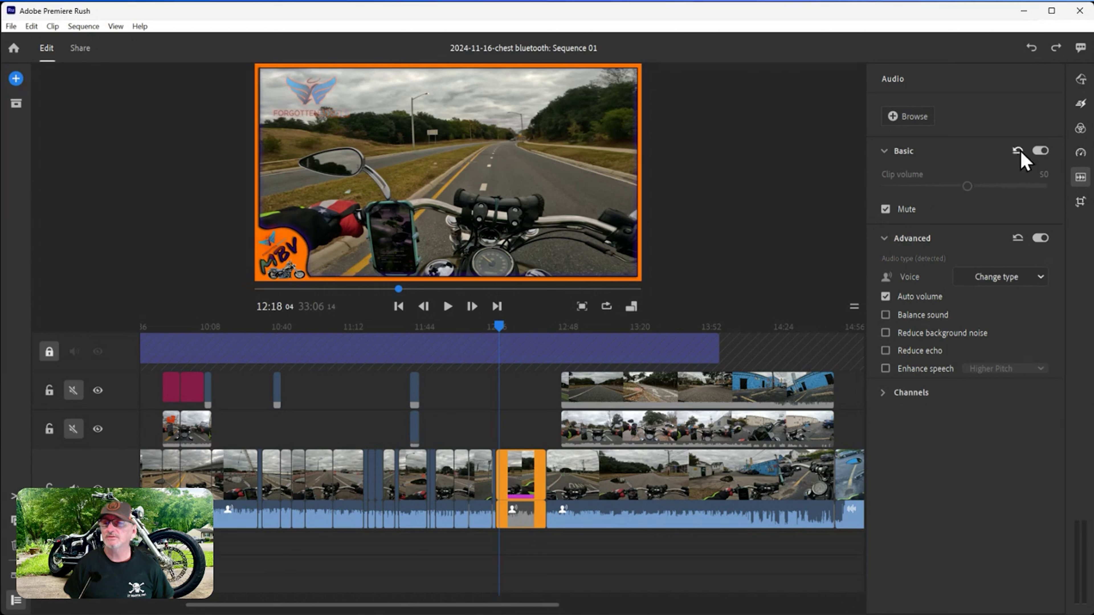
{"action": "left_click", "coordinate": [1080, 153]}
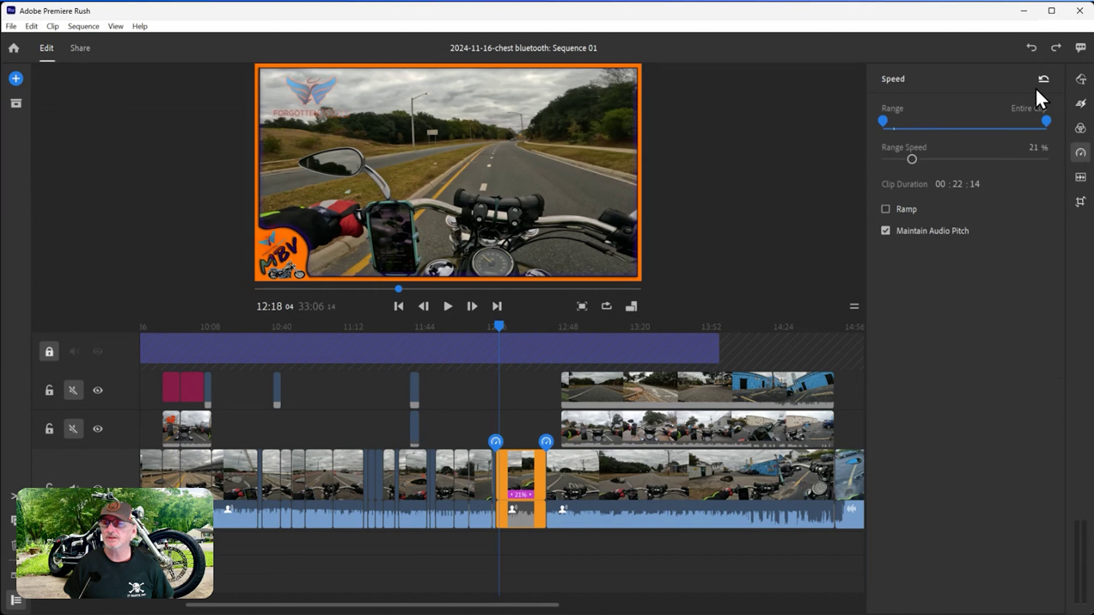
{"action": "left_click", "coordinate": [1043, 80]}
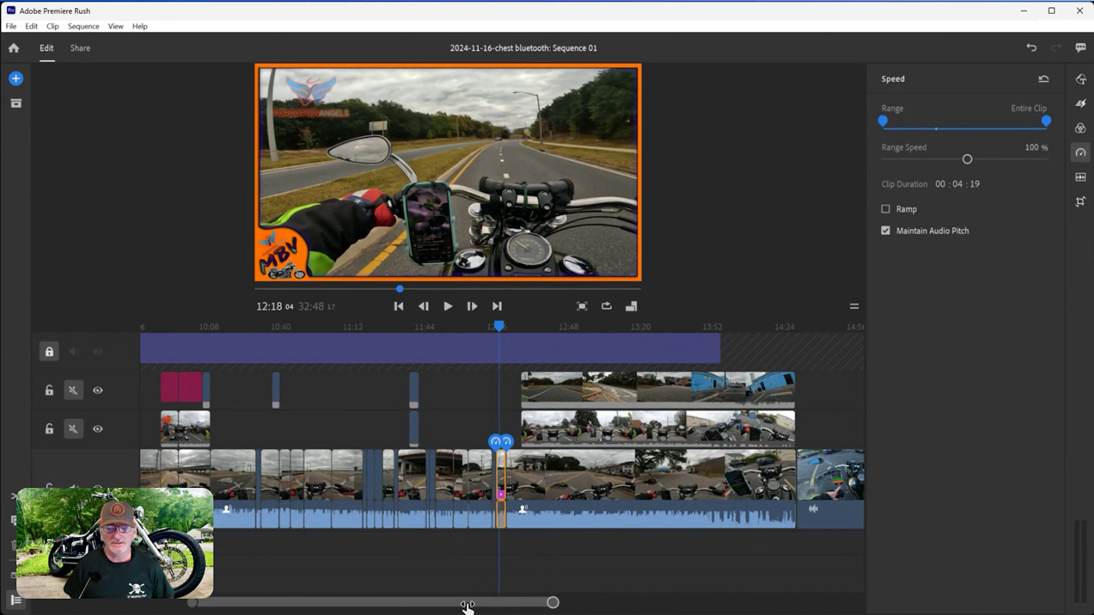
{"action": "scroll", "coordinate": [467, 603], "scroll_direction": "up", "scroll_amount": 3}
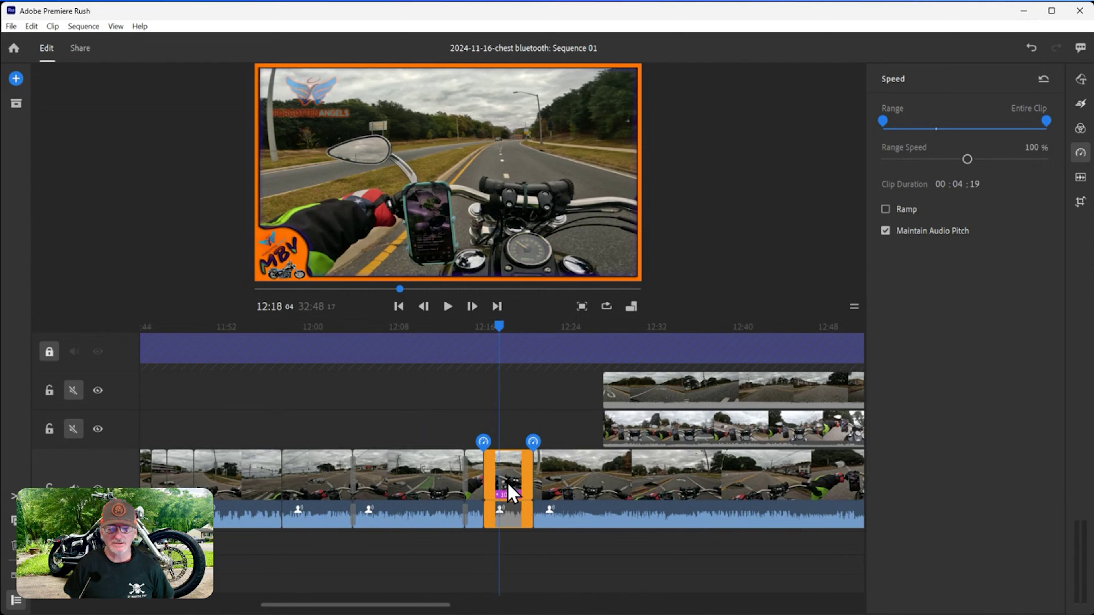
Step: Duplicate the selected clip and place the copy on the track directly above, aligned with the original at 12:16:22
{"action": "key", "text": "ctrl+d"}
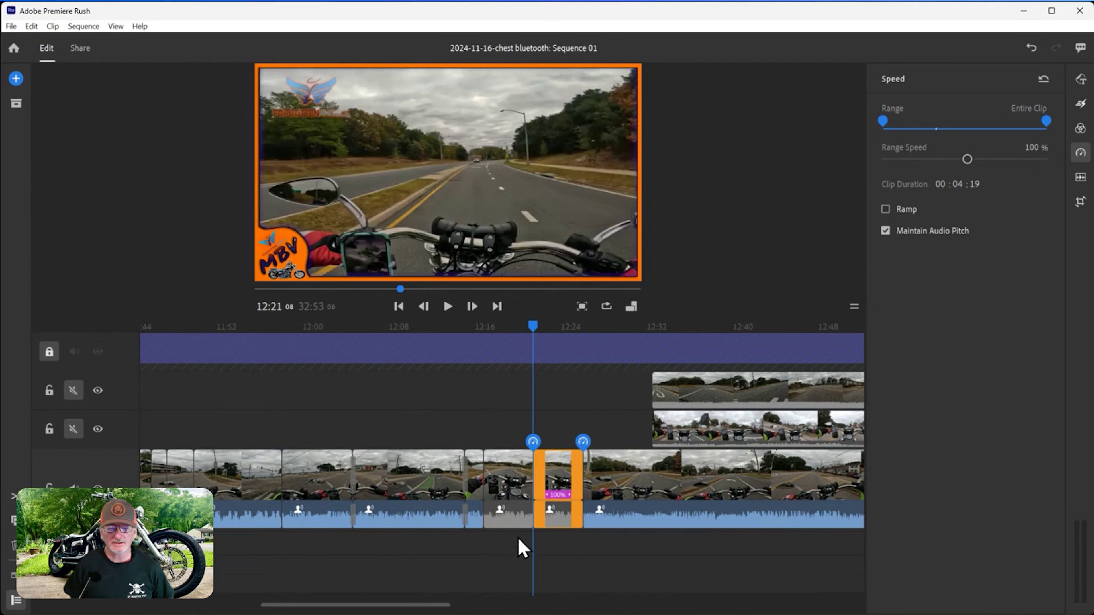
{"action": "left_click_drag", "start_coordinate": [551, 448], "coordinate": [514, 441]}
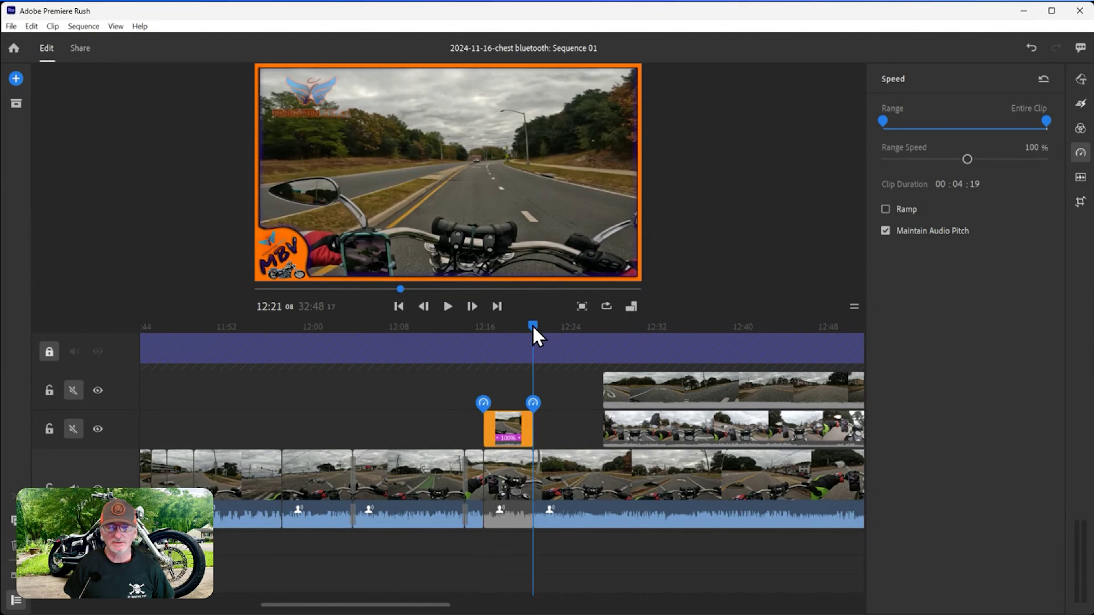
{"action": "left_click_drag", "start_coordinate": [533, 329], "coordinate": [485, 335]}
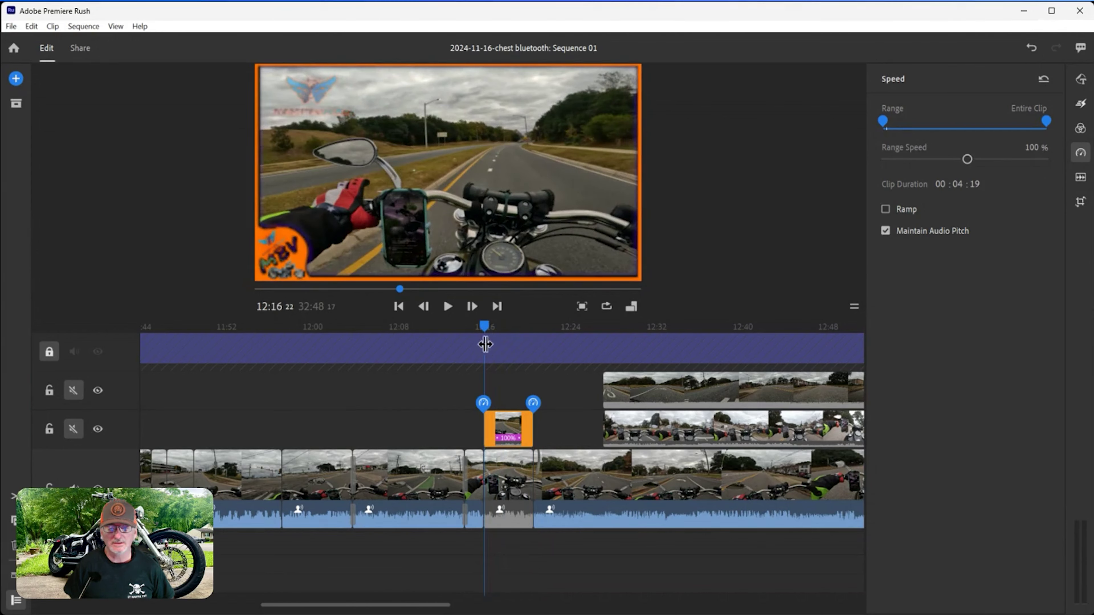
Step: Unmute the original clip on the main track and play back from just before 12:16:22
{"action": "left_click_drag", "start_coordinate": [493, 431], "coordinate": [495, 491]}
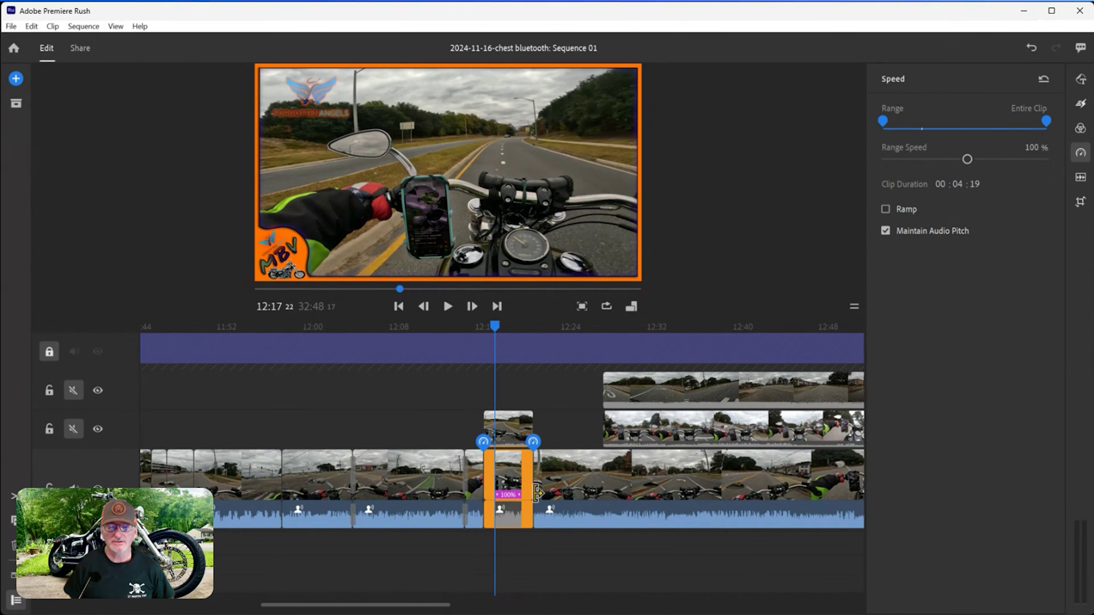
{"action": "left_click", "coordinate": [1081, 177]}
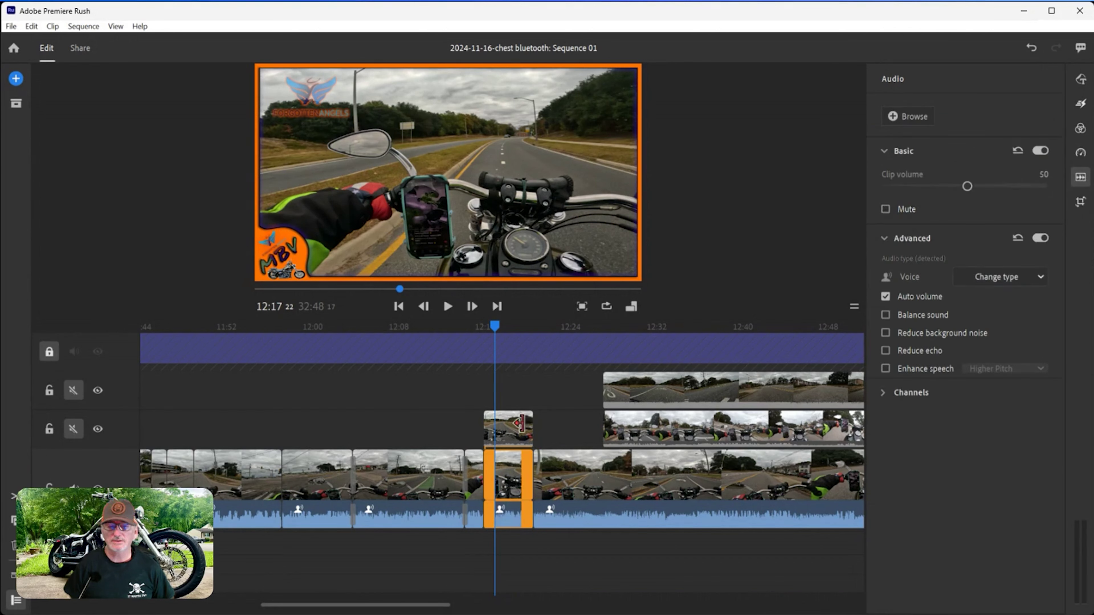
{"action": "left_click_drag", "start_coordinate": [494, 328], "coordinate": [478, 332]}
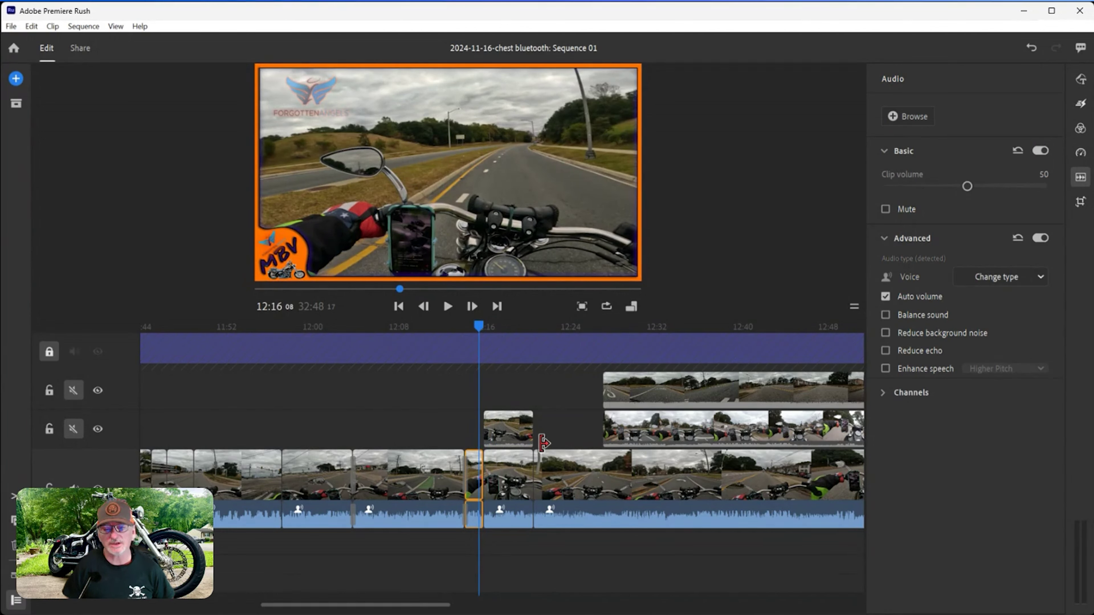
{"action": "key", "text": "space"}
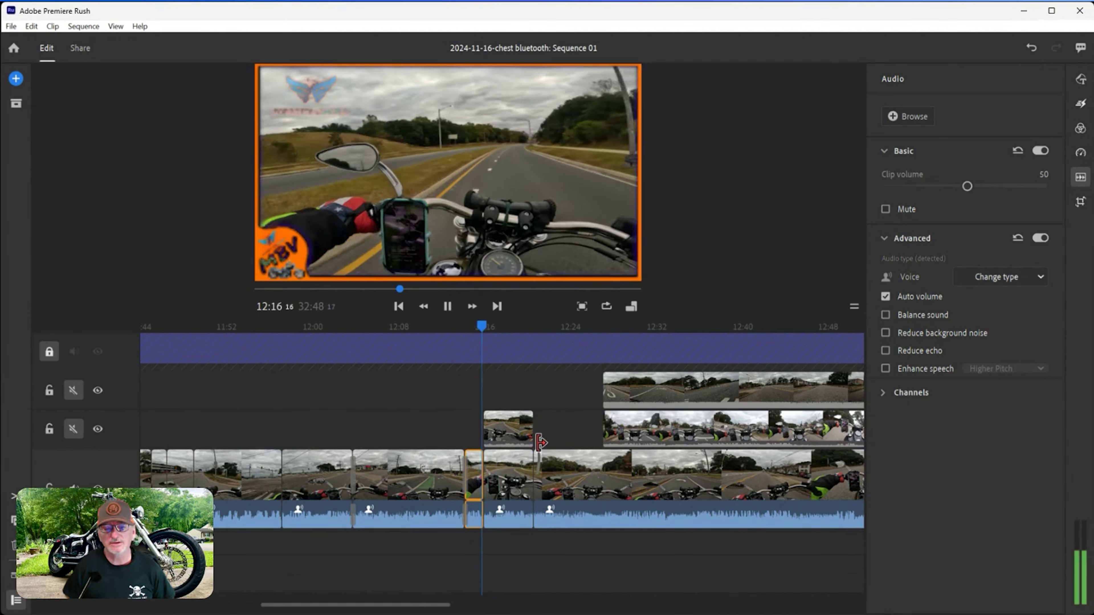
Step: Slow the overlaid copy's range speed to 41% and play it over the normal-speed original
{"action": "left_click", "coordinate": [501, 423]}
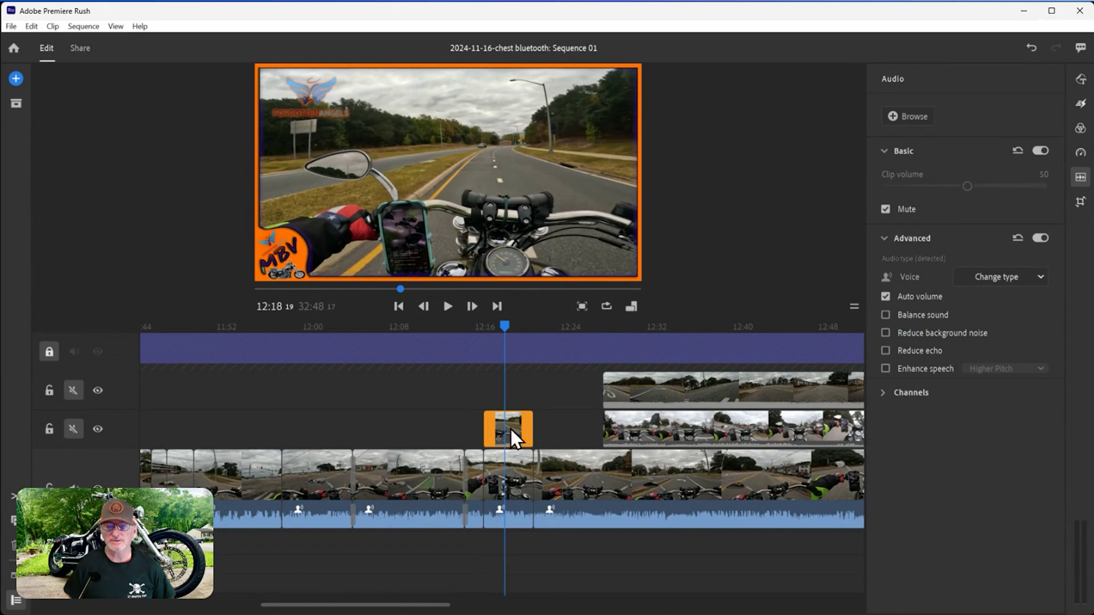
{"action": "left_click", "coordinate": [1083, 152]}
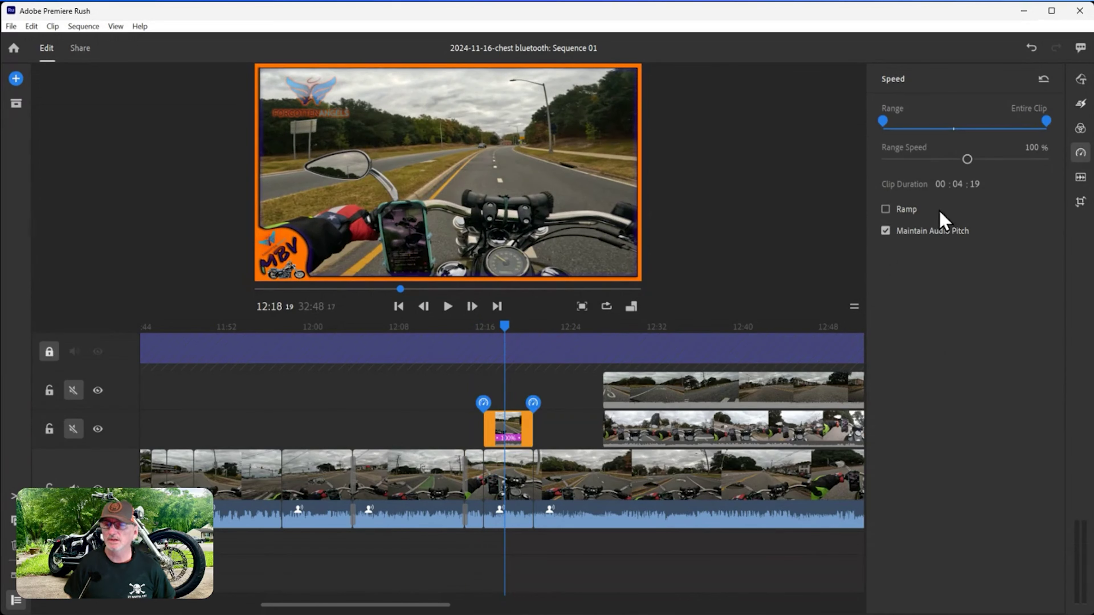
{"action": "left_click_drag", "start_coordinate": [983, 161], "coordinate": [935, 159]}
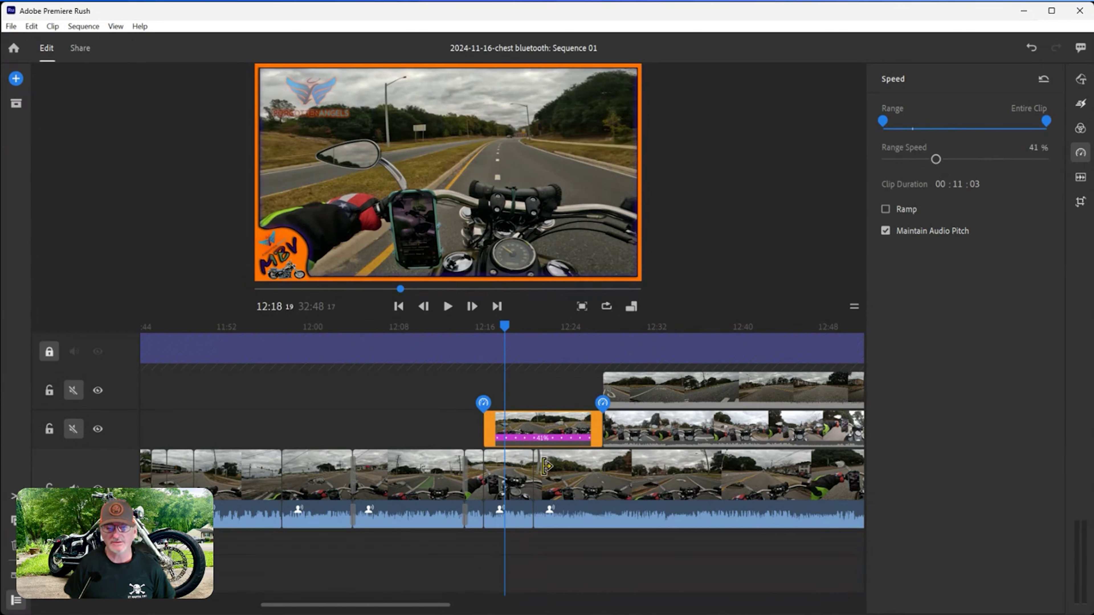
{"action": "key", "text": "space"}
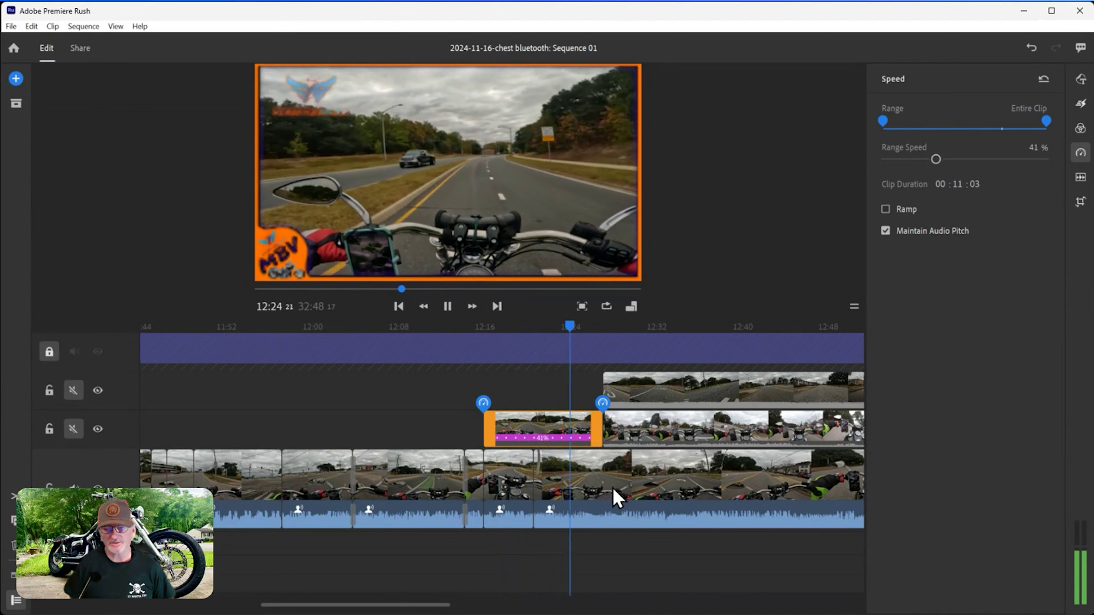
Step: Shift the start of both long overlay clips to about 12:32, leaving a gap after the slow-motion copy
{"action": "left_click", "coordinate": [613, 422]}
{"action": "left_click_drag", "start_coordinate": [613, 420], "coordinate": [660, 420]}
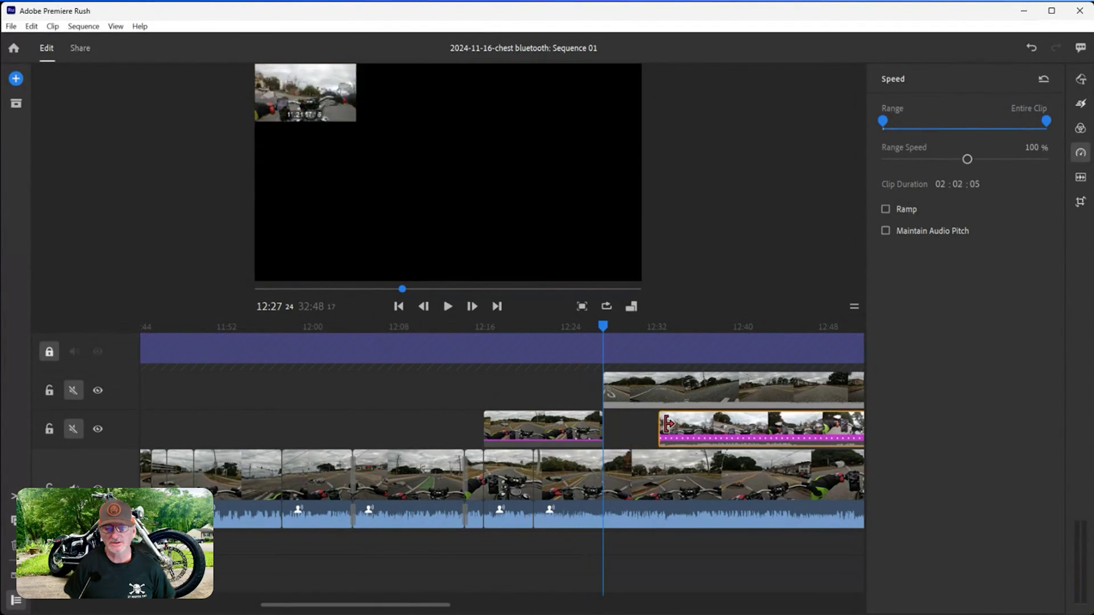
{"action": "left_click_drag", "start_coordinate": [609, 390], "coordinate": [663, 390]}
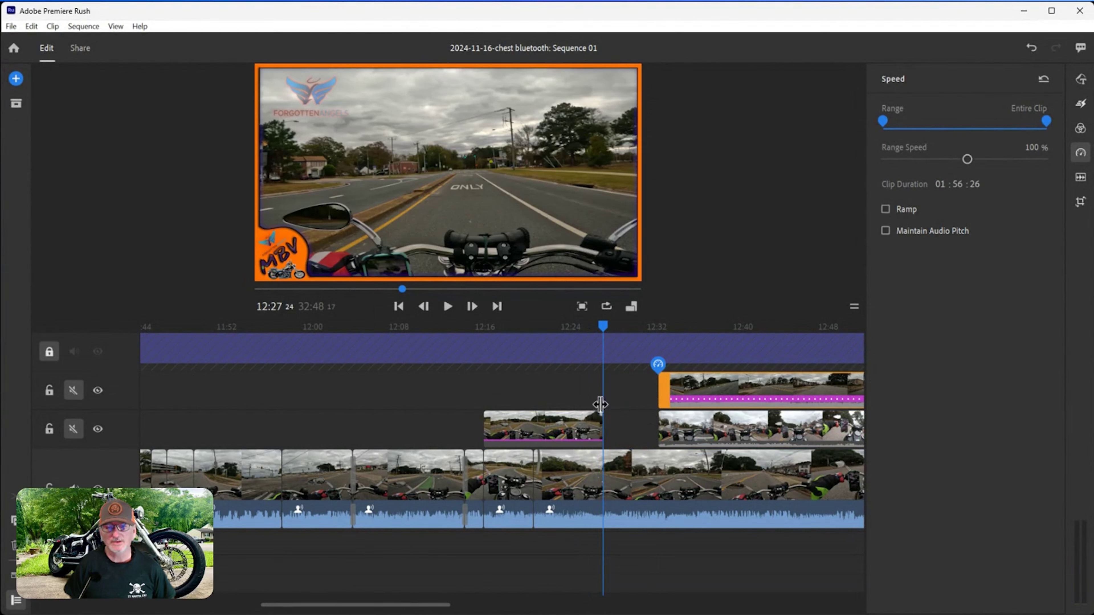
Step: Trim the end of the slow-motion copy to 12:22:27 and play it back from its start
{"action": "left_click", "coordinate": [602, 337]}
{"action": "left_click_drag", "start_coordinate": [602, 338], "coordinate": [553, 351]}
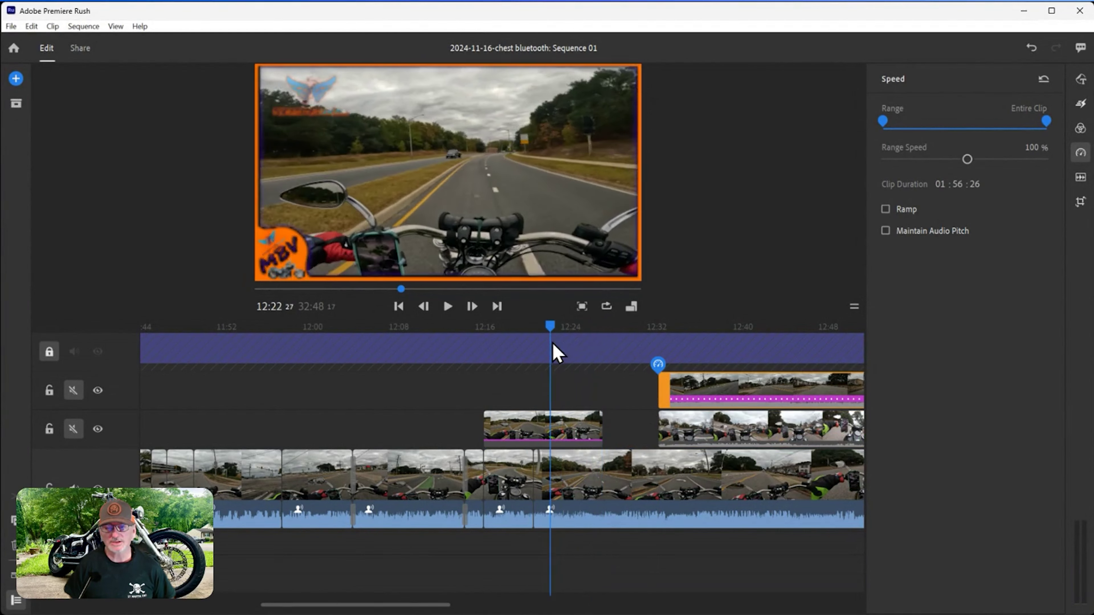
{"action": "left_click", "coordinate": [586, 452]}
{"action": "left_click_drag", "start_coordinate": [595, 424], "coordinate": [556, 415]}
{"action": "left_click_drag", "start_coordinate": [550, 335], "coordinate": [485, 329]}
{"action": "key", "text": "space"}
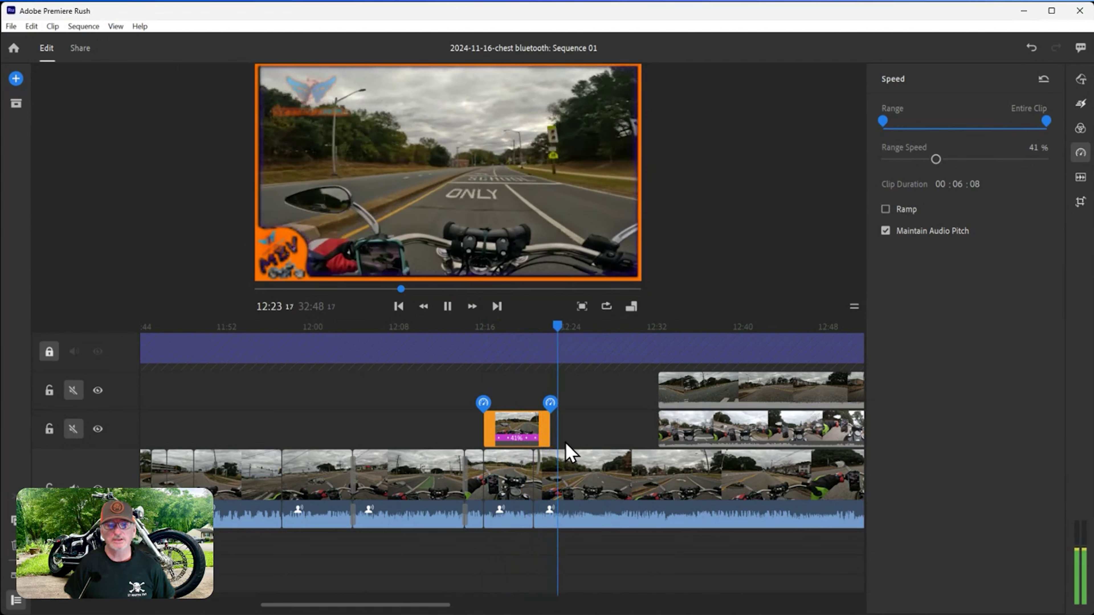
Step: Apply the Black transition to the overlaid slow-motion copy
{"action": "left_click", "coordinate": [499, 431]}
{"action": "left_click", "coordinate": [500, 430]}
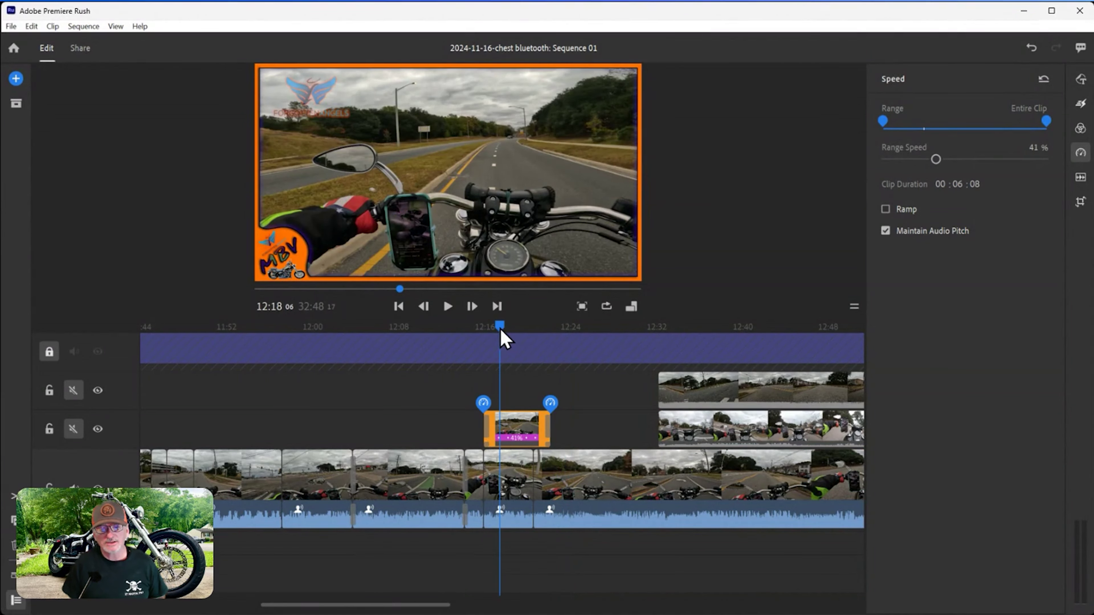
{"action": "left_click_drag", "start_coordinate": [502, 333], "coordinate": [488, 336]}
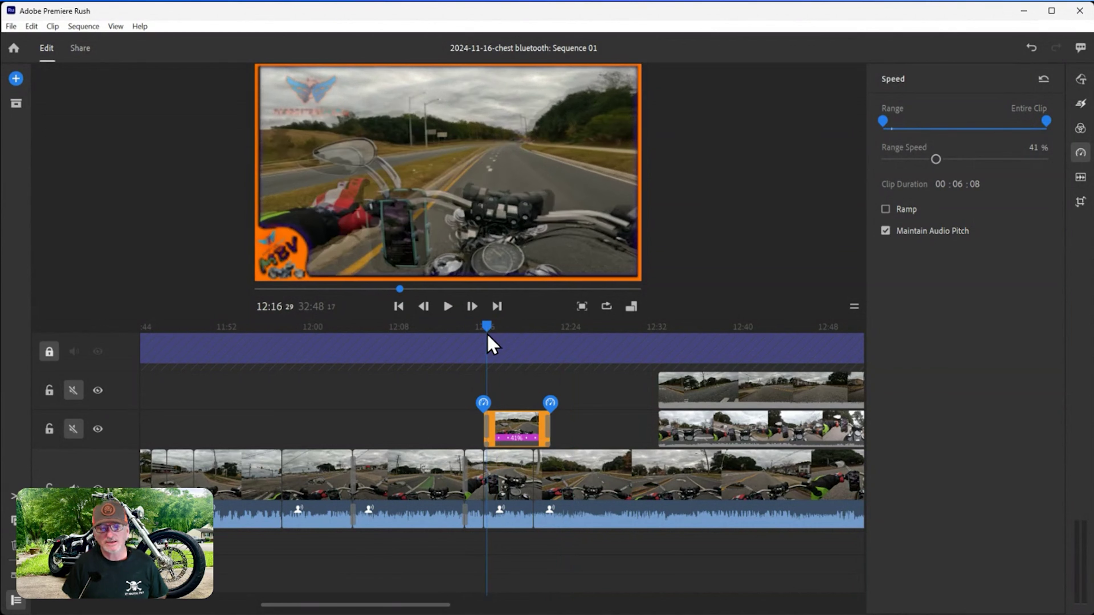
{"action": "left_click", "coordinate": [1080, 104]}
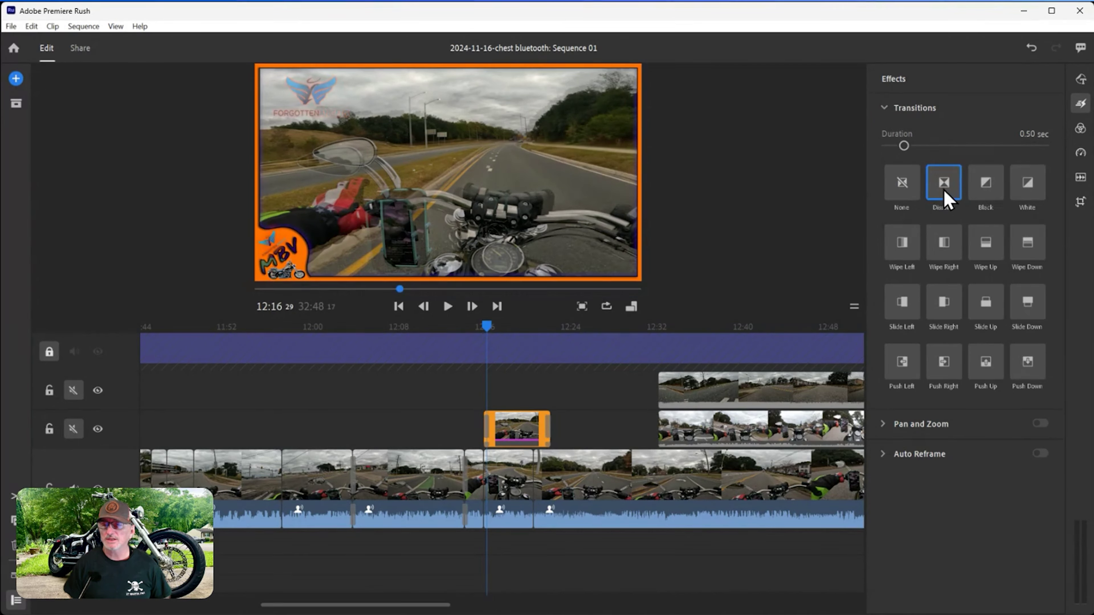
{"action": "left_click", "coordinate": [987, 190]}
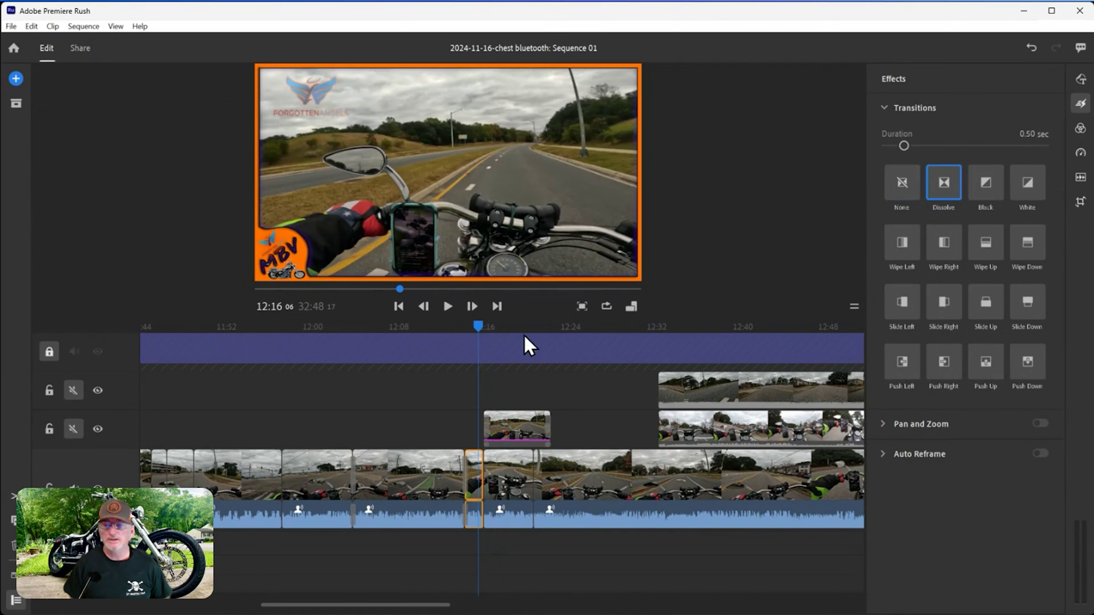
Step: Try the White transition on the main-track clip beneath the copy, replace it with Wipe Left, and play it back
{"action": "left_click", "coordinate": [1030, 178]}
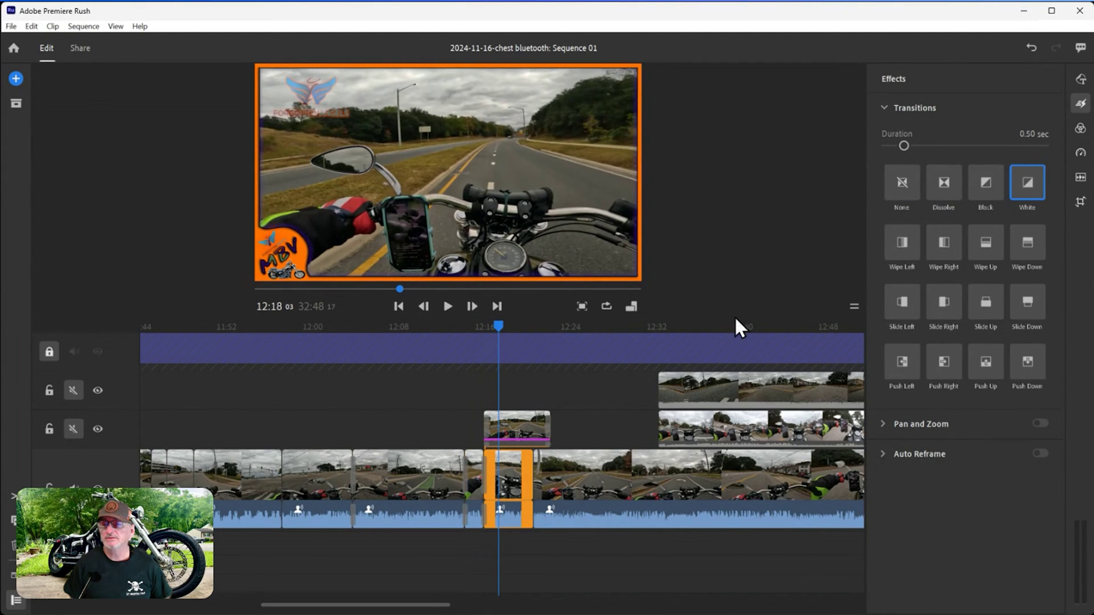
{"action": "left_click", "coordinate": [909, 239]}
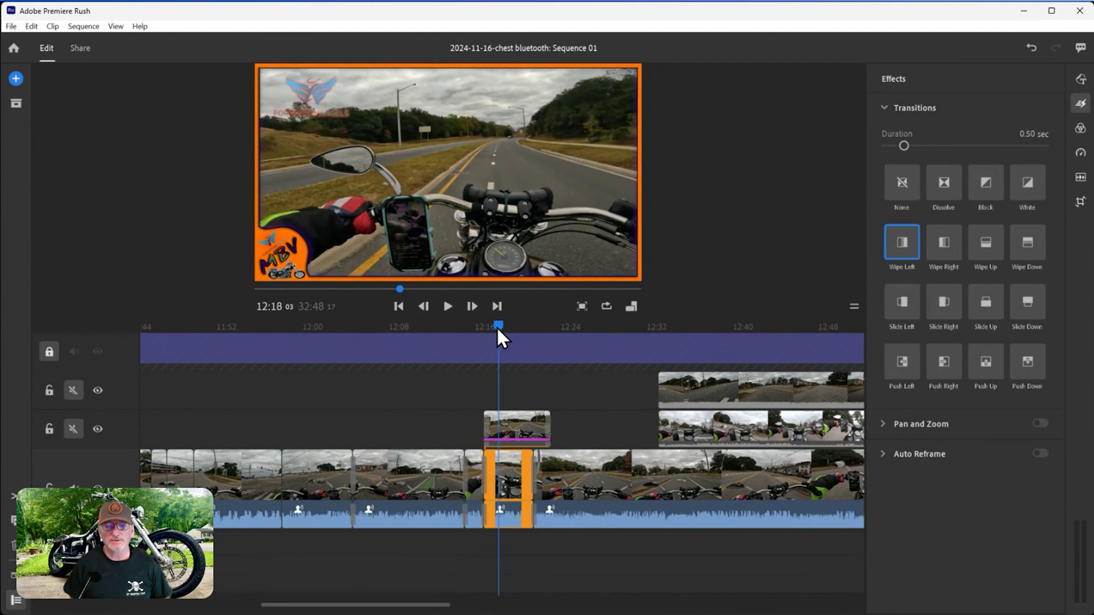
{"action": "left_click_drag", "start_coordinate": [500, 338], "coordinate": [476, 341]}
{"action": "key", "text": "space"}
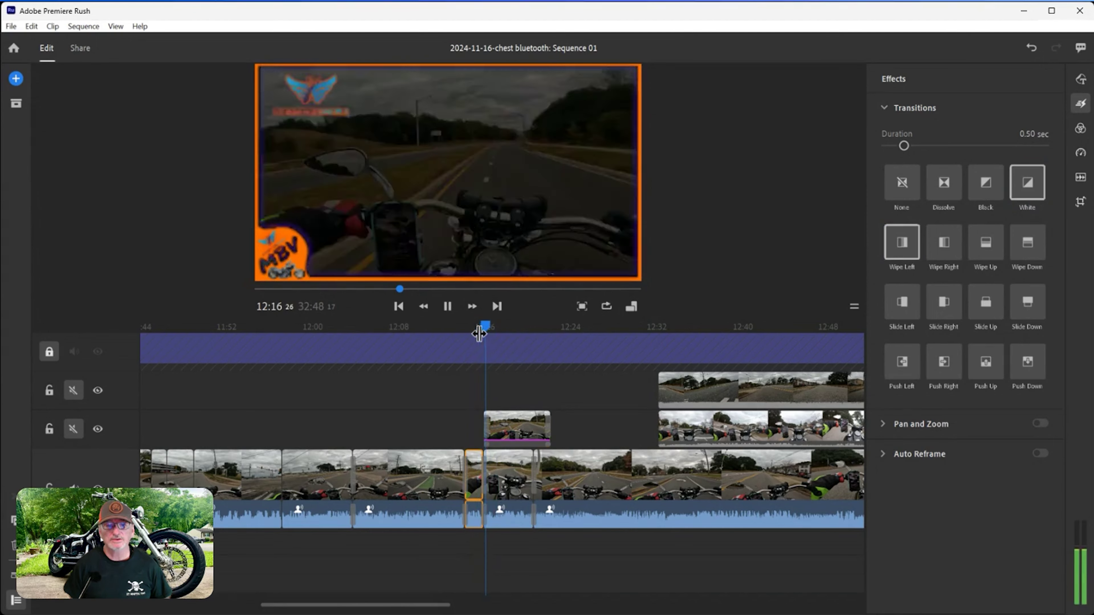
Step: Change the overlaid slow-motion copy's transition to Wipe Left and play back from 12:16:11
{"action": "key", "text": "="}
{"action": "left_click", "coordinate": [495, 429]}
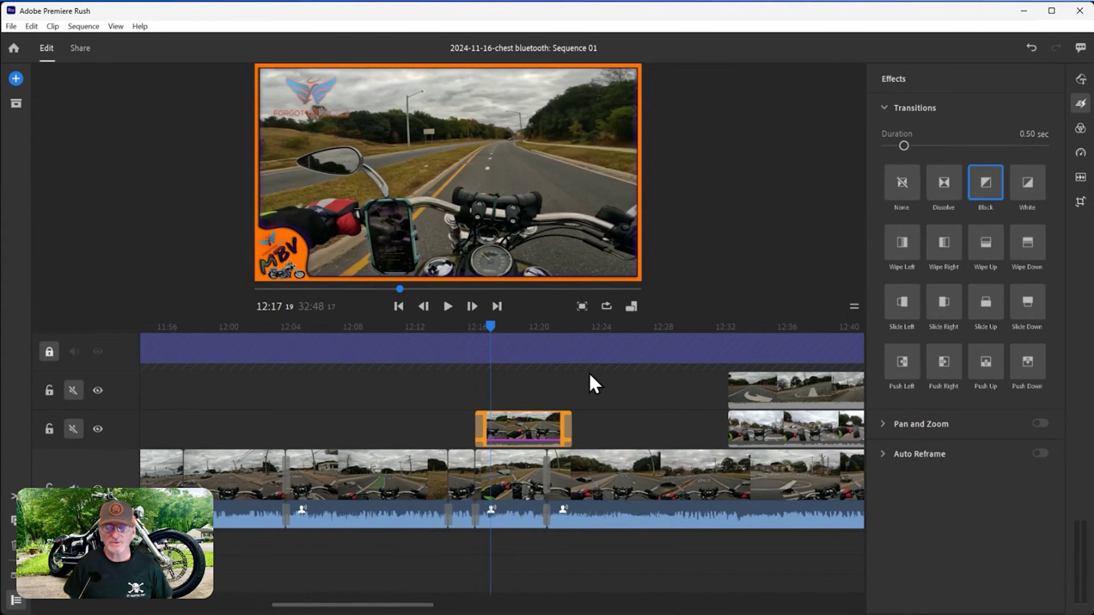
{"action": "left_click", "coordinate": [901, 250]}
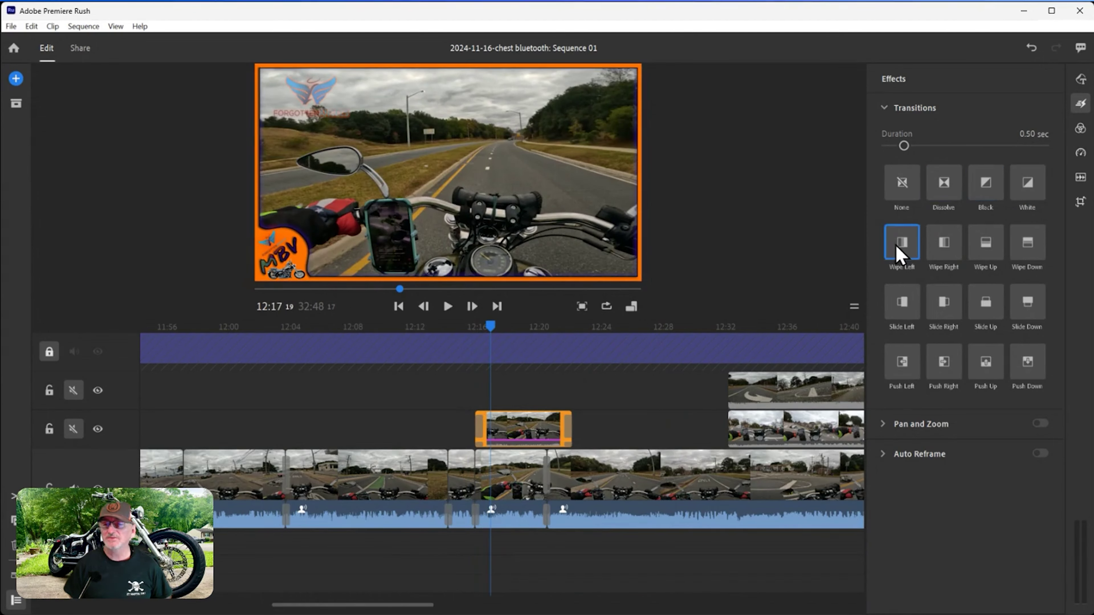
{"action": "left_click_drag", "start_coordinate": [488, 335], "coordinate": [471, 334]}
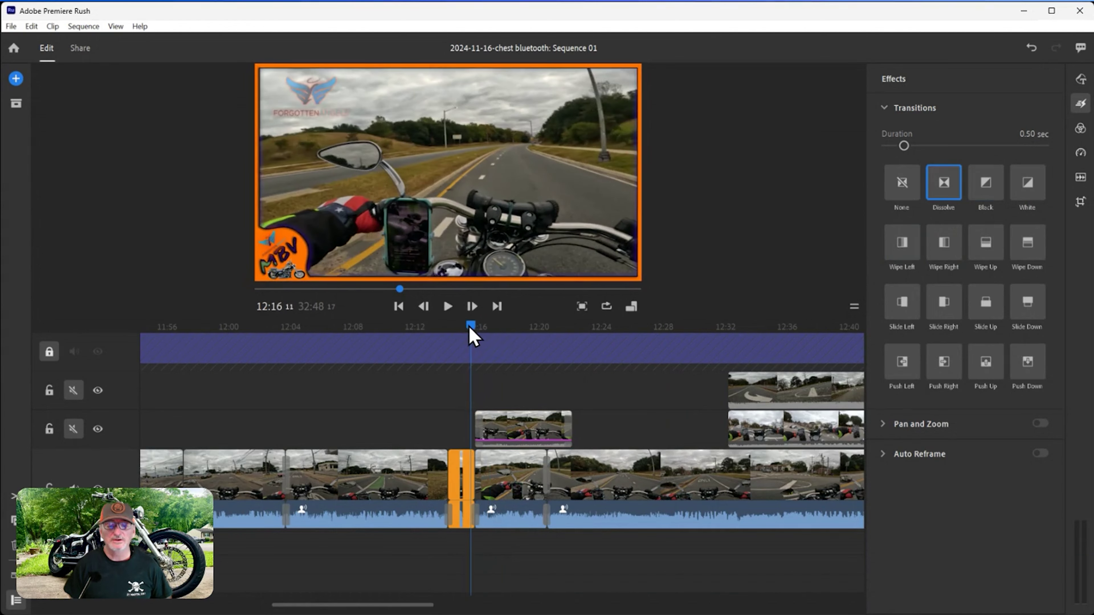
{"action": "key", "text": "space"}
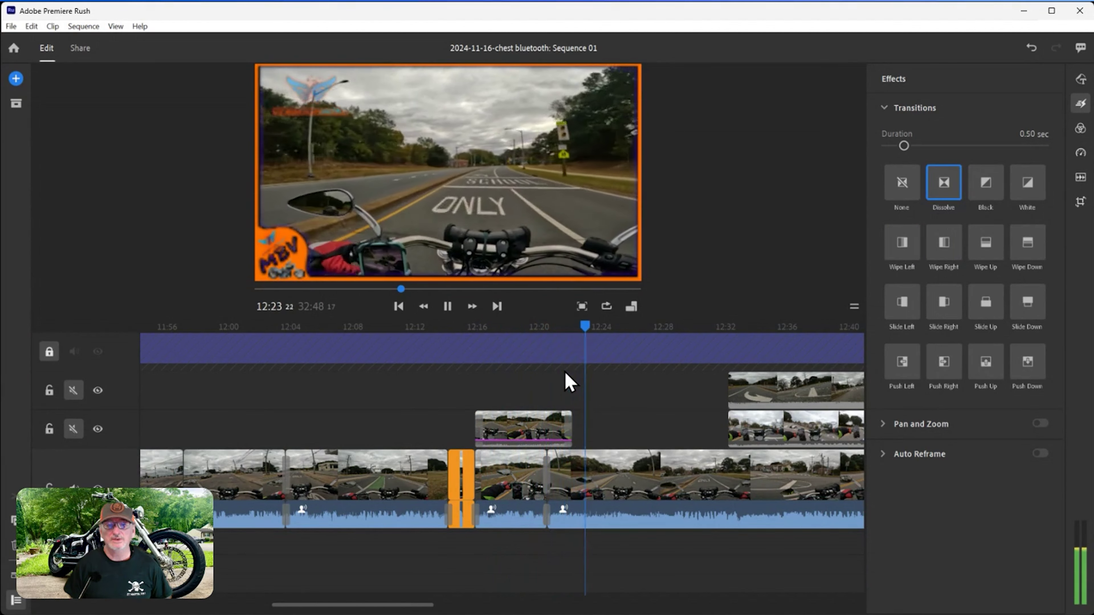
{"action": "key", "text": "space"}
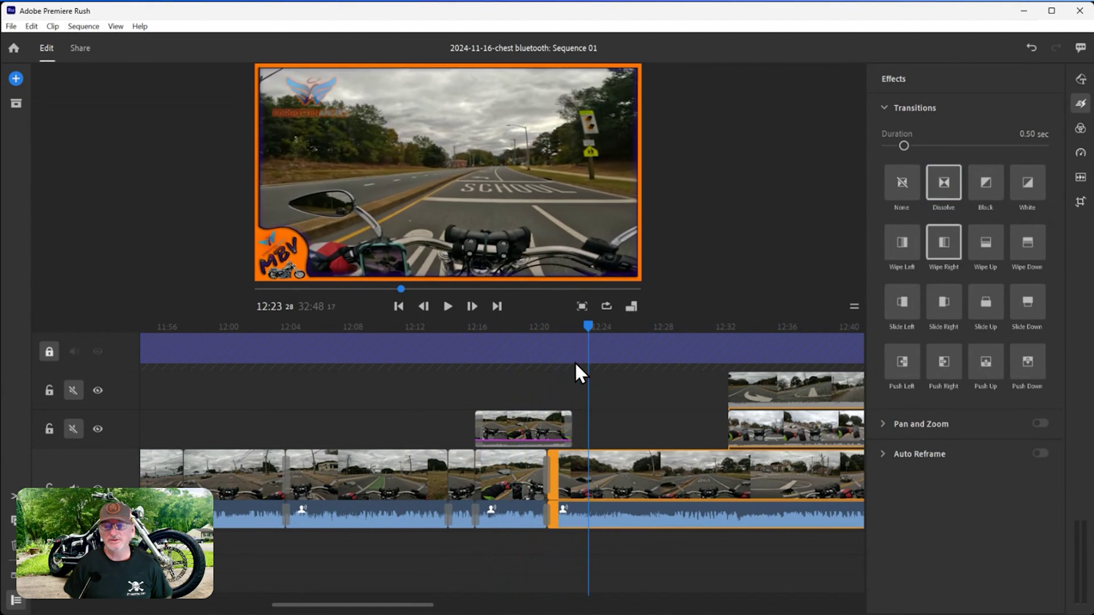
Step: Change the overlaid slow-motion copy's transition to Slide Up
{"action": "left_click", "coordinate": [516, 429]}
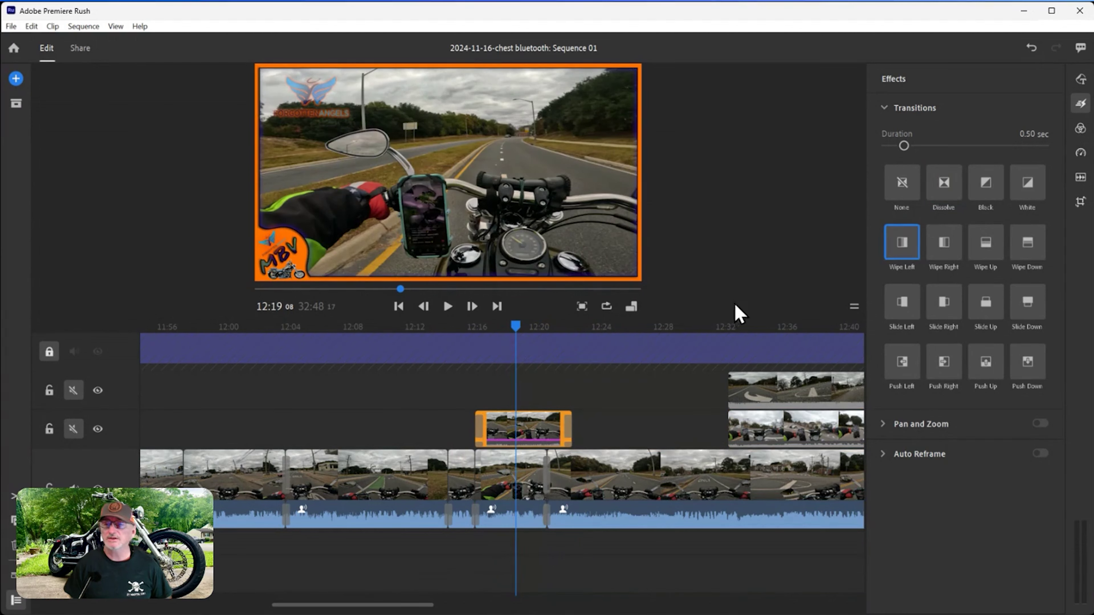
{"action": "left_click", "coordinate": [986, 310]}
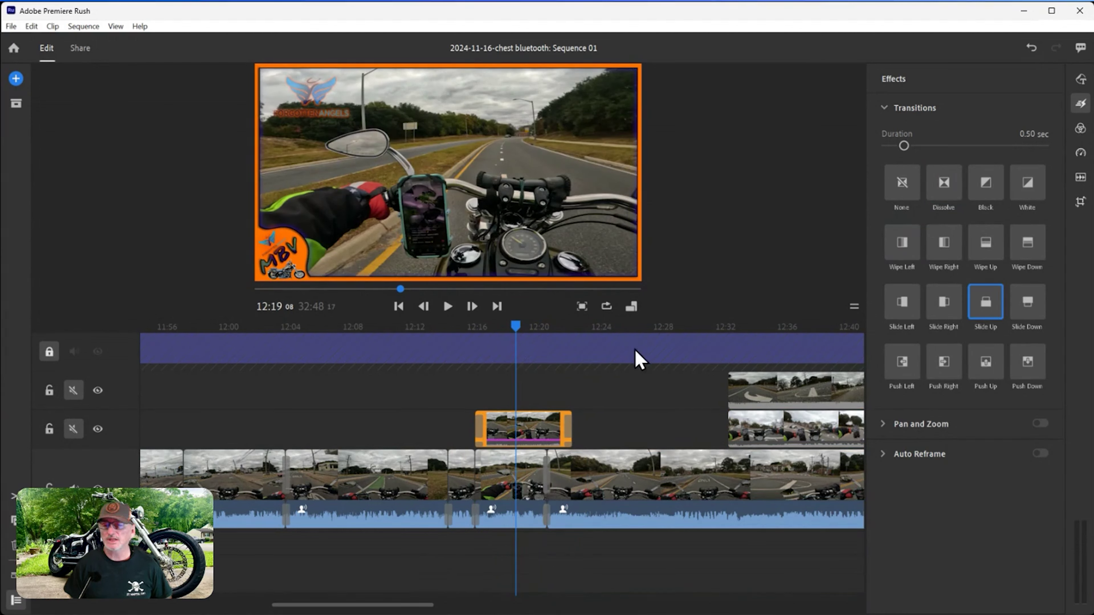
Step: Play back the overlaid slow-motion copy's Slide Up transition from about 12:15
{"action": "left_click", "coordinate": [514, 331]}
{"action": "left_click", "coordinate": [464, 330]}
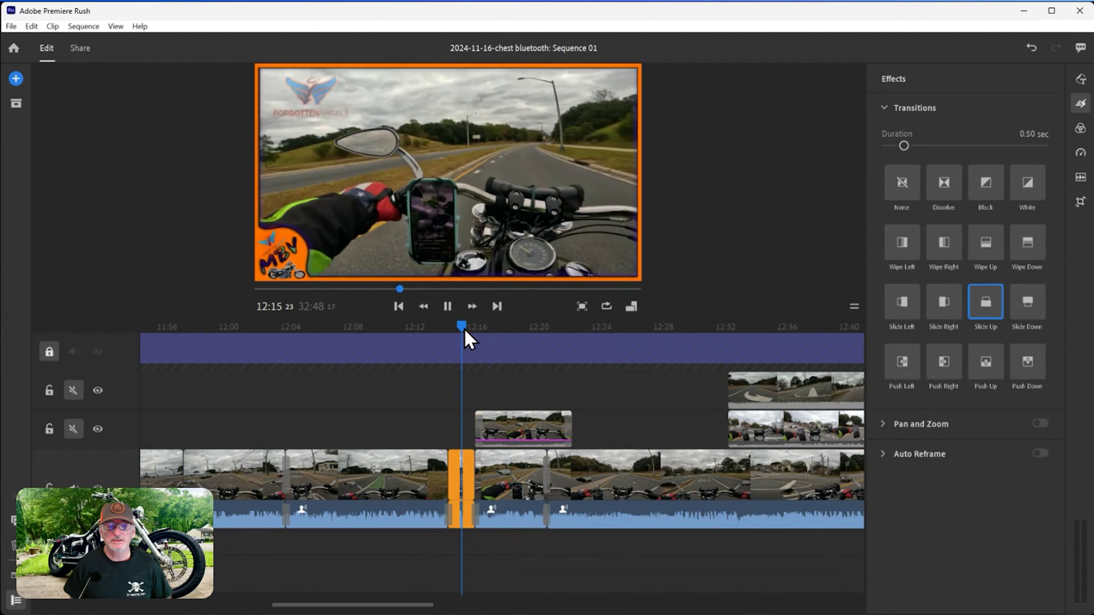
{"action": "key", "text": "space"}
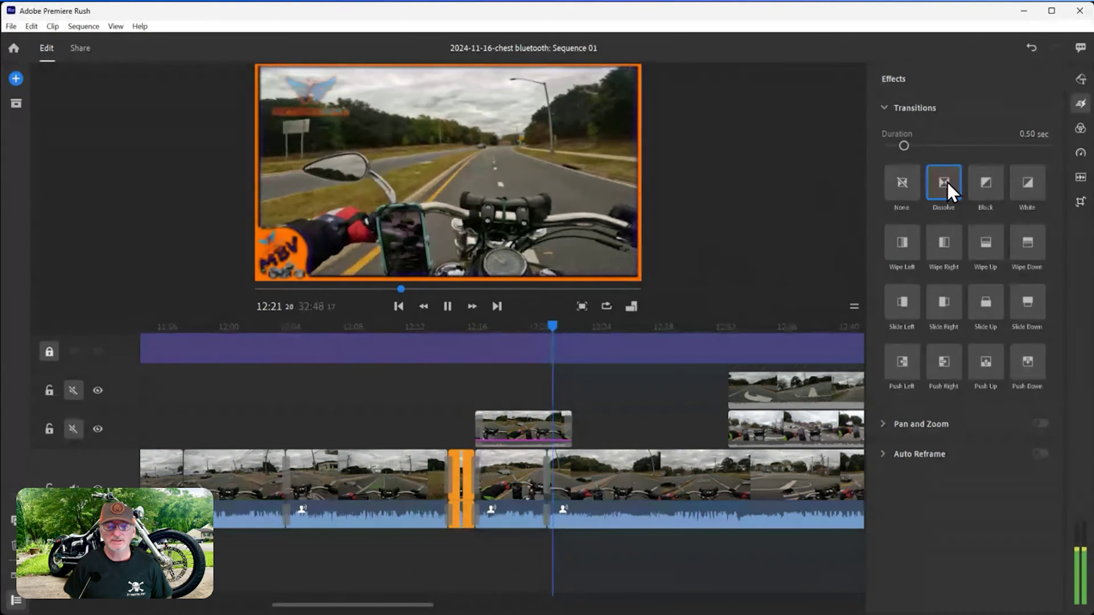
{"action": "key", "text": "space"}
Step: Change the overlaid slow-motion copy's transition to Dissolve
{"action": "left_click", "coordinate": [478, 428]}
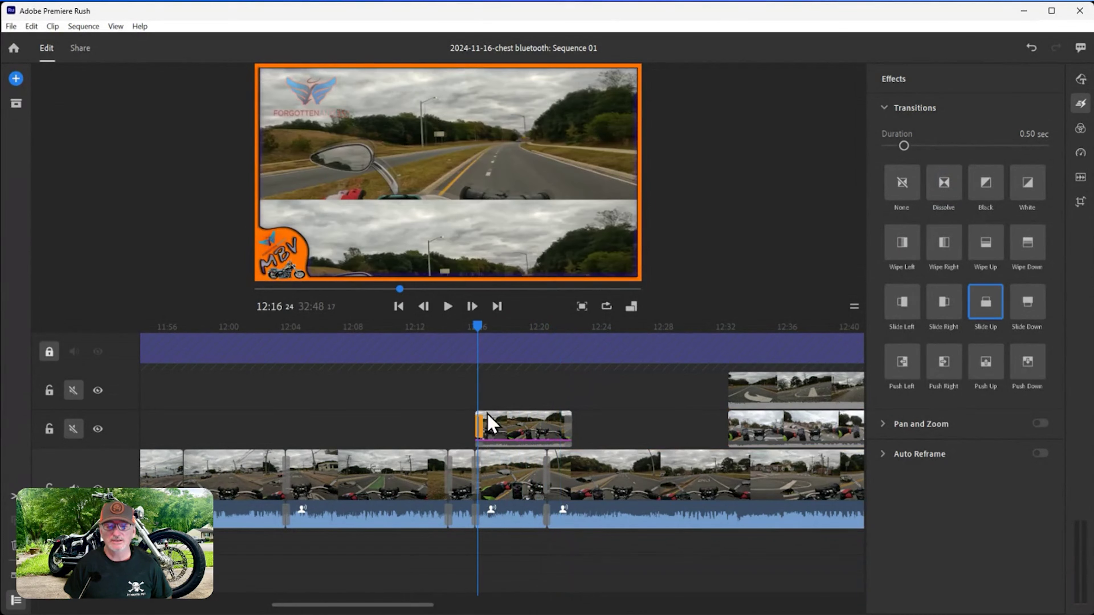
{"action": "left_click", "coordinate": [1031, 49]}
{"action": "left_click", "coordinate": [525, 430]}
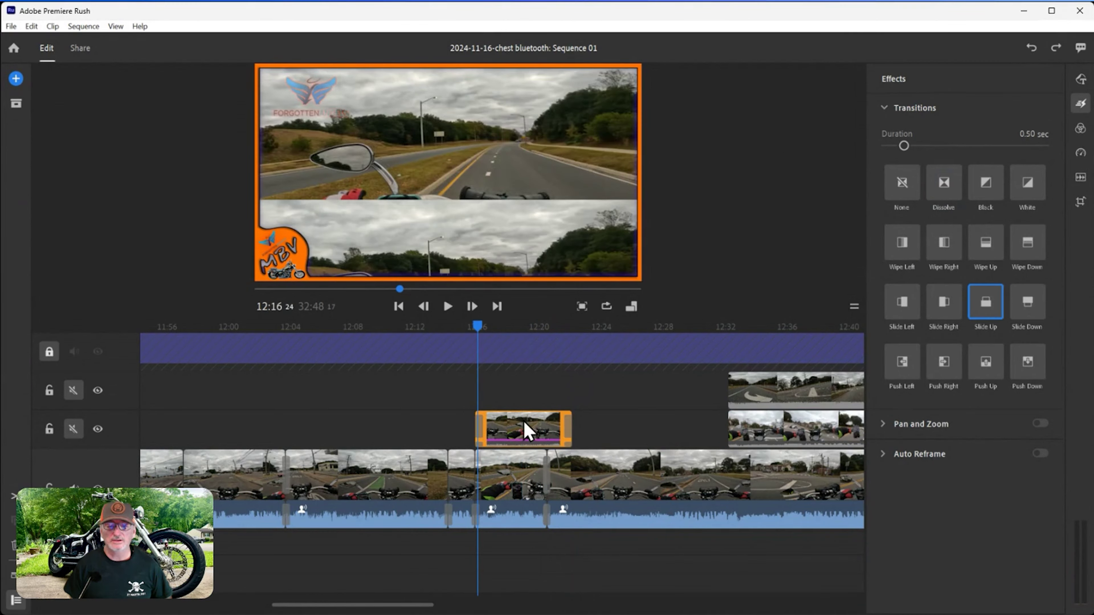
{"action": "left_click", "coordinate": [945, 196]}
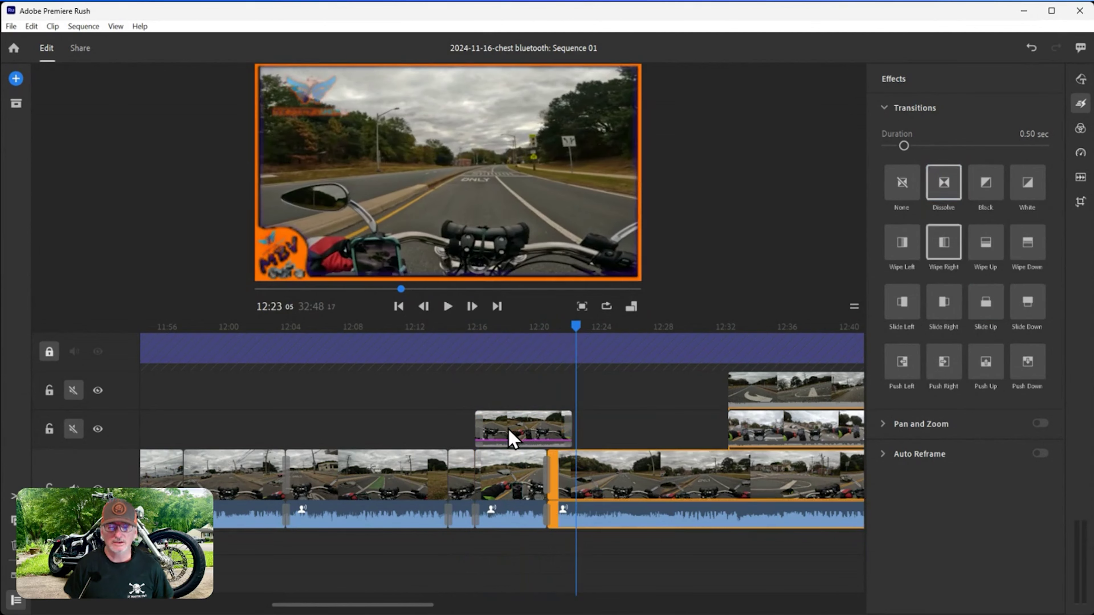
Step: Delete the overlaid slow-motion copy and play back the main track from 12:18:14
{"action": "left_click", "coordinate": [506, 440]}
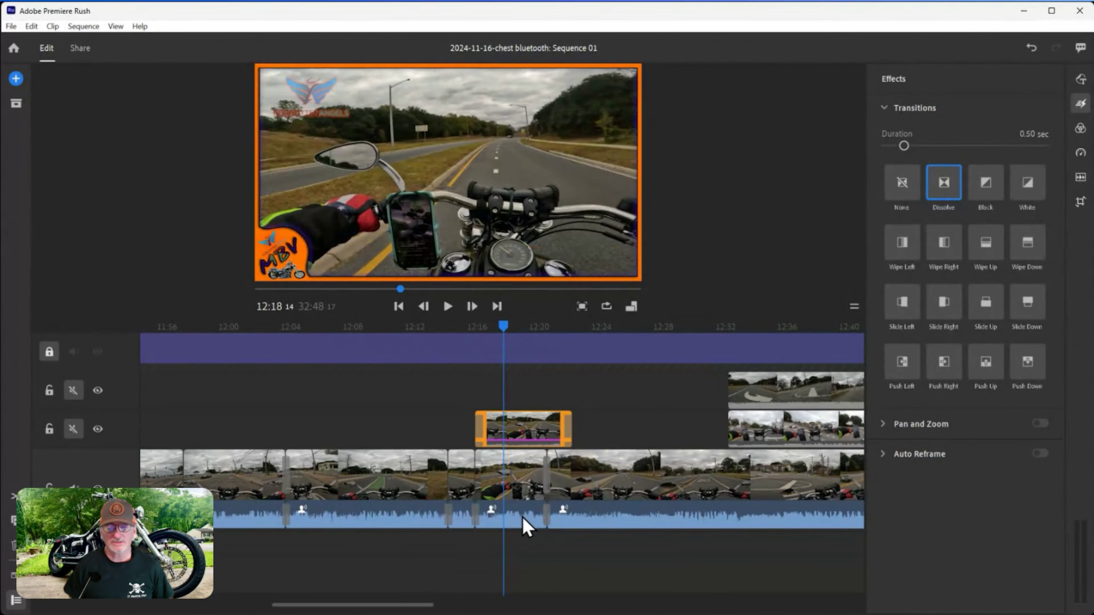
{"action": "key", "text": "Delete"}
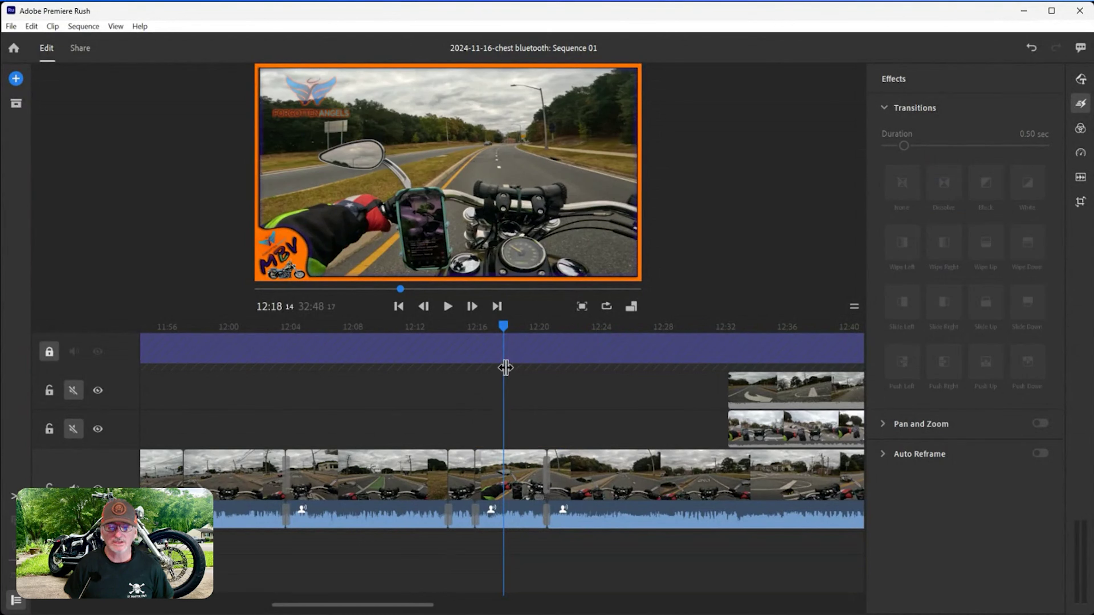
{"action": "key", "text": "space"}
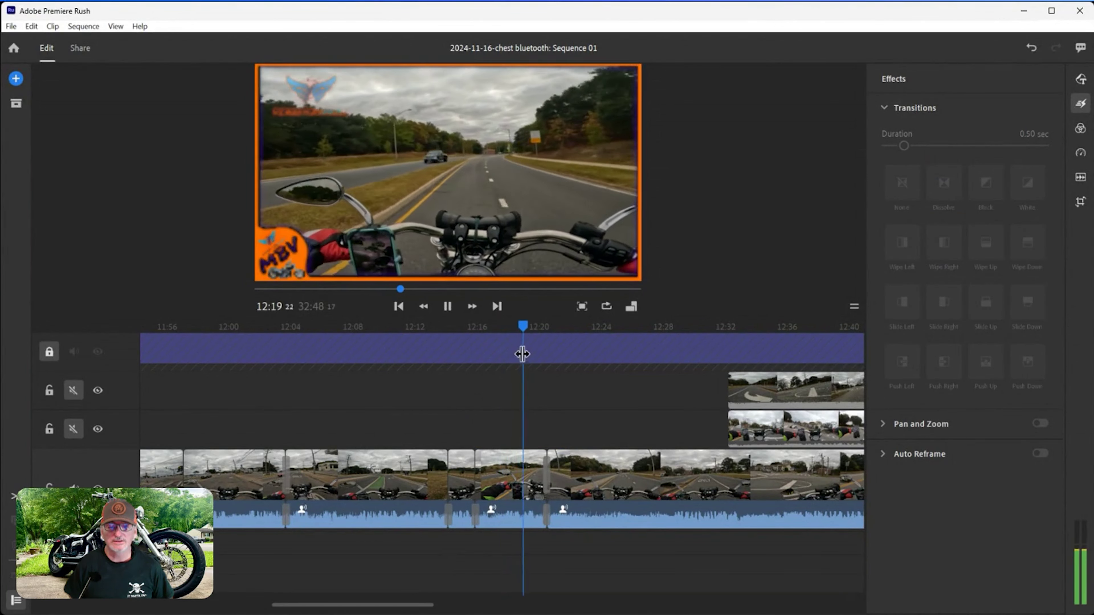
{"action": "key", "text": "space"}
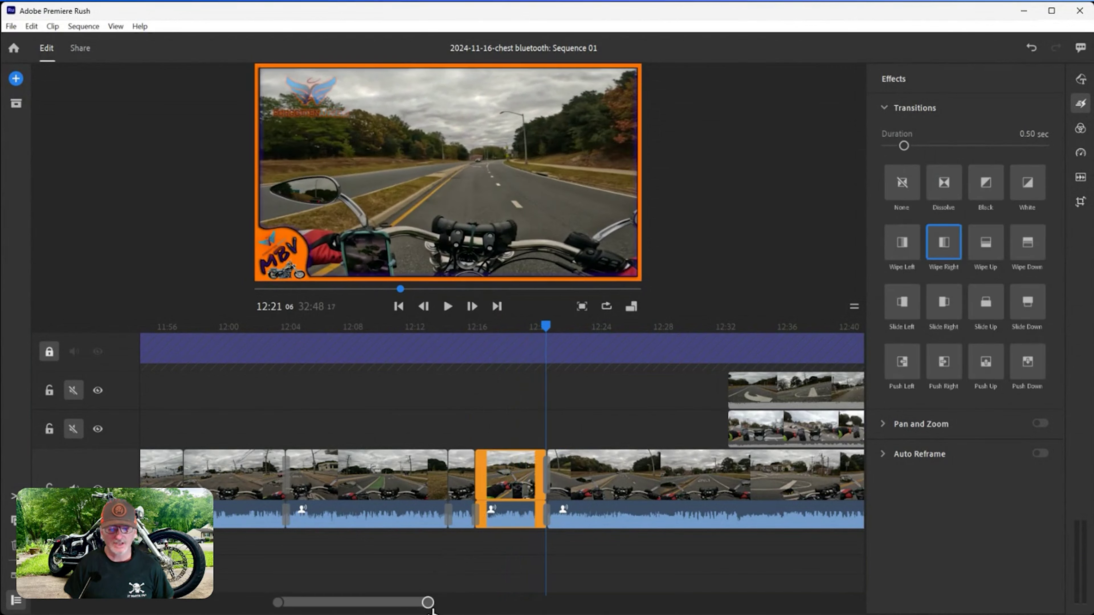
Step: Close the transition options and play the long main-track clip from 12:21:06
{"action": "left_click_drag", "start_coordinate": [432, 603], "coordinate": [499, 608]}
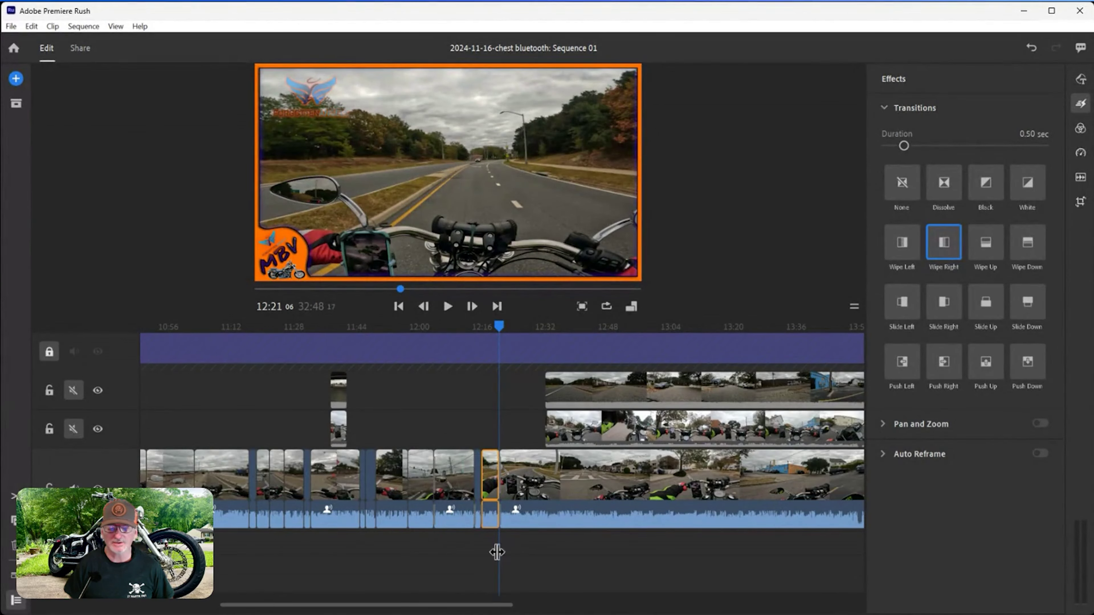
{"action": "left_click", "coordinate": [1085, 104]}
{"action": "key", "text": "space"}
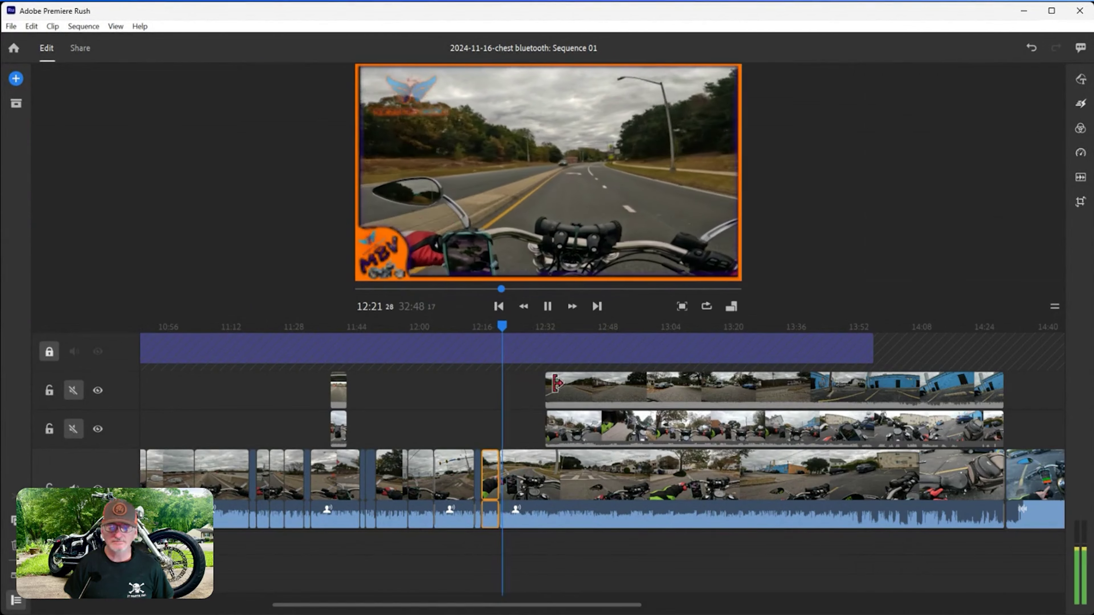
{"action": "left_click", "coordinate": [513, 476]}
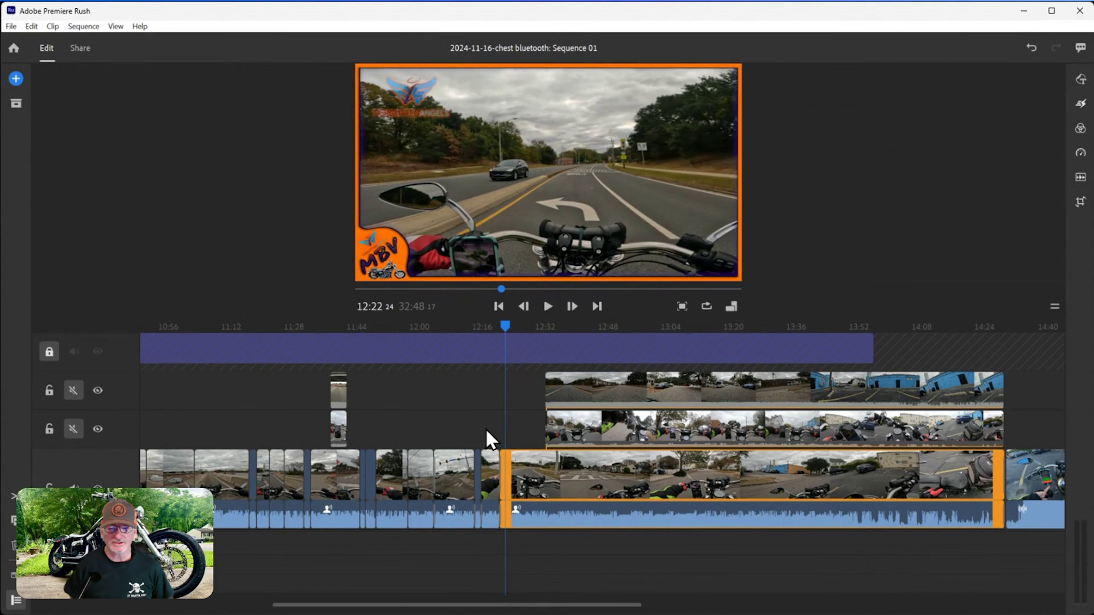
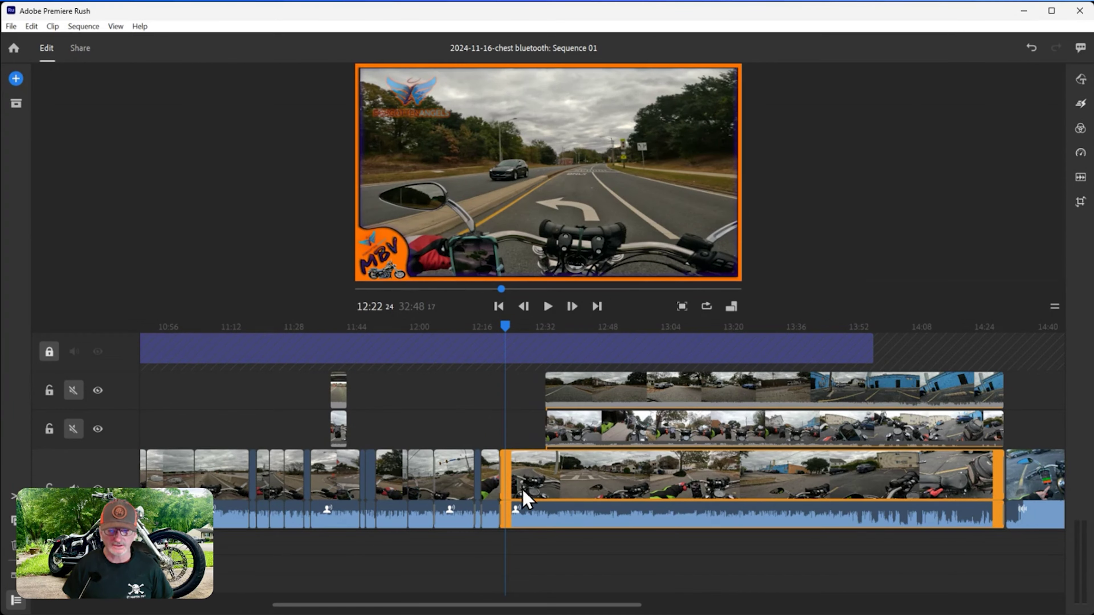
{"action": "key", "text": "space"}
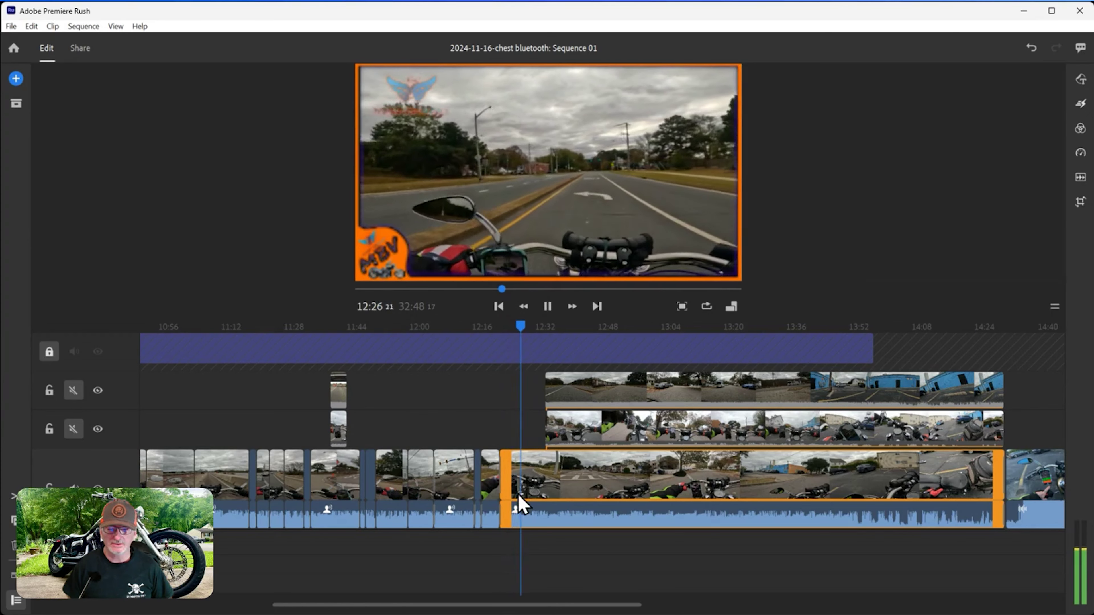
Step: Scrub and play the footage beneath the two long overlaid clips between about 12:40 and 13:04, stopping near 12:54
{"action": "left_click", "coordinate": [553, 428]}
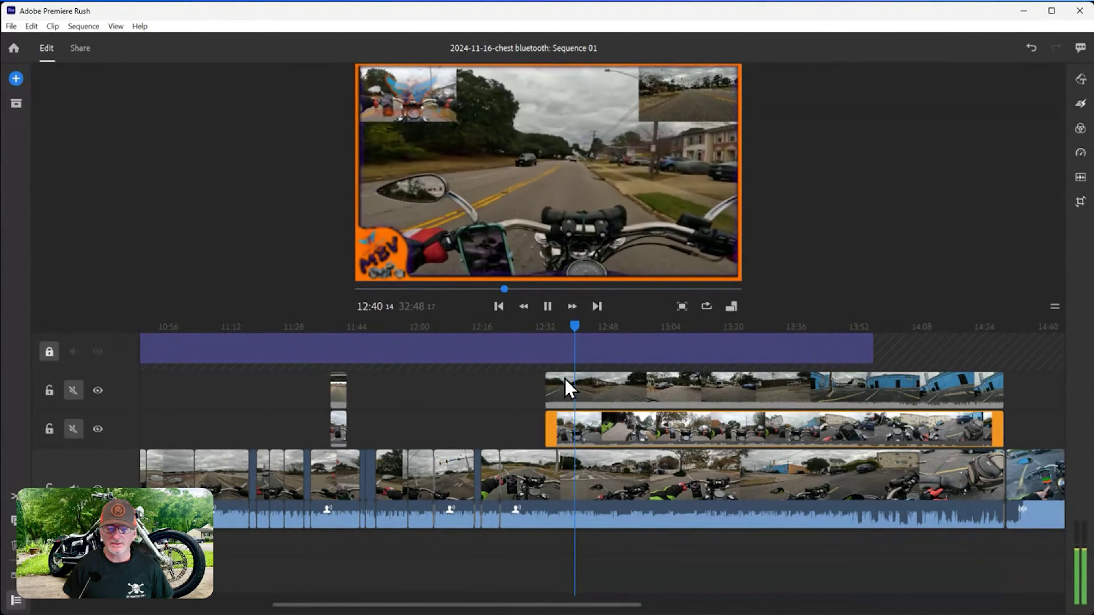
{"action": "left_click", "coordinate": [586, 333]}
{"action": "left_click_drag", "start_coordinate": [587, 332], "coordinate": [634, 353]}
{"action": "key", "text": "space"}
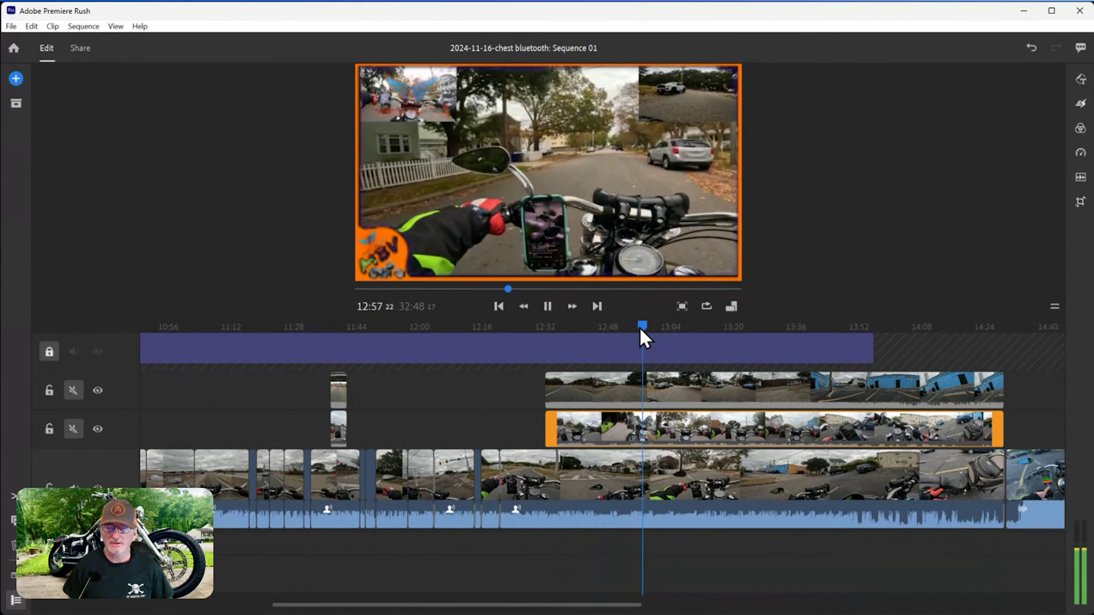
{"action": "key", "text": "space"}
{"action": "left_click_drag", "start_coordinate": [642, 335], "coordinate": [609, 340]}
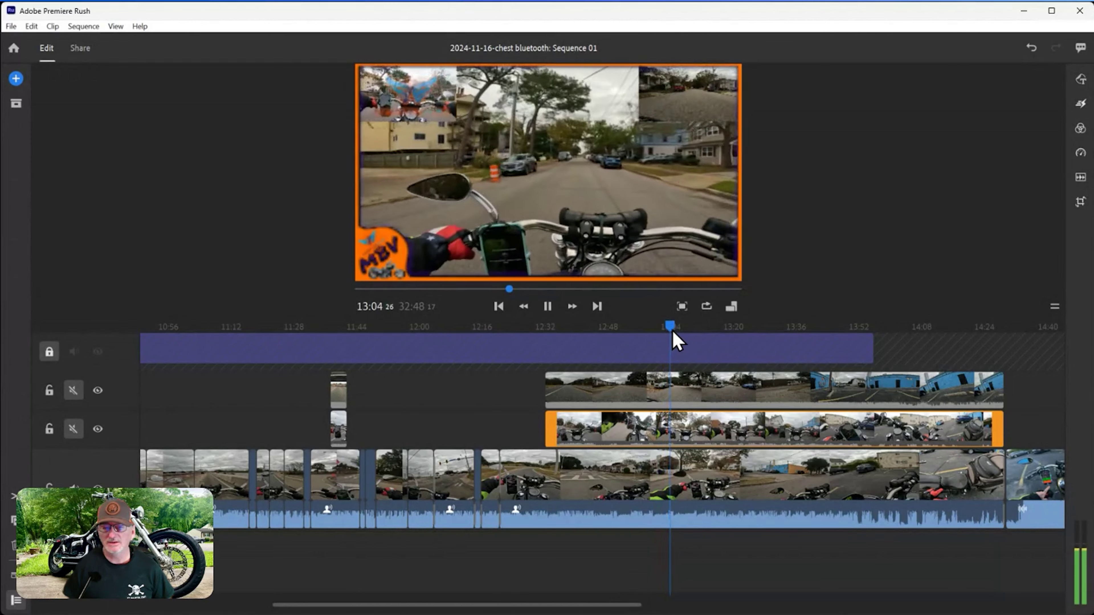
{"action": "left_click_drag", "start_coordinate": [672, 331], "coordinate": [458, 336]}
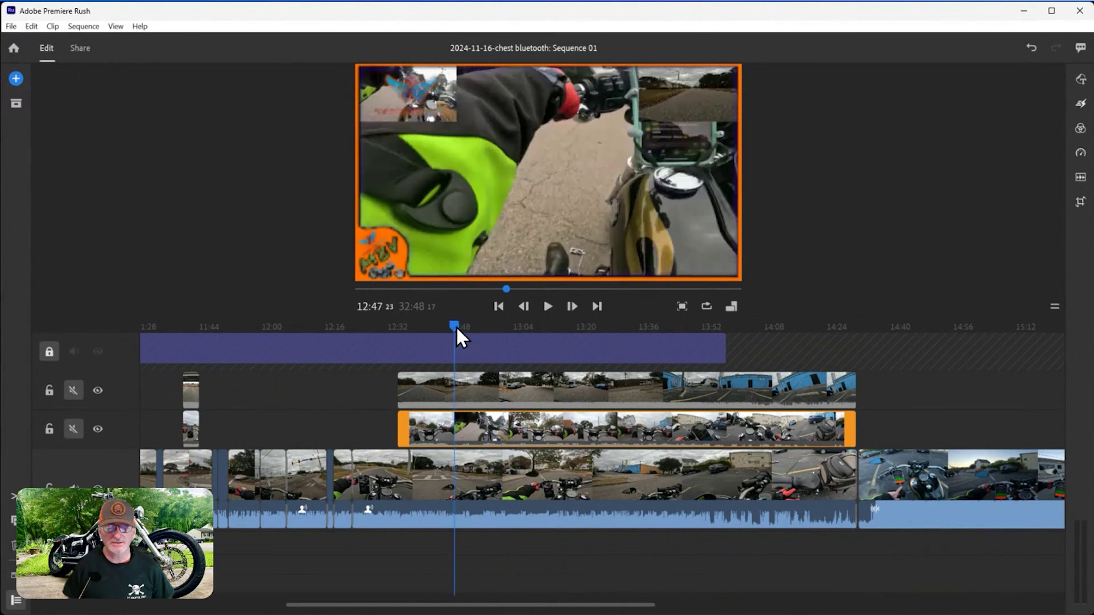
{"action": "key", "text": "space"}
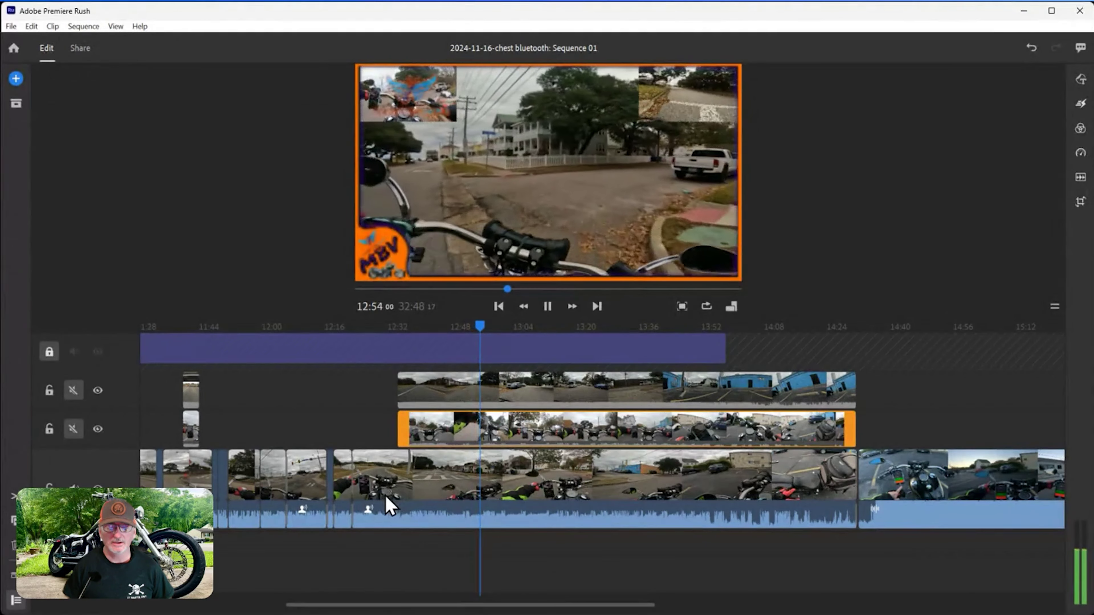
{"action": "key", "text": "space"}
Step: Trim the start of the long main-track clip to about 12:54 and play back from the cut
{"action": "left_click", "coordinate": [365, 505]}
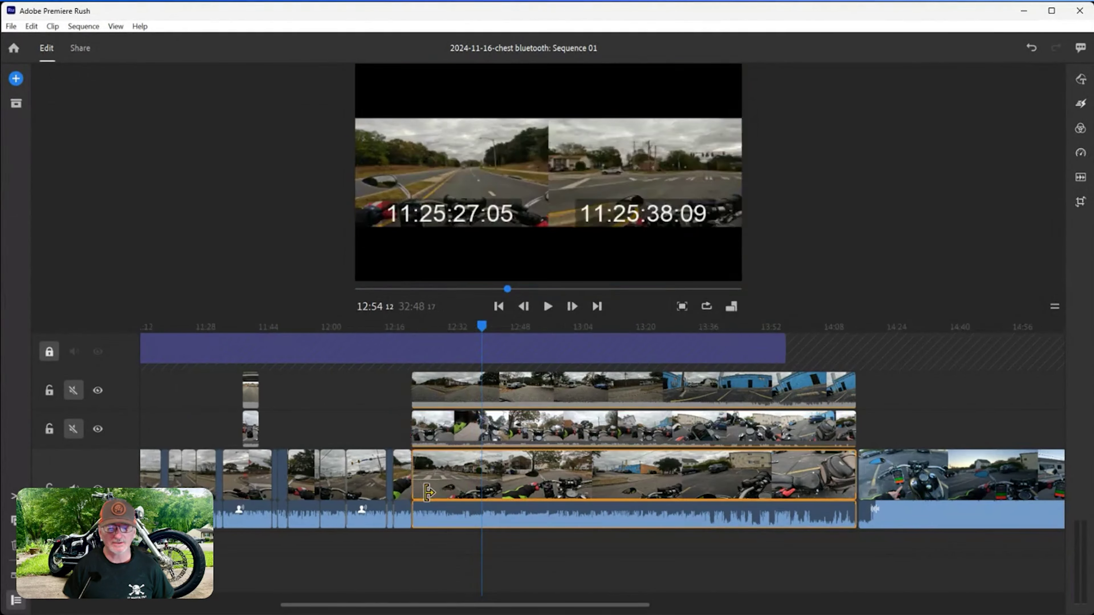
{"action": "left_click_drag", "start_coordinate": [427, 493], "coordinate": [488, 504]}
{"action": "key", "text": "space"}
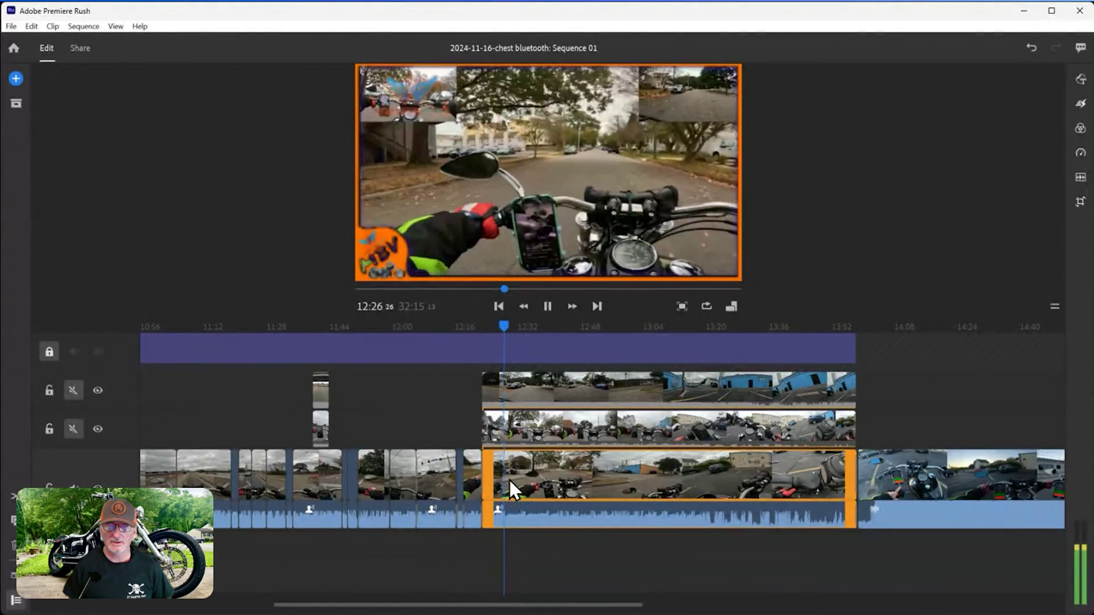
{"action": "key", "text": "space"}
Step: Trim the starts of both long overlaid clips to about 12:49 and resume playback
{"action": "left_click", "coordinate": [493, 426]}
{"action": "left_click_drag", "start_coordinate": [492, 427], "coordinate": [574, 444]}
{"action": "left_click_drag", "start_coordinate": [486, 387], "coordinate": [588, 401]}
{"action": "key", "text": "space"}
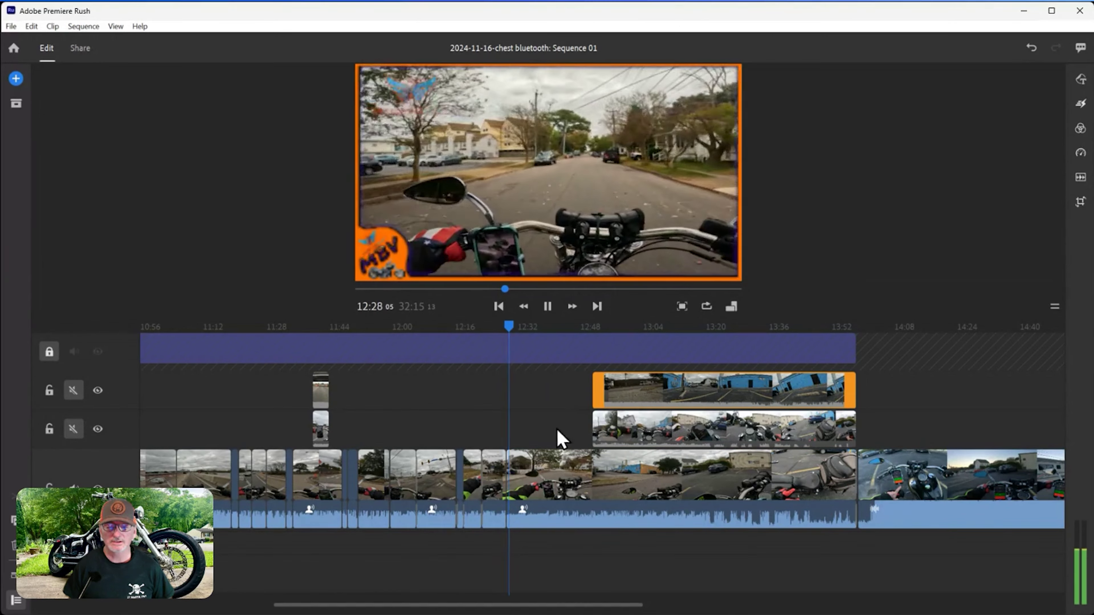
Step: Review the main track up to about 12:41, then trim the start of its long section to 12:39:21
{"action": "mouse_move", "coordinate": [516, 331]}
{"action": "left_mouse_down"}
{"action": "mouse_move", "coordinate": [528, 330]}
{"action": "mouse_move", "coordinate": [513, 333]}
{"action": "left_mouse_up"}
{"action": "key", "text": "space"}
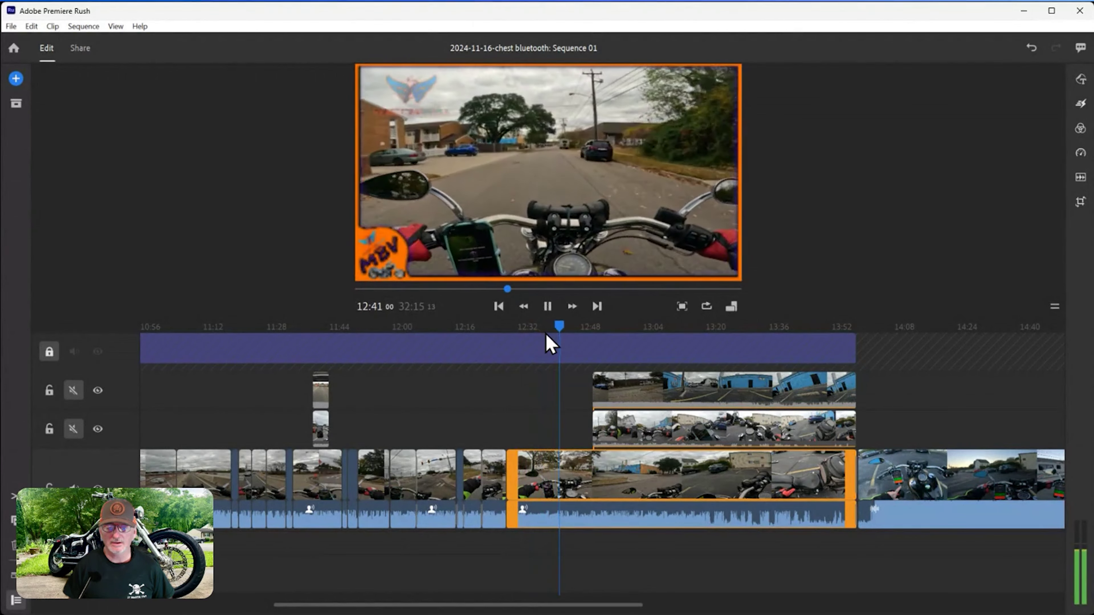
{"action": "key", "text": "space"}
{"action": "left_click_drag", "start_coordinate": [561, 332], "coordinate": [555, 332]}
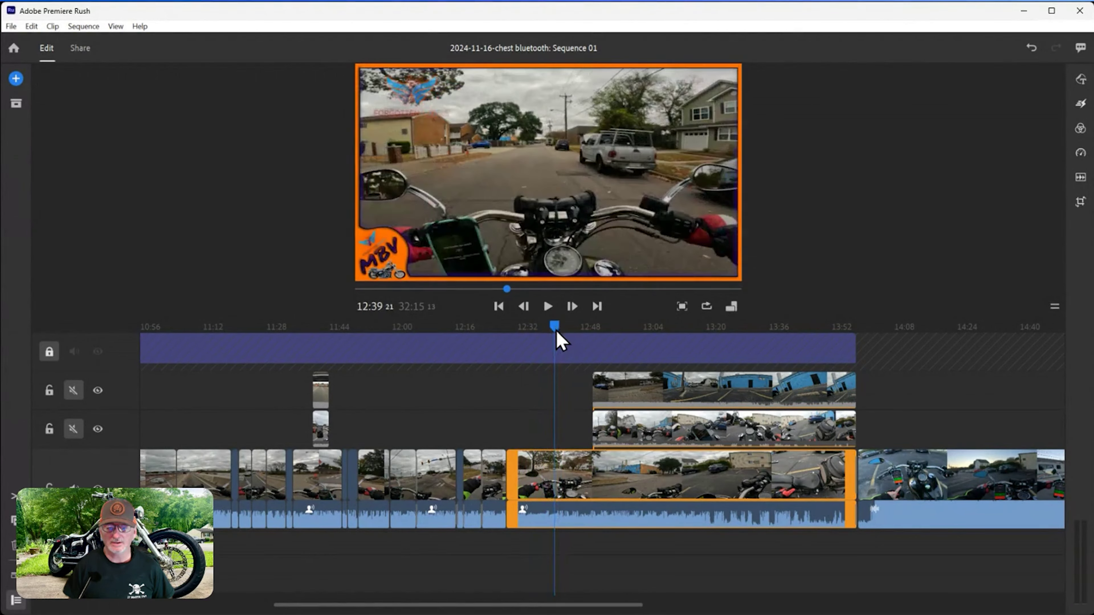
{"action": "left_click_drag", "start_coordinate": [516, 474], "coordinate": [559, 500]}
{"action": "key", "text": "space"}
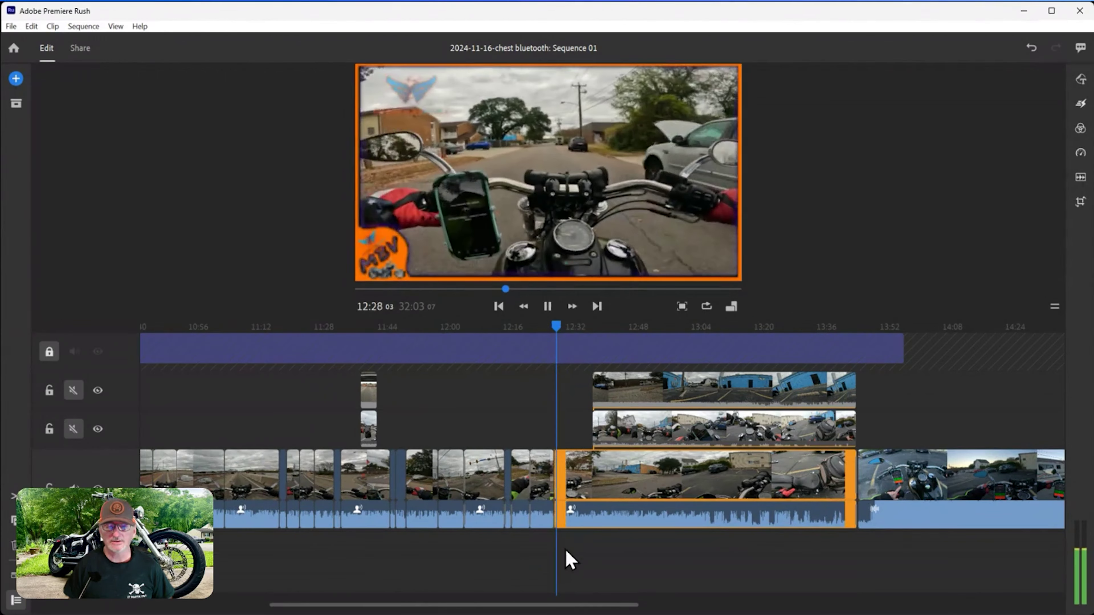
Step: Split the main-track clip at 12:33:27, just before the start of the overlaid clips
{"action": "scroll", "coordinate": [566, 550], "scroll_direction": "right", "scroll_amount": 5}
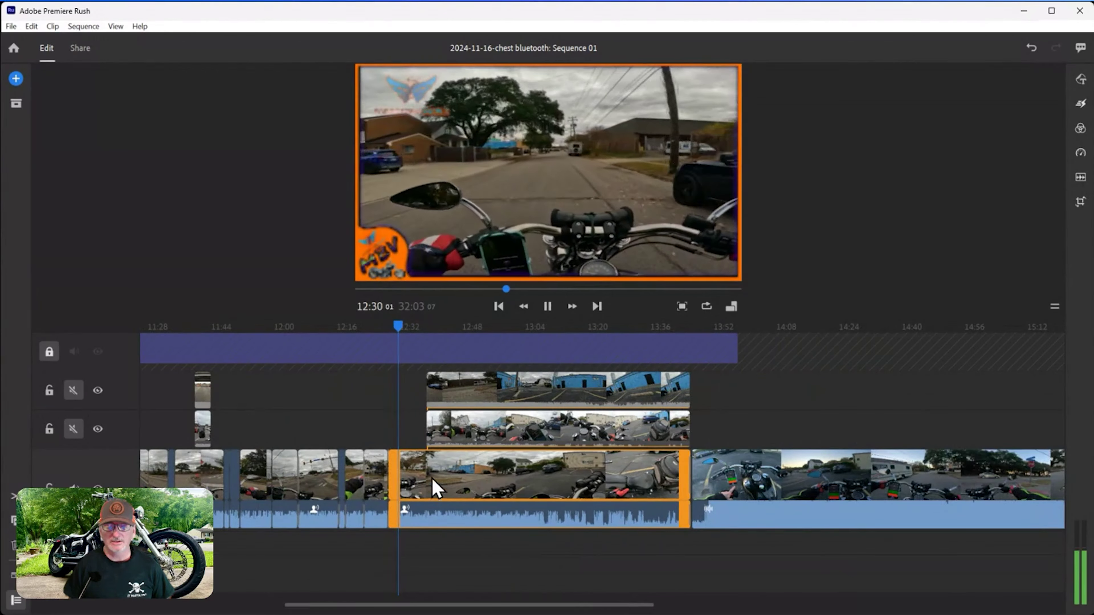
{"action": "key", "text": "space"}
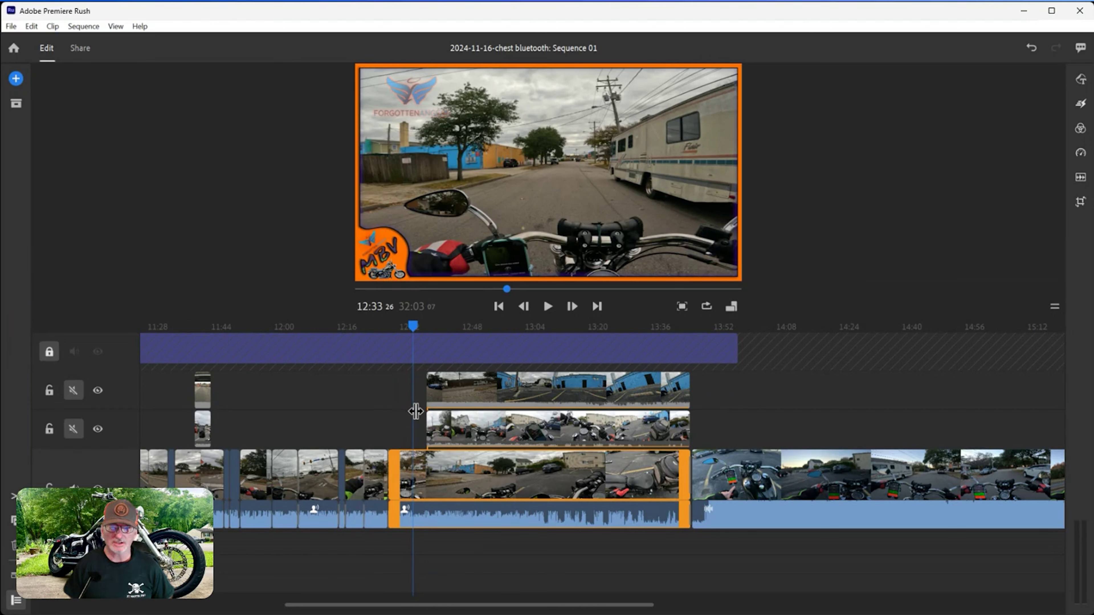
{"action": "key", "text": "space"}
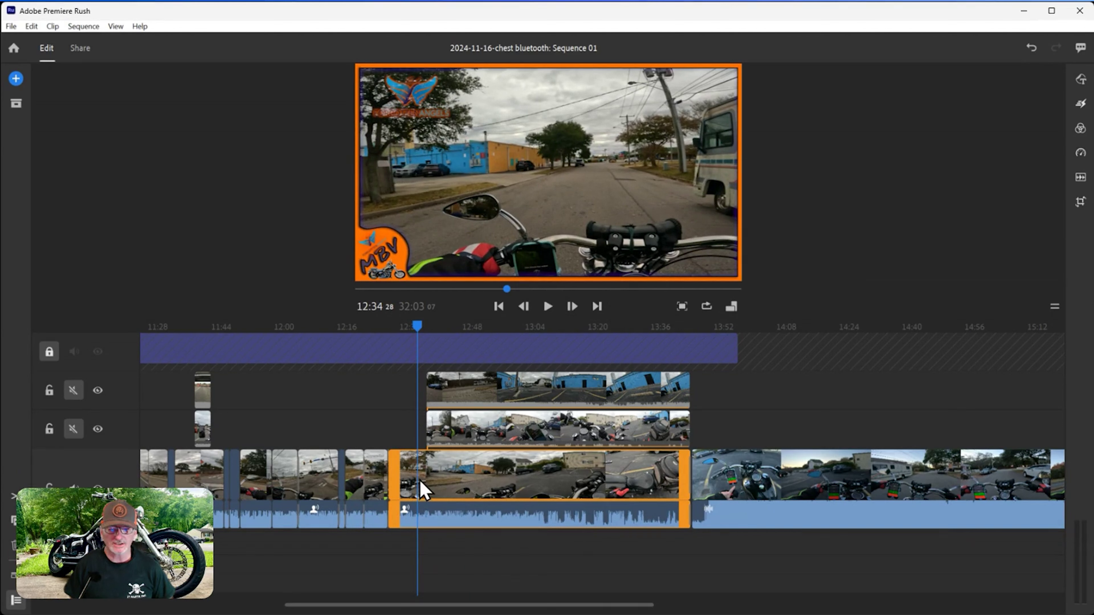
{"action": "left_click", "coordinate": [415, 329]}
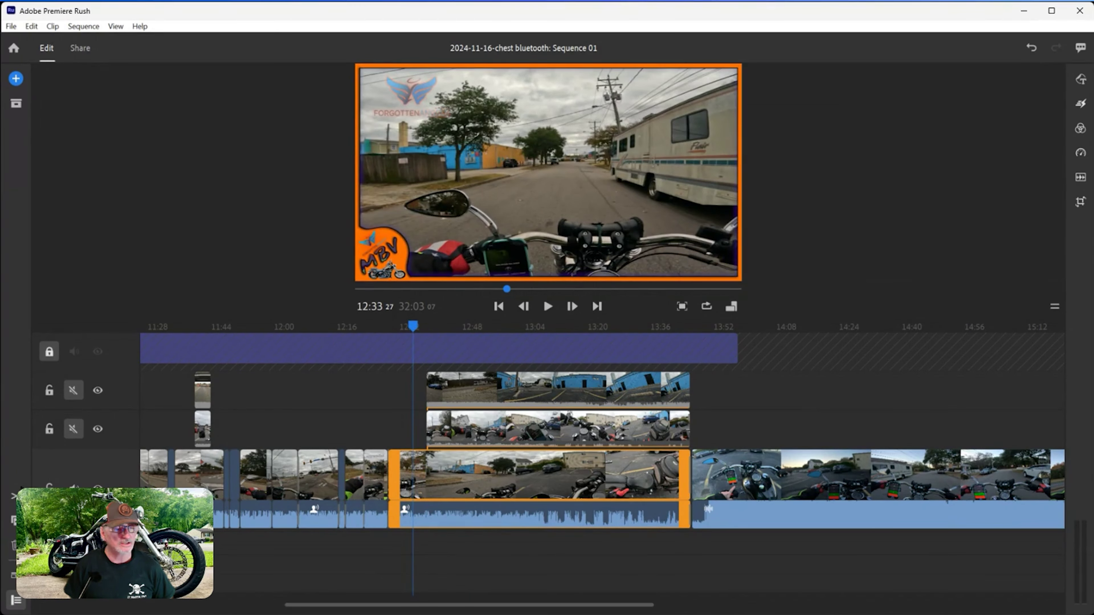
{"action": "left_click_drag", "start_coordinate": [390, 474], "coordinate": [413, 473]}
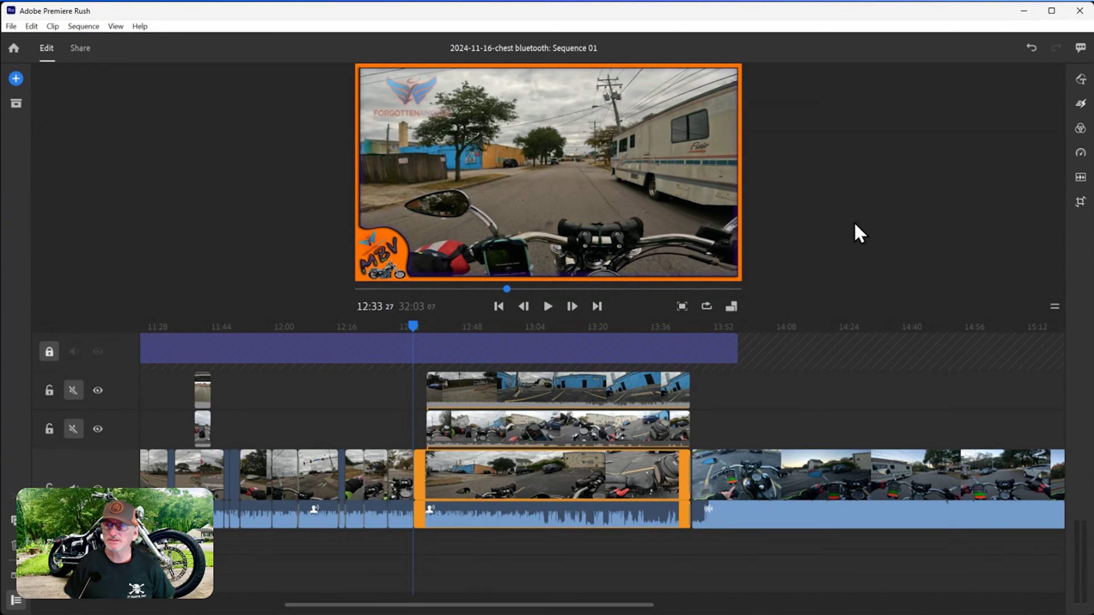
{"action": "left_click", "coordinate": [1031, 48]}
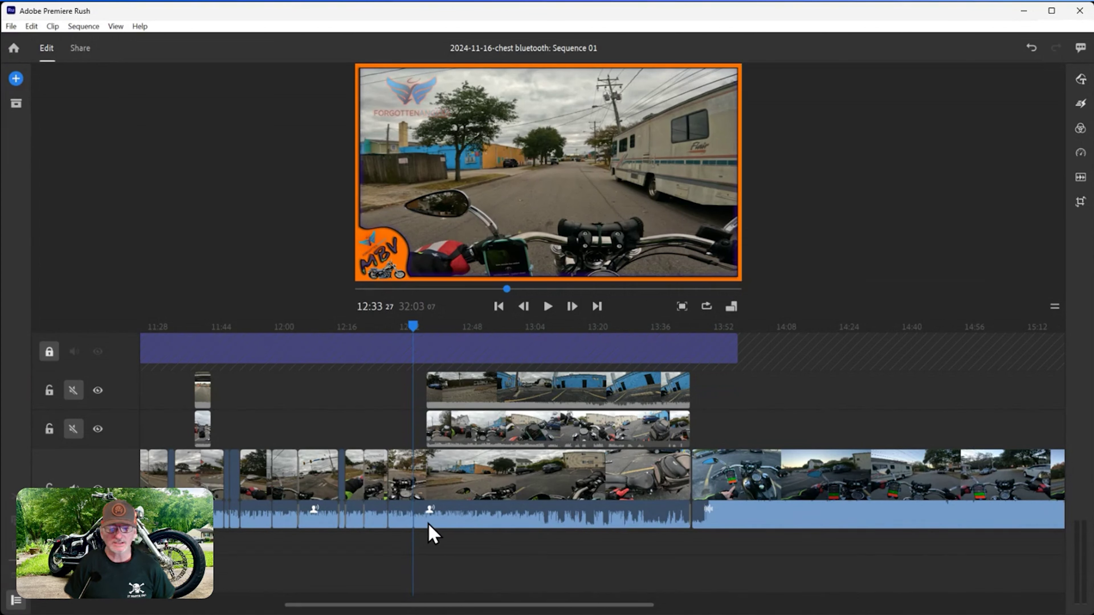
Step: Trim the start of the main-track section after the cut toward the overlaid clips' start and play it back
{"action": "left_click", "coordinate": [416, 512]}
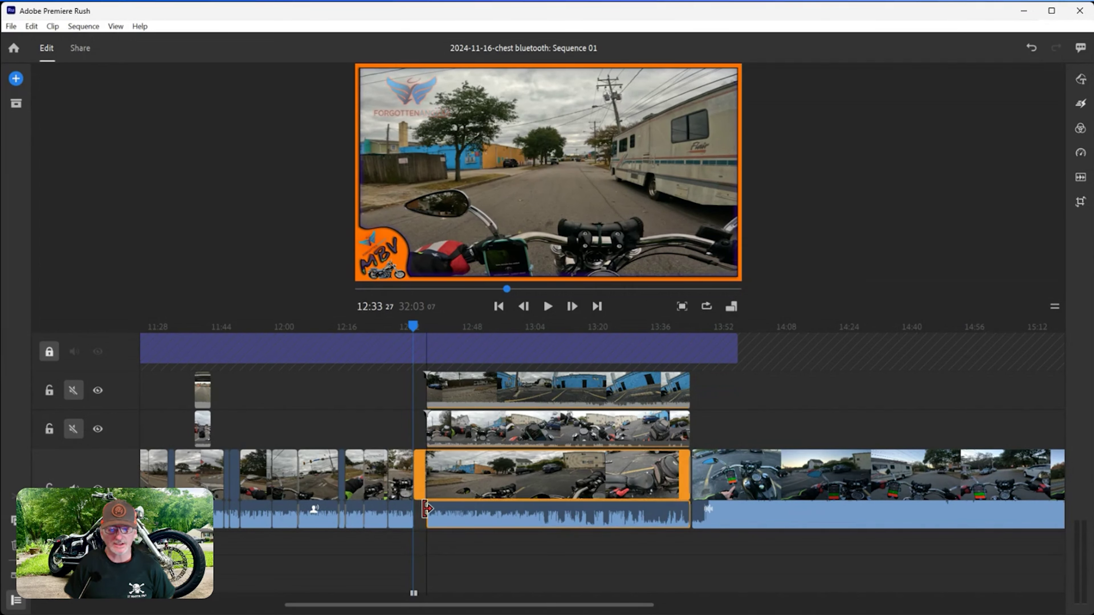
{"action": "left_click_drag", "start_coordinate": [420, 508], "coordinate": [430, 482]}
{"action": "key", "text": "space"}
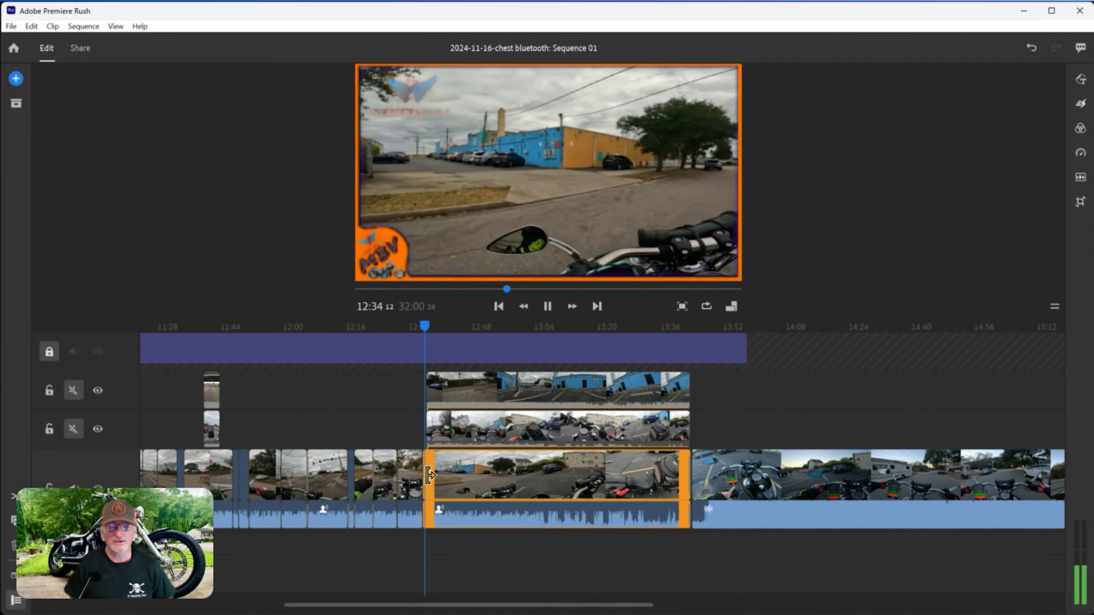
Step: Trim the start of the upper overlaid clip to about 13:08 and of the lower one to about 13:06
{"action": "left_click_drag", "start_coordinate": [433, 399], "coordinate": [561, 399]}
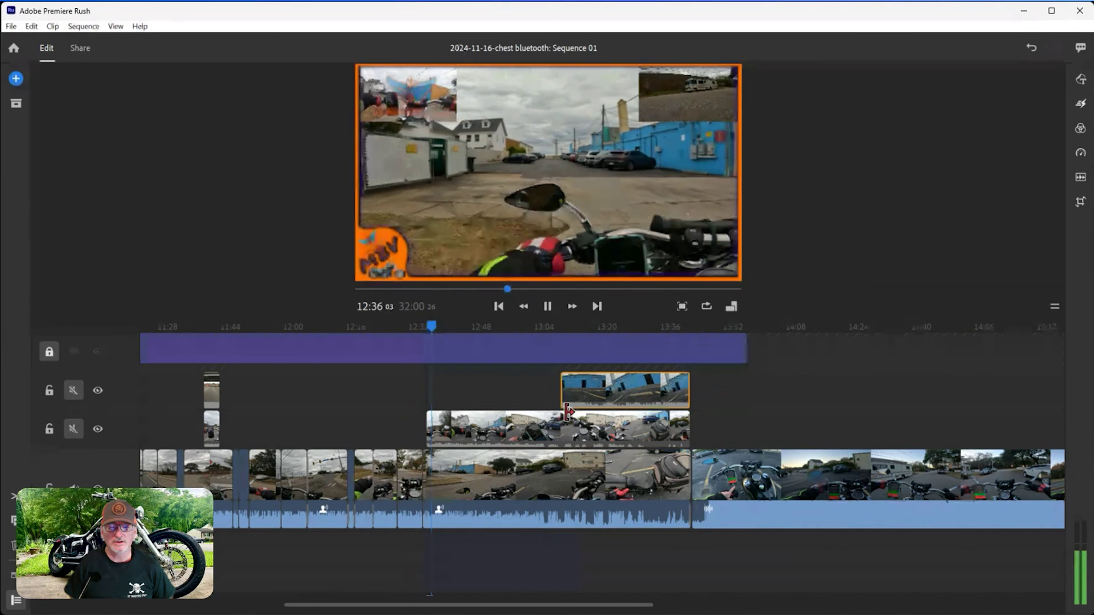
{"action": "left_click_drag", "start_coordinate": [428, 428], "coordinate": [553, 429]}
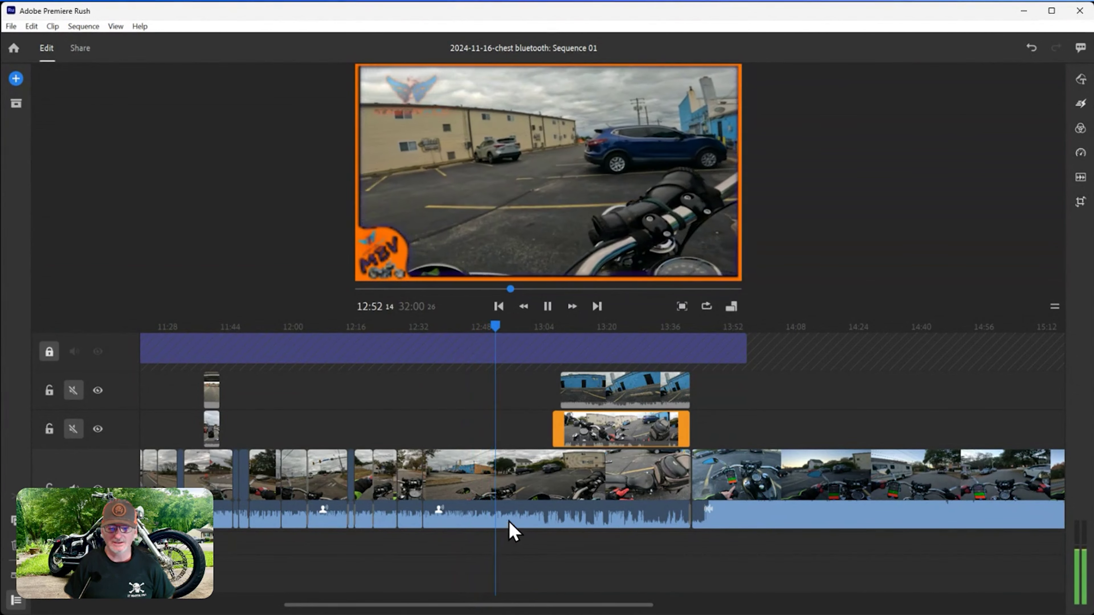
Step: Split the long main-track clip ahead of the two overlaid clips at 12:50:00
{"action": "left_click", "coordinate": [512, 529]}
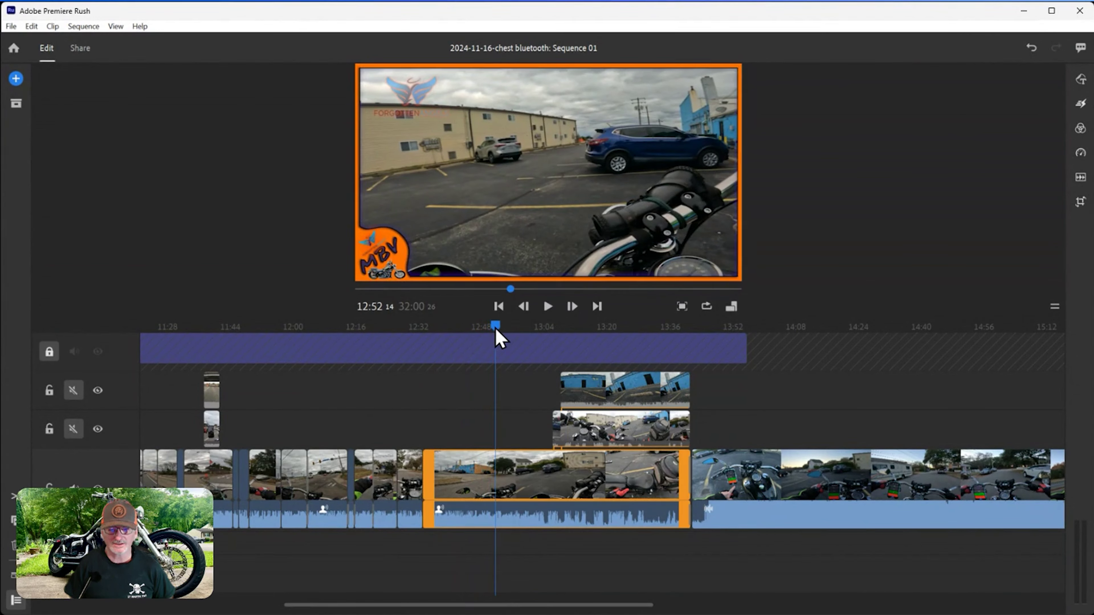
{"action": "left_click_drag", "start_coordinate": [495, 331], "coordinate": [481, 332]}
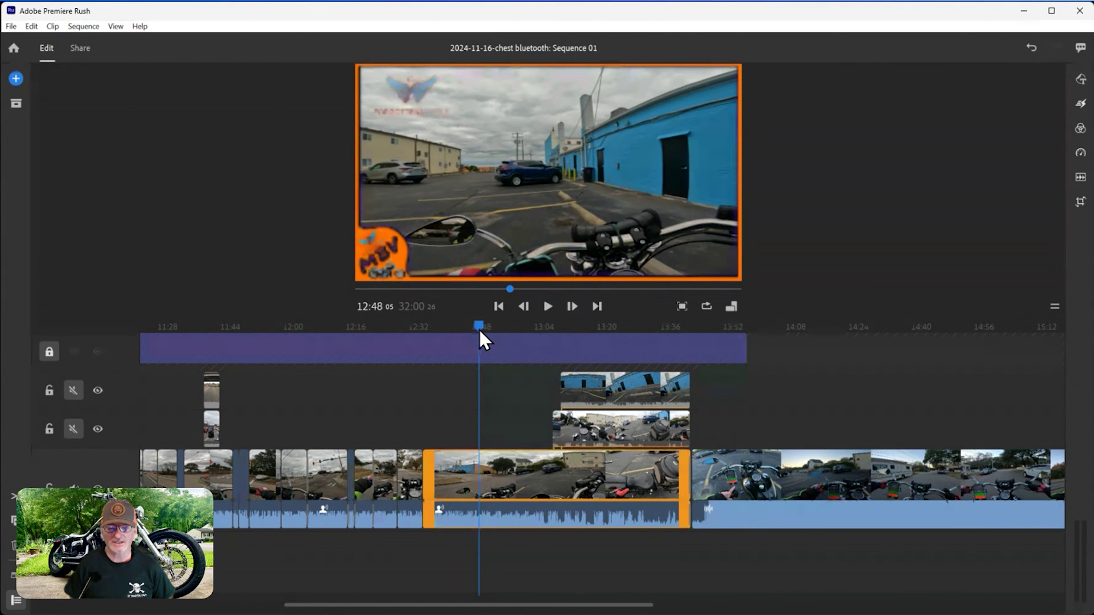
{"action": "left_click_drag", "start_coordinate": [480, 332], "coordinate": [477, 332]}
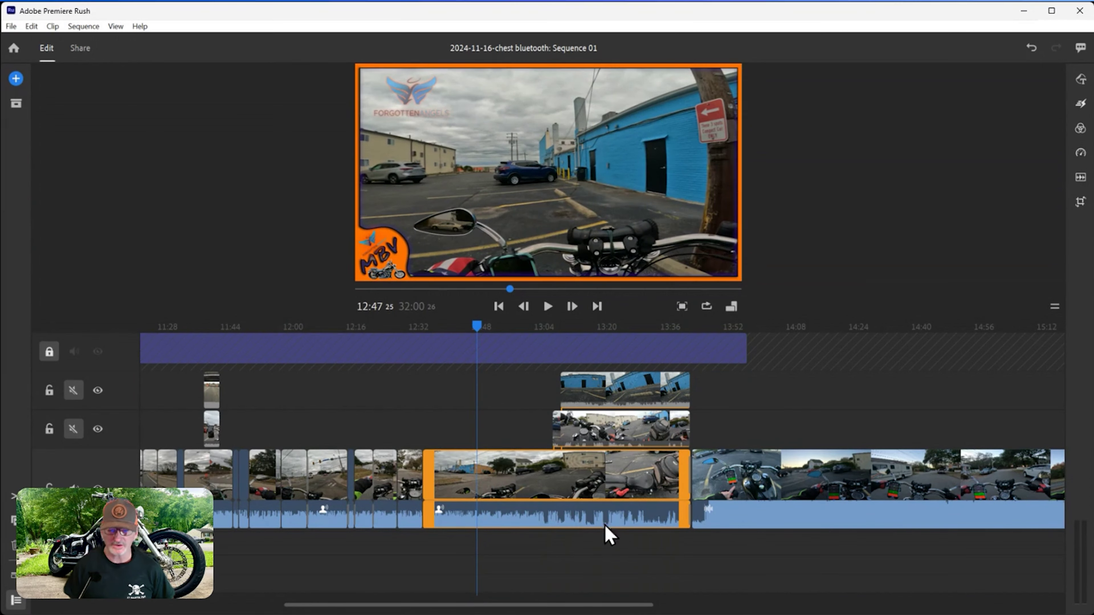
{"action": "left_click_drag", "start_coordinate": [648, 603], "coordinate": [610, 608]}
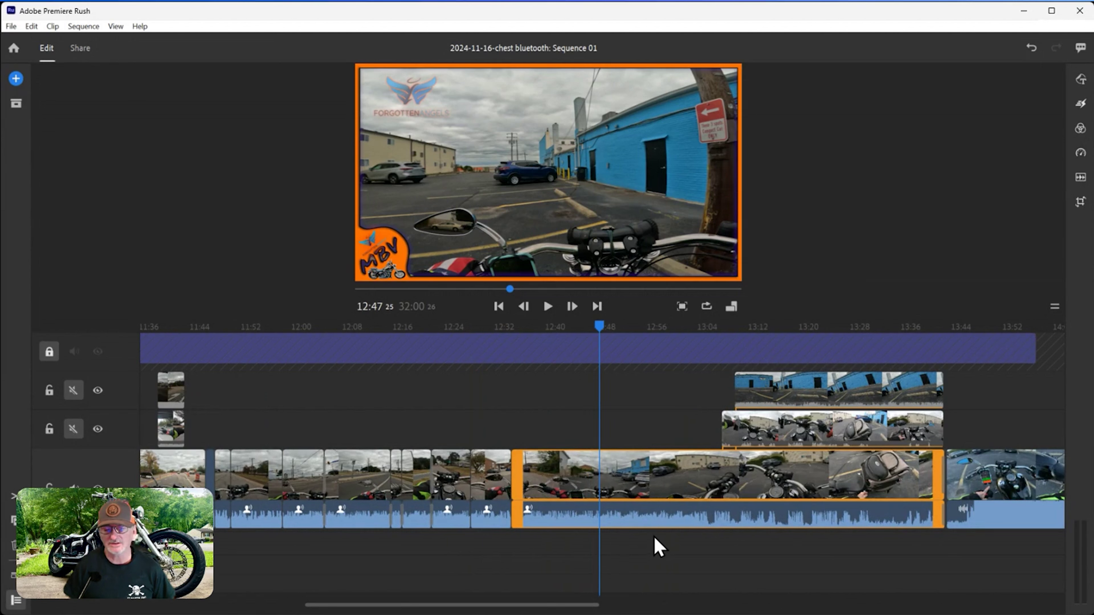
{"action": "key", "text": "space"}
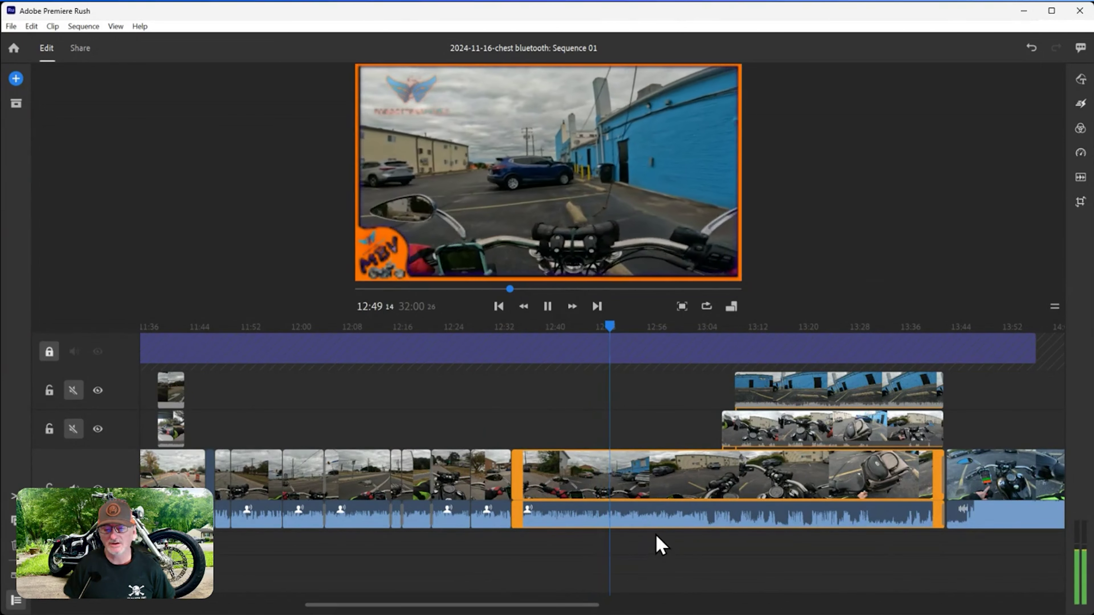
{"action": "key", "text": "space"}
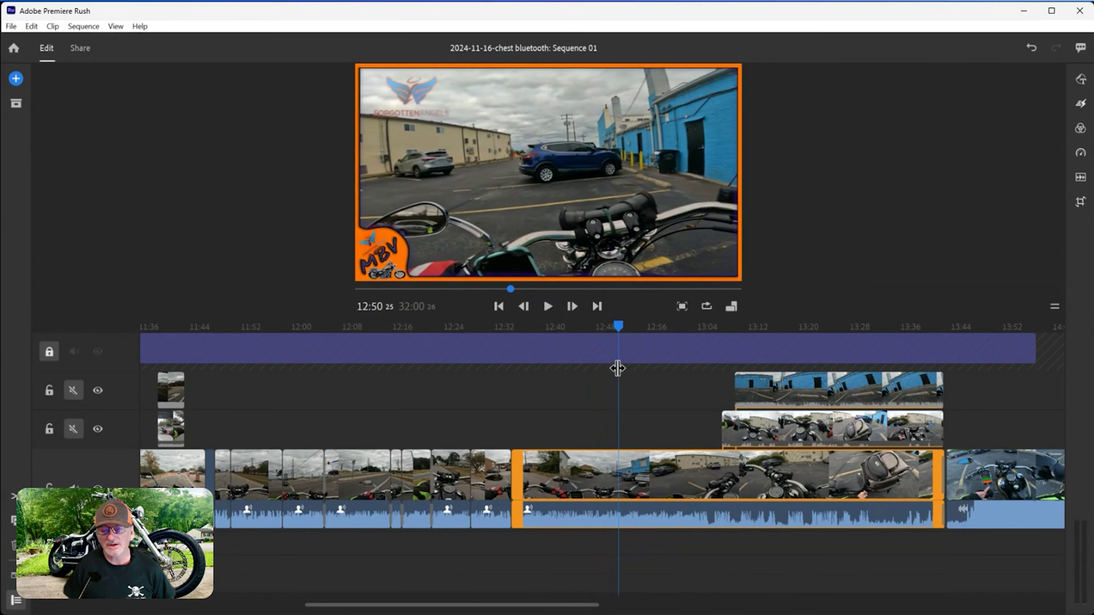
{"action": "left_click_drag", "start_coordinate": [621, 333], "coordinate": [615, 328]}
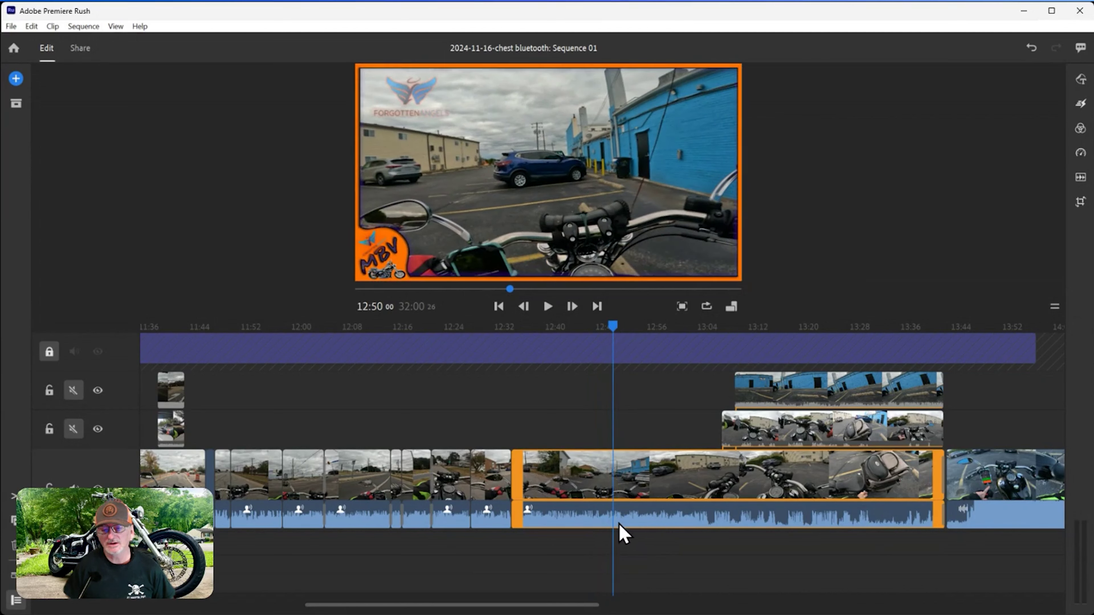
{"action": "key", "text": "ctrl+k"}
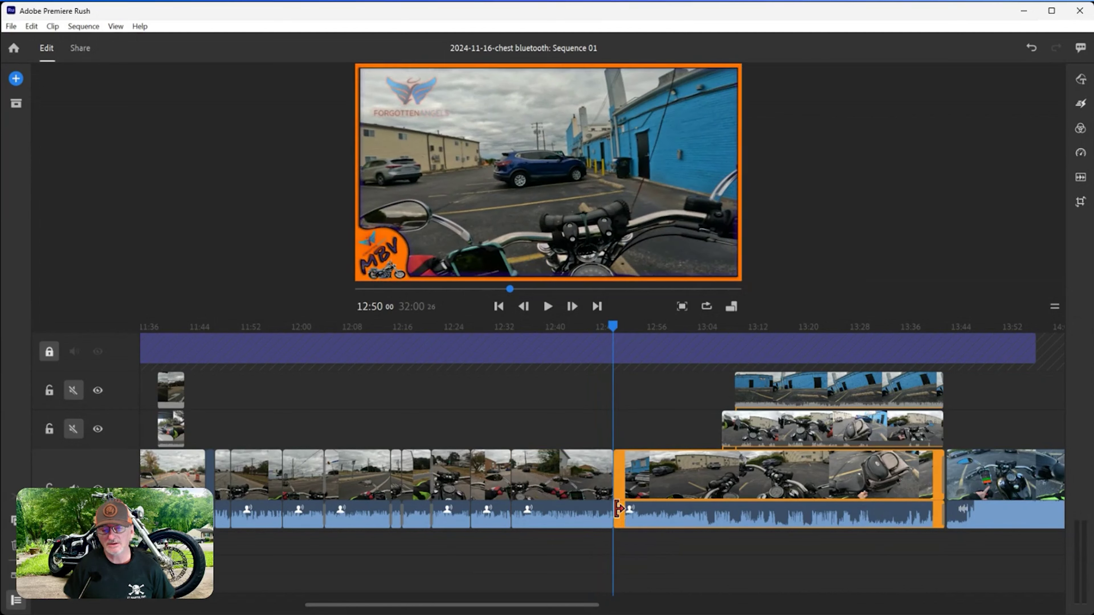
Step: Play across the new cut and trim the start of the main-track section after it down to about 6 seconds
{"action": "key", "text": "space"}
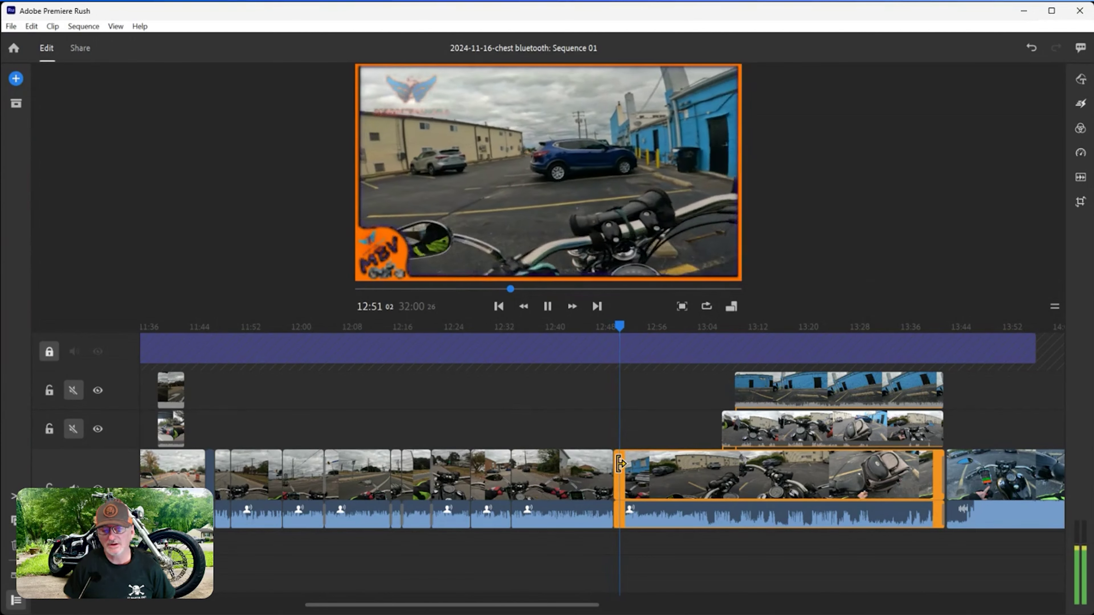
{"action": "key", "text": "space"}
{"action": "left_click_drag", "start_coordinate": [619, 466], "coordinate": [628, 465]}
{"action": "left_click_drag", "start_coordinate": [617, 333], "coordinate": [608, 332]}
{"action": "key", "text": "space"}
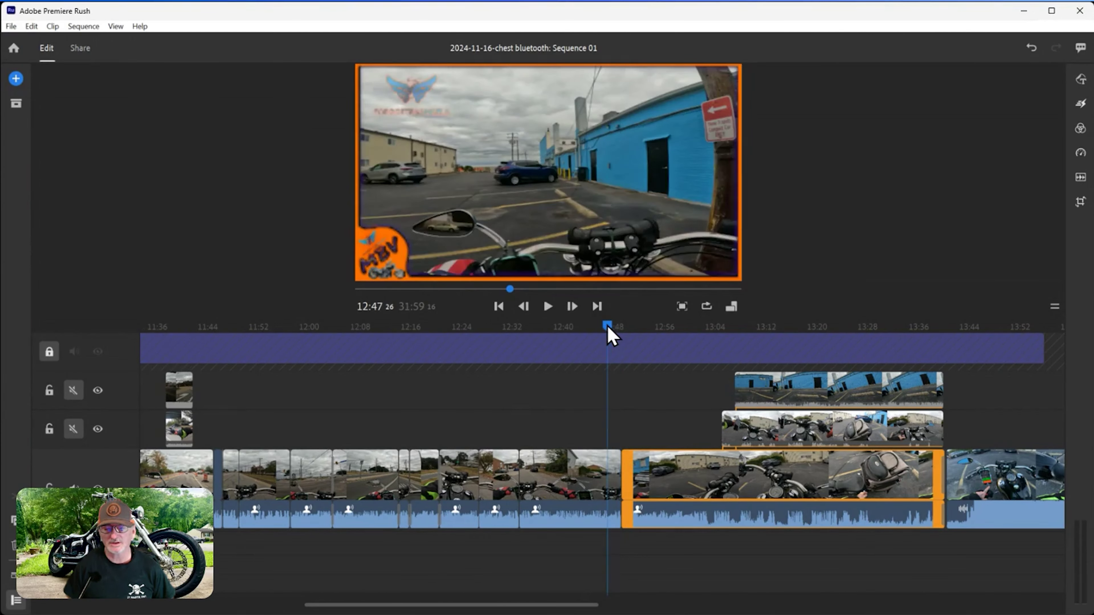
{"action": "key", "text": "space"}
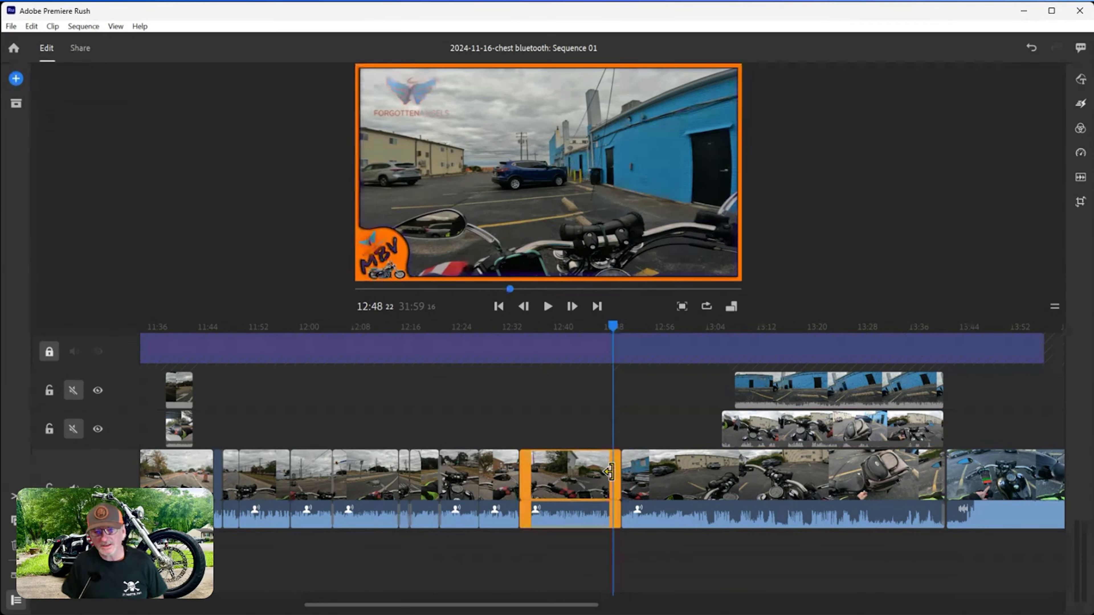
{"action": "key", "text": "space"}
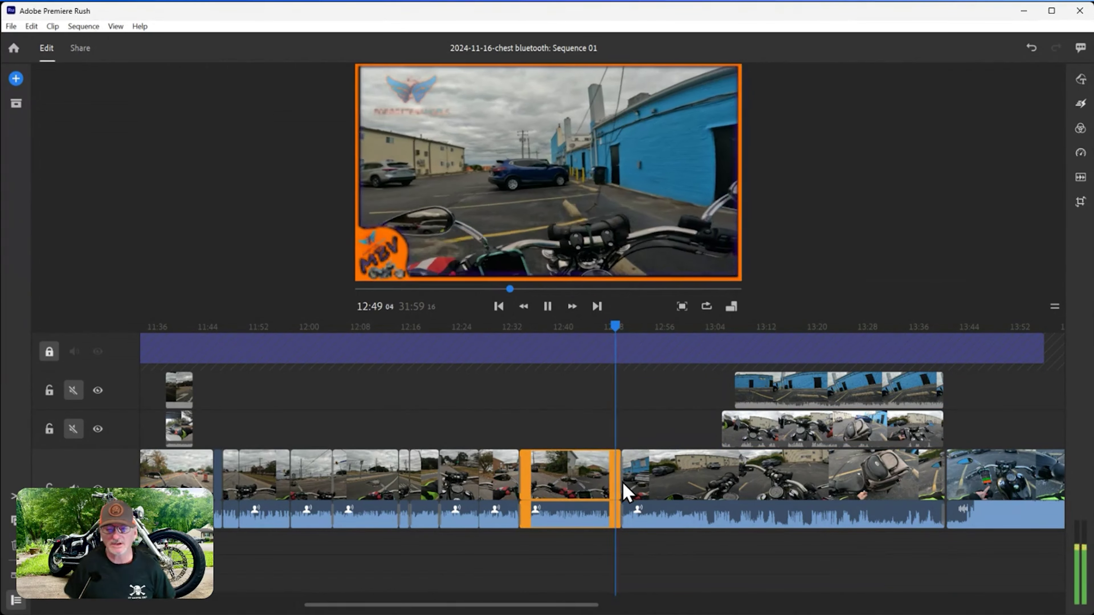
{"action": "left_click", "coordinate": [642, 481]}
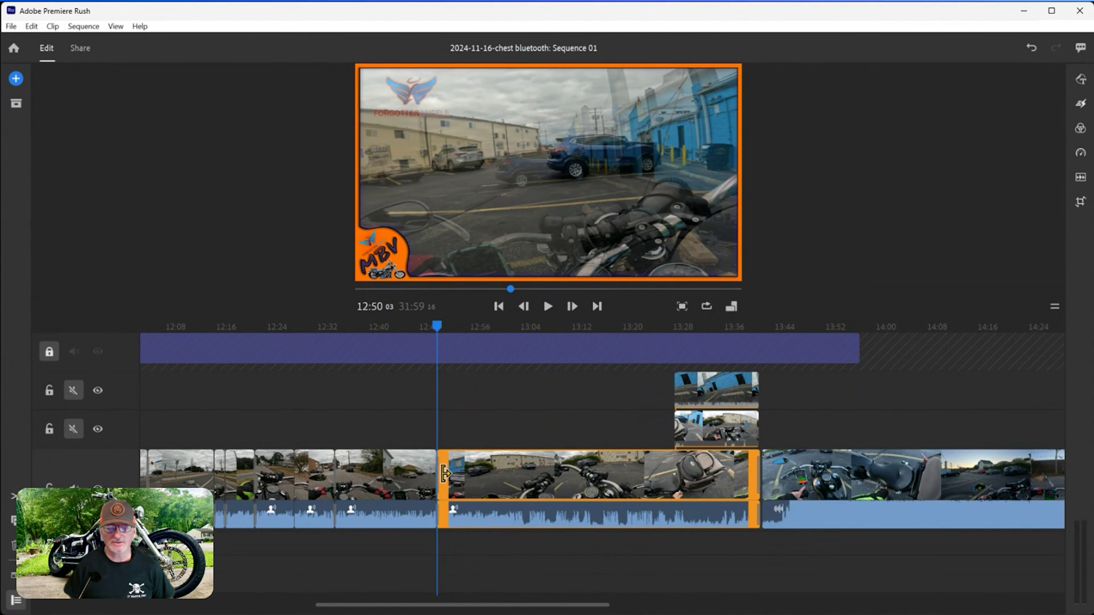
{"action": "left_click_drag", "start_coordinate": [445, 474], "coordinate": [725, 487]}
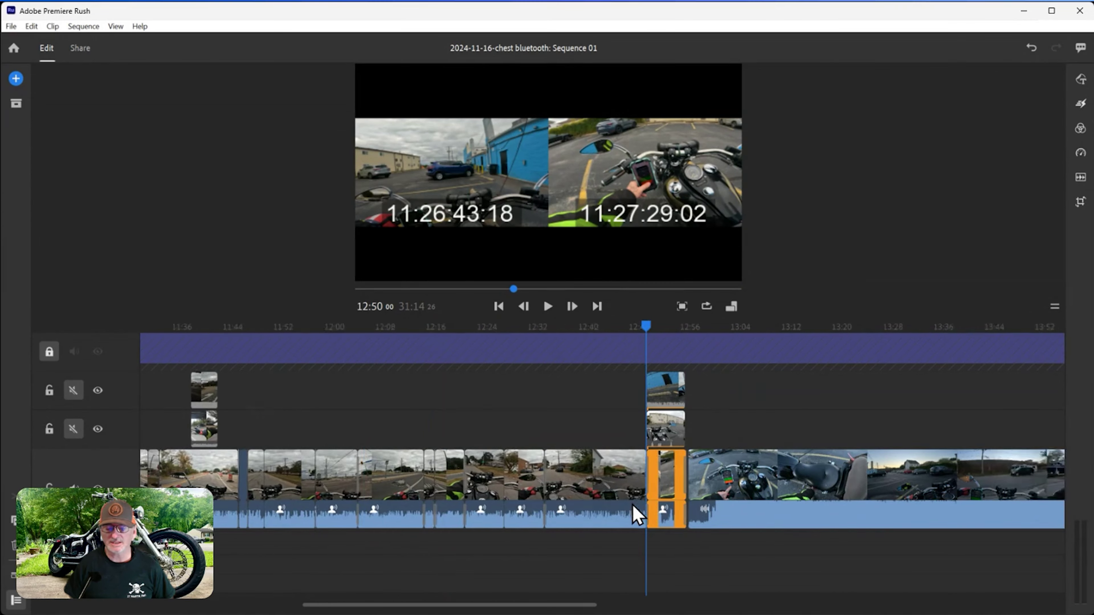
Step: Split both overlaid clips and the short main-track section beneath them at 12:54:09, and delete the pieces after the cut
{"action": "scroll", "coordinate": [633, 512], "scroll_direction": "right", "scroll_amount": 5}
{"action": "left_click", "coordinate": [397, 436]}
{"action": "left_click", "coordinate": [394, 429]}
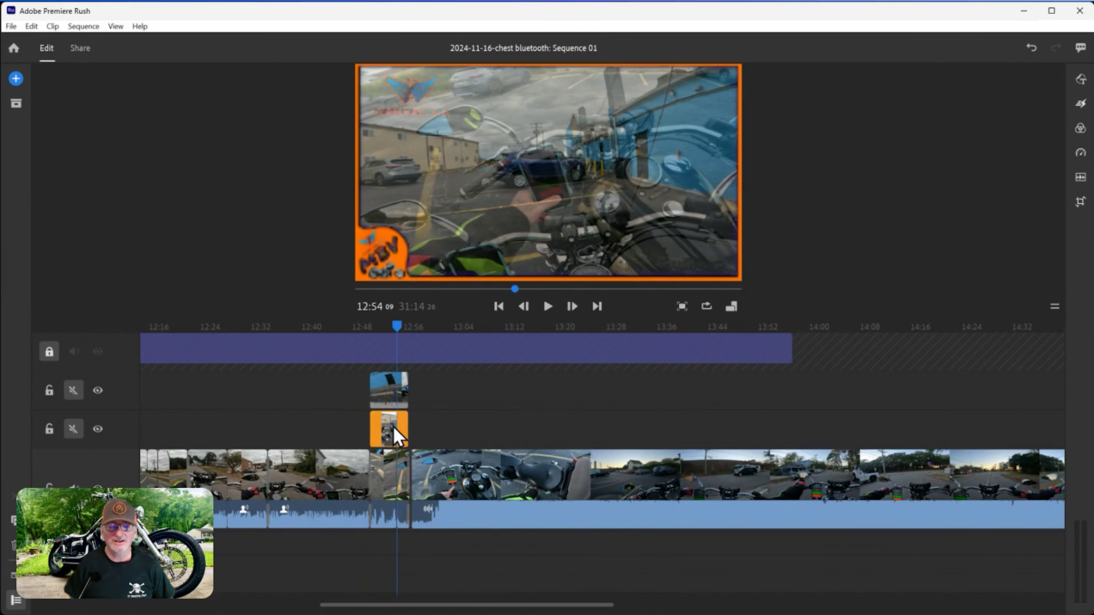
{"action": "key", "text": "s"}
{"action": "left_click", "coordinate": [388, 390]}
{"action": "key", "text": "s"}
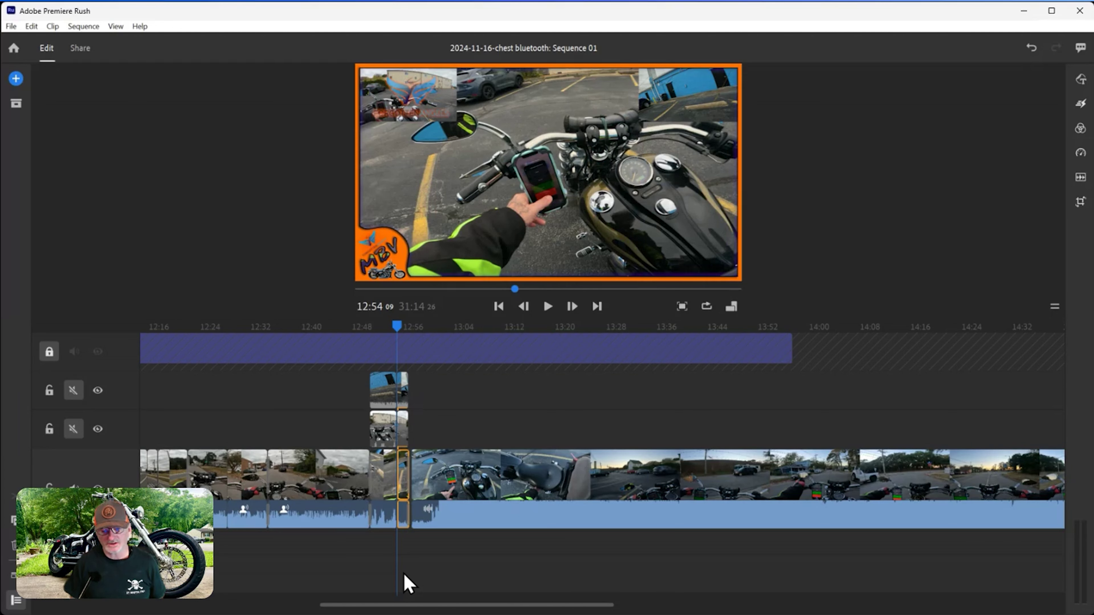
{"action": "key", "text": "Delete"}
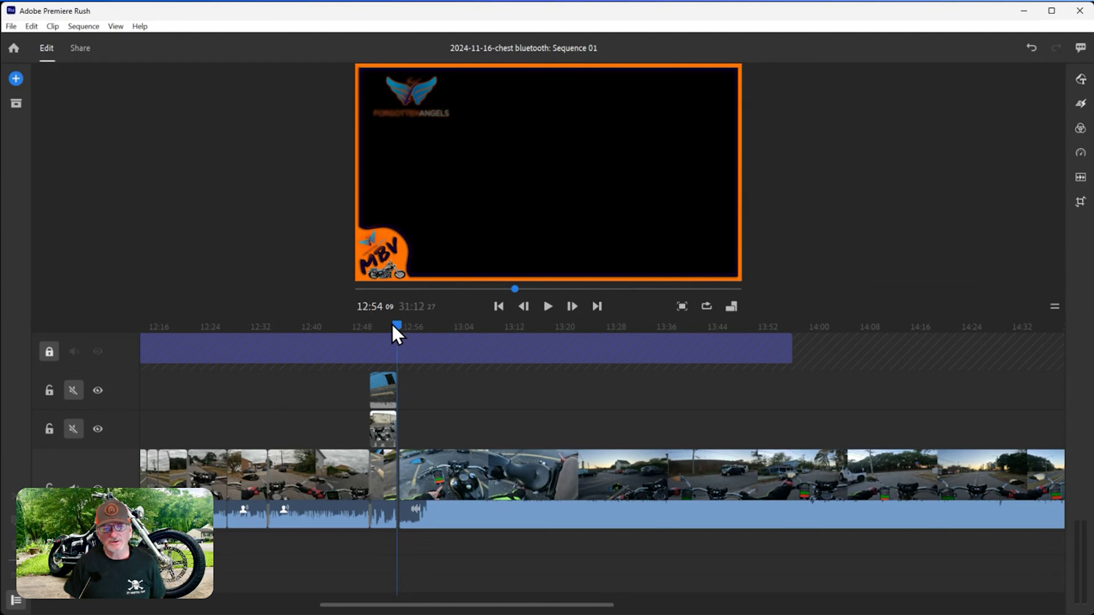
Step: Play back the short stacked section and delete the upper overlaid clip
{"action": "left_click_drag", "start_coordinate": [396, 328], "coordinate": [377, 328]}
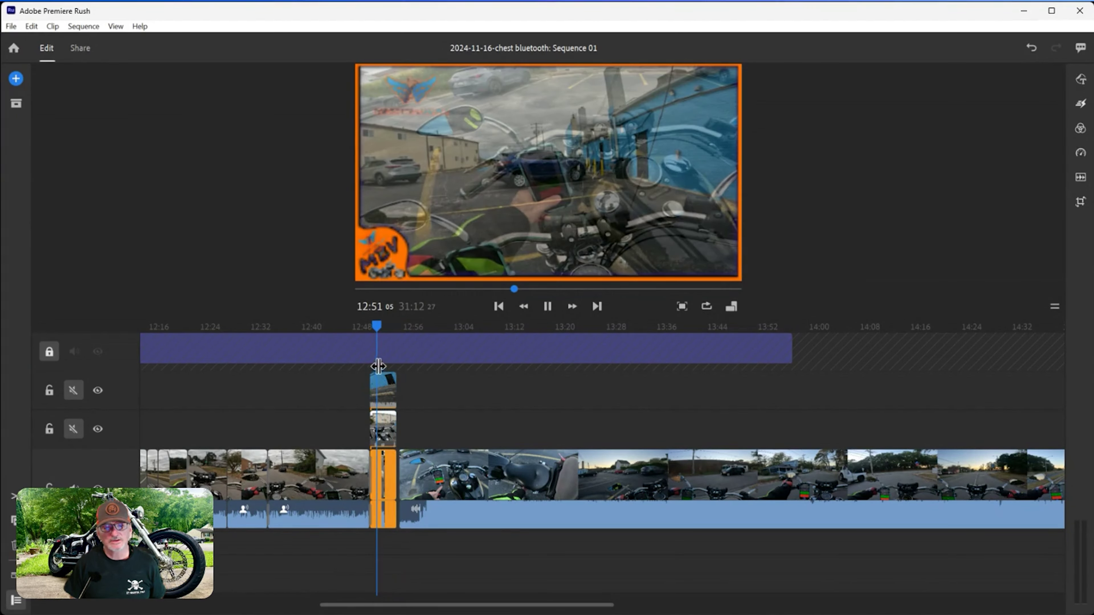
{"action": "left_click", "coordinate": [387, 337]}
{"action": "left_click", "coordinate": [384, 388]}
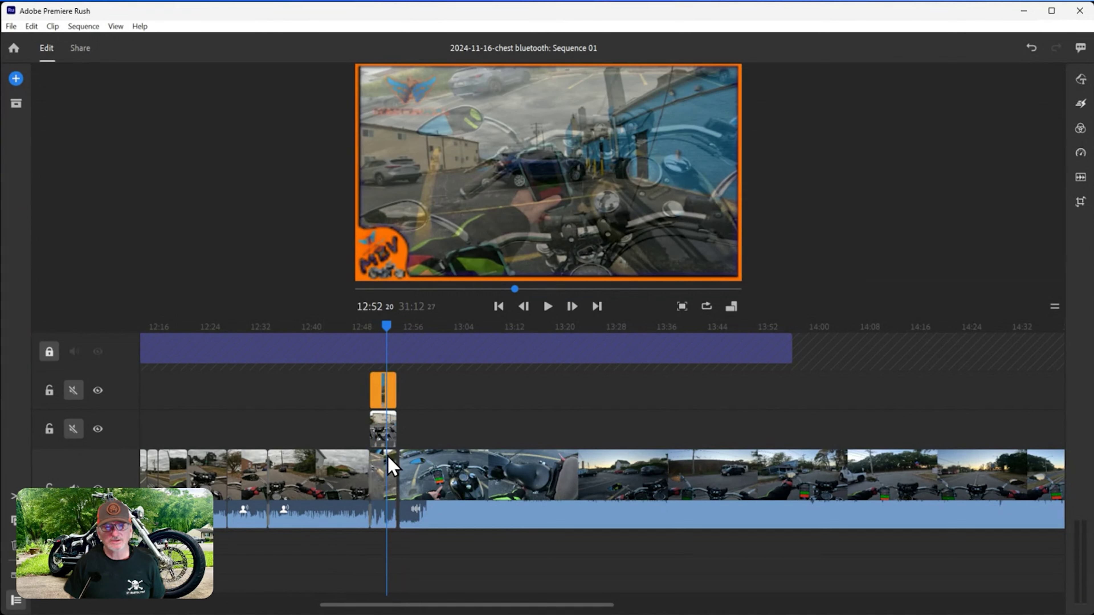
{"action": "key", "text": "Delete"}
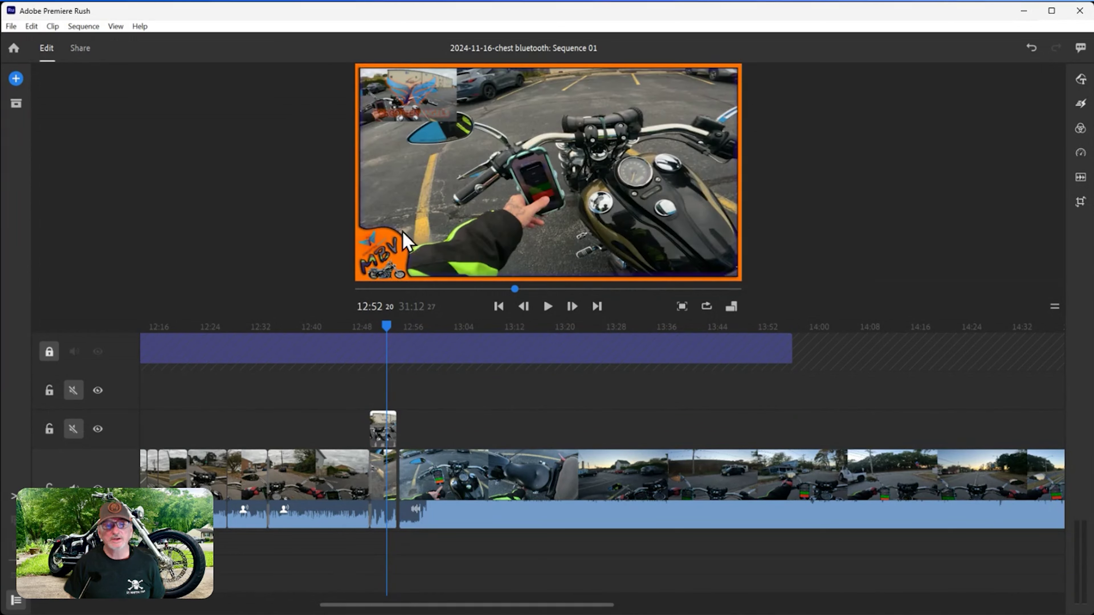
Step: Enlarge the remaining overlaid clip until it fills the whole frame, undoing any accidental move of the main-track clip
{"action": "left_click_drag", "start_coordinate": [397, 341], "coordinate": [378, 342]}
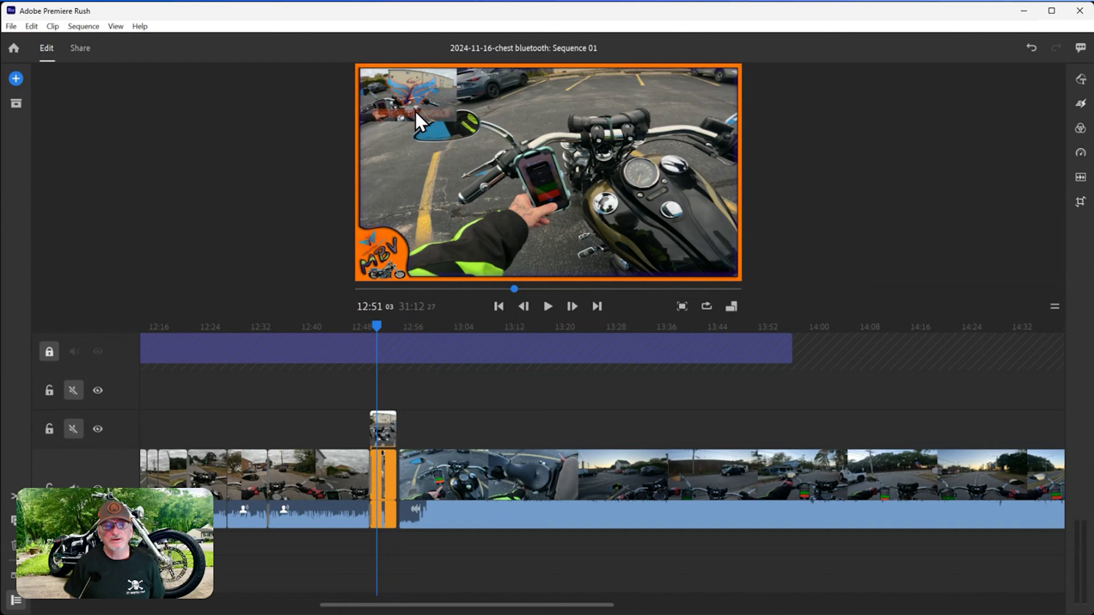
{"action": "left_click_drag", "start_coordinate": [417, 121], "coordinate": [434, 145]}
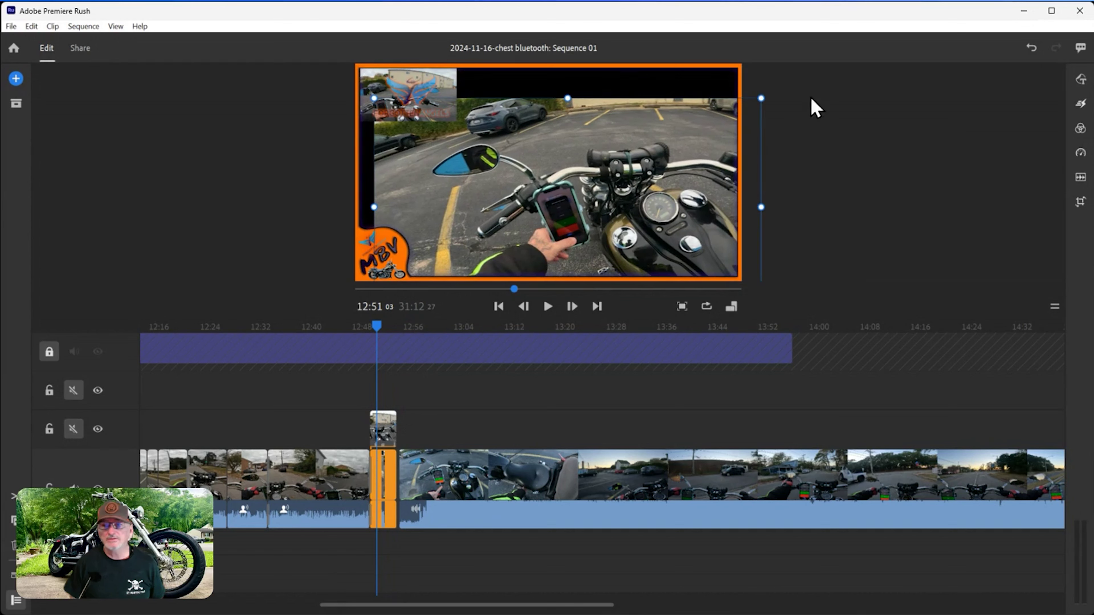
{"action": "left_click", "coordinate": [1030, 48]}
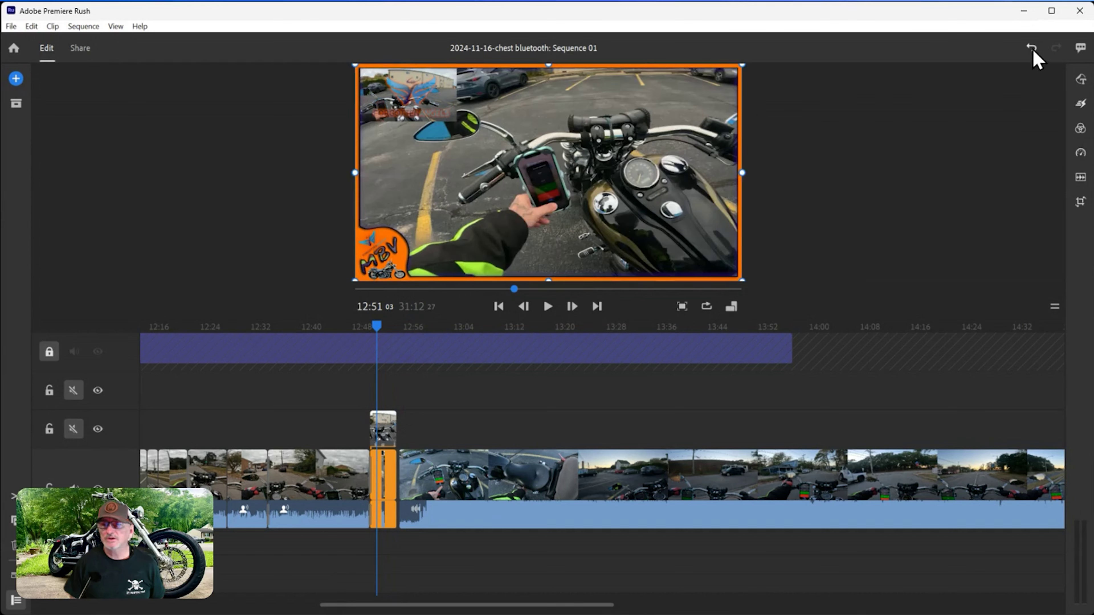
{"action": "left_click", "coordinate": [381, 435]}
{"action": "left_click", "coordinate": [452, 114]}
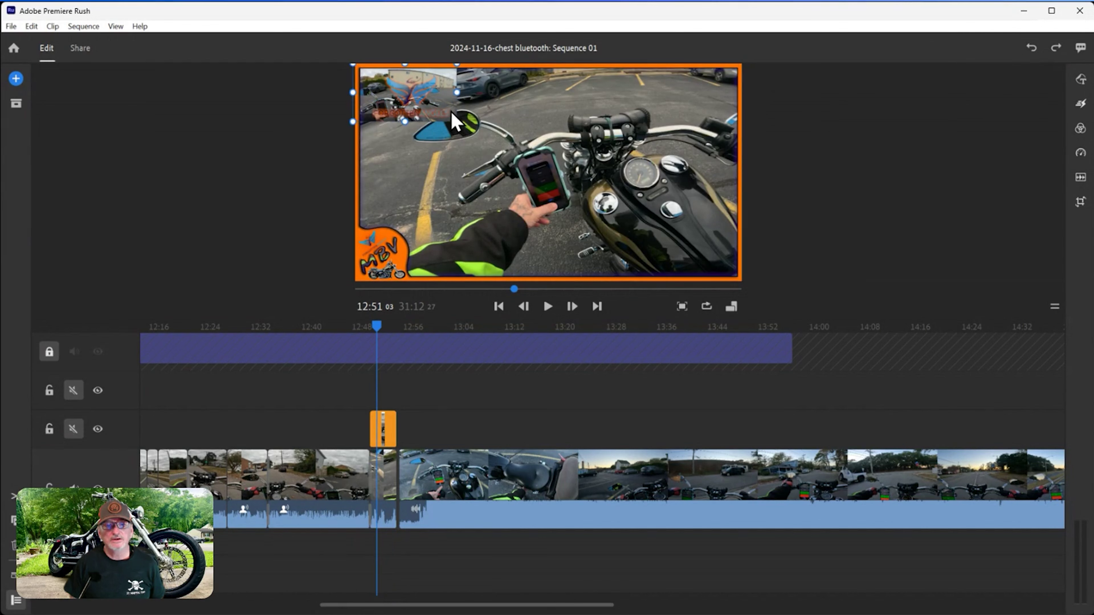
{"action": "left_click_drag", "start_coordinate": [455, 116], "coordinate": [733, 243]}
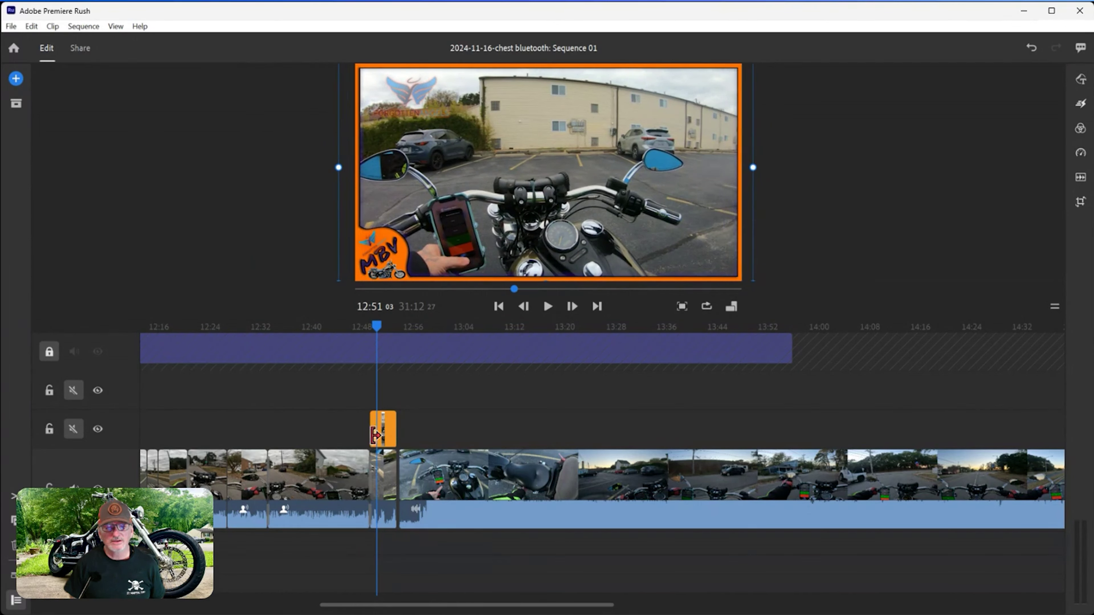
{"action": "left_click", "coordinate": [381, 429]}
{"action": "left_click", "coordinate": [382, 424]}
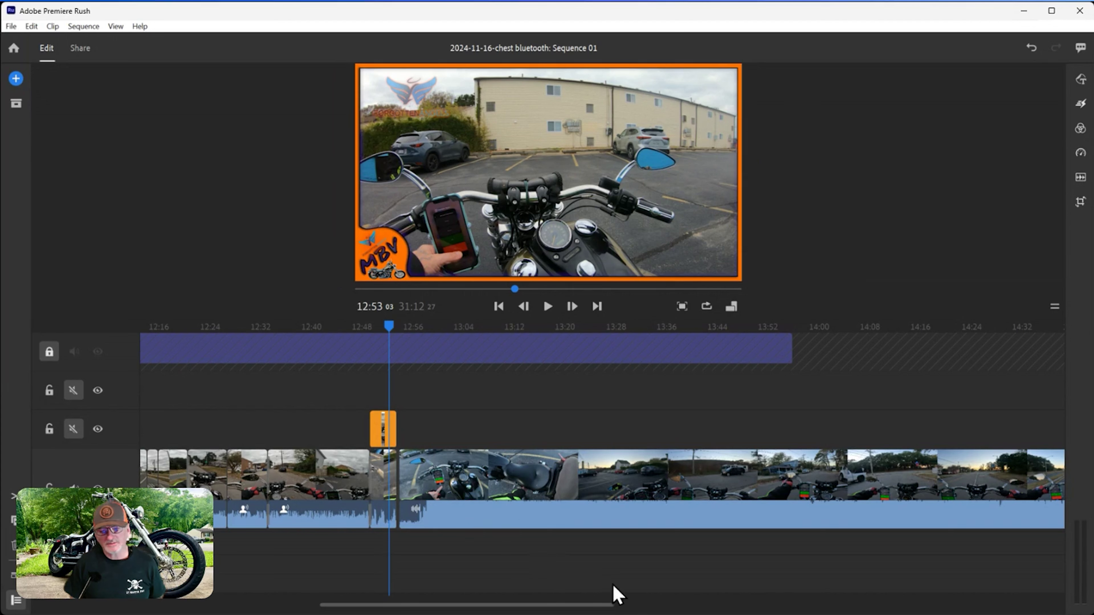
Step: Extend the end of the remaining overlaid clip slightly, to the start of the next long main-track clip
{"action": "mouse_move", "coordinate": [607, 603]}
{"action": "left_click_drag", "start_coordinate": [607, 603], "coordinate": [551, 603]}
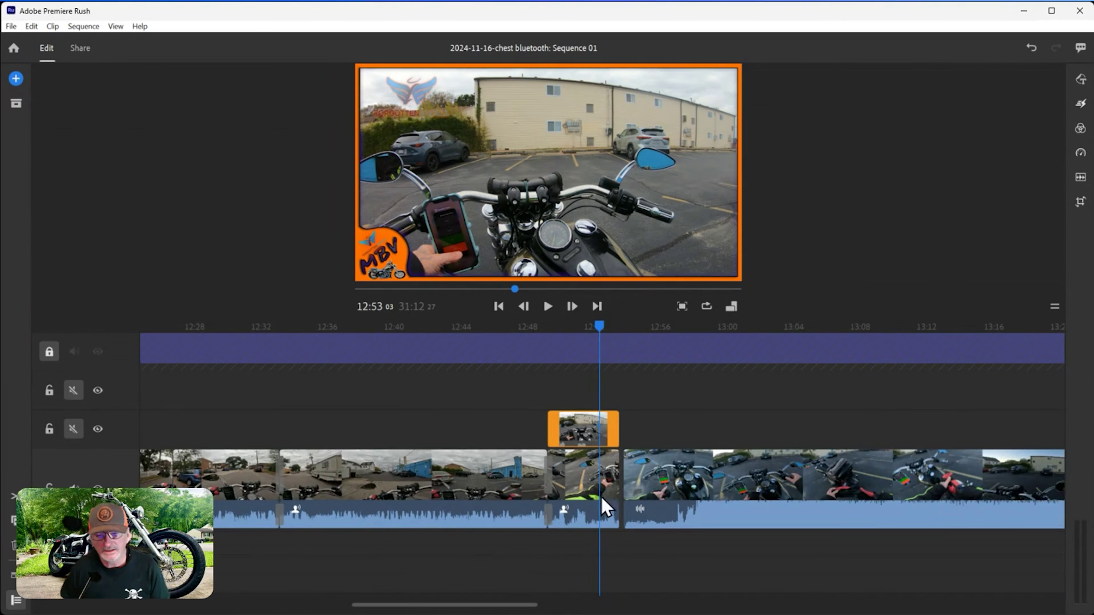
{"action": "mouse_move", "coordinate": [623, 429]}
{"action": "left_mouse_down"}
{"action": "mouse_move", "coordinate": [684, 429]}
{"action": "mouse_move", "coordinate": [616, 431]}
{"action": "mouse_move", "coordinate": [671, 436]}
{"action": "mouse_move", "coordinate": [629, 440]}
{"action": "left_mouse_up"}
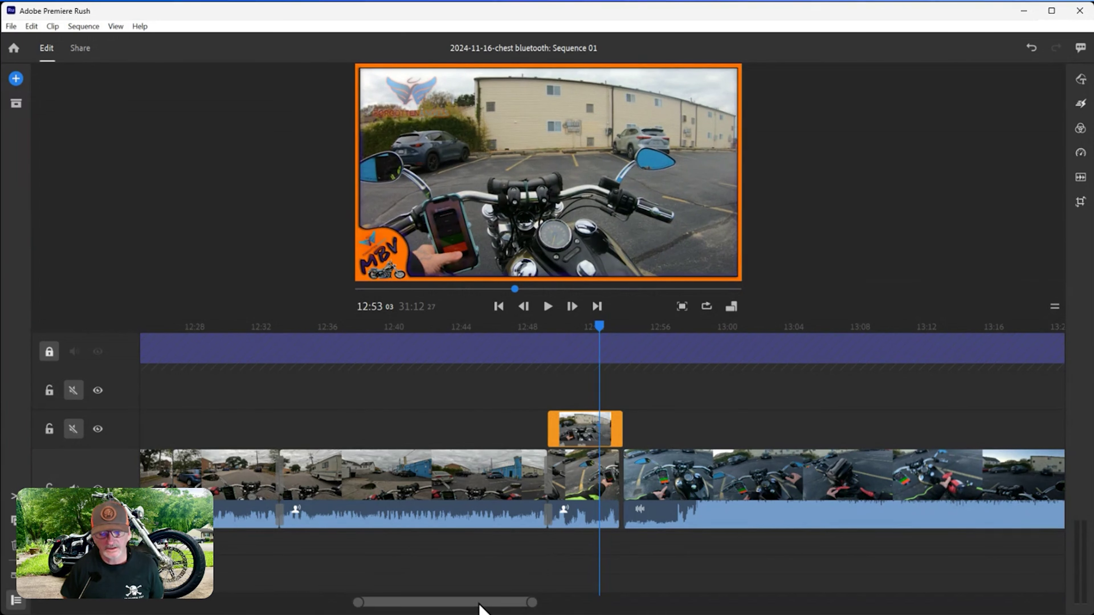
{"action": "left_click_drag", "start_coordinate": [532, 603], "coordinate": [764, 604]}
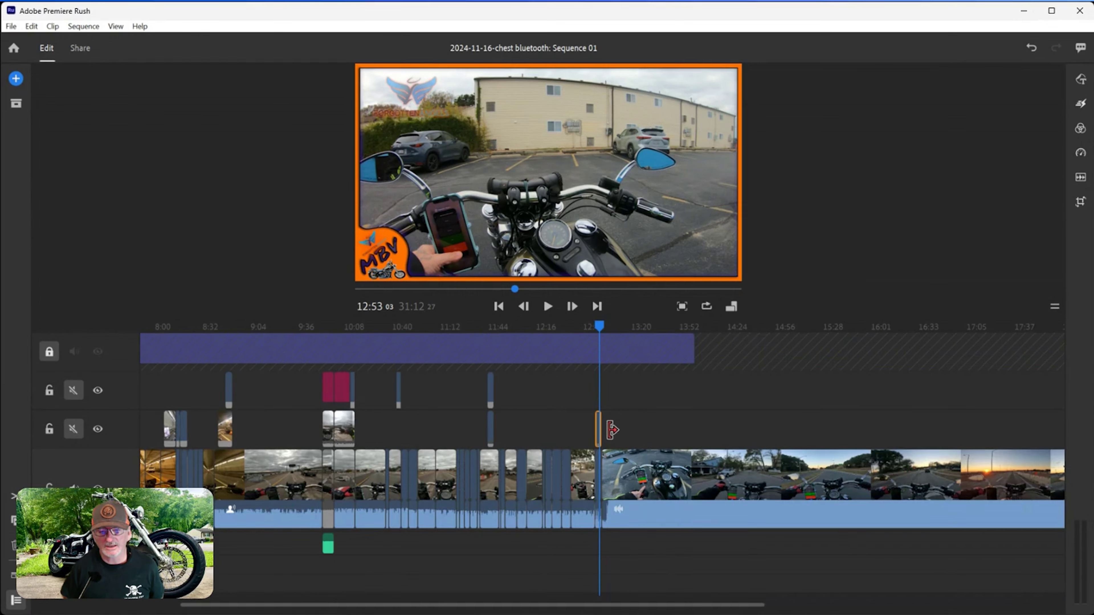
{"action": "left_click_drag", "start_coordinate": [588, 427], "coordinate": [596, 429]}
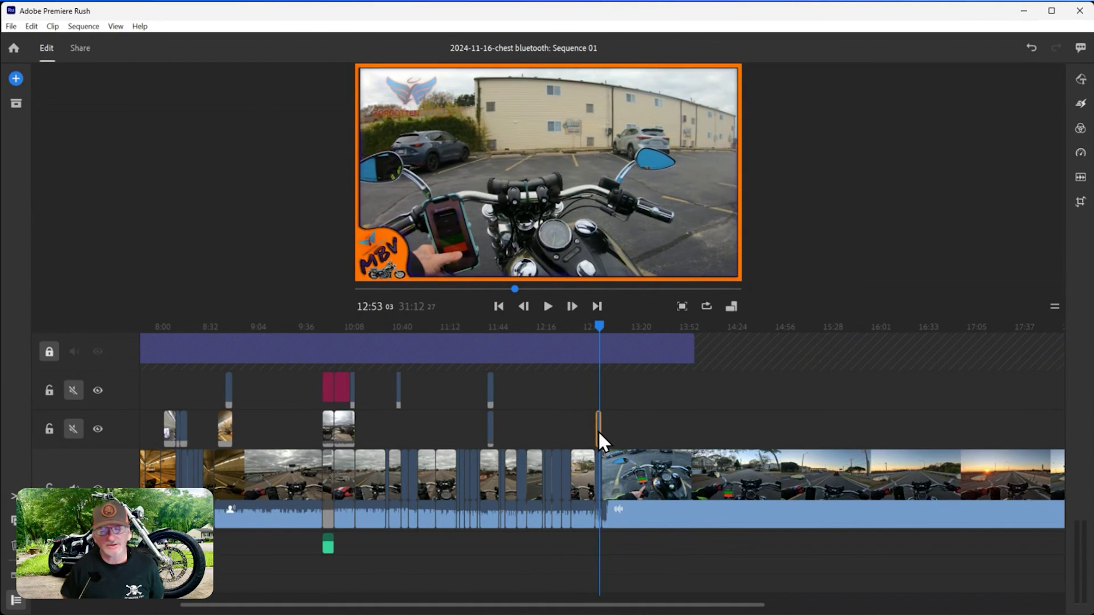
Step: Delete the remaining overlaid clip above the short main-track section at about 12:52
{"action": "left_click", "coordinate": [582, 480]}
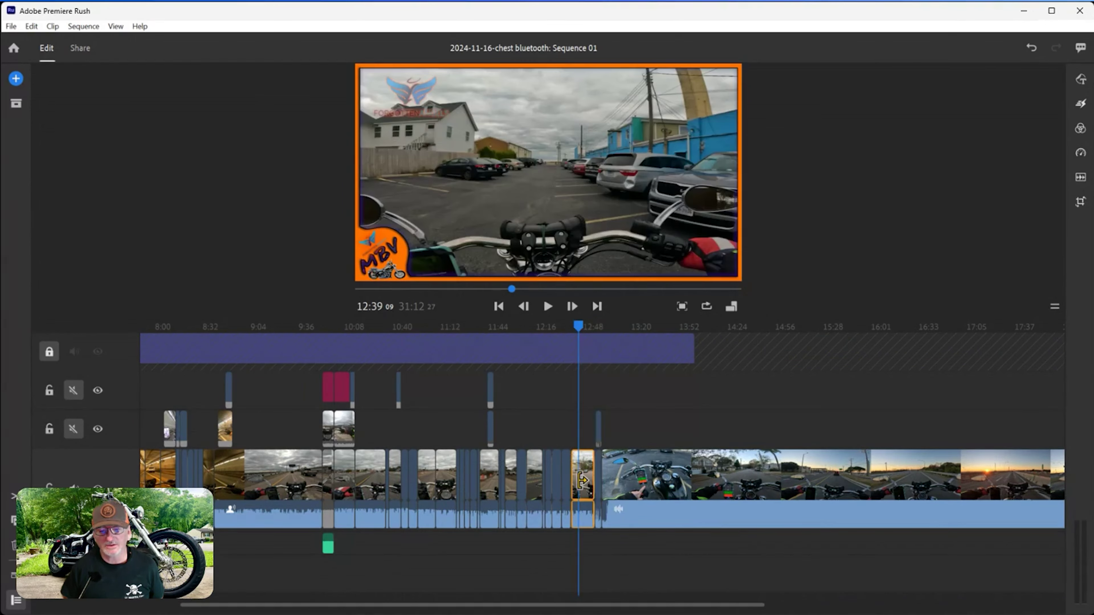
{"action": "left_click", "coordinate": [599, 448]}
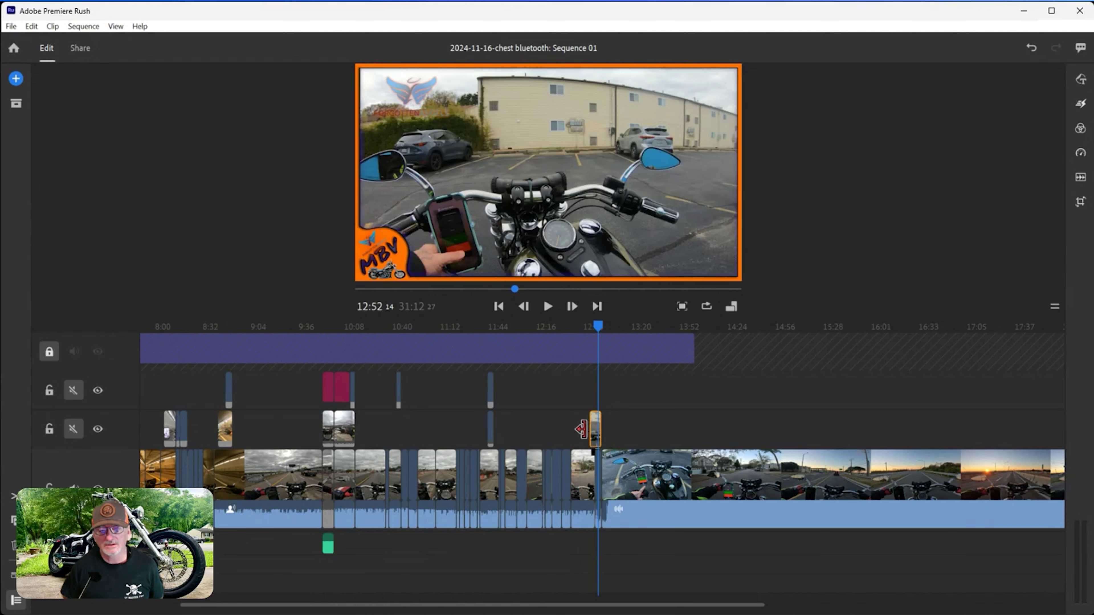
{"action": "mouse_move", "coordinate": [591, 429]}
{"action": "left_mouse_down"}
{"action": "mouse_move", "coordinate": [581, 429]}
{"action": "mouse_move", "coordinate": [591, 431]}
{"action": "left_mouse_up"}
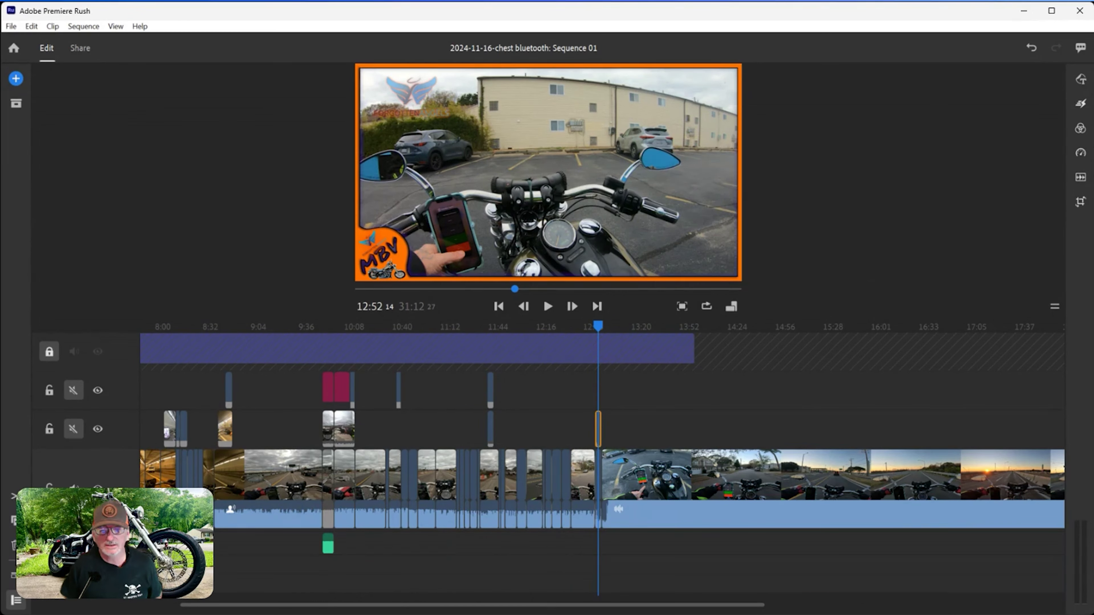
{"action": "key", "text": "Delete"}
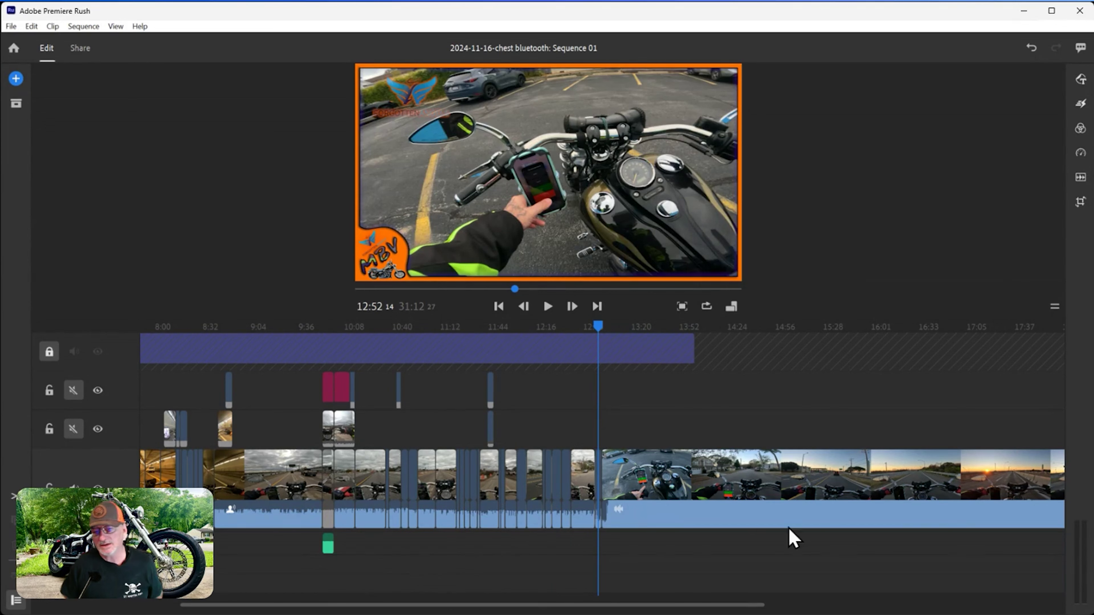
Step: Look over the long main-track clip after 12:52, sampling and playing the footage at about 15:24 and 14:29
{"action": "mouse_move", "coordinate": [747, 608]}
{"action": "left_click_drag", "start_coordinate": [747, 611], "coordinate": [769, 600]}
{"action": "left_click", "coordinate": [719, 494]}
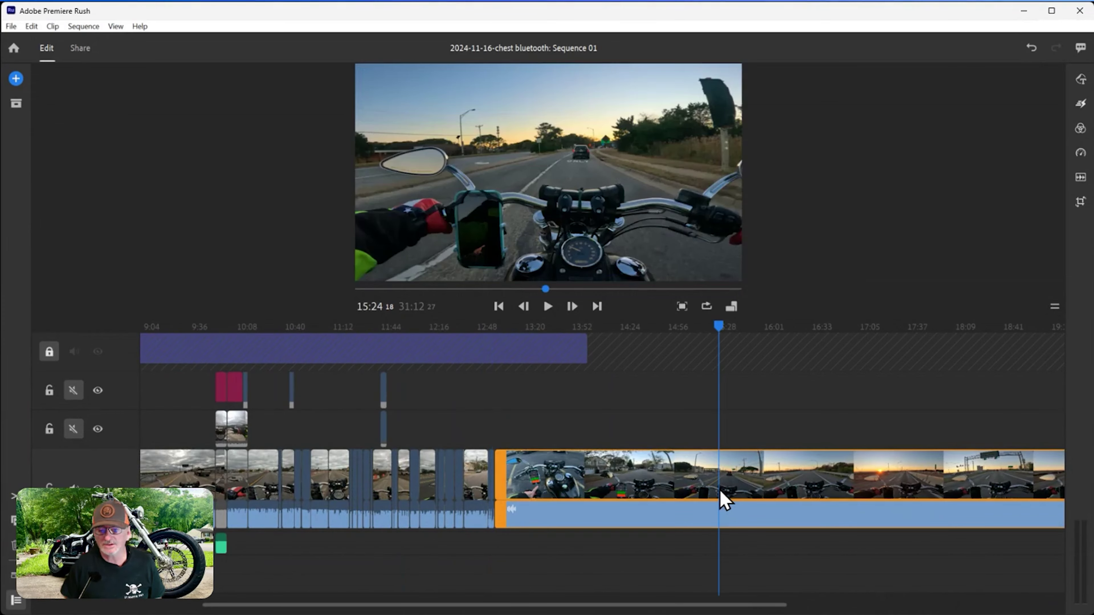
{"action": "key", "text": "space"}
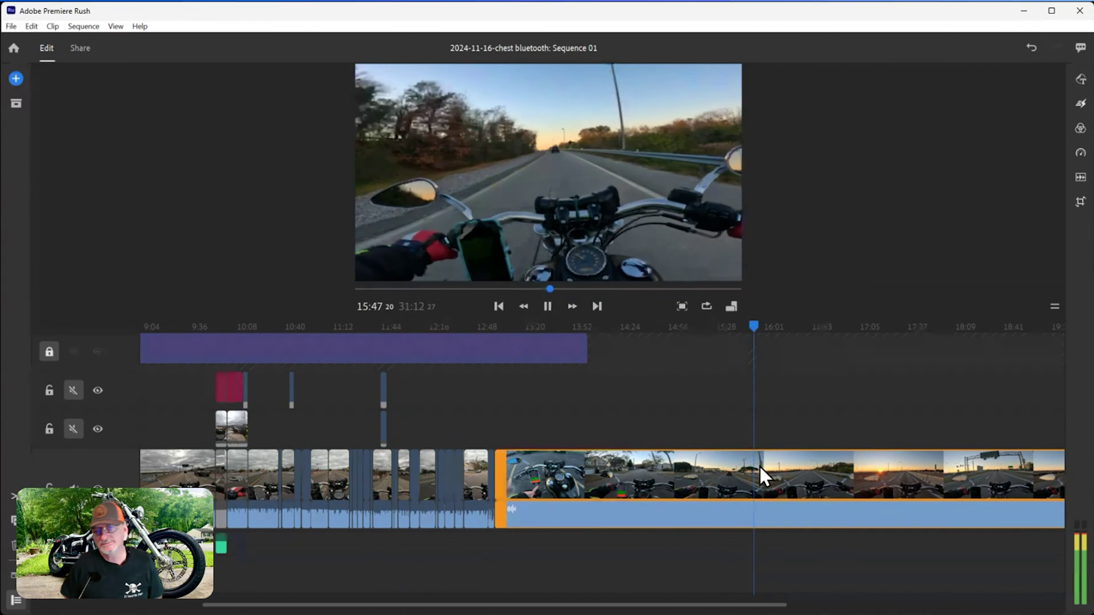
{"action": "left_click", "coordinate": [637, 487]}
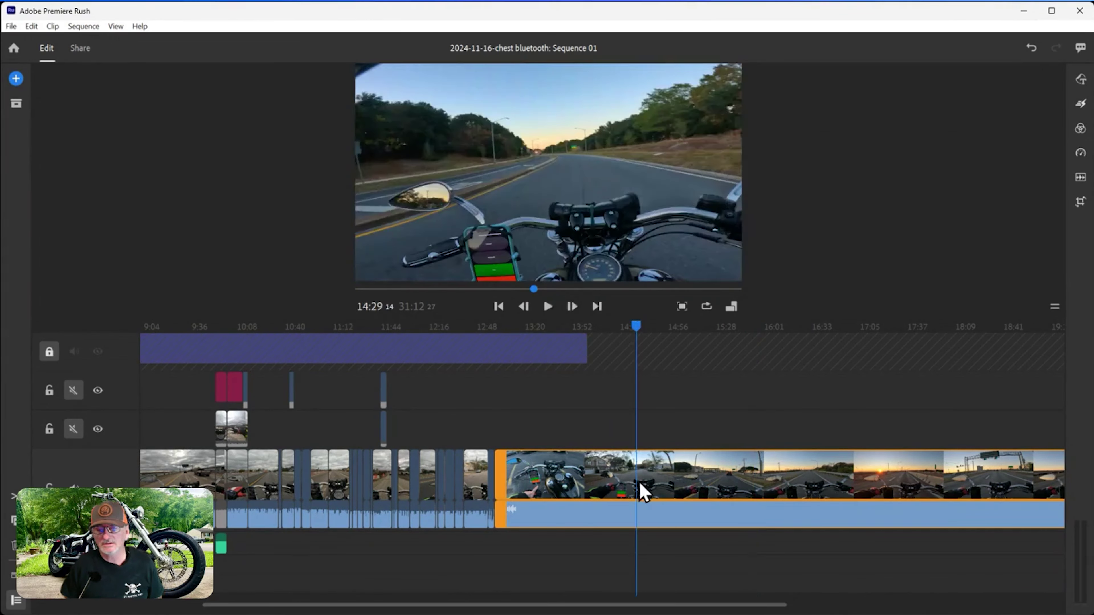
{"action": "left_click", "coordinate": [859, 496]}
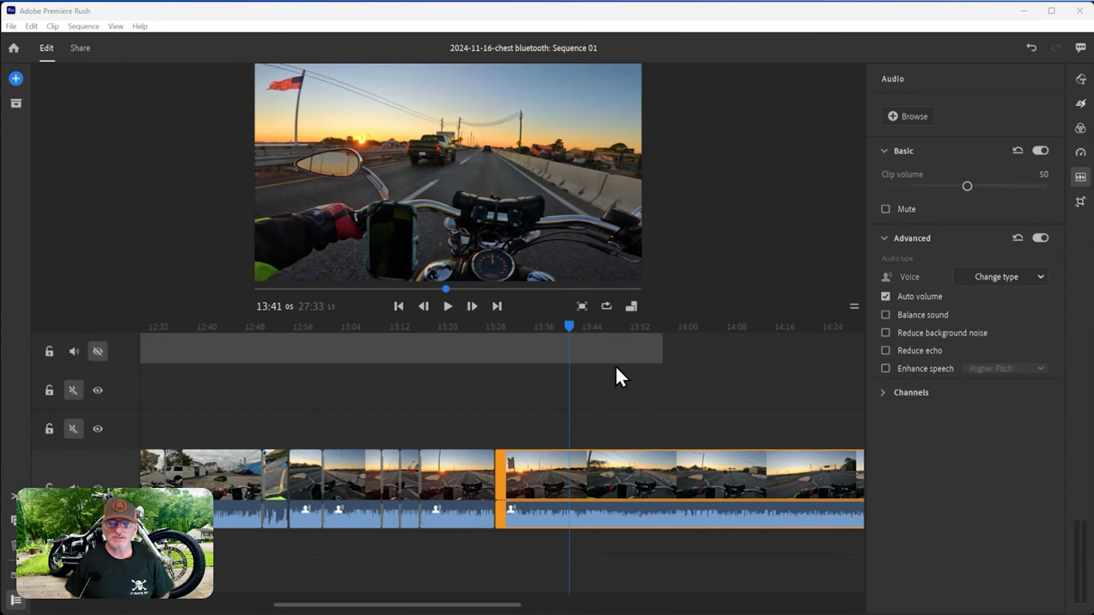
Step: Trim the end of the top-track overlay back to about 12:54, where the parking-lot footage ends, and play across the cut
{"action": "left_click_drag", "start_coordinate": [655, 347], "coordinate": [487, 346]}
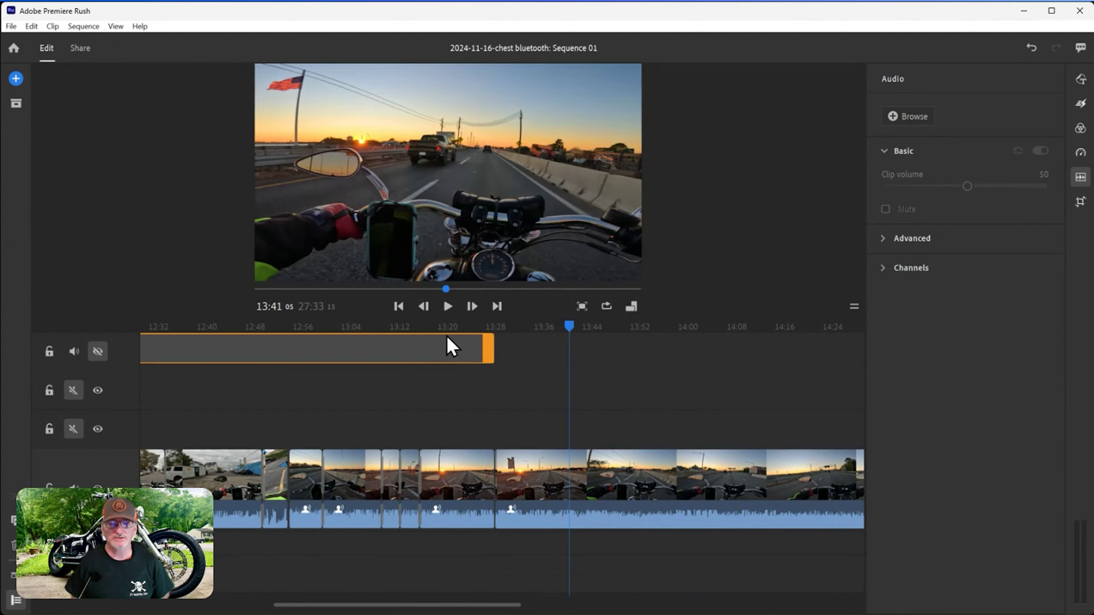
{"action": "left_click", "coordinate": [415, 326]}
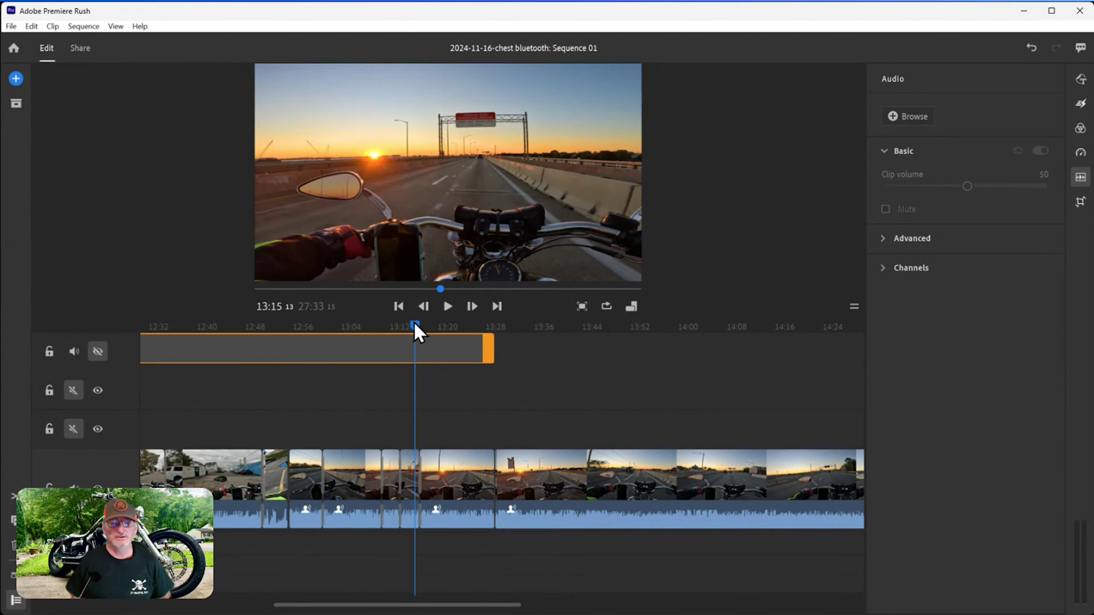
{"action": "left_click_drag", "start_coordinate": [415, 328], "coordinate": [285, 323]}
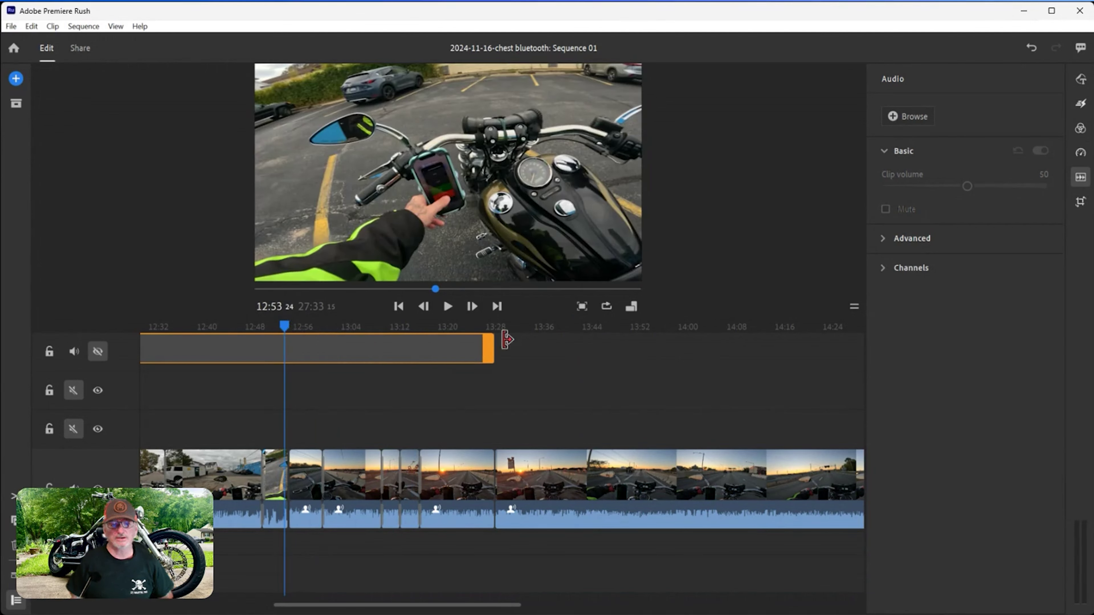
{"action": "left_click_drag", "start_coordinate": [487, 343], "coordinate": [286, 344]}
{"action": "key", "text": "space"}
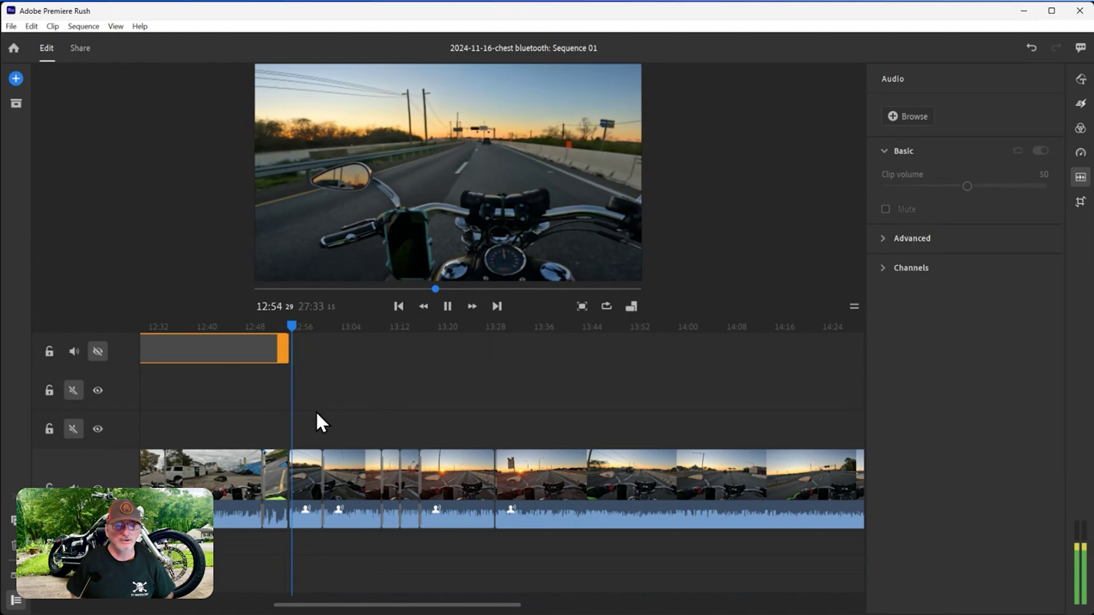
{"action": "left_click", "coordinate": [323, 463]}
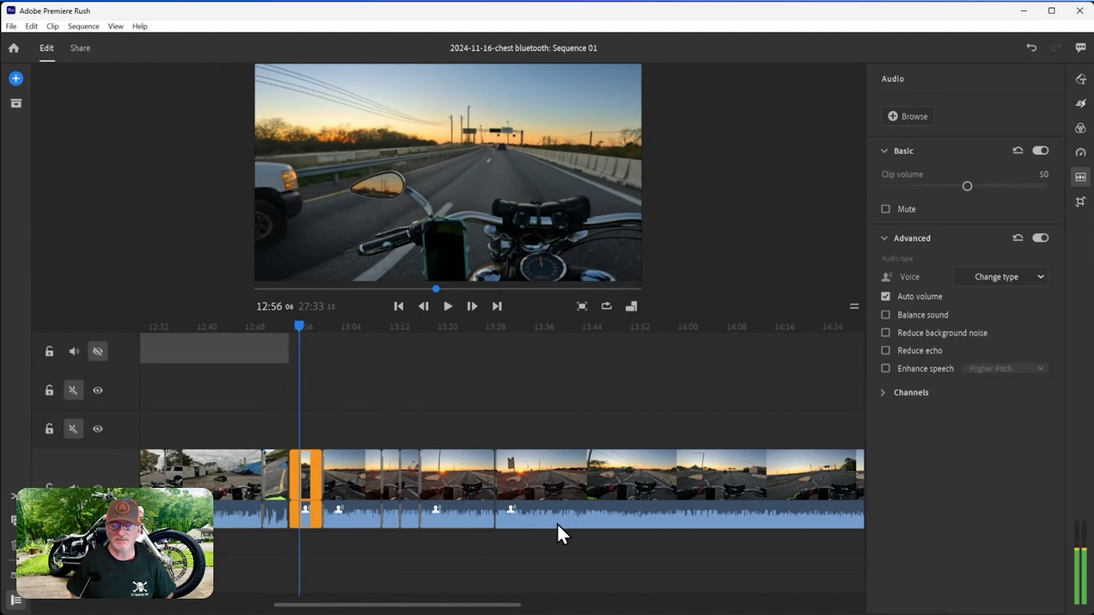
Step: Play back the main-track footage near 11:12 and 12:42 and examine the cut to the sunset highway footage at about 12:55
{"action": "left_click_drag", "start_coordinate": [515, 605], "coordinate": [560, 604]}
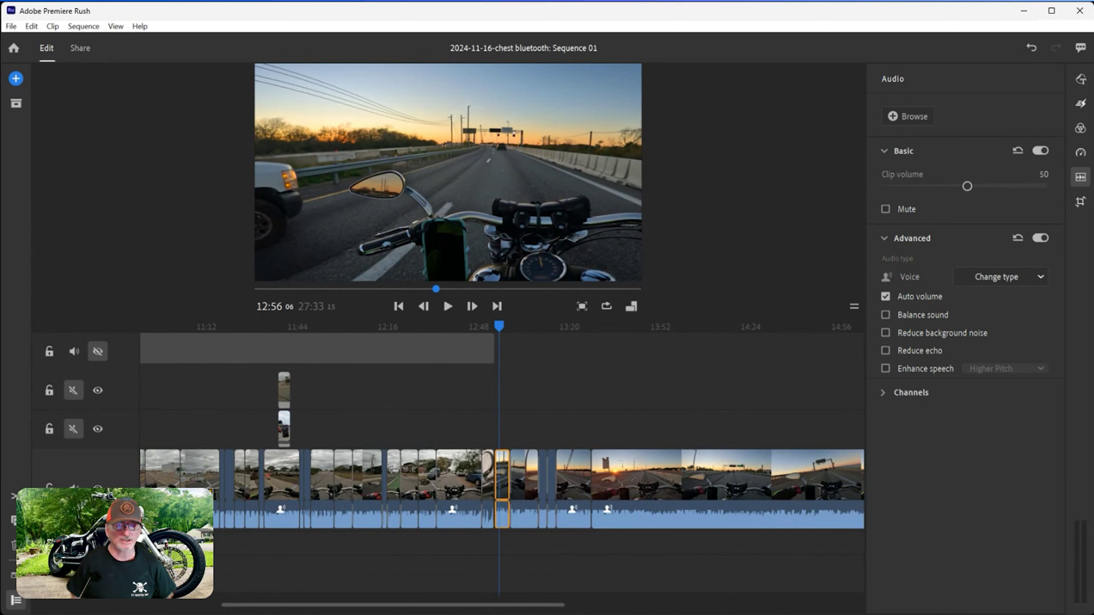
{"action": "left_click", "coordinate": [214, 510]}
{"action": "key", "text": "space"}
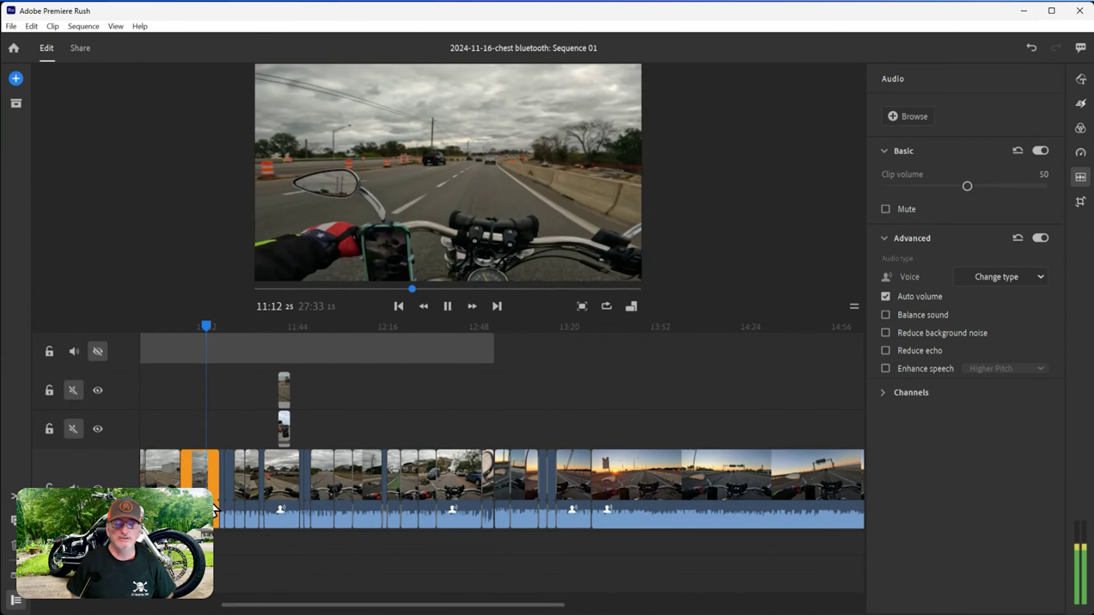
{"action": "key", "text": "space"}
{"action": "left_click", "coordinate": [458, 486]}
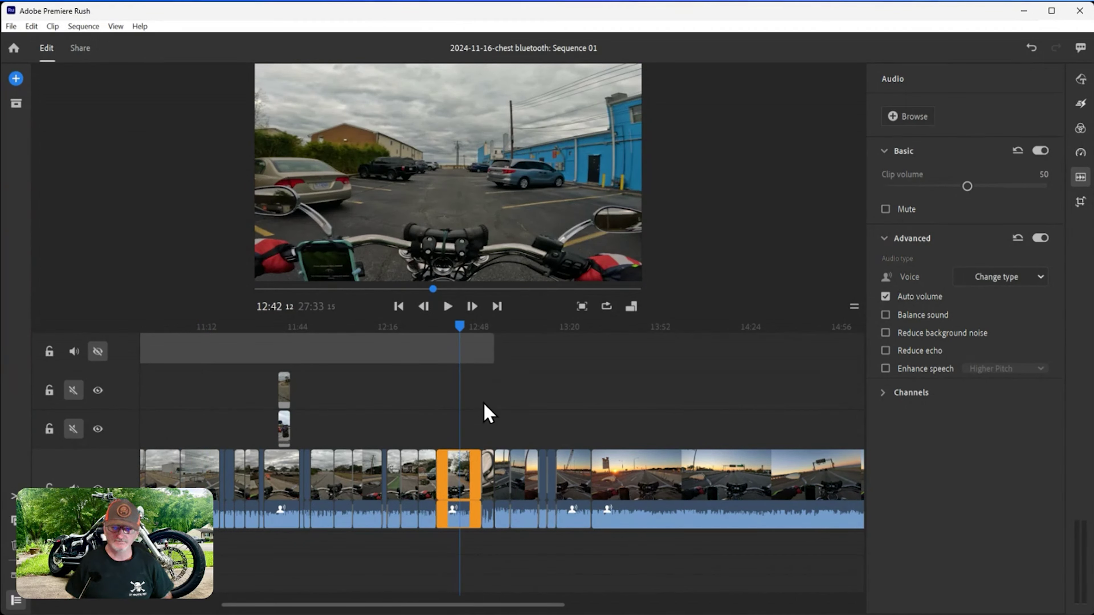
{"action": "key", "text": "space"}
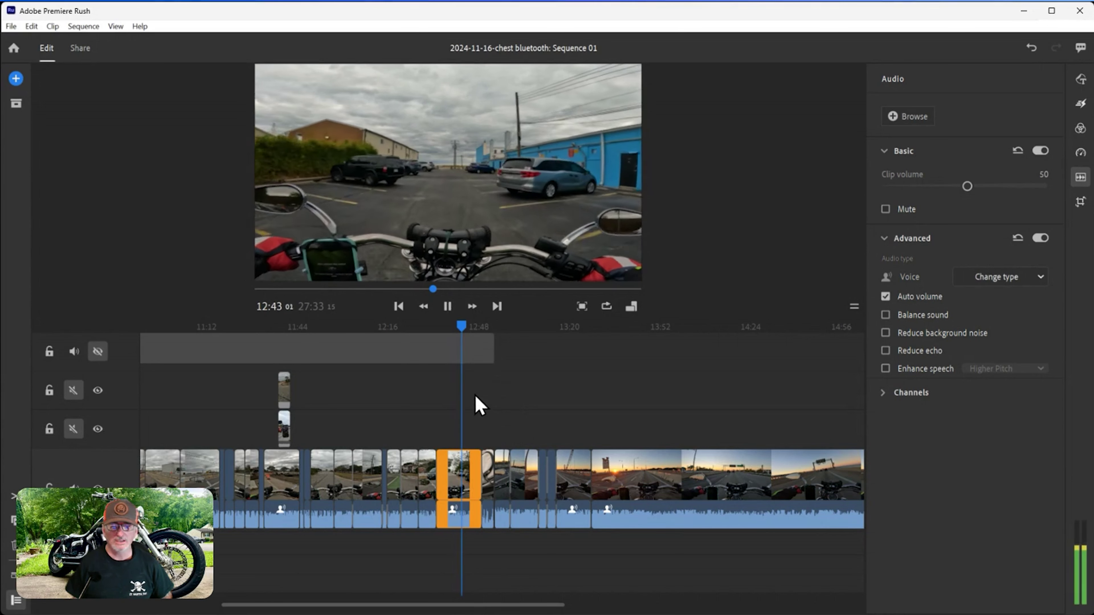
{"action": "key", "text": "space"}
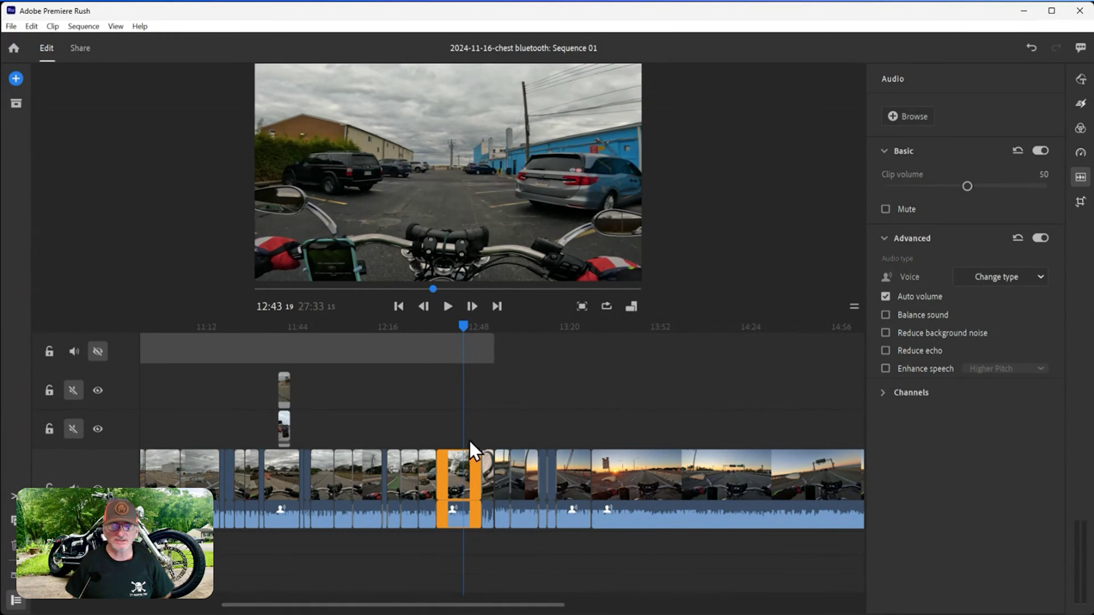
{"action": "key", "text": "space"}
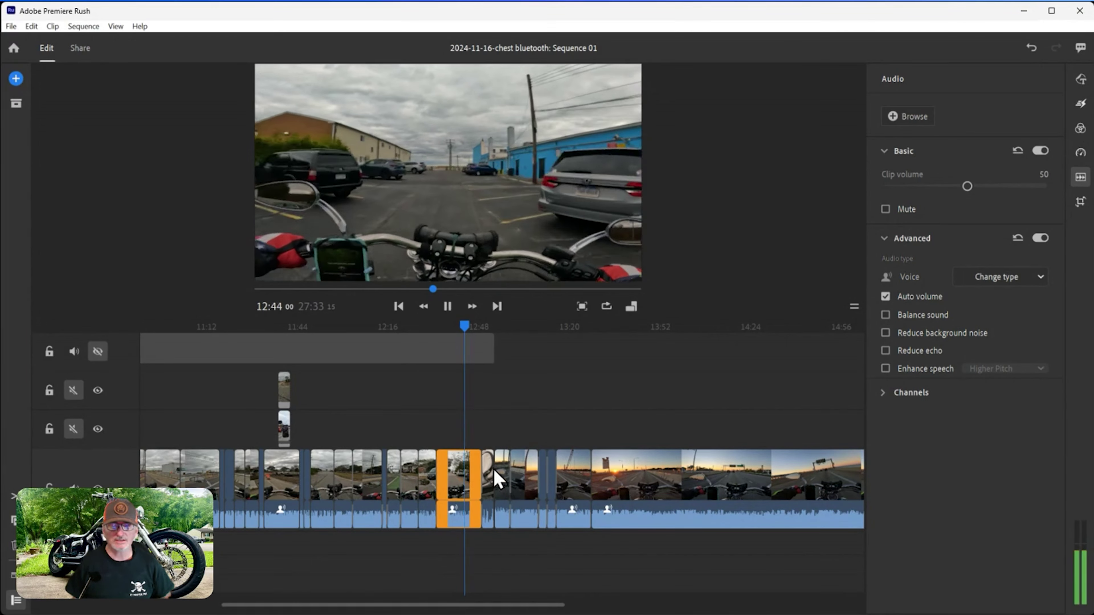
{"action": "left_click", "coordinate": [470, 329]}
{"action": "left_click_drag", "start_coordinate": [473, 338], "coordinate": [497, 345]}
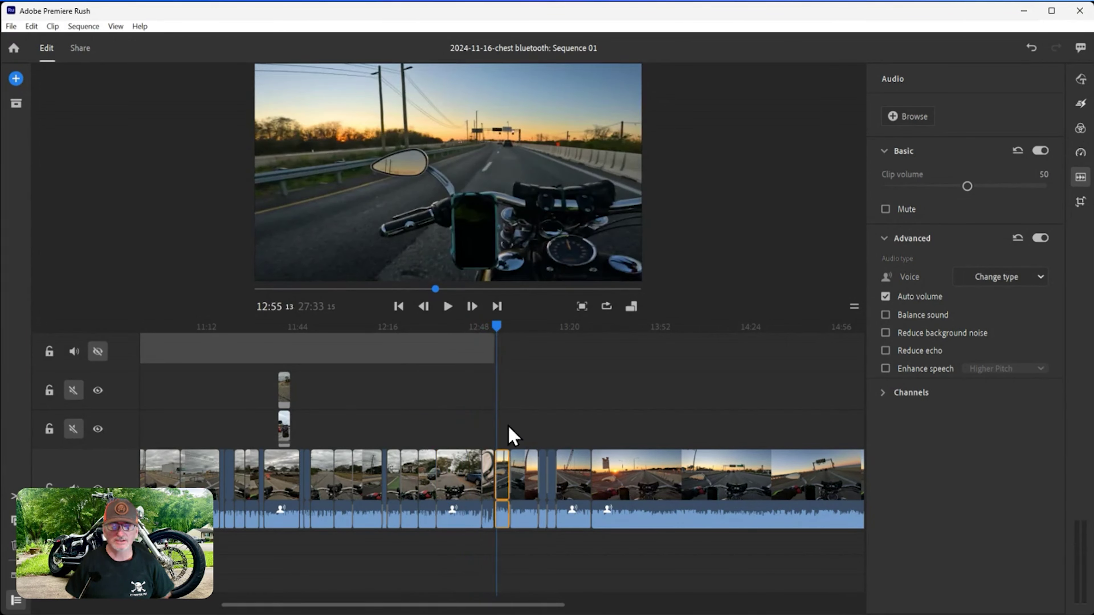
{"action": "left_click", "coordinate": [508, 486]}
{"action": "left_click", "coordinate": [536, 491], "text": "ctrl"}
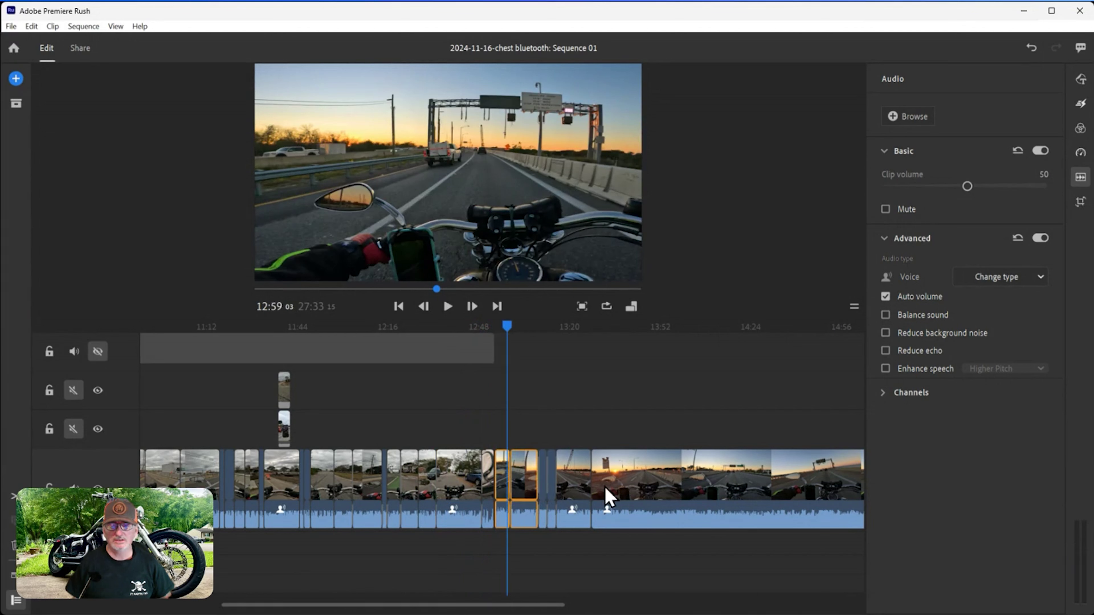
{"action": "left_click", "coordinate": [635, 490], "text": "ctrl"}
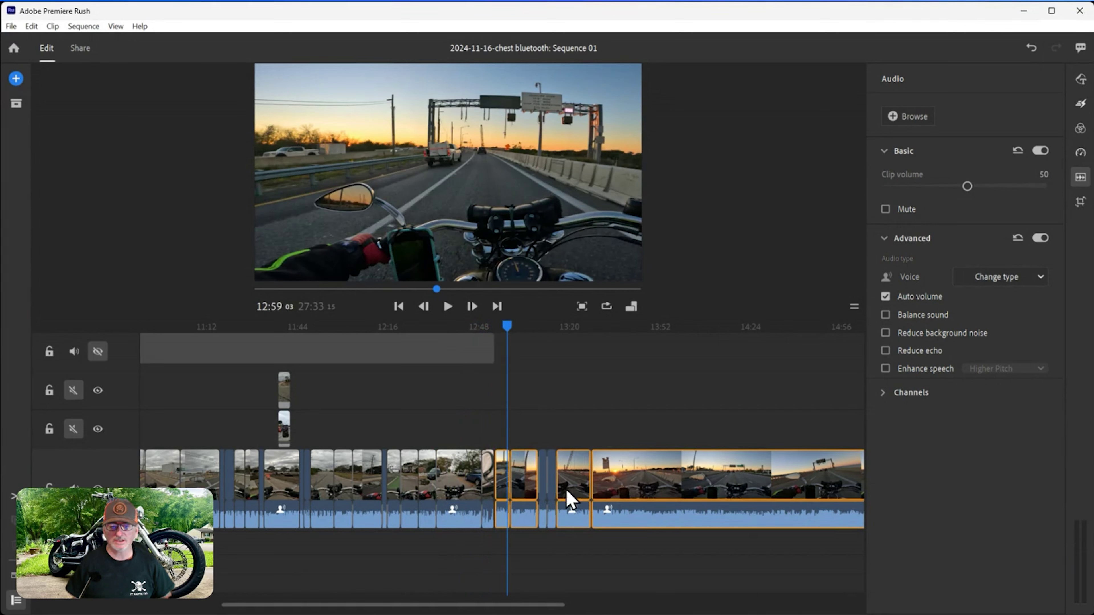
{"action": "left_click_drag", "start_coordinate": [501, 565], "coordinate": [775, 458]}
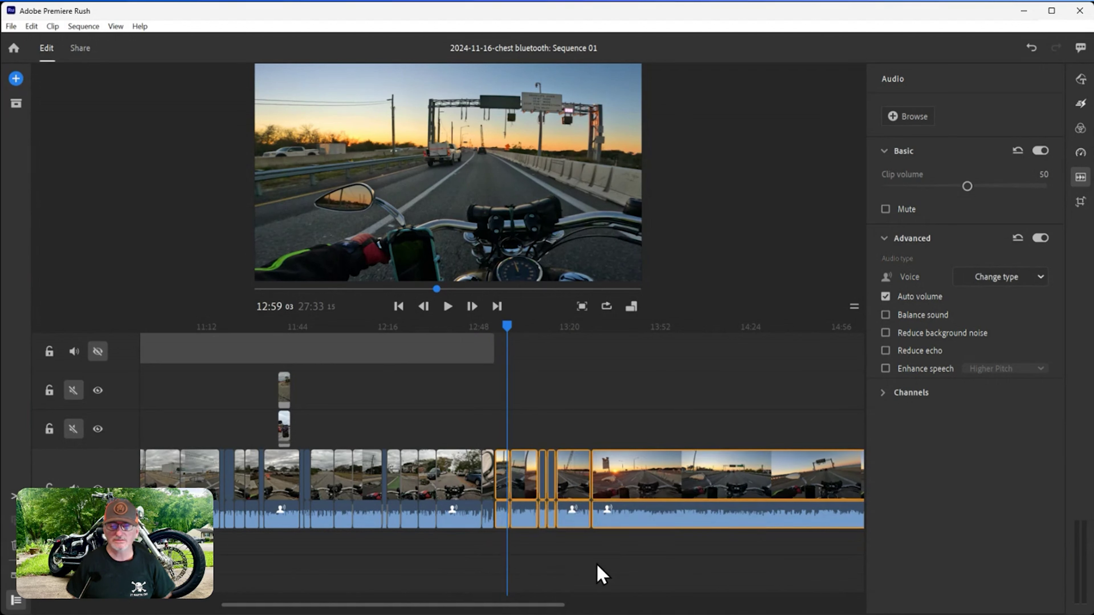
{"action": "left_click_drag", "start_coordinate": [559, 604], "coordinate": [611, 604]}
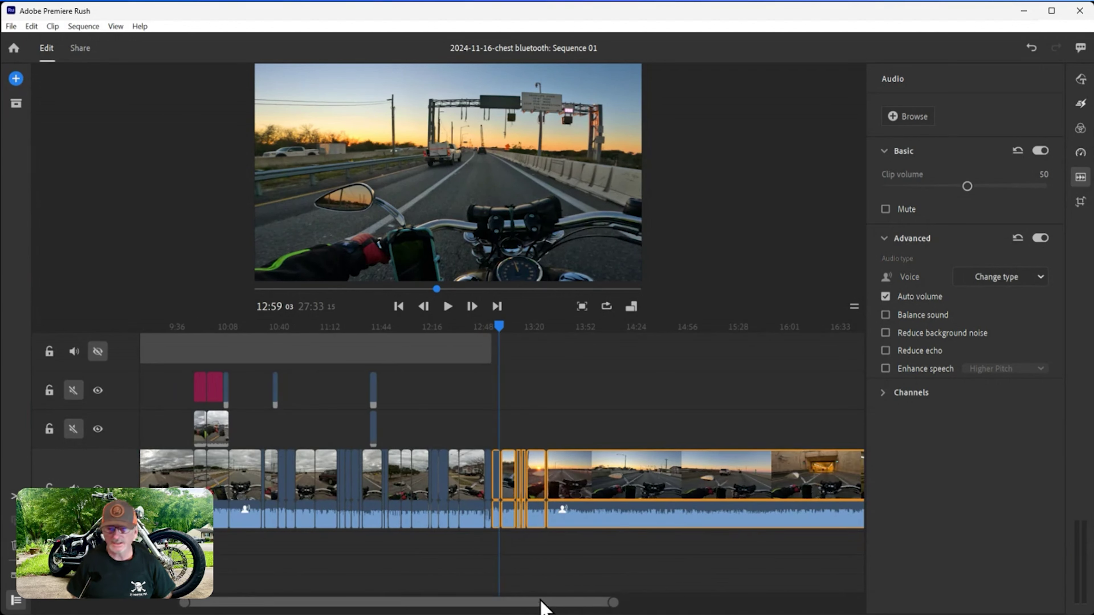
{"action": "mouse_move", "coordinate": [493, 608]}
{"action": "left_mouse_down"}
{"action": "mouse_move", "coordinate": [701, 608]}
{"action": "mouse_move", "coordinate": [484, 604]}
{"action": "mouse_move", "coordinate": [508, 599]}
{"action": "left_mouse_up"}
Step: Delete all the main-track clips from about 12:54 to the end of the sequence
{"action": "left_click", "coordinate": [386, 507]}
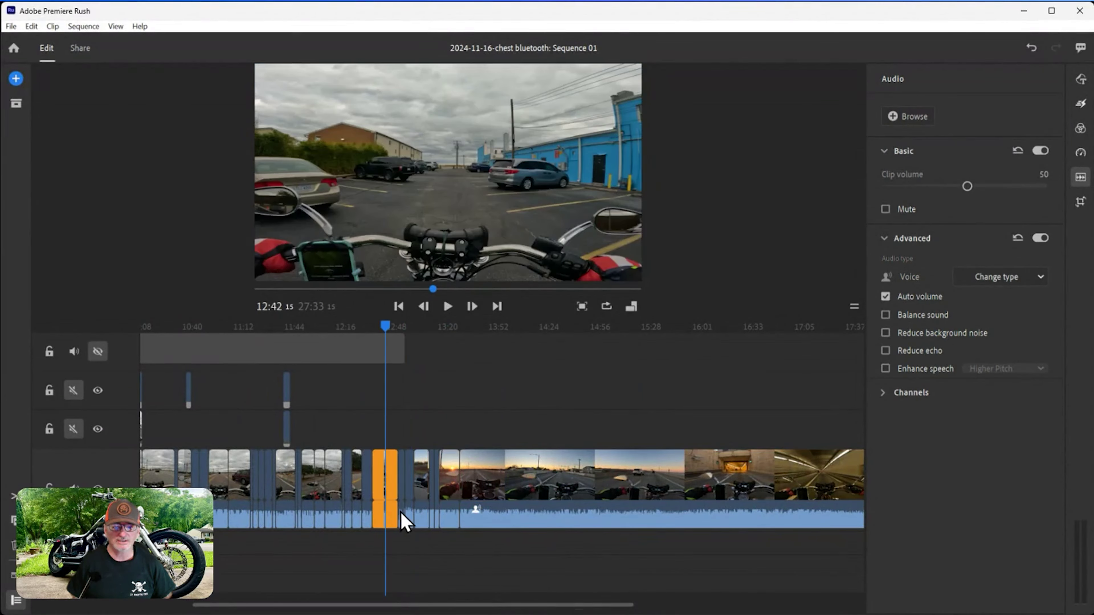
{"action": "left_click", "coordinate": [408, 512]}
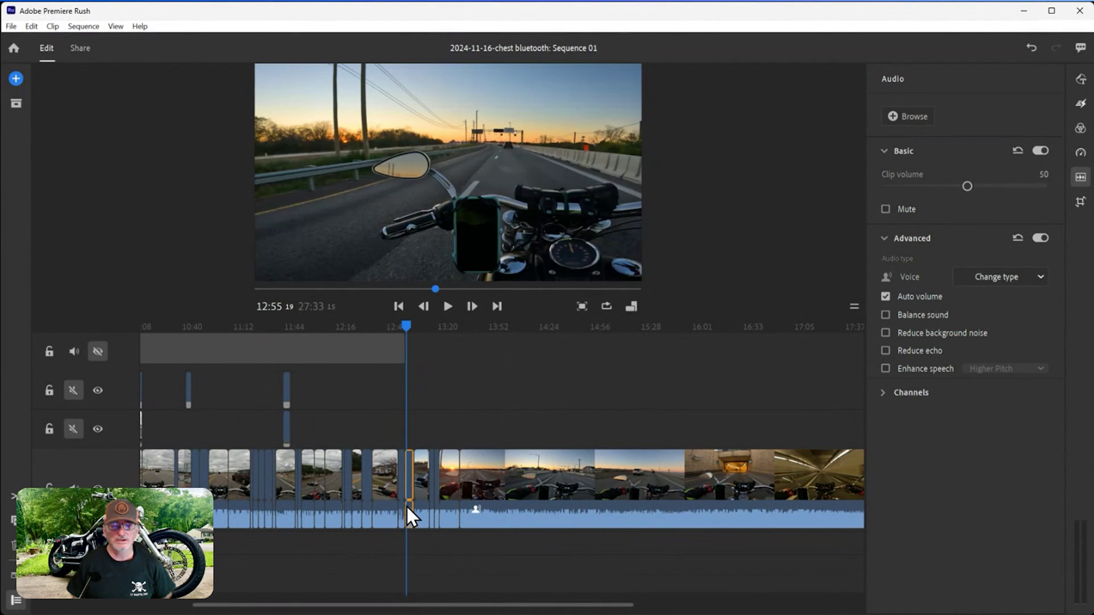
{"action": "left_click", "coordinate": [411, 548]}
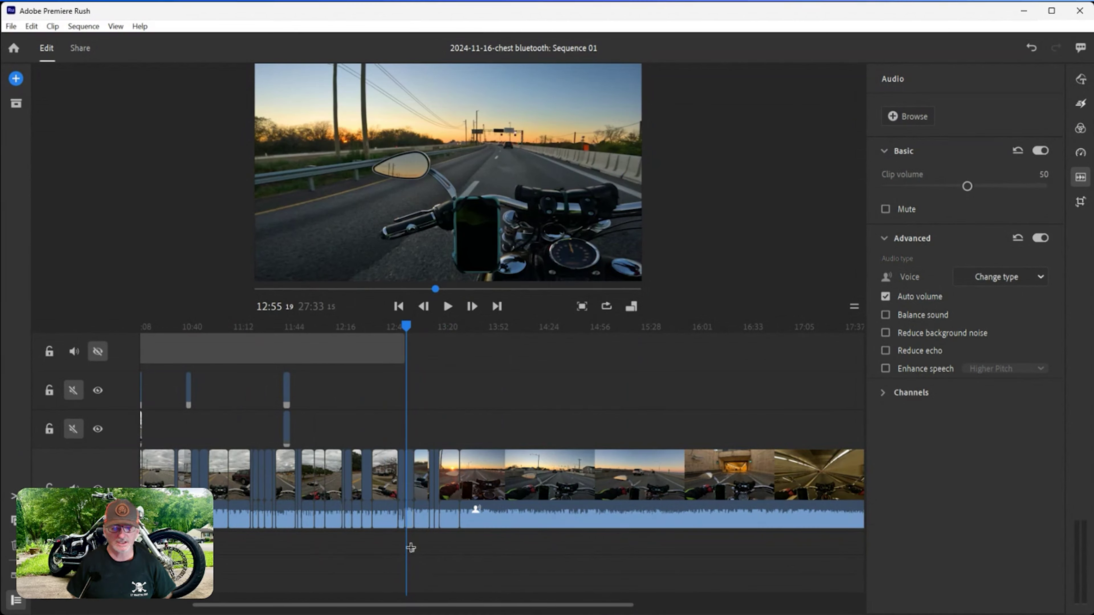
{"action": "left_click_drag", "start_coordinate": [413, 541], "coordinate": [573, 489]}
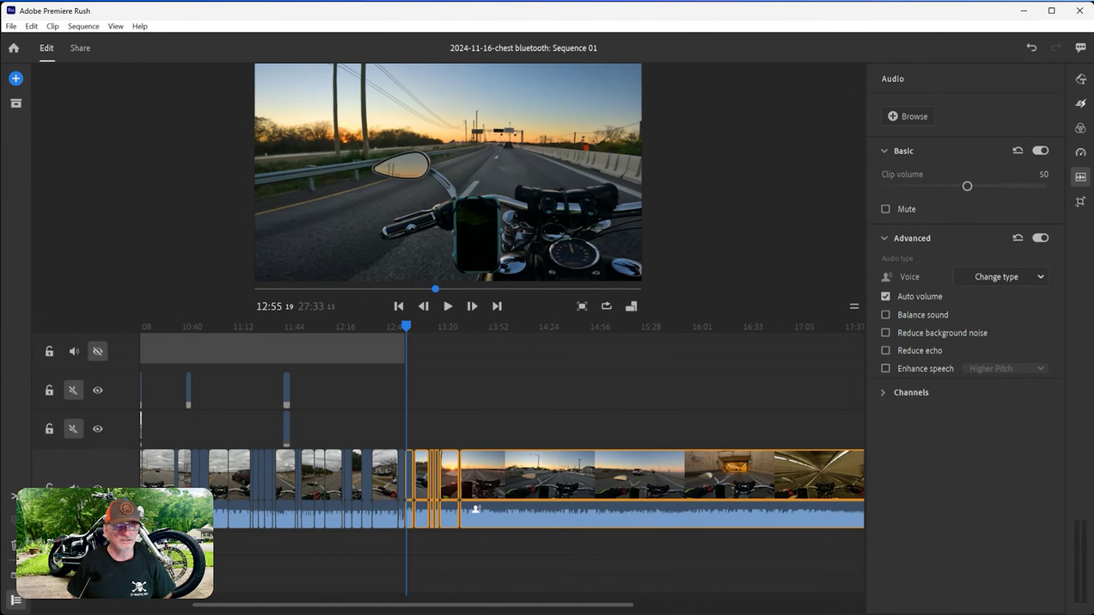
{"action": "key", "text": "Delete"}
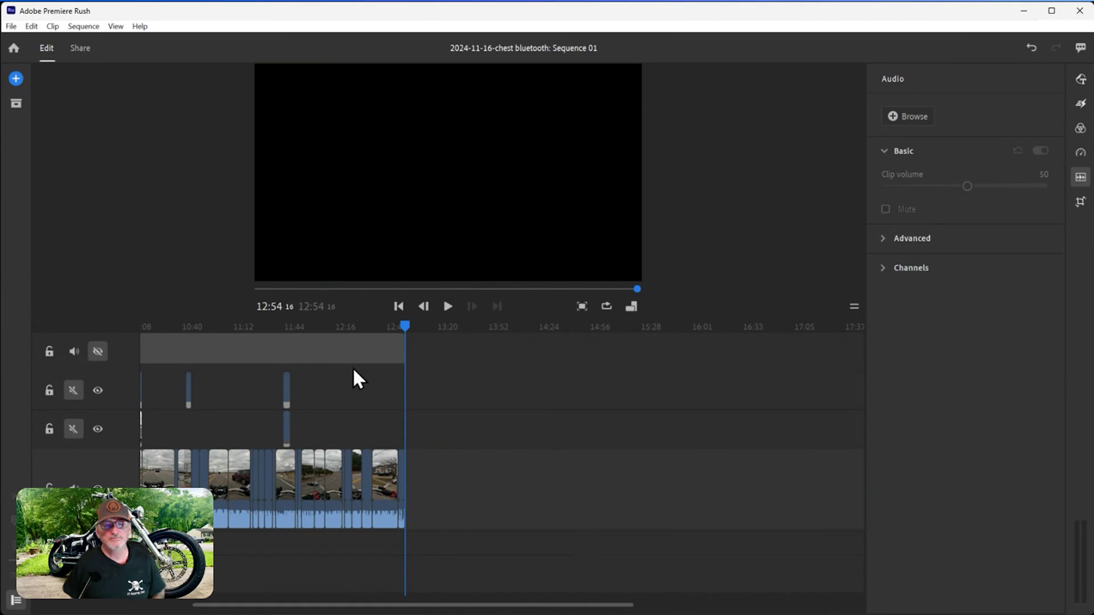
Step: Split the top-track overlay at about 12:19 and play the ending of the sequence from about 12:47
{"action": "left_click", "coordinate": [377, 349]}
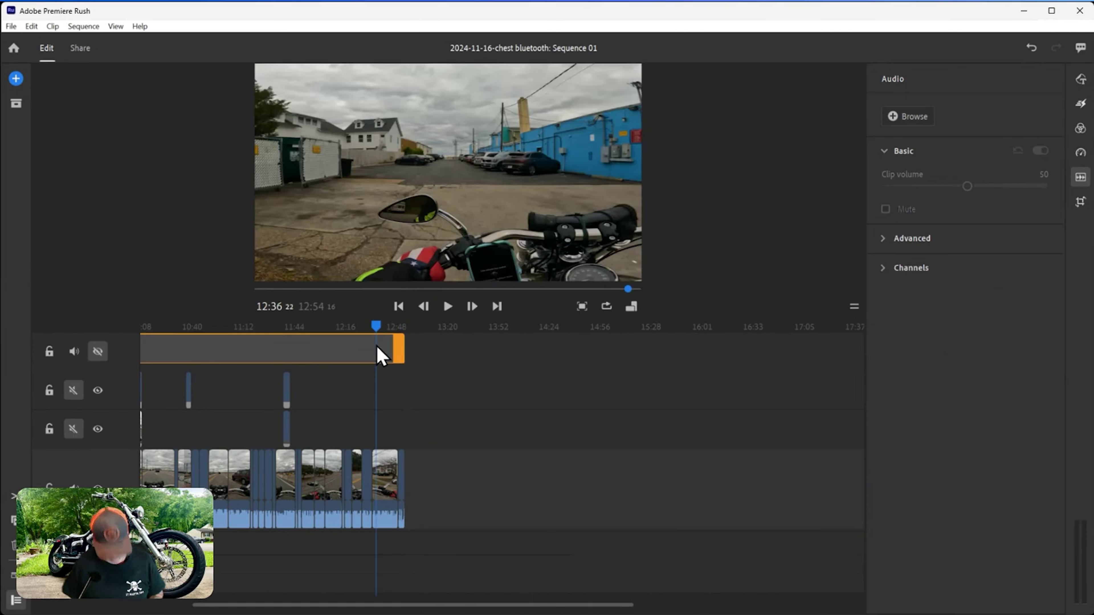
{"action": "left_click_drag", "start_coordinate": [375, 326], "coordinate": [349, 331]}
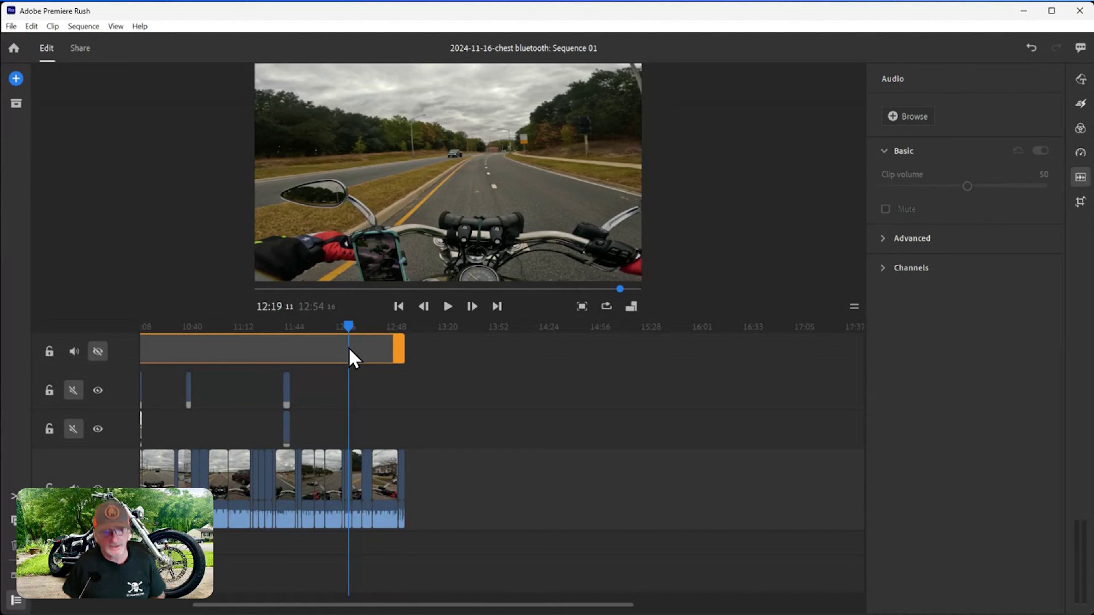
{"action": "key", "text": "s"}
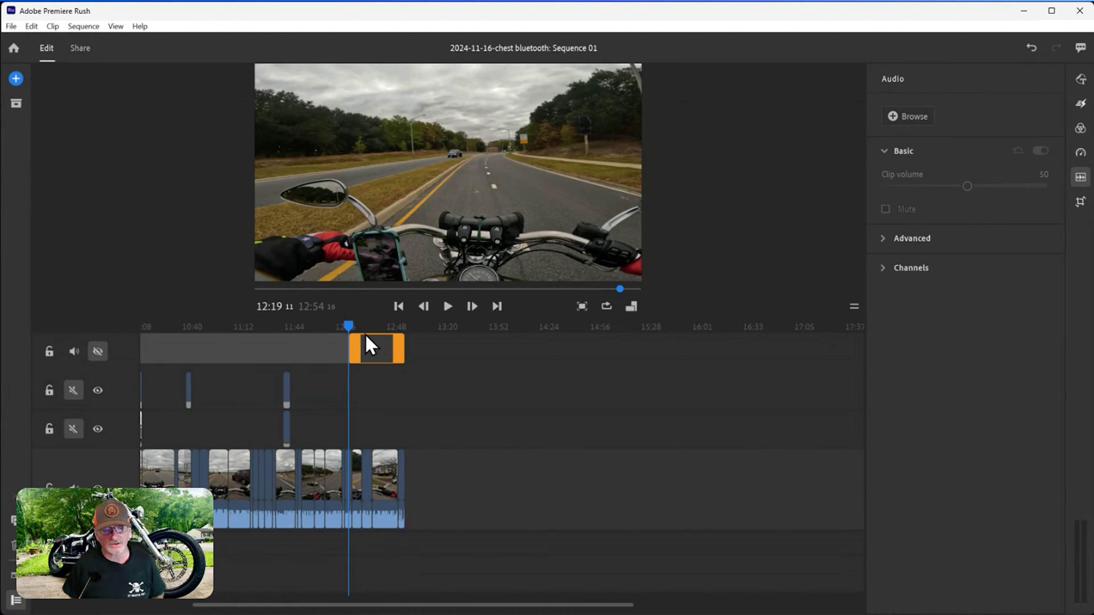
{"action": "left_click_drag", "start_coordinate": [351, 336], "coordinate": [395, 346]}
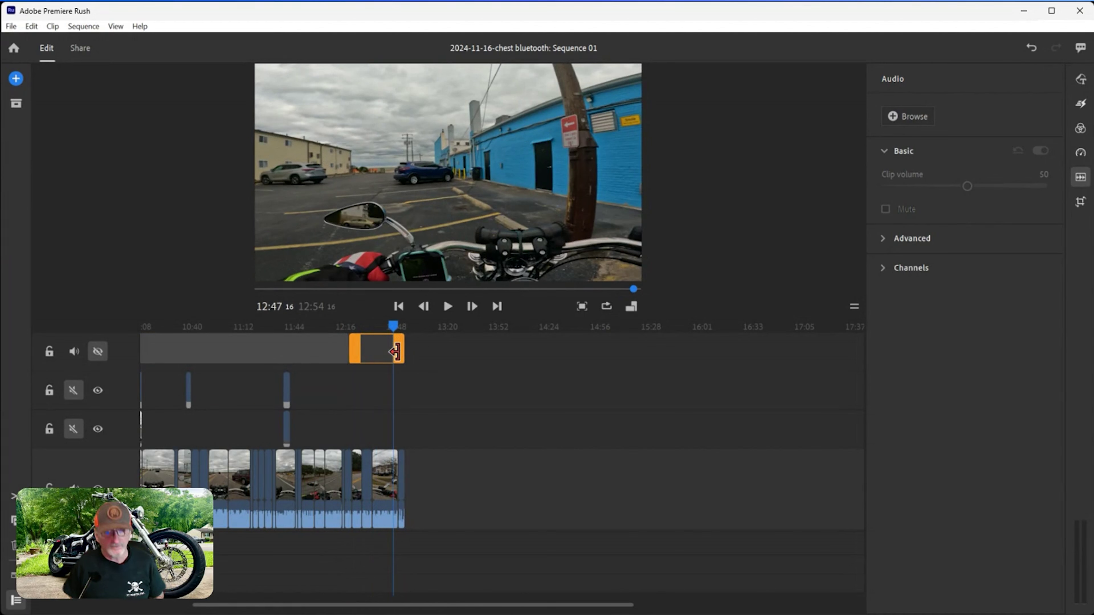
{"action": "key", "text": "space"}
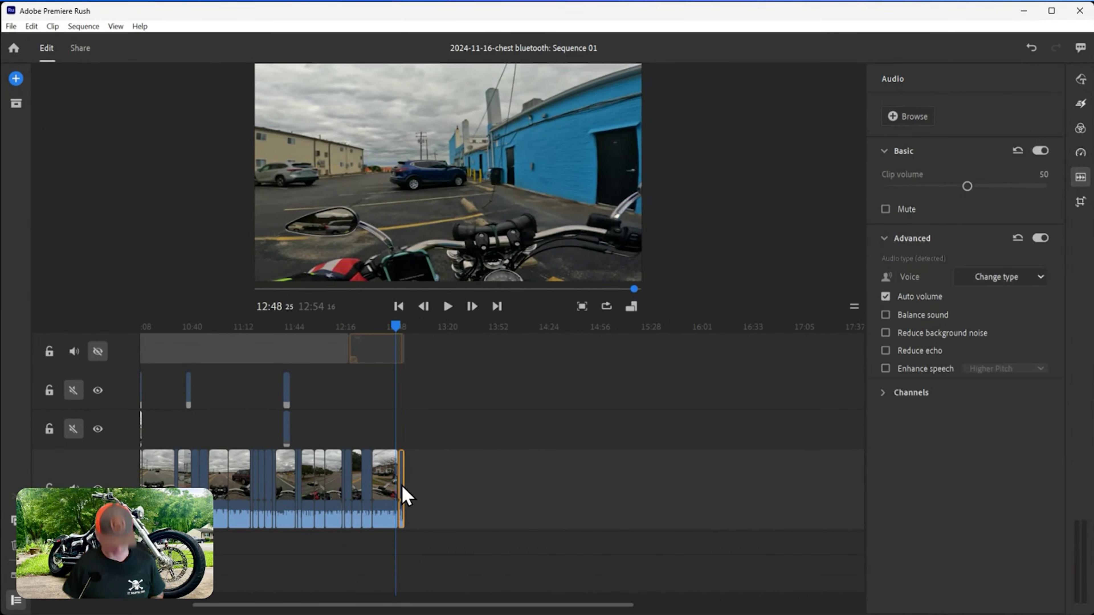
{"action": "key", "text": "space"}
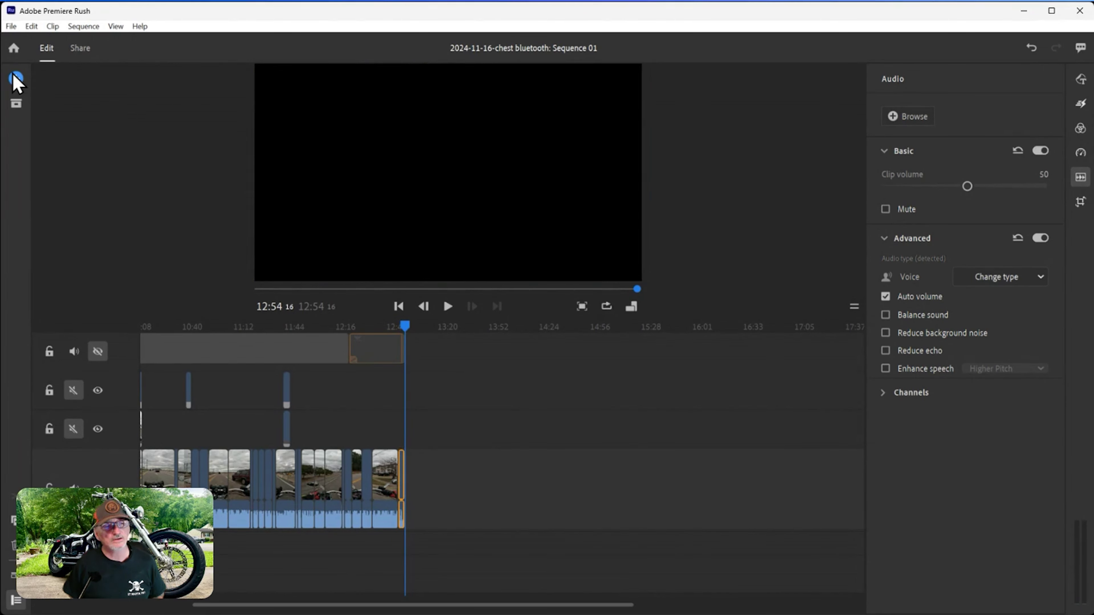
Step: Add the Harley outro clip from the 02-Guitar intros folder to the end of the sequence and play it
{"action": "left_click", "coordinate": [45, 81]}
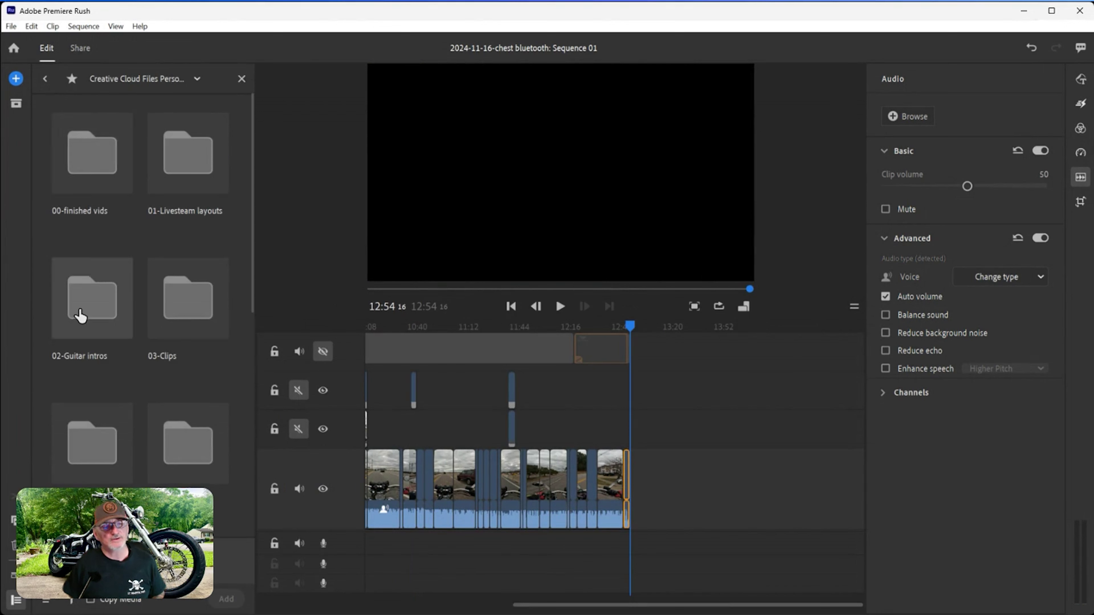
{"action": "left_click", "coordinate": [82, 319]}
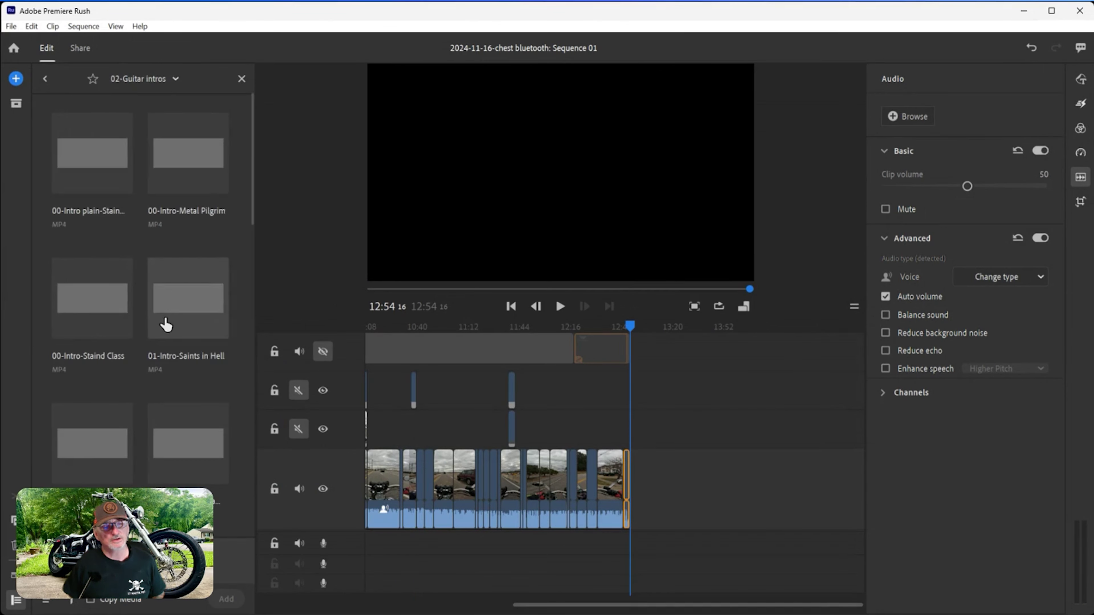
{"action": "scroll", "coordinate": [165, 323], "scroll_direction": "down", "scroll_amount": 5}
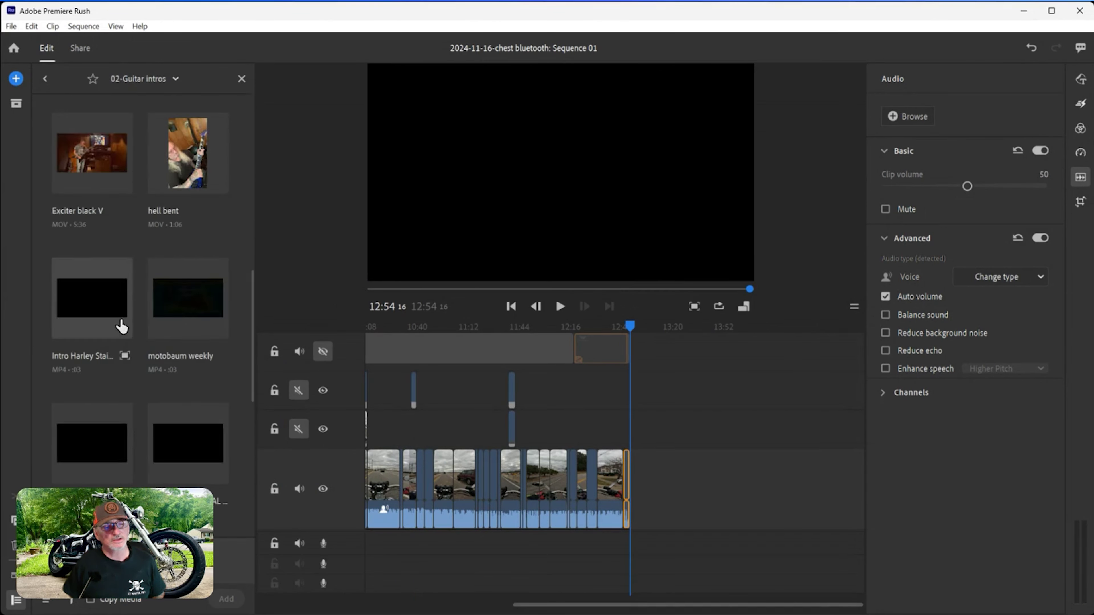
{"action": "scroll", "coordinate": [148, 470], "scroll_direction": "down", "scroll_amount": 3}
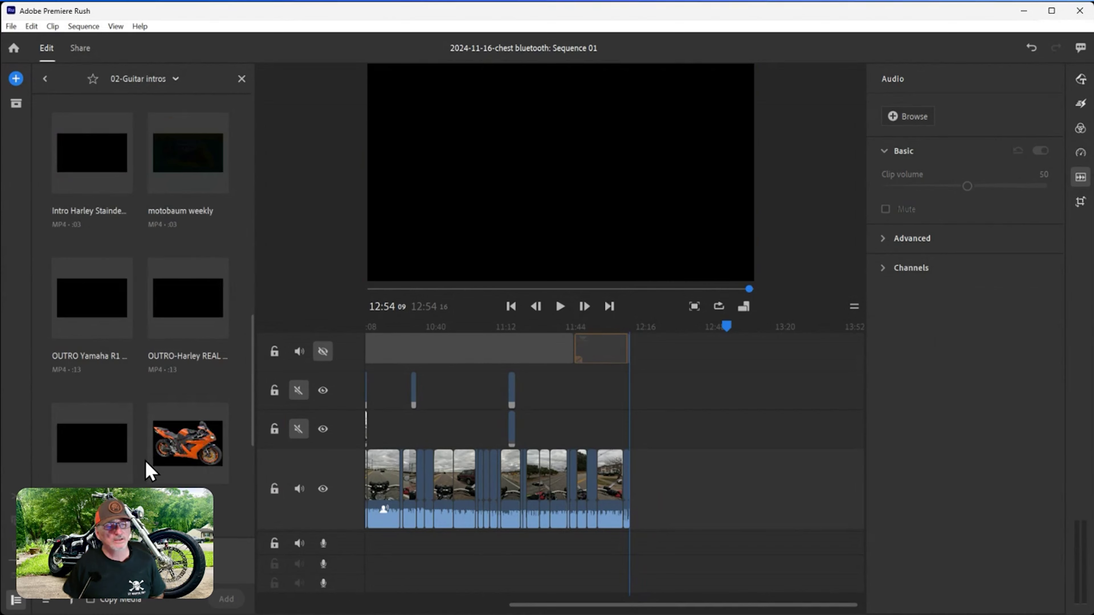
{"action": "left_click", "coordinate": [97, 442]}
{"action": "left_click", "coordinate": [225, 599]}
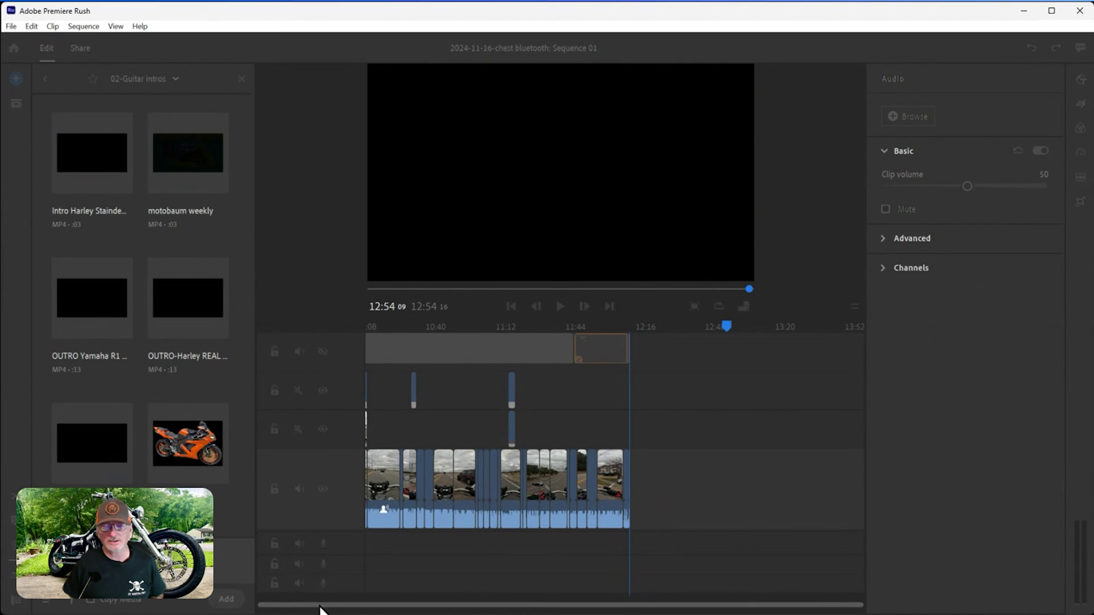
{"action": "key", "text": "space"}
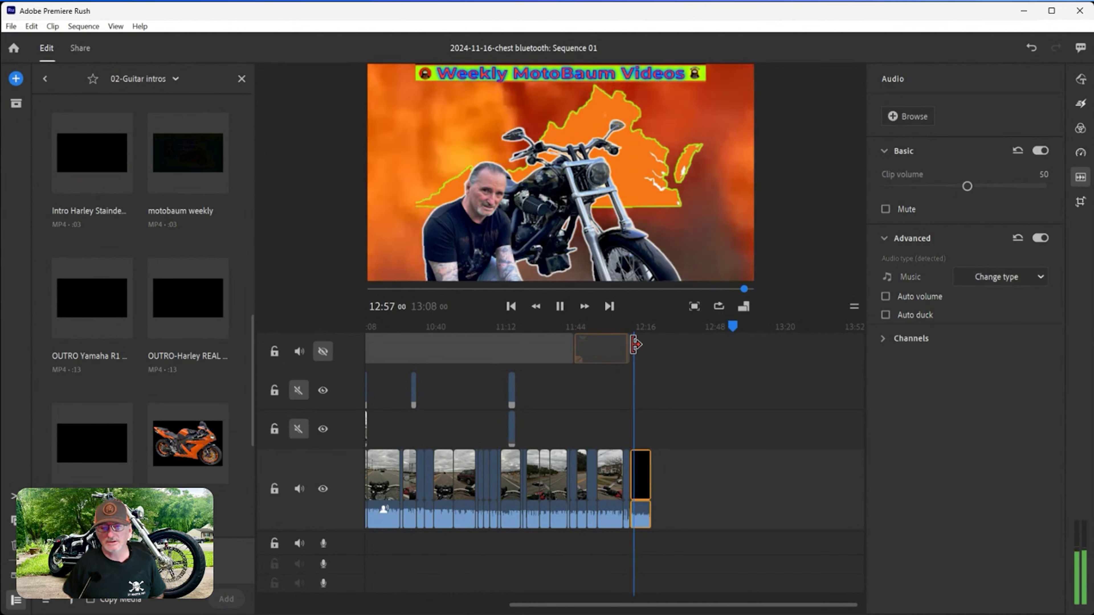
Step: Extend the top-track overlay to the outro's end at 13:08, and make the overlay track visible for playing the outro
{"action": "left_click", "coordinate": [624, 349]}
{"action": "left_click_drag", "start_coordinate": [643, 347], "coordinate": [656, 347]}
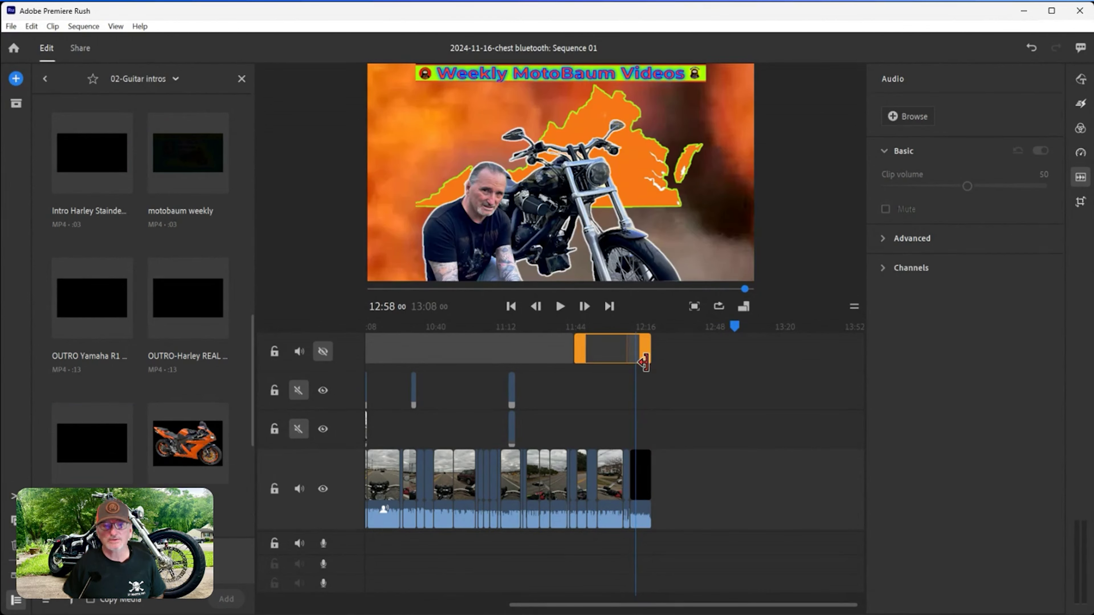
{"action": "left_click", "coordinate": [622, 326]}
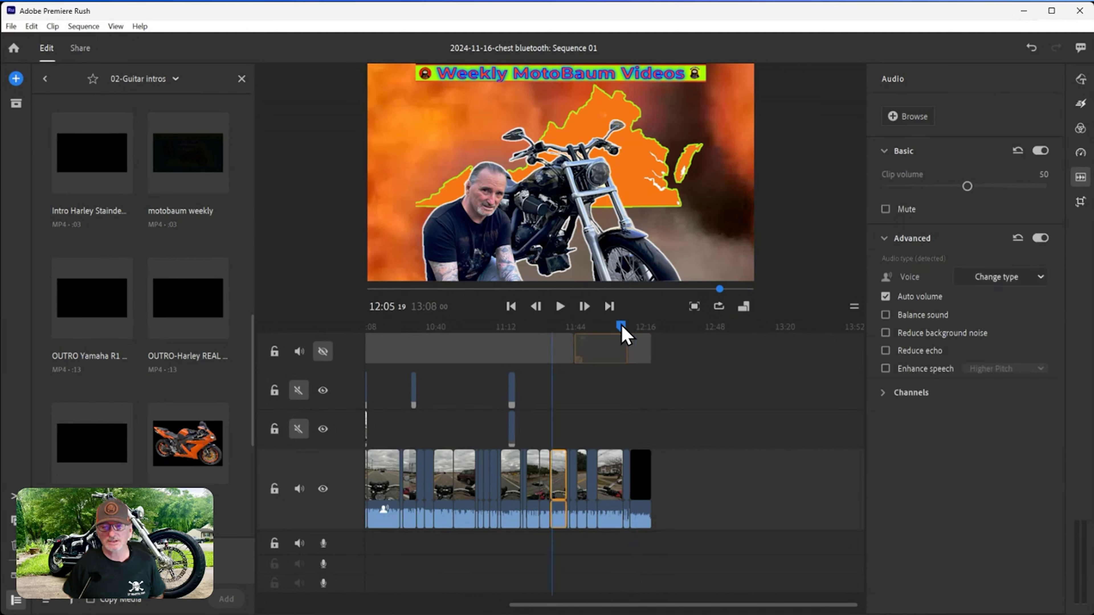
{"action": "left_click", "coordinate": [629, 329]}
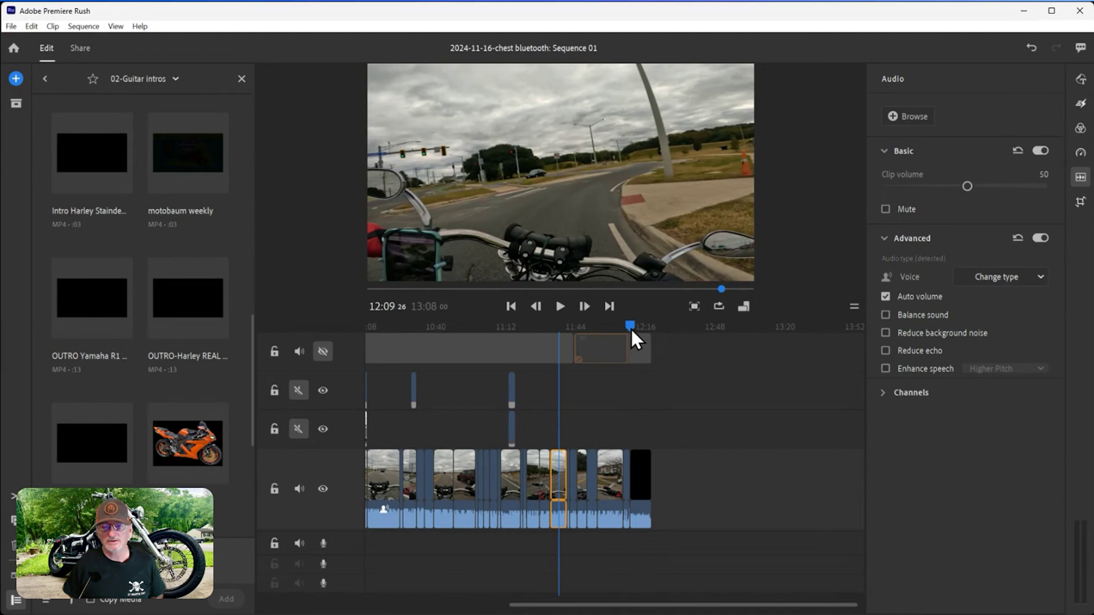
{"action": "left_click_drag", "start_coordinate": [624, 335], "coordinate": [674, 330]}
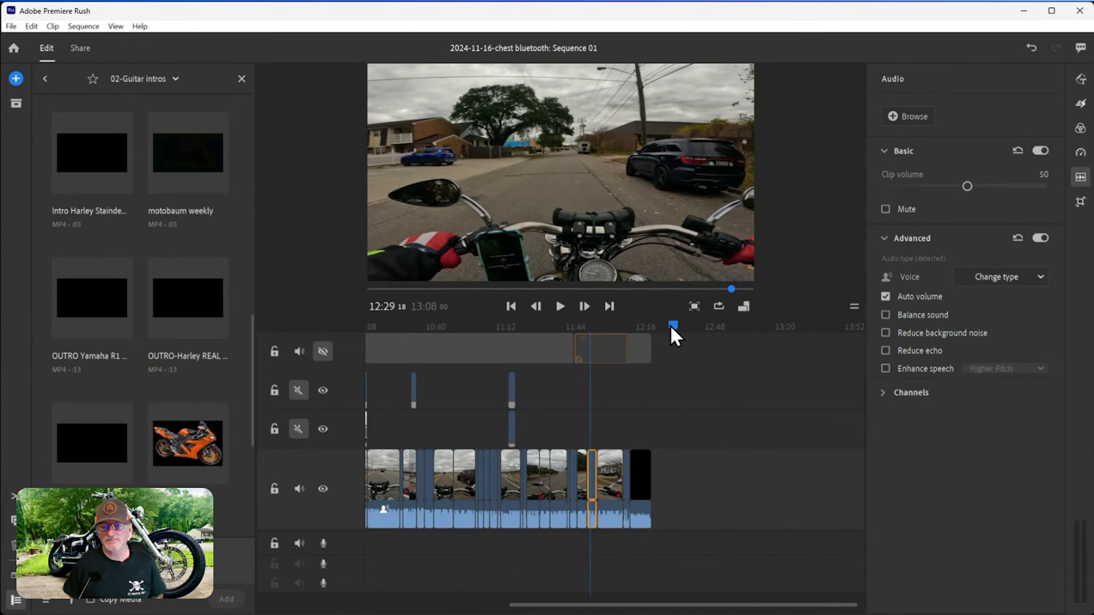
{"action": "left_click_drag", "start_coordinate": [676, 329], "coordinate": [796, 340]}
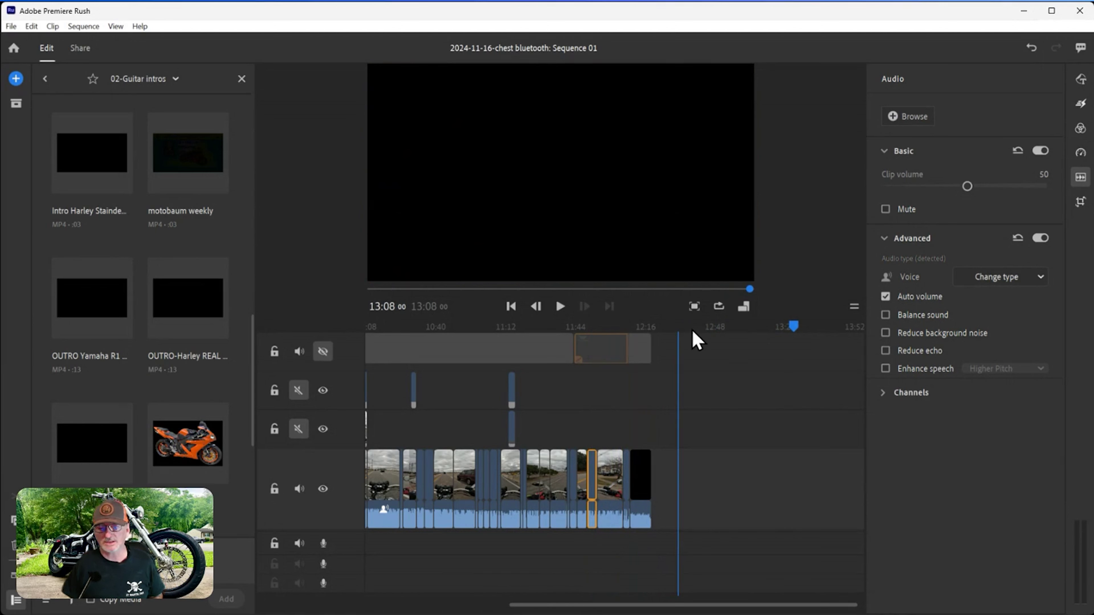
{"action": "left_click_drag", "start_coordinate": [792, 329], "coordinate": [786, 326]}
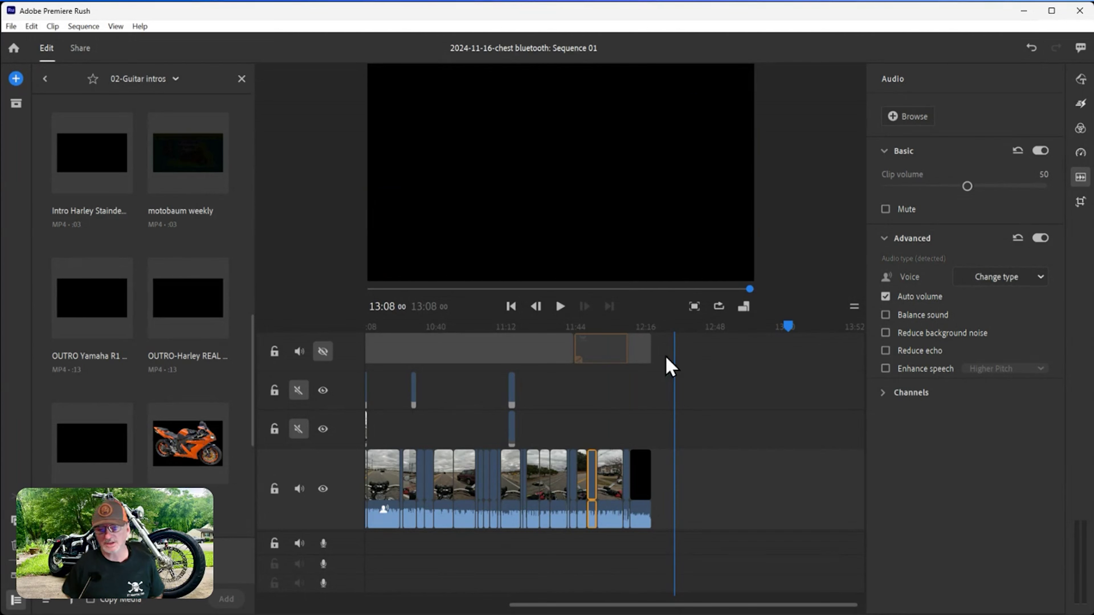
{"action": "left_click_drag", "start_coordinate": [788, 332], "coordinate": [734, 343]}
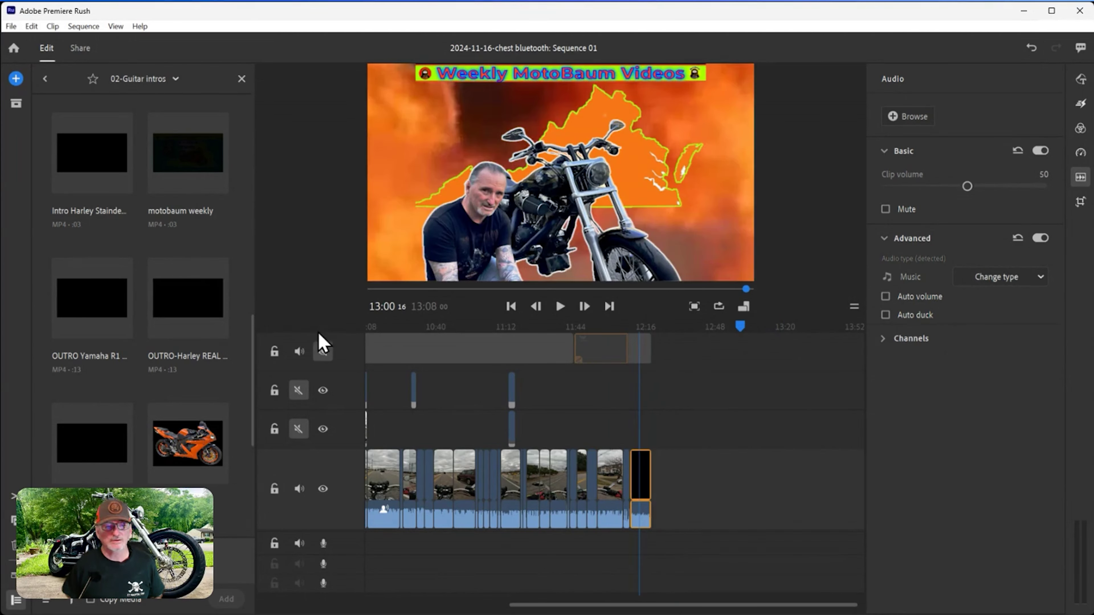
{"action": "left_click", "coordinate": [323, 352]}
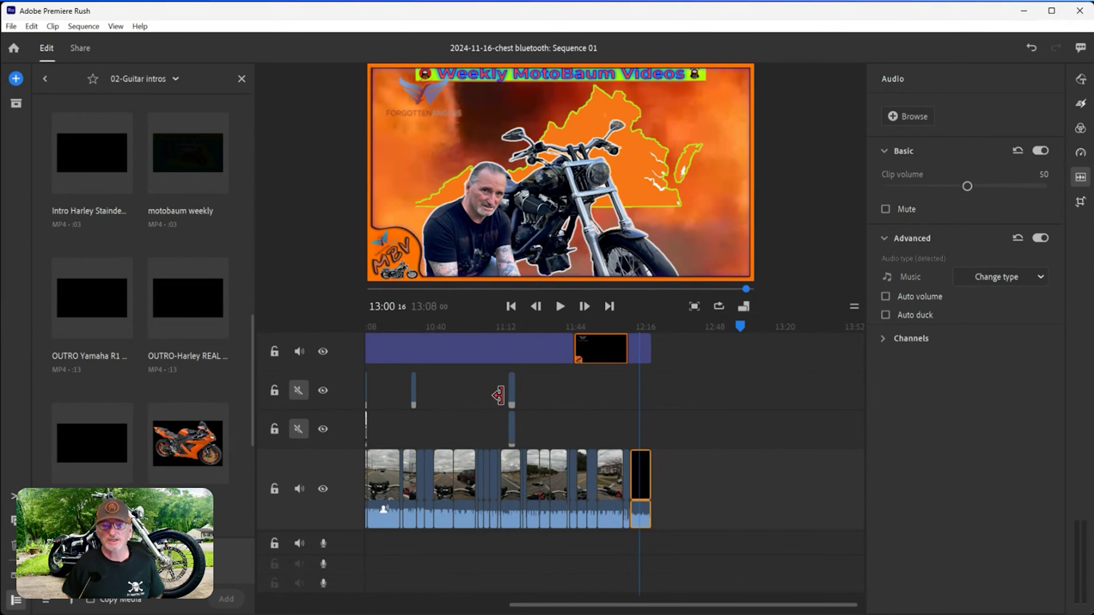
{"action": "key", "text": "space"}
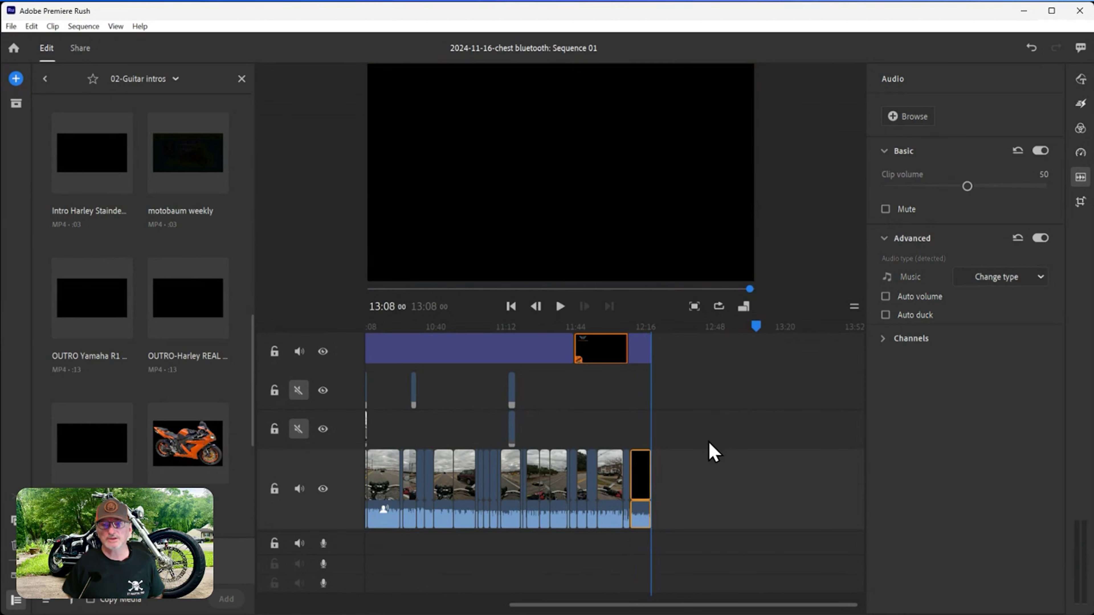
Step: Play the sequence from its start with the whole timeline fitted in view and the media browser and audio settings closed
{"action": "key", "text": "Home"}
{"action": "left_click", "coordinate": [560, 306]}
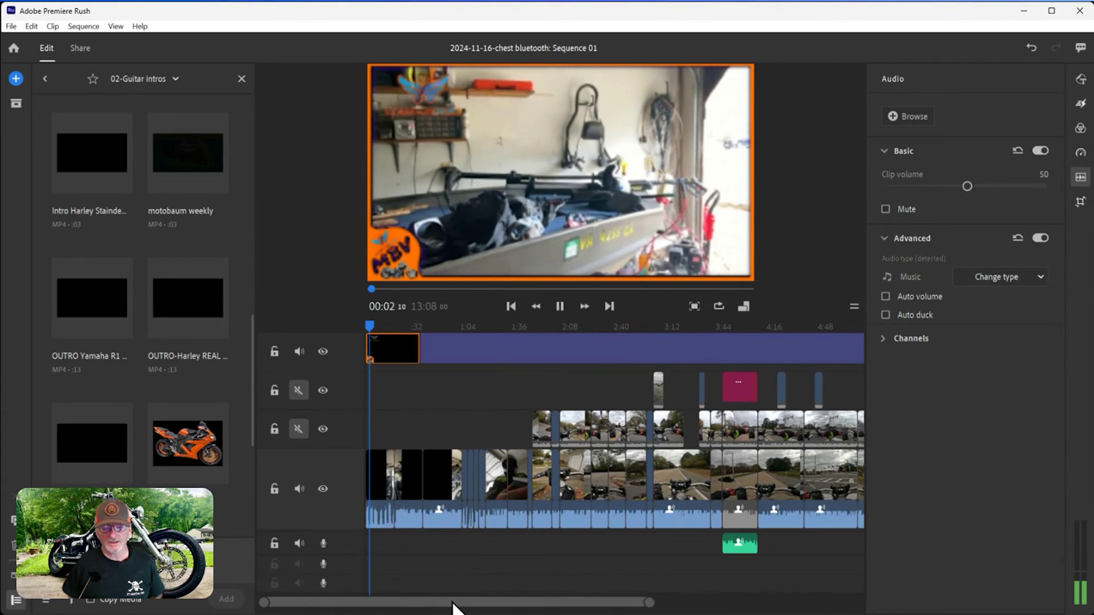
{"action": "key", "text": "backslash"}
{"action": "left_click", "coordinate": [242, 78]}
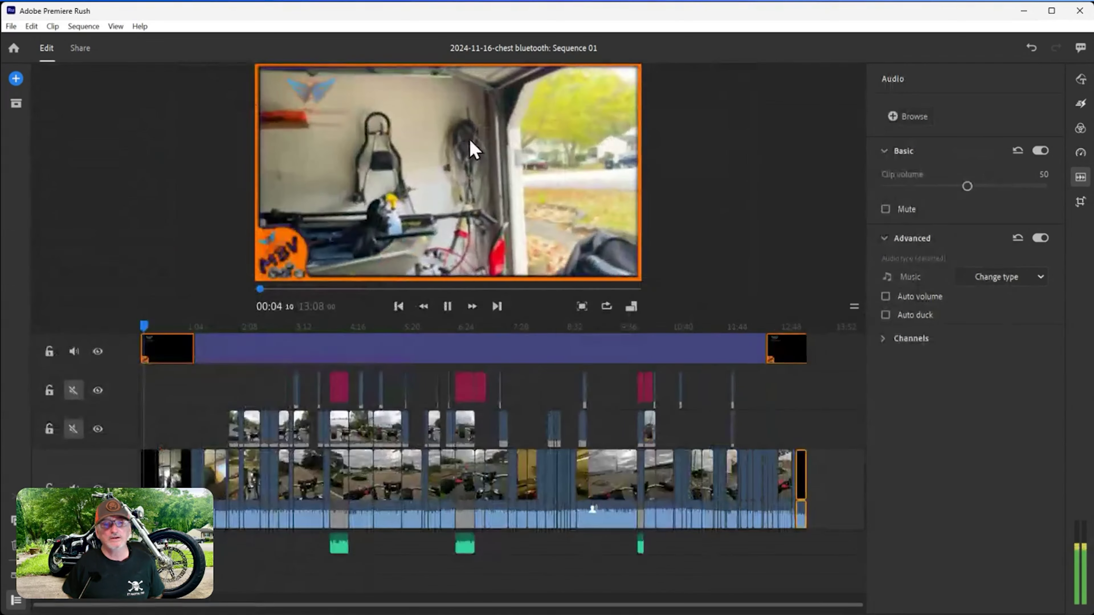
{"action": "left_click", "coordinate": [1080, 178]}
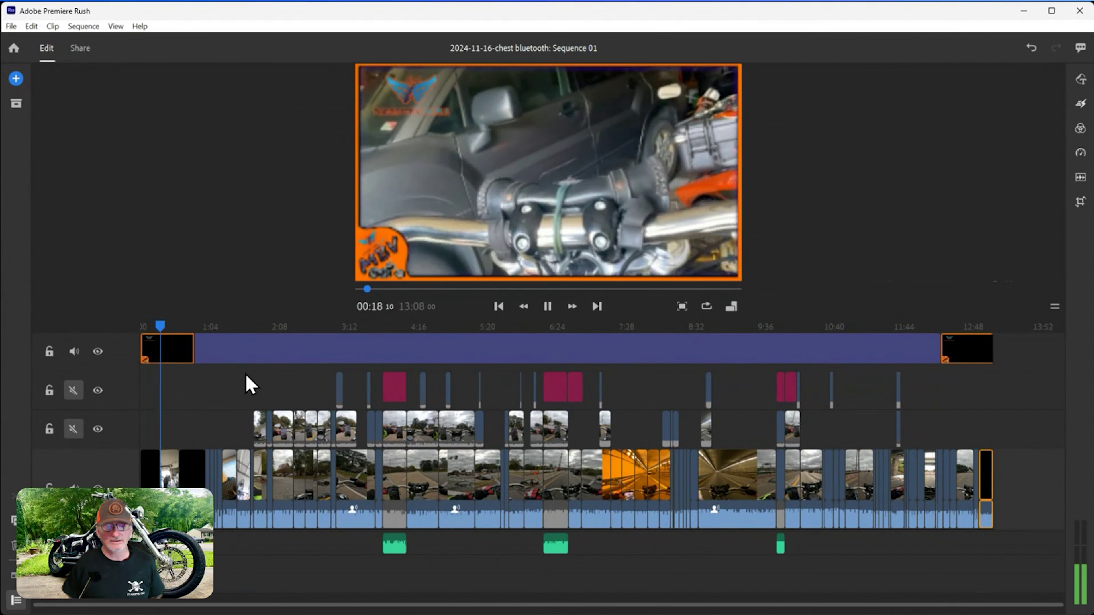
{"action": "key", "text": "space"}
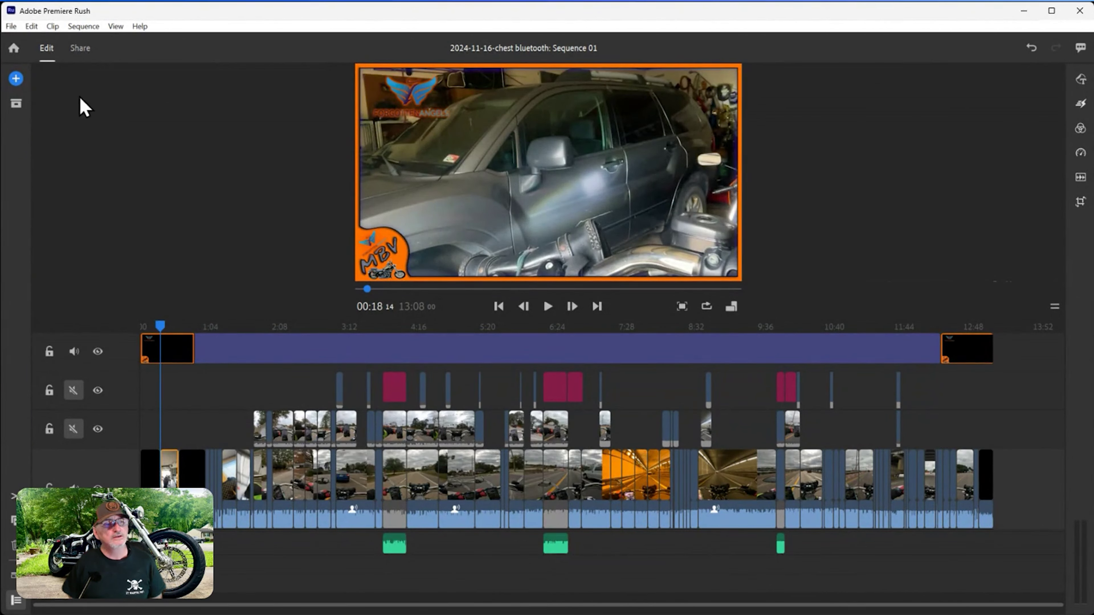
Step: Examine the project assets from the first video clips down to the outro clips, Sequence 01 and the last item
{"action": "left_click", "coordinate": [16, 104]}
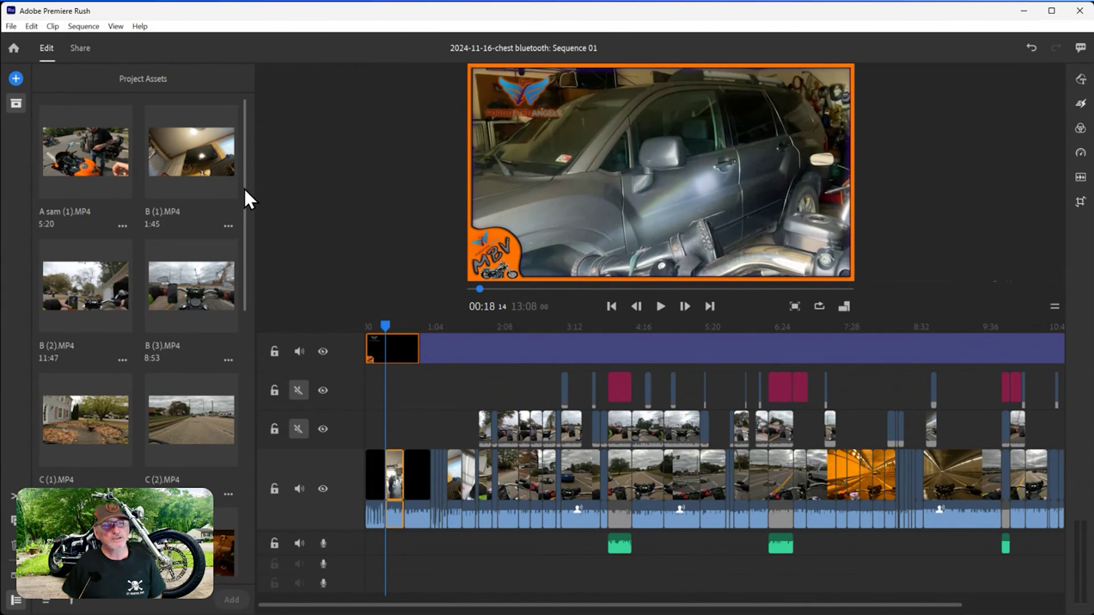
{"action": "scroll", "coordinate": [251, 198], "scroll_direction": "down", "scroll_amount": 5}
{"action": "scroll", "coordinate": [254, 308], "scroll_direction": "down", "scroll_amount": 5}
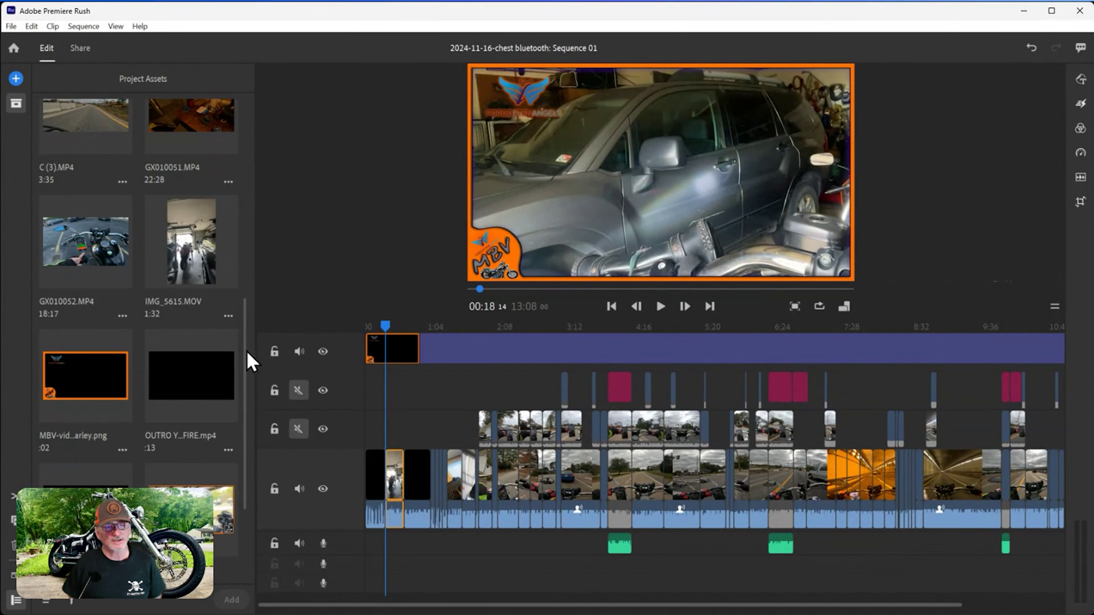
{"action": "scroll", "coordinate": [245, 364], "scroll_direction": "down", "scroll_amount": 1}
{"action": "left_click_drag", "start_coordinate": [244, 364], "coordinate": [247, 441]}
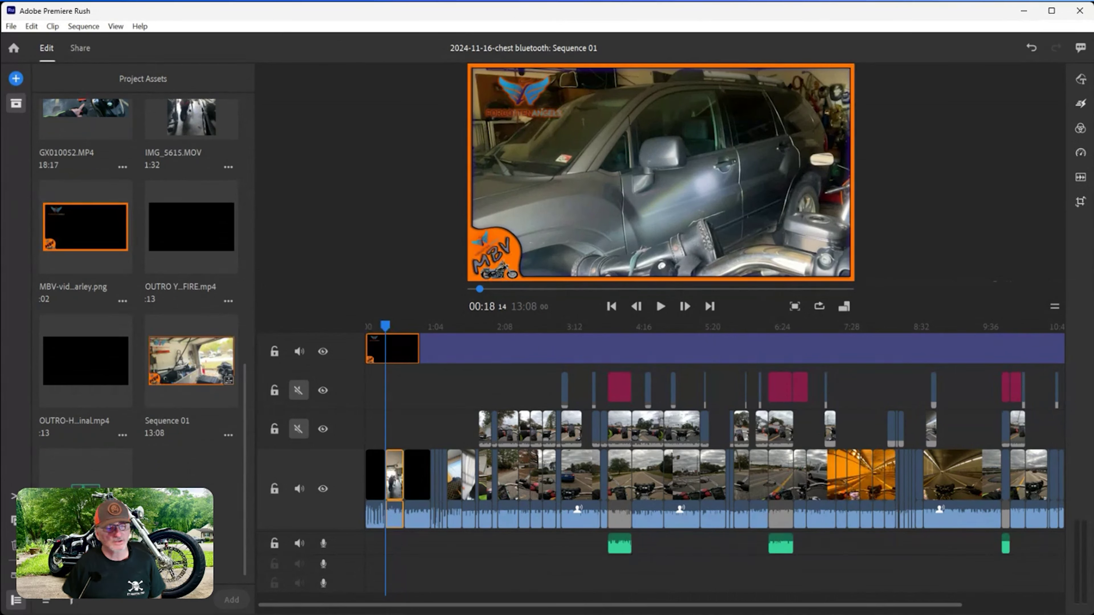
{"action": "left_click", "coordinate": [85, 467]}
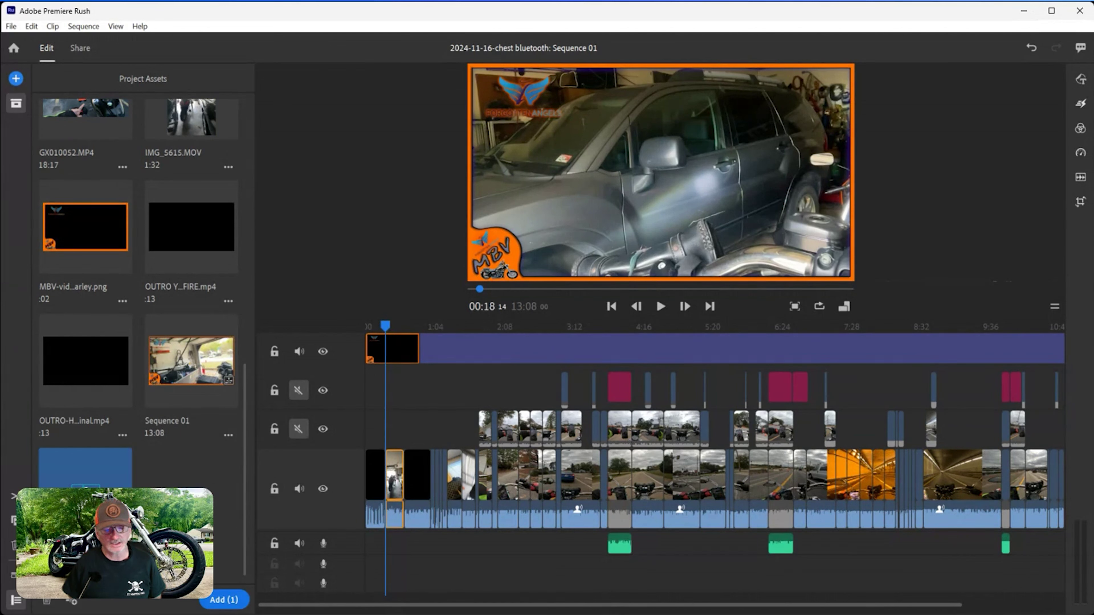
{"action": "left_click", "coordinate": [86, 467]}
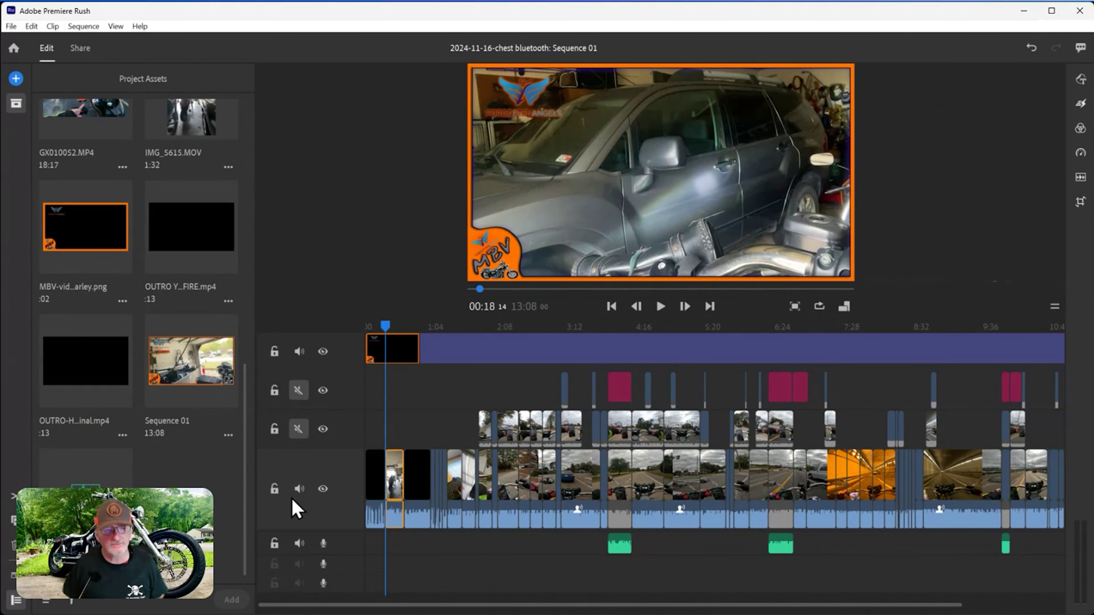
{"action": "left_click", "coordinate": [15, 104]}
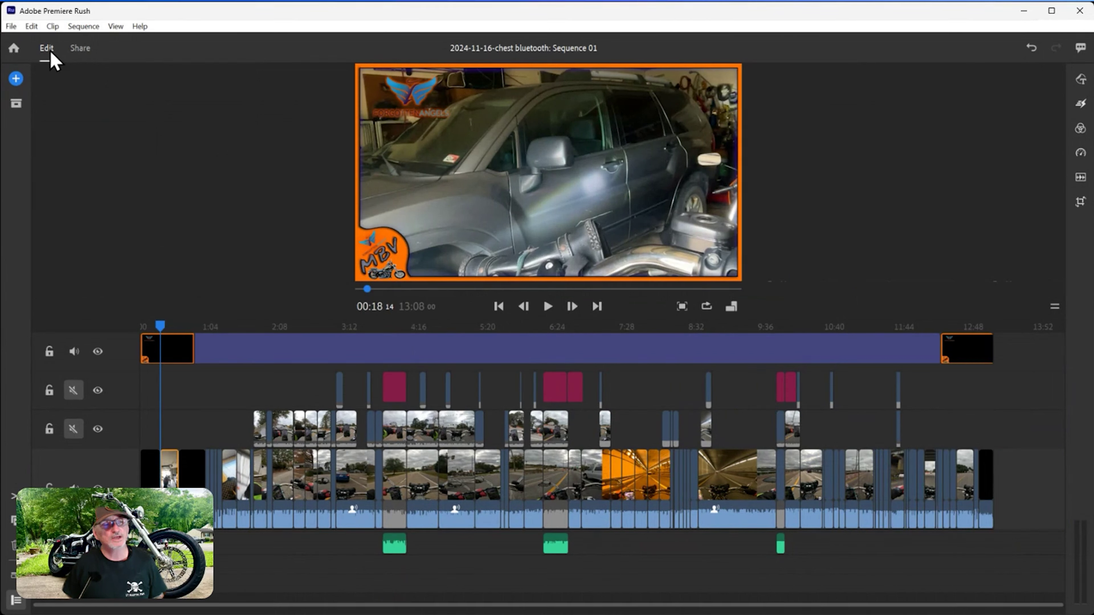
Step: Name the local export file test, and open its save location and advanced export settings
{"action": "left_click", "coordinate": [82, 49]}
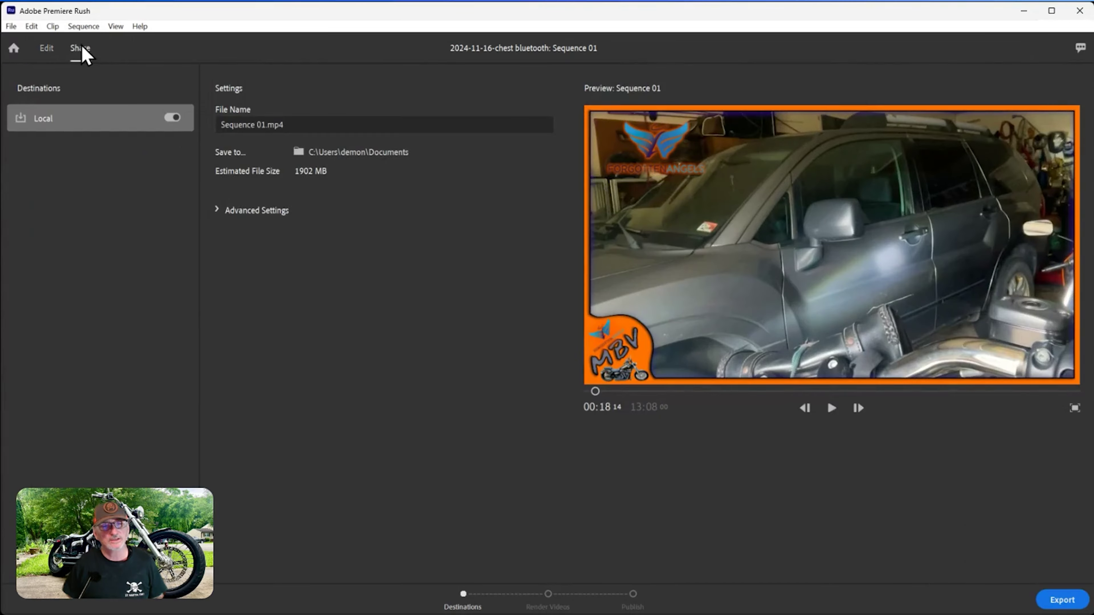
{"action": "left_click", "coordinate": [300, 124]}
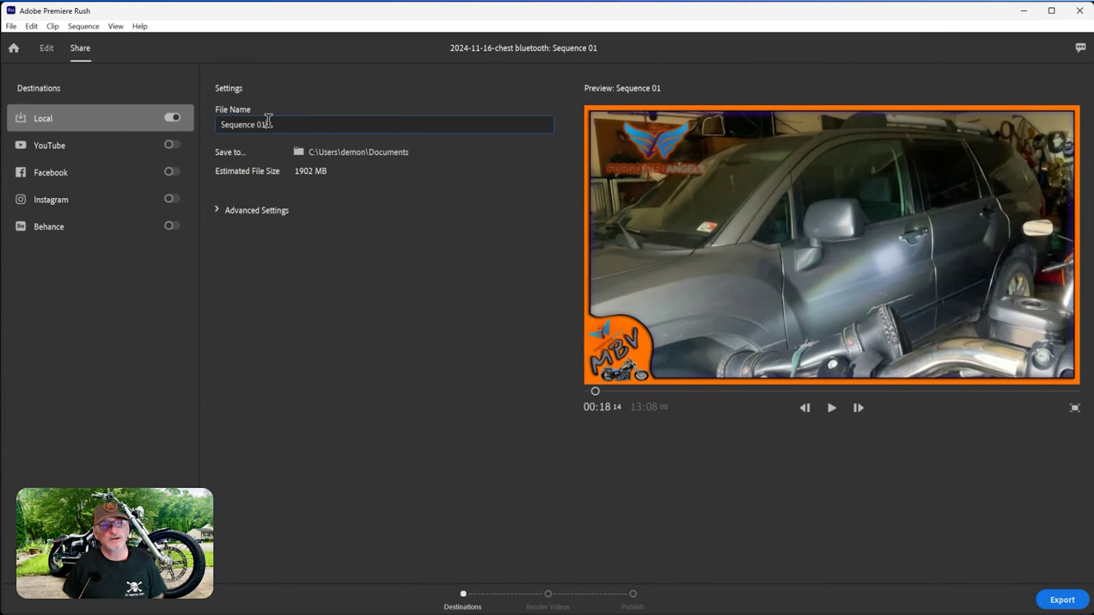
{"action": "type", "text": "te"}
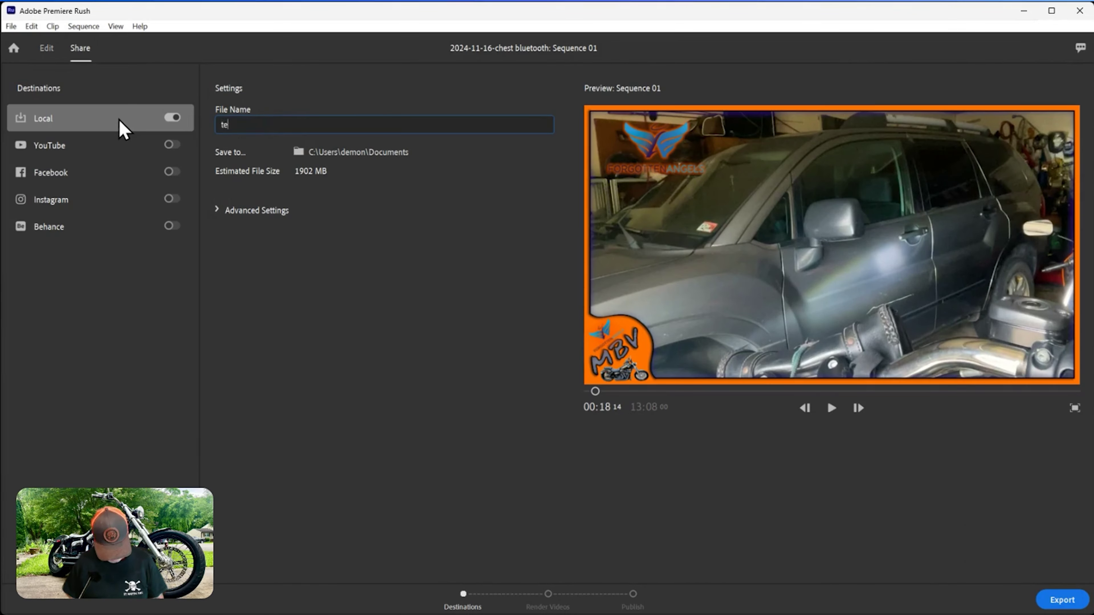
{"action": "type", "text": "st"}
{"action": "left_click", "coordinate": [360, 153]}
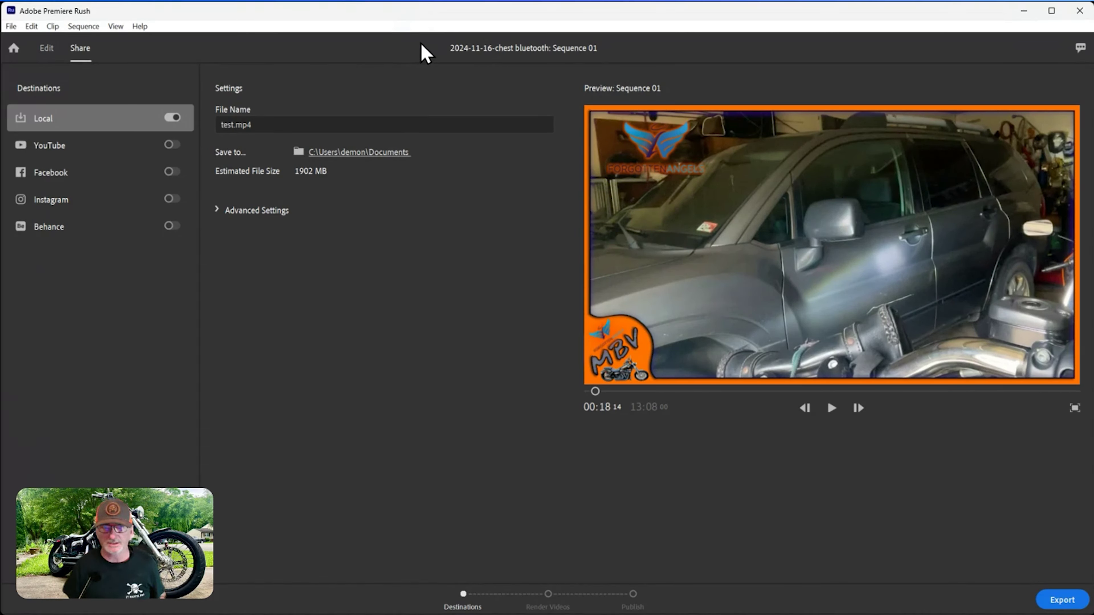
{"action": "left_click", "coordinate": [263, 211]}
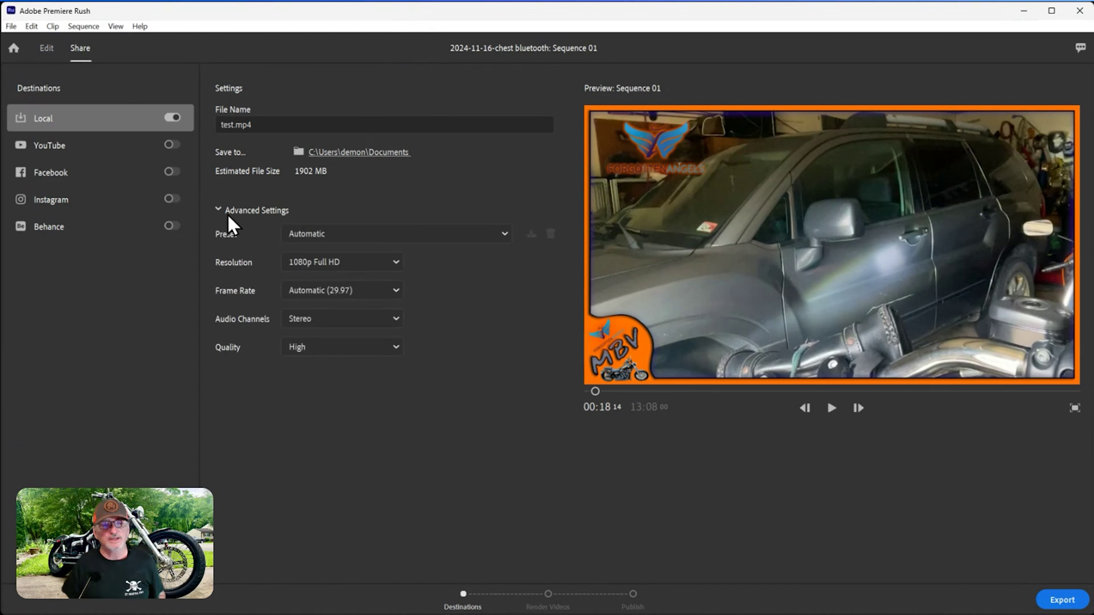